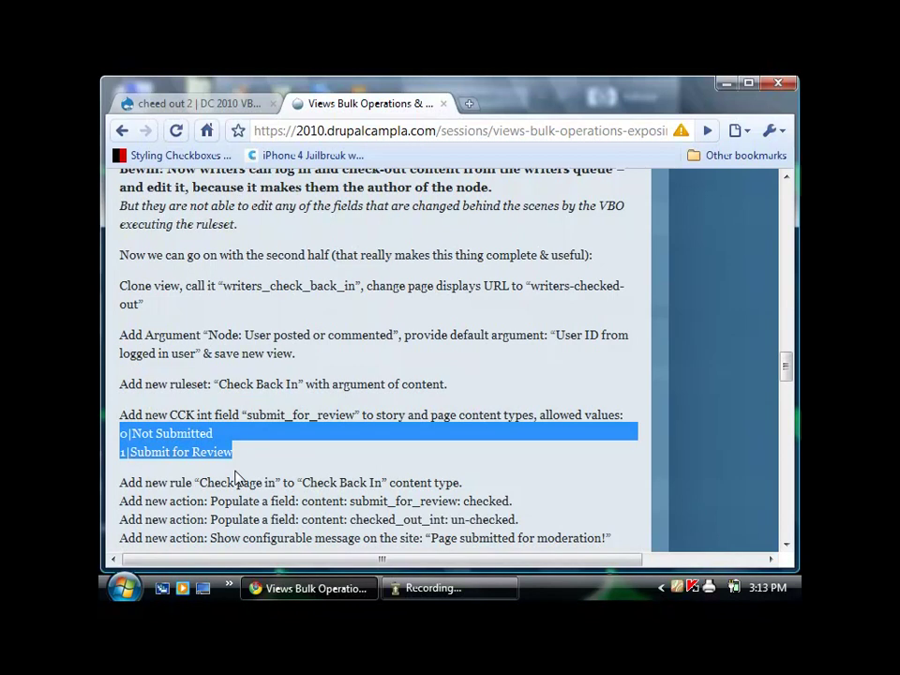
Set the allowed values of the cheed out 2 field to 0|Not Submitted and 1|Submit for Review, and save the field settings.
click(220, 104)
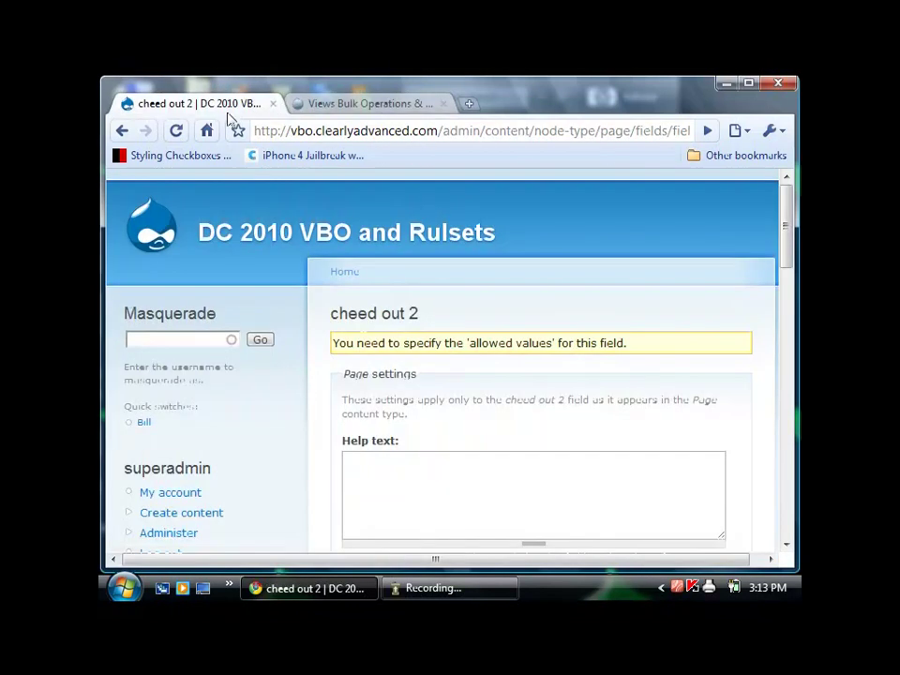
scroll(451, 494, down, 10)
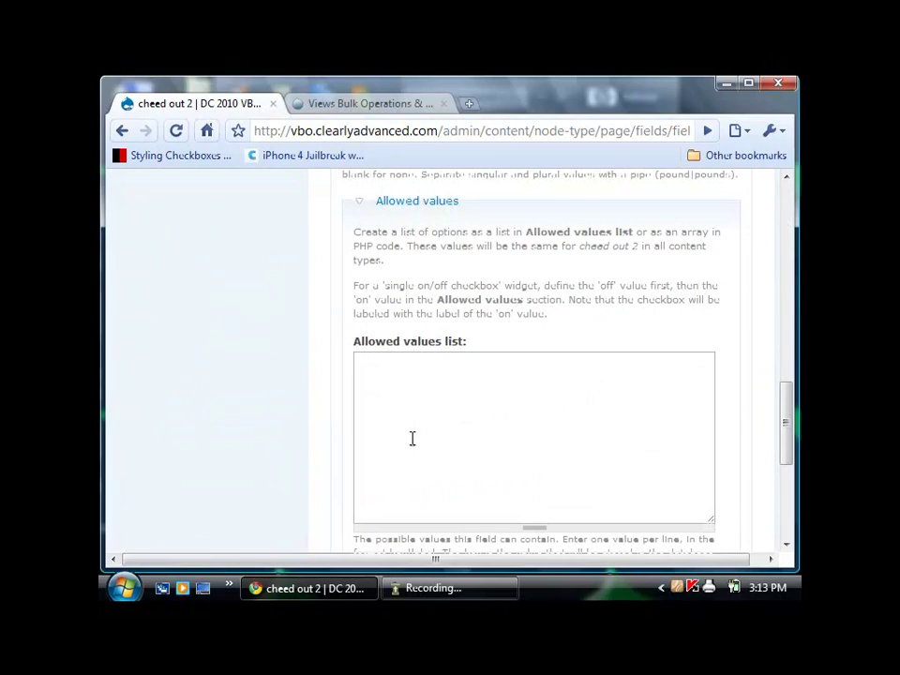
click(425, 436)
text(0|Not Submitted 1|Submit for Review)
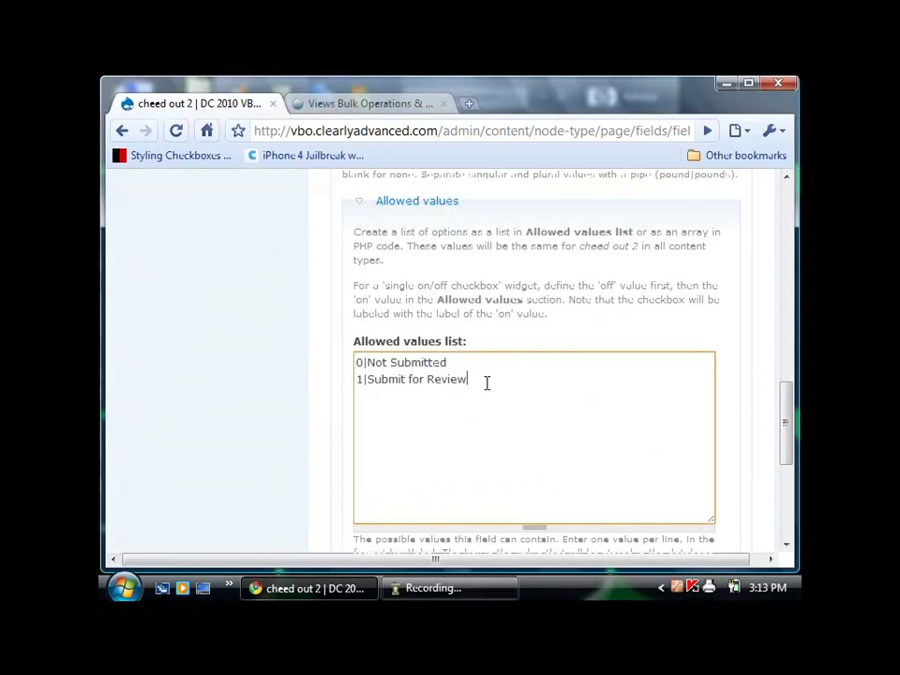
drag(496, 386, 368, 385)
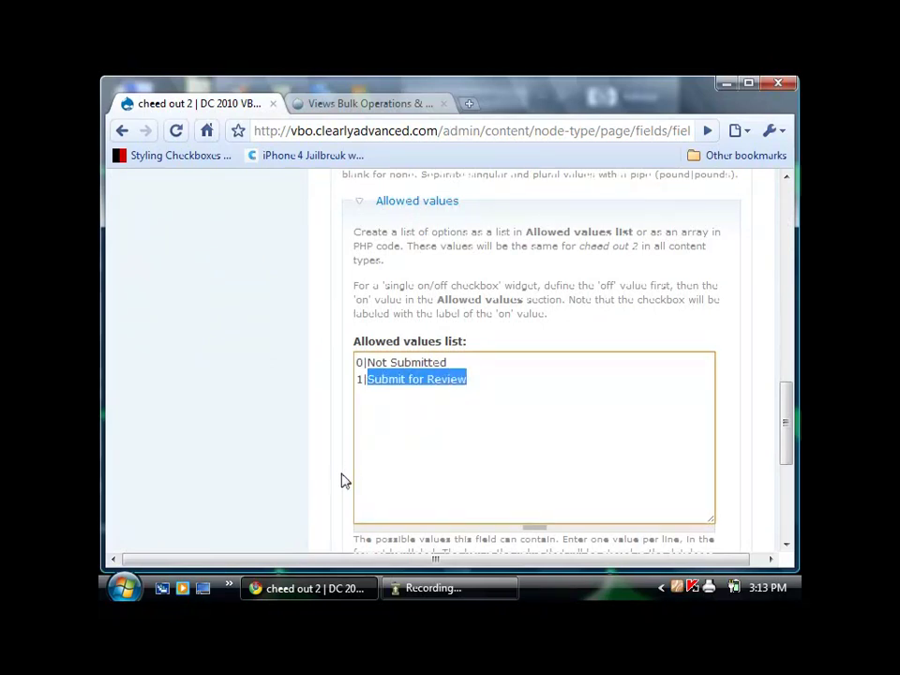
click(376, 378)
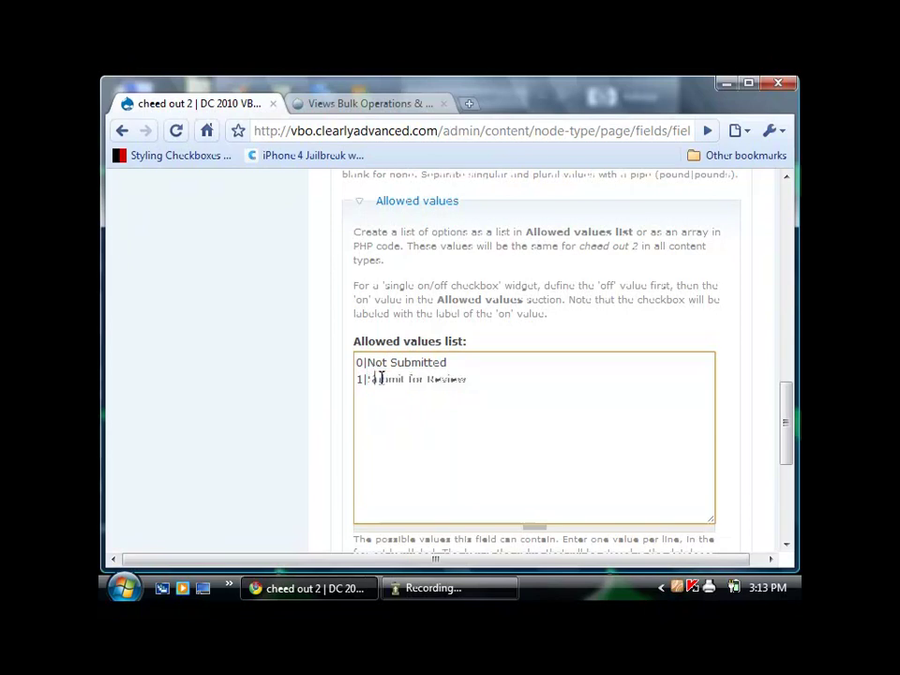
drag(407, 361, 460, 364)
click(458, 364)
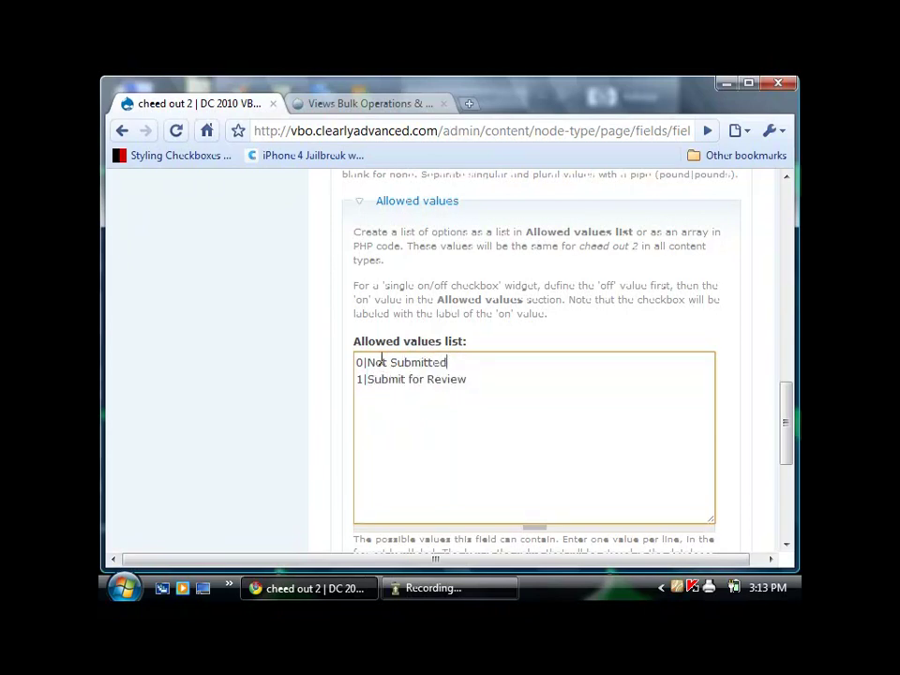
drag(361, 379, 292, 385)
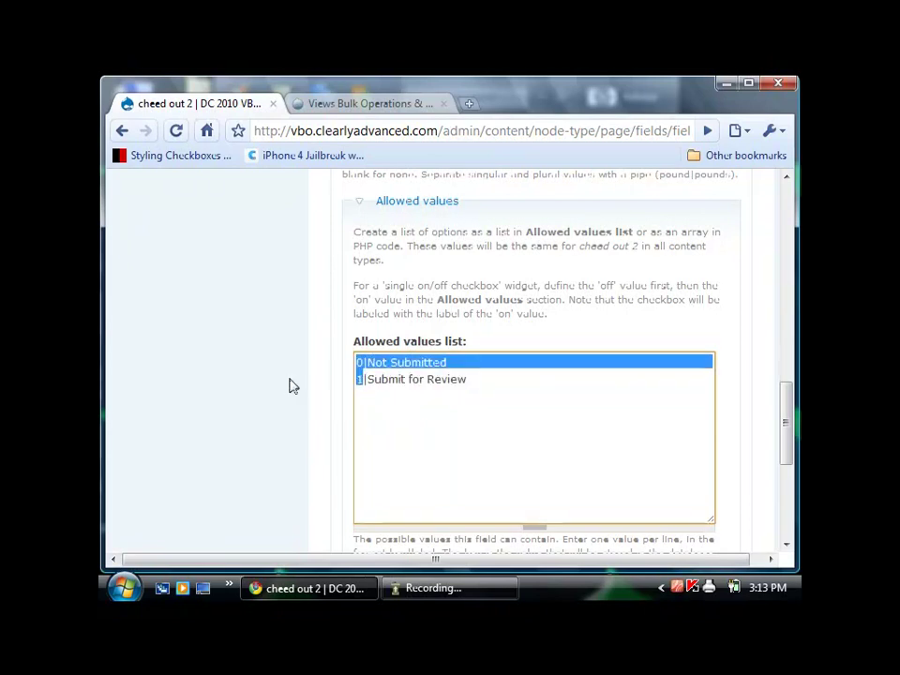
click(450, 382)
scroll(316, 454, down, 5)
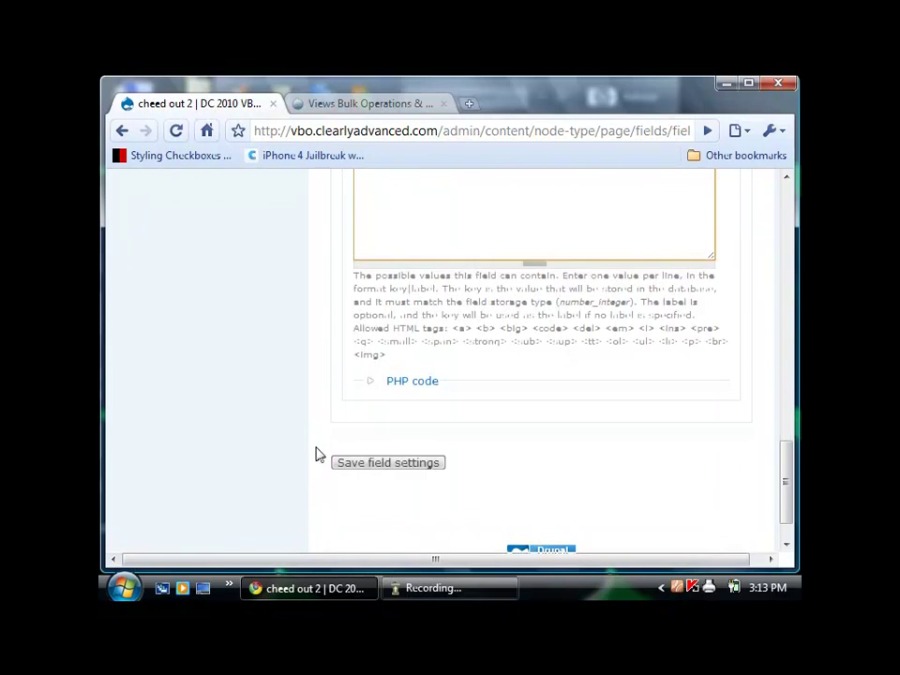
click(399, 464)
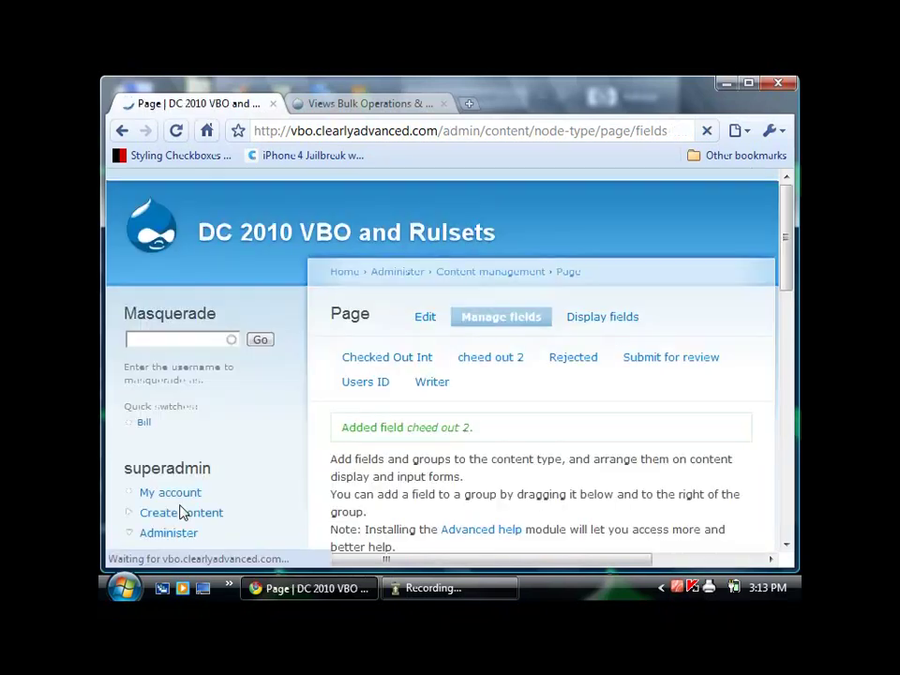
Examine the machine name of the cheed out 2 field in the Page content type's field list.
scroll(181, 512, down, 10)
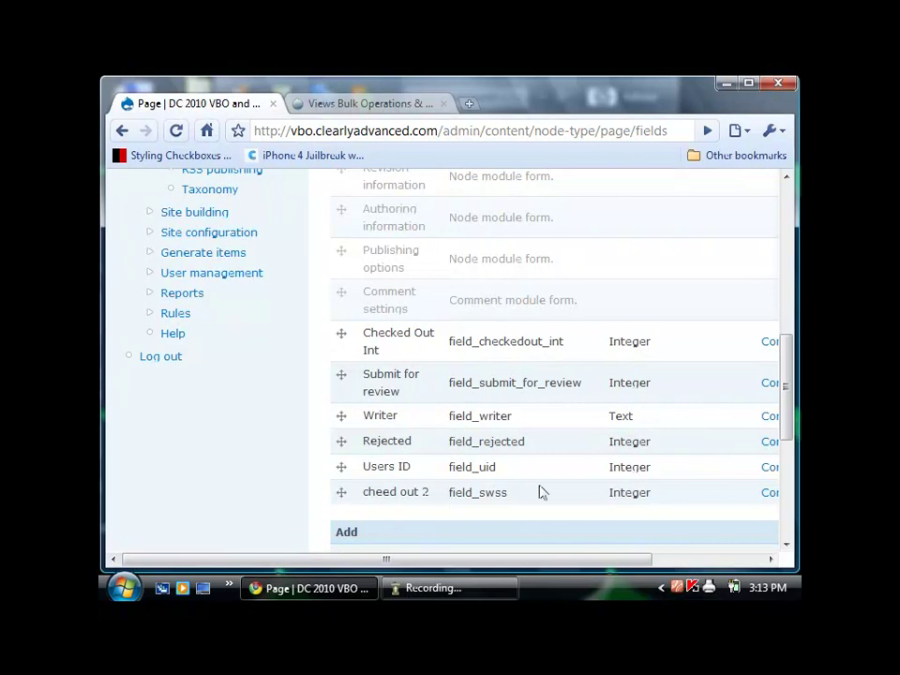
drag(547, 499, 451, 497)
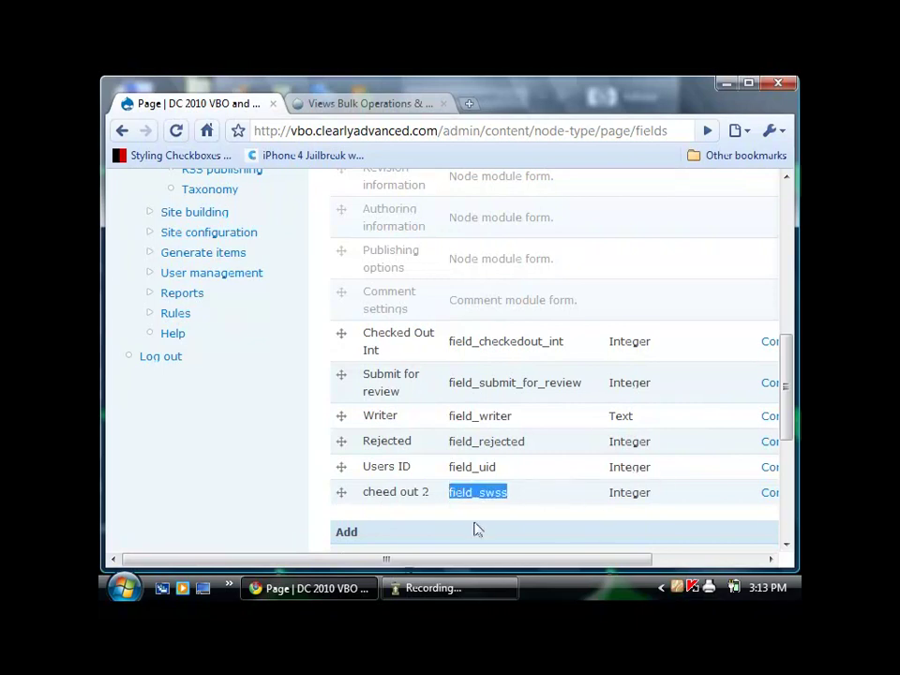
drag(411, 560, 255, 544)
drag(443, 131, 210, 98)
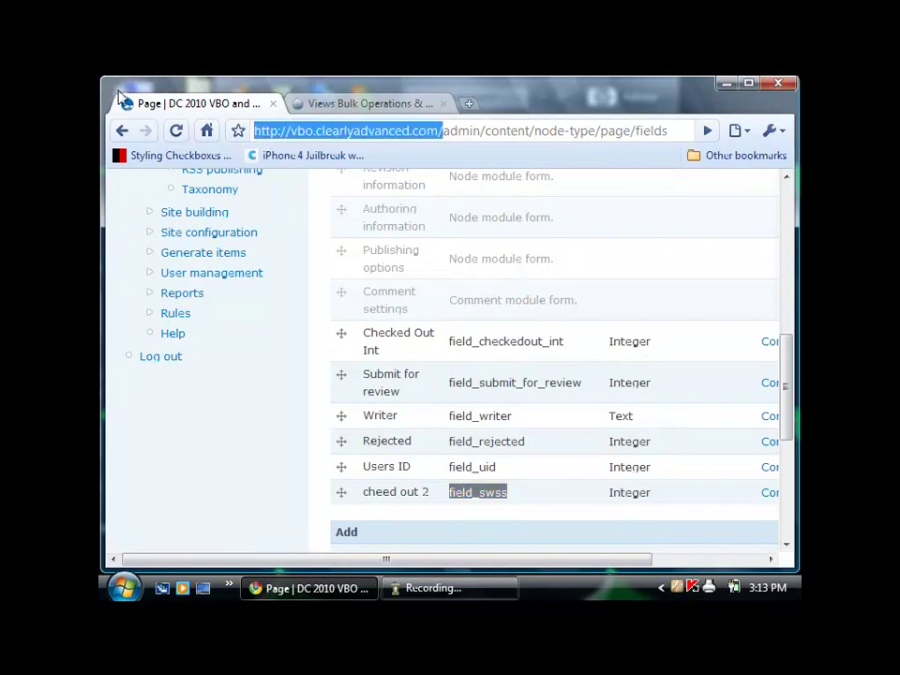
key(ctrl+c)
key(ctrl+t)
key(ctrl+v)
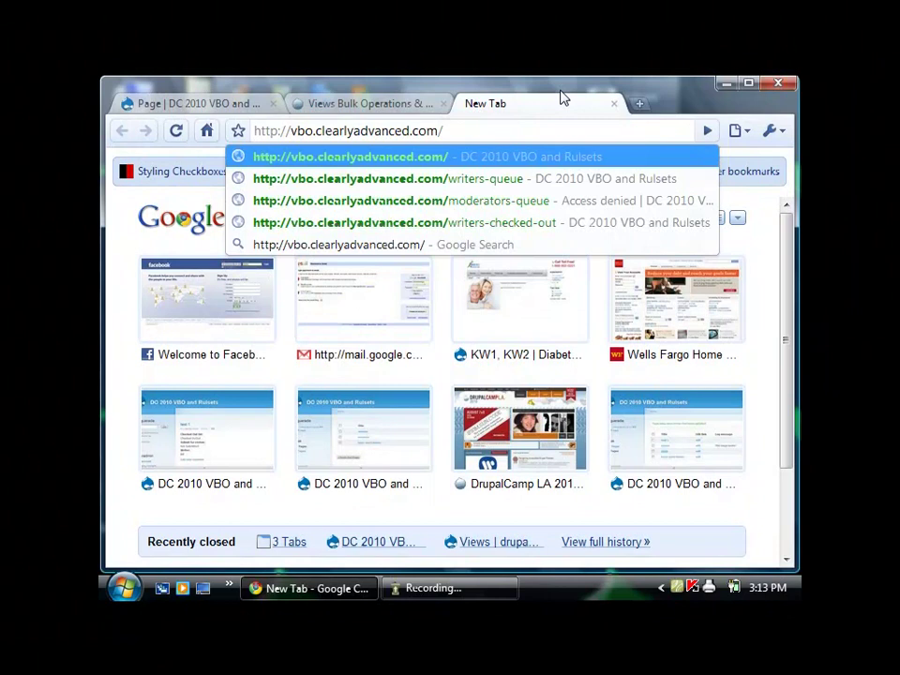
key(Return)
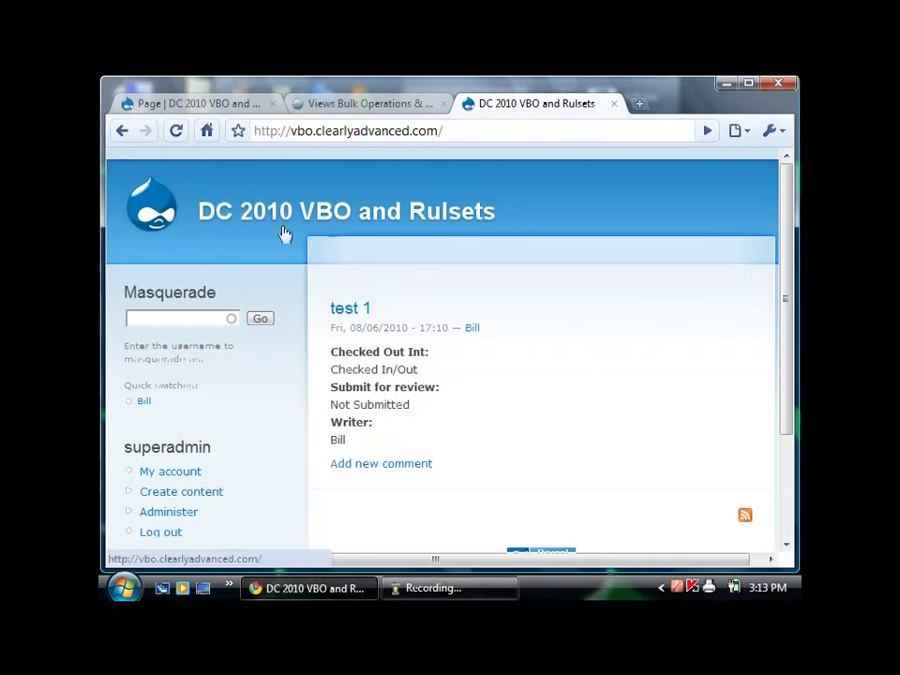
Teleport to the admin/rules page and open the rule sets overview.
key(ctrl+m)
text(r)
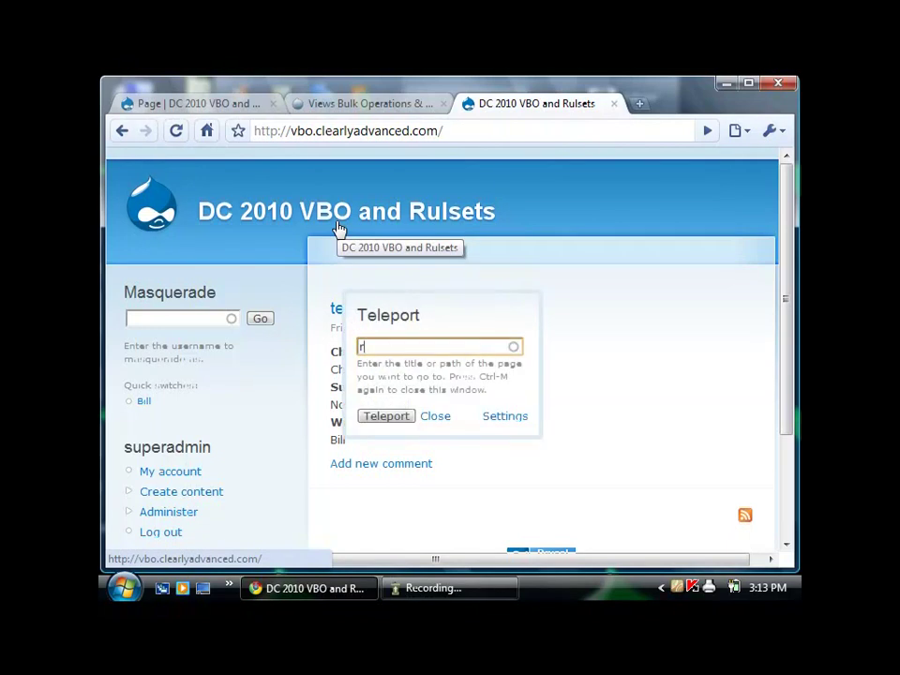
text(ules)
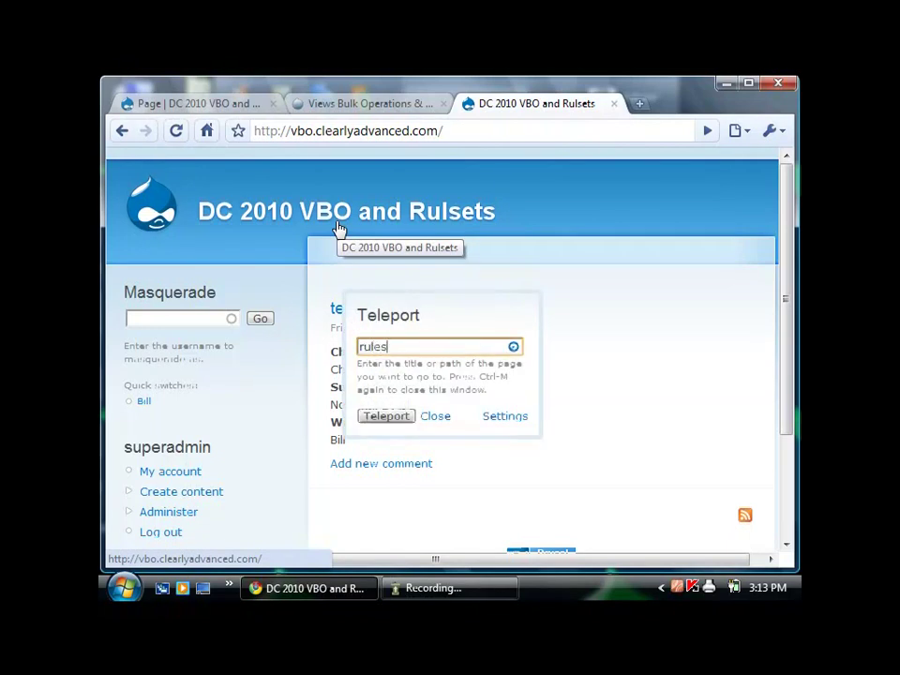
key(Down)
key(Return)
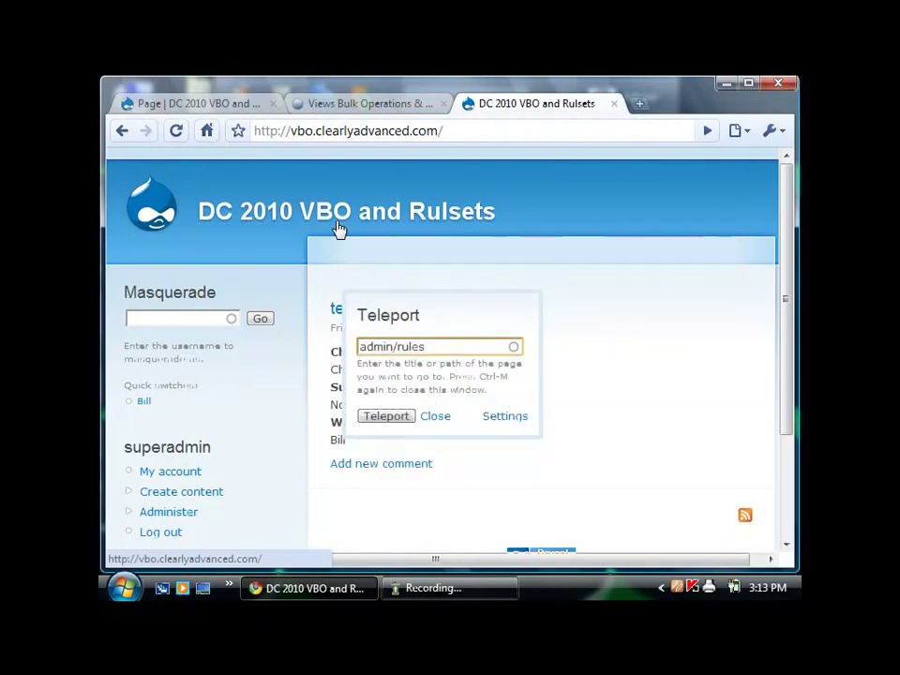
click(377, 418)
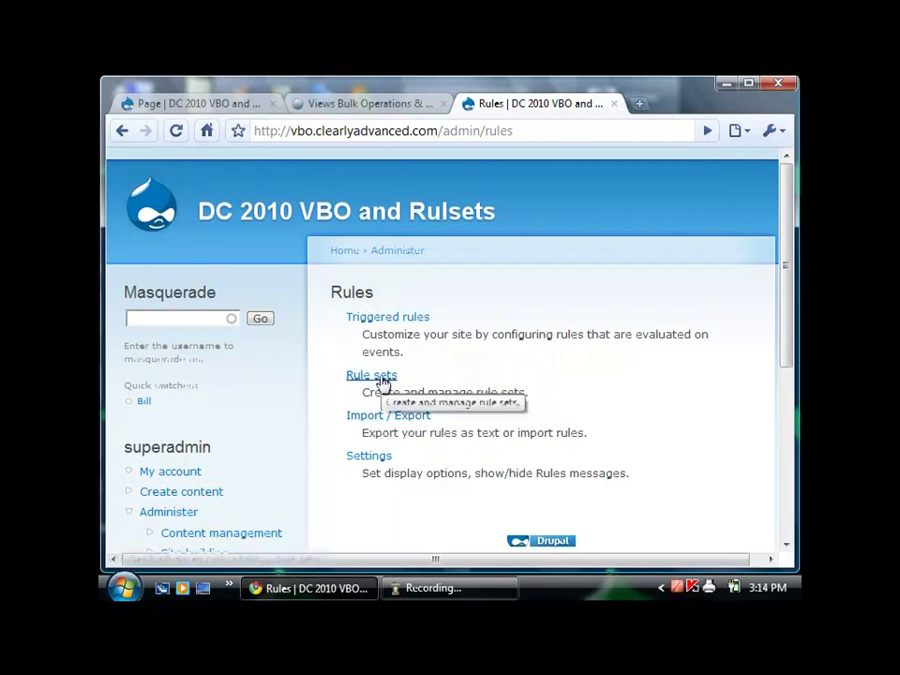
click(380, 379)
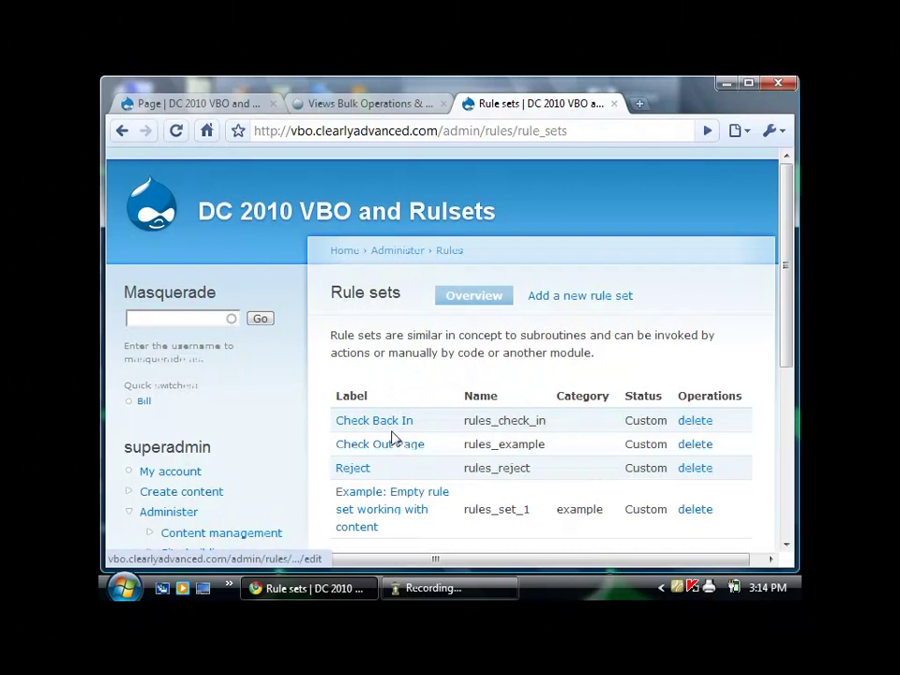
Open the Change Check rule of the Check Out Page rule set and review its conditions and actions.
click(387, 447)
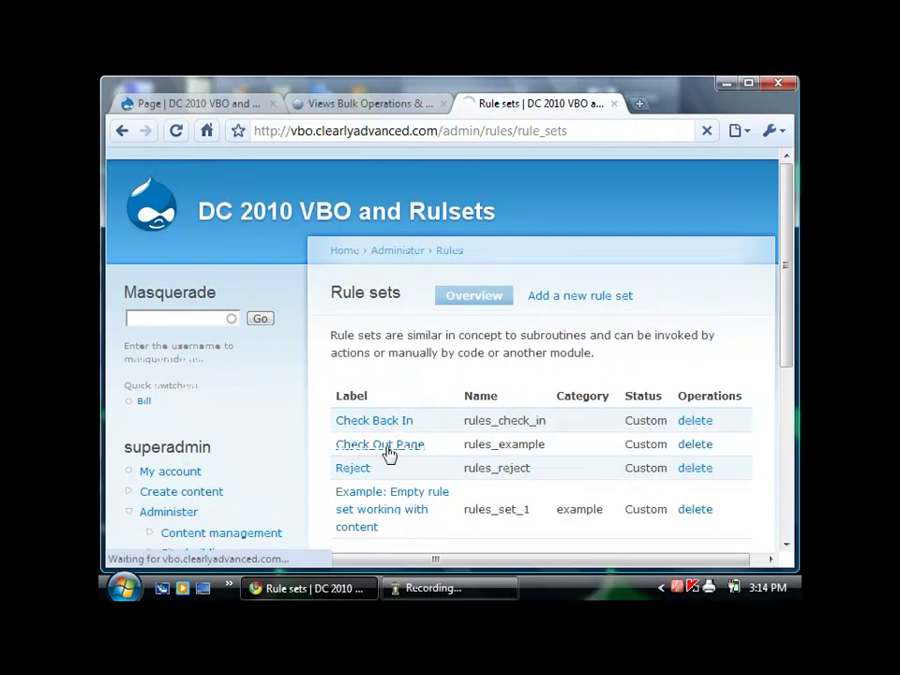
scroll(386, 455, down, 5)
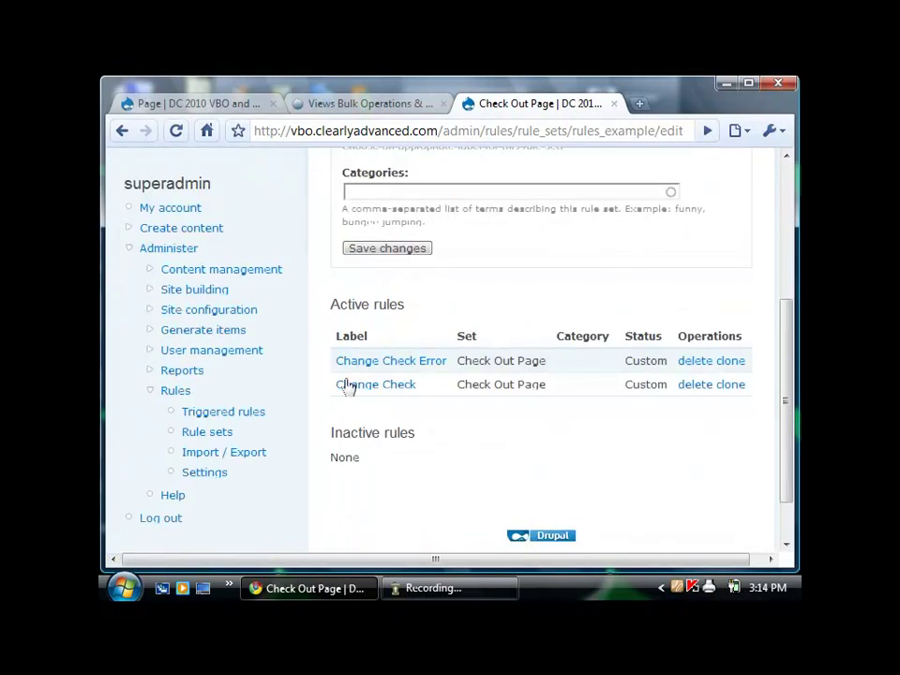
click(354, 393)
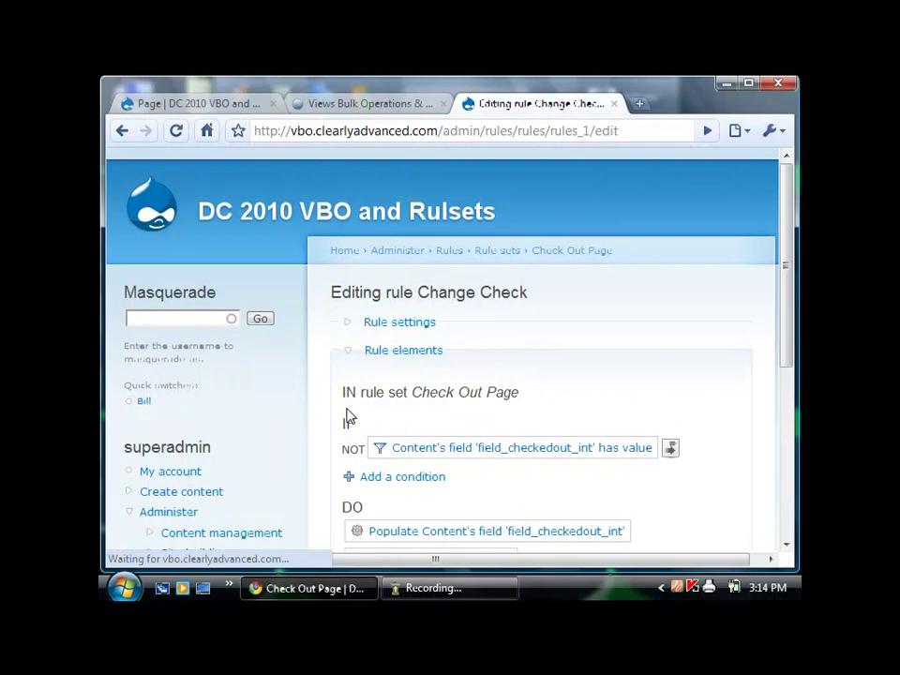
scroll(372, 414, down, 2)
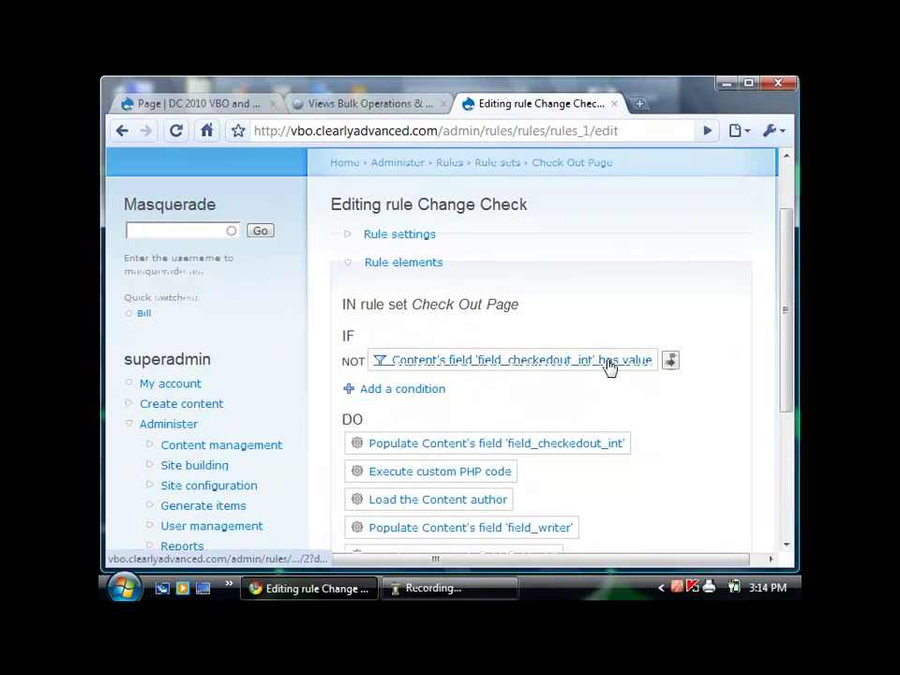
scroll(600, 370, down, 4)
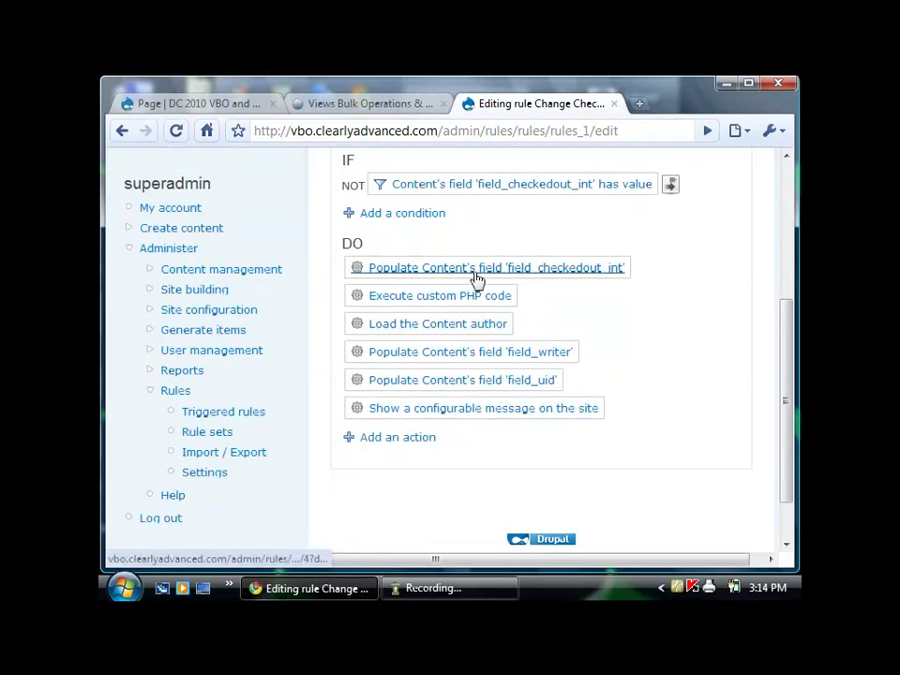
Preview adding a Populate a field action to the Change Check rule, review the non-configurable actions, and return to the rule without adding anything.
click(410, 438)
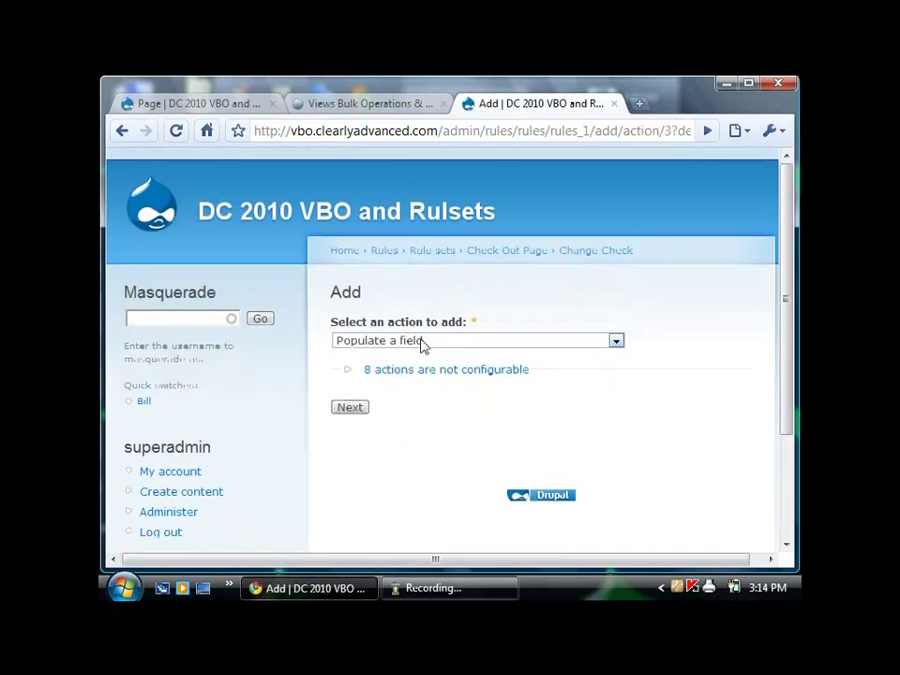
click(351, 408)
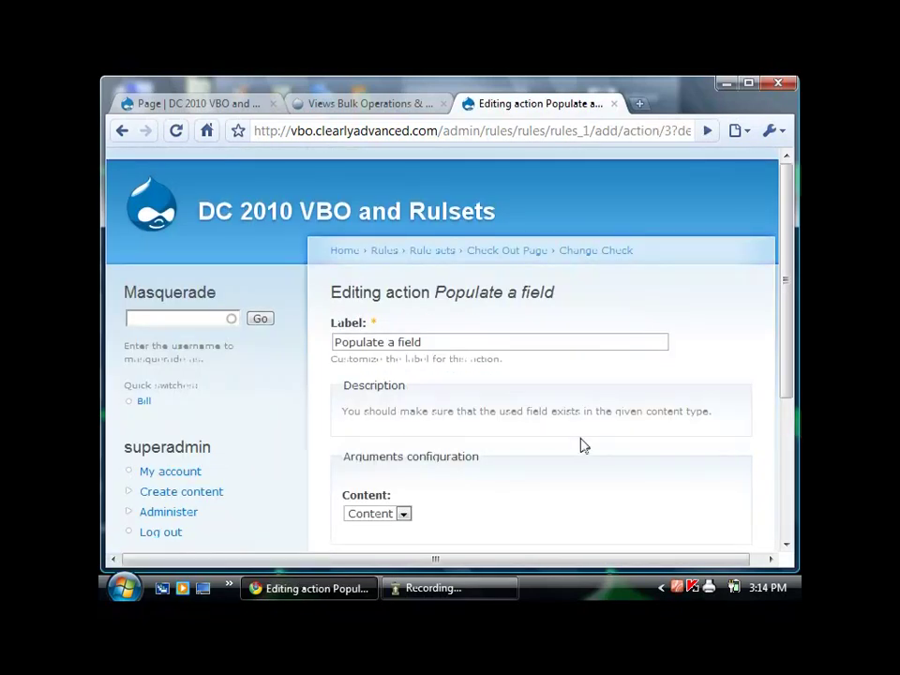
click(121, 131)
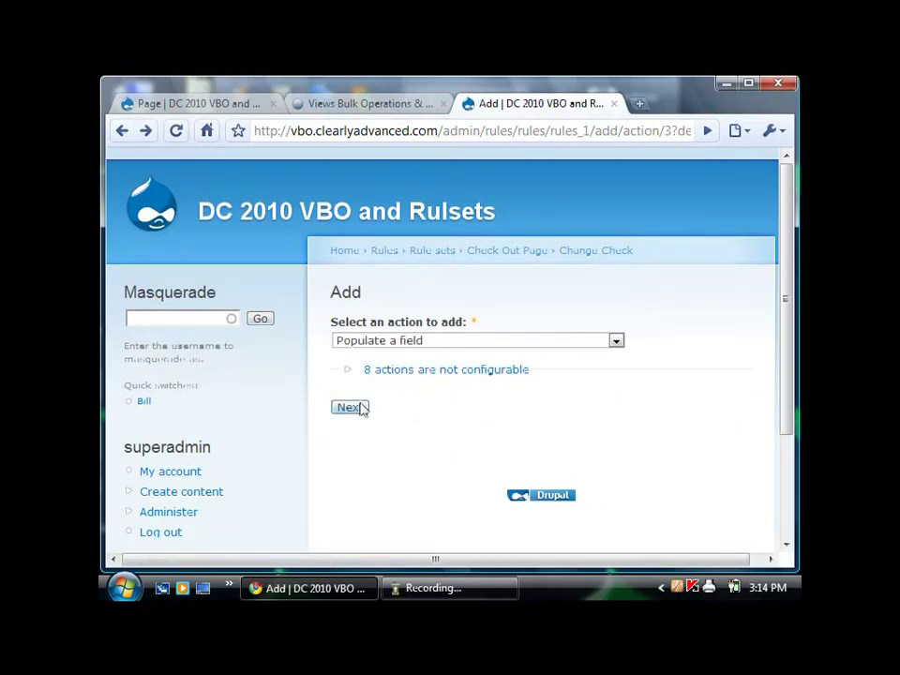
click(416, 371)
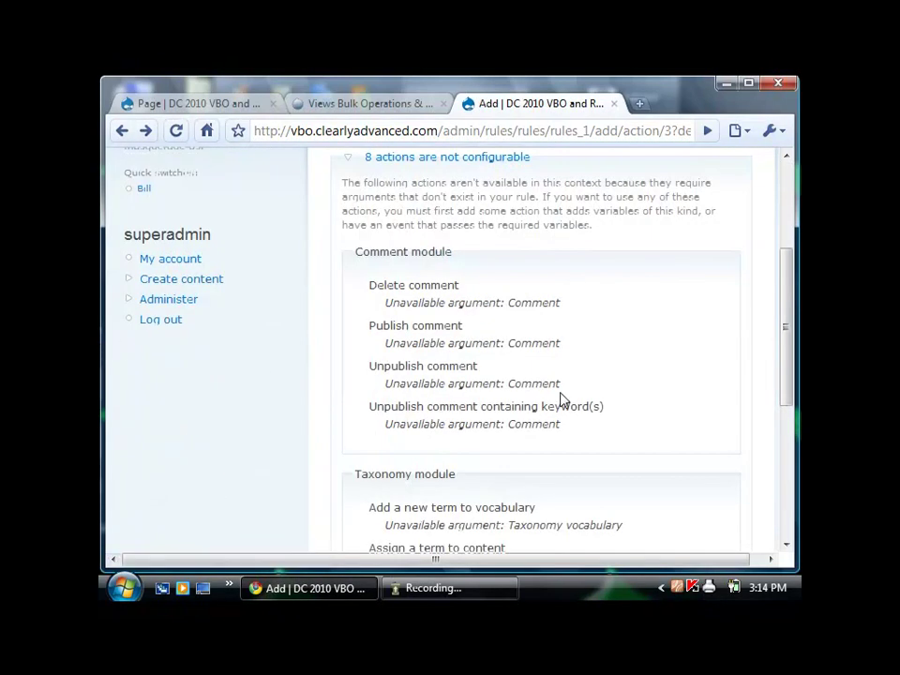
scroll(561, 399, down, 5)
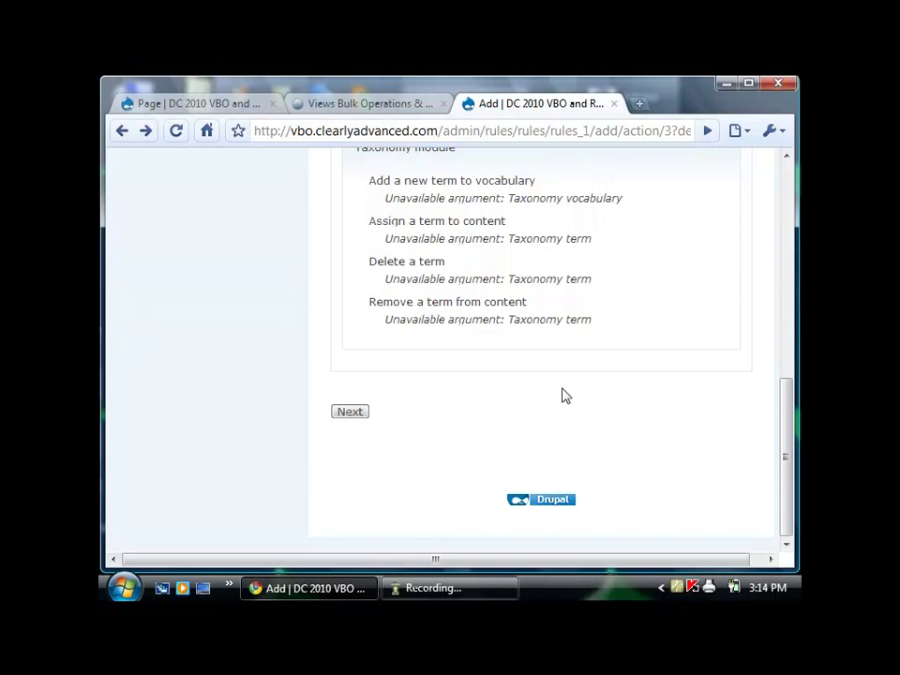
scroll(565, 395, up, 10)
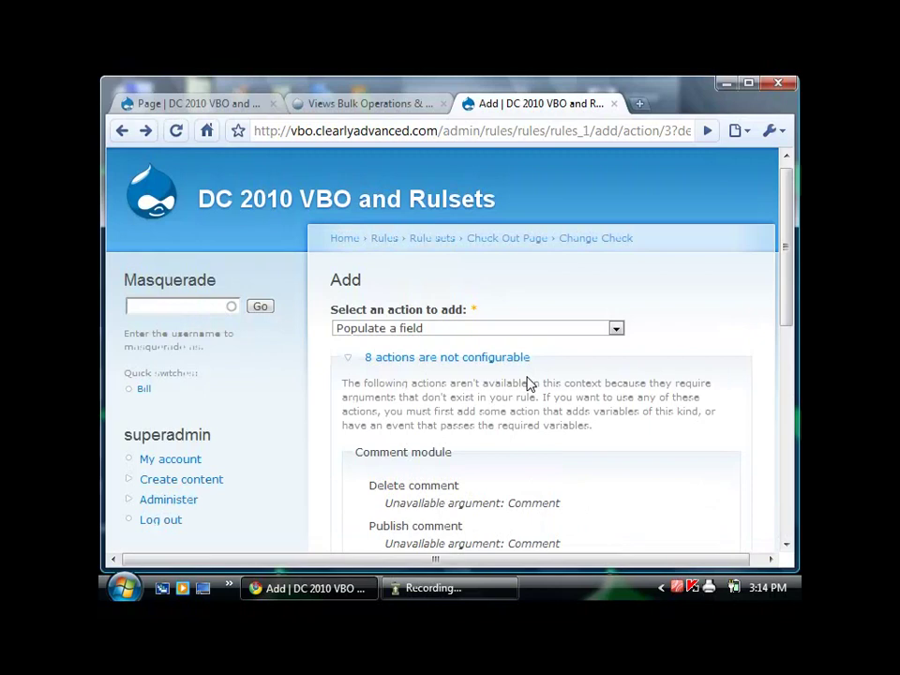
click(122, 132)
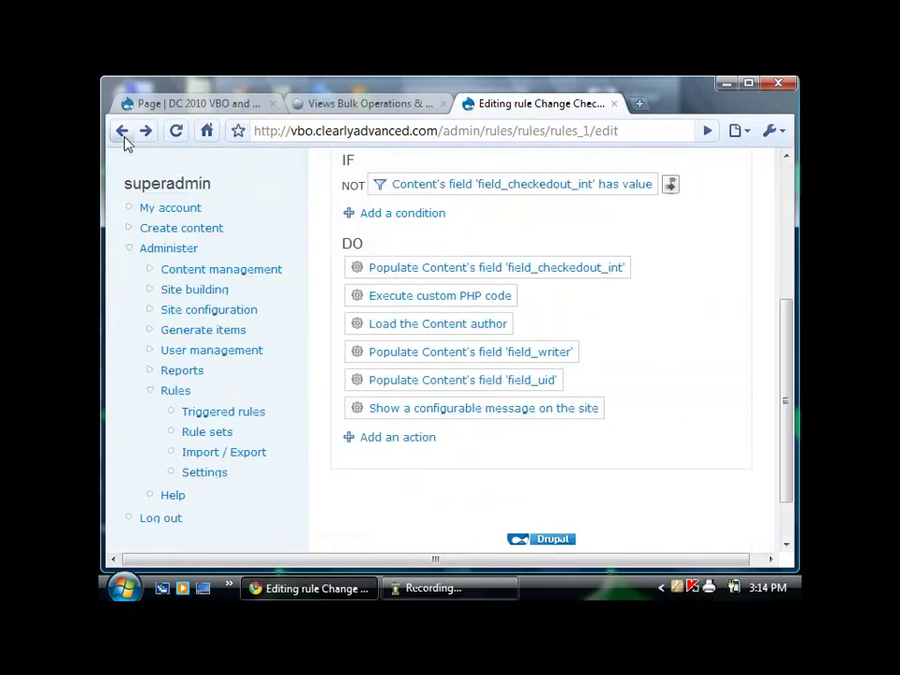
From the rule sets overview, start a new rule set labelled xxx with the machine readable name xxx.
scroll(281, 244, up, 3)
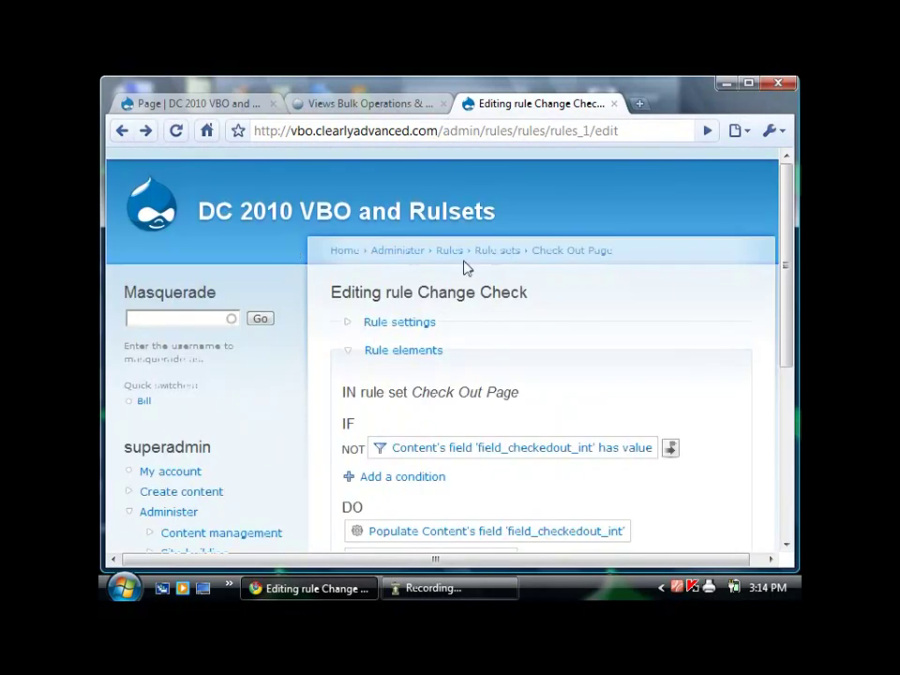
click(497, 251)
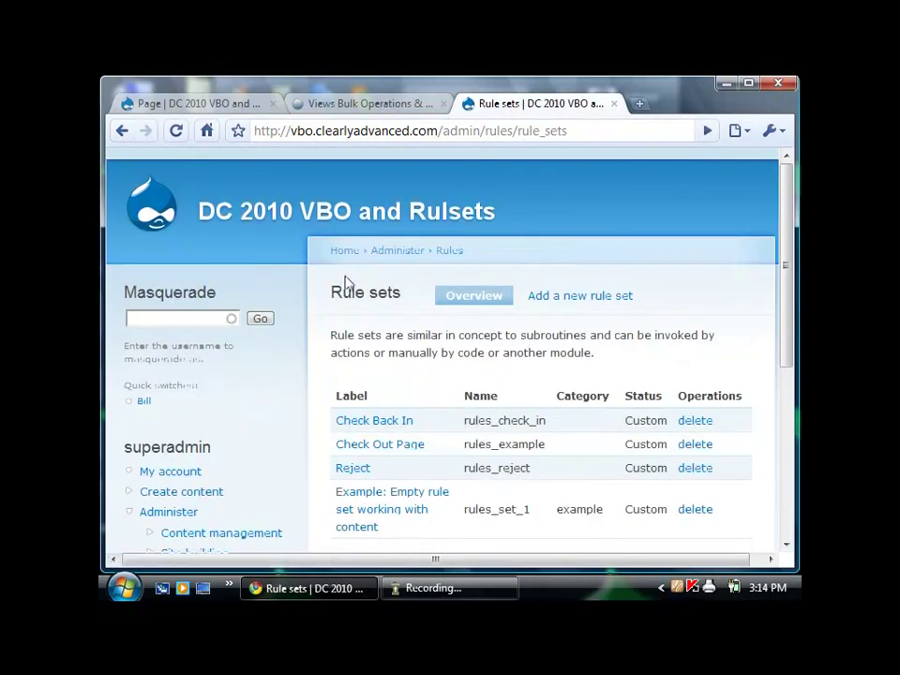
click(560, 309)
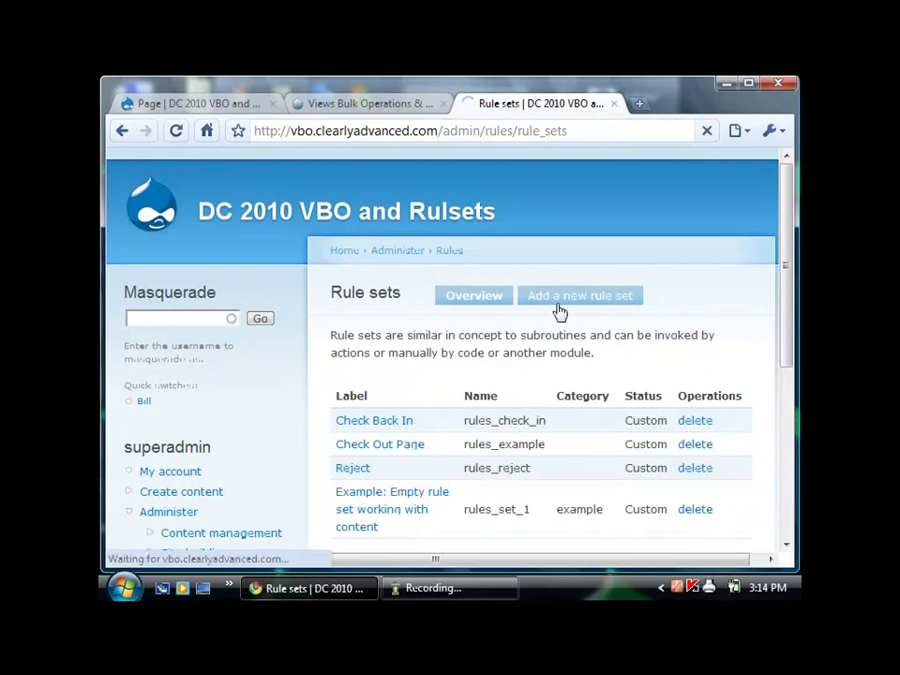
scroll(558, 308, down, 4)
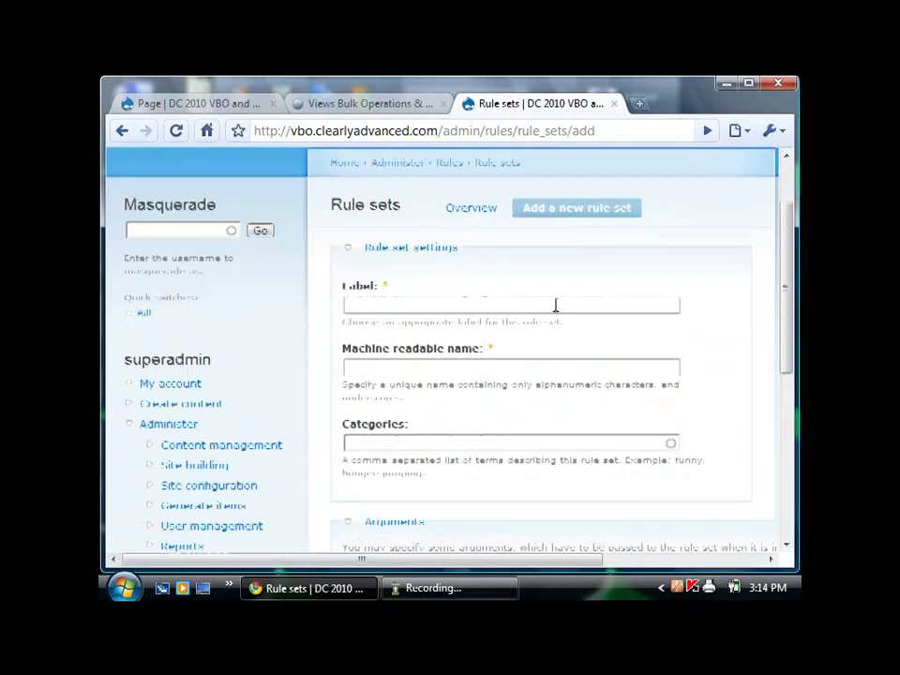
click(448, 226)
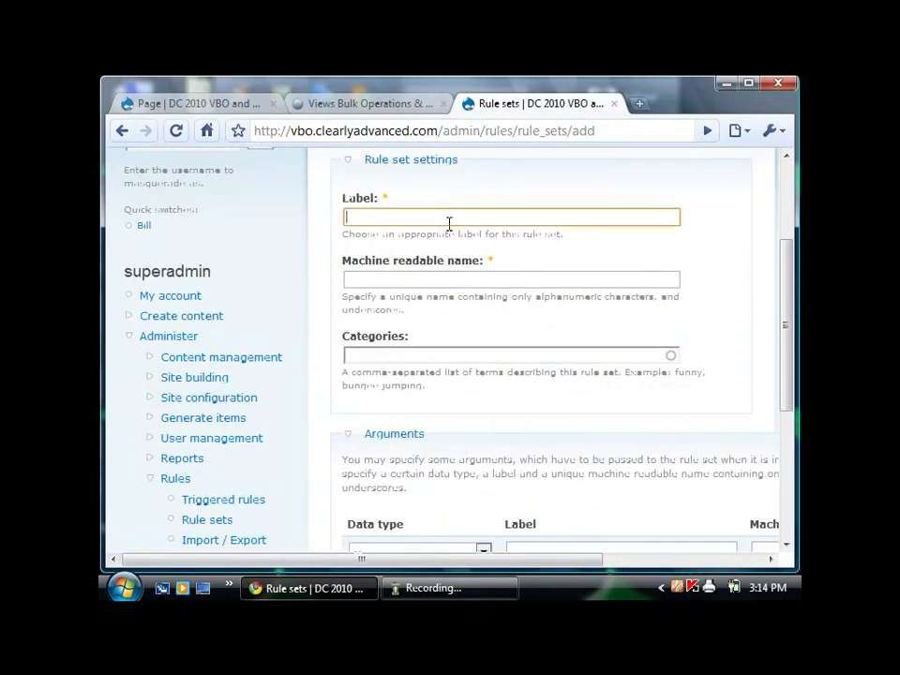
text(xxx)
click(429, 277)
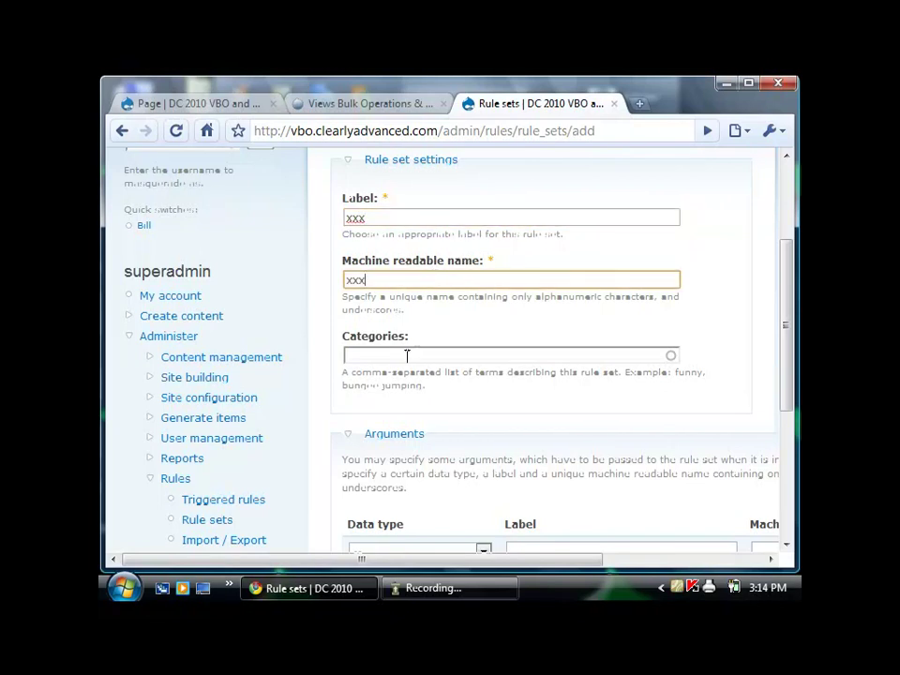
Give the draft rule set a Content argument with the machine readable name node, and return to the overview without saving.
scroll(407, 355, down, 4)
click(484, 375)
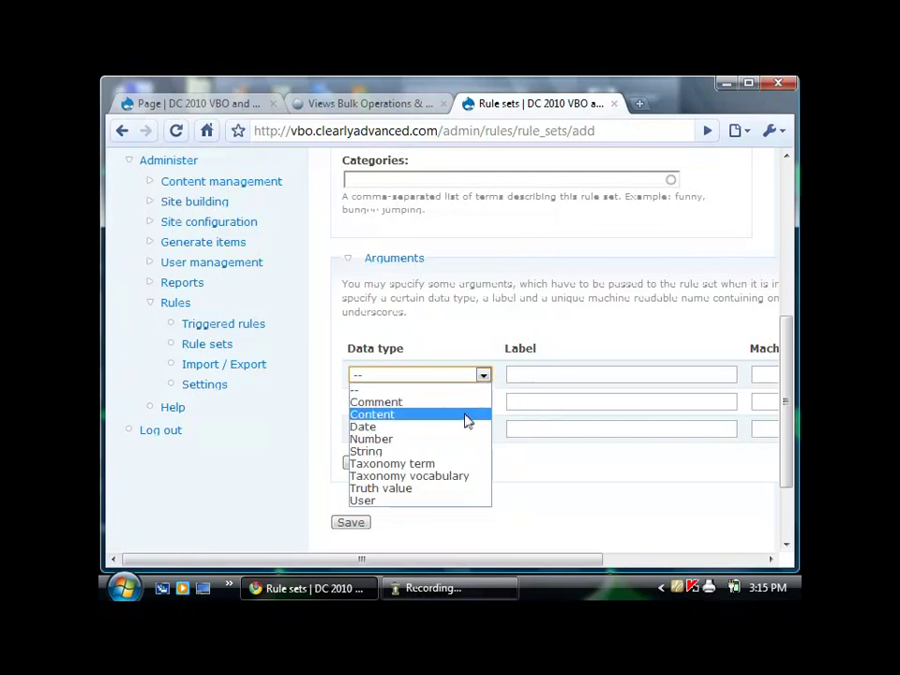
click(466, 414)
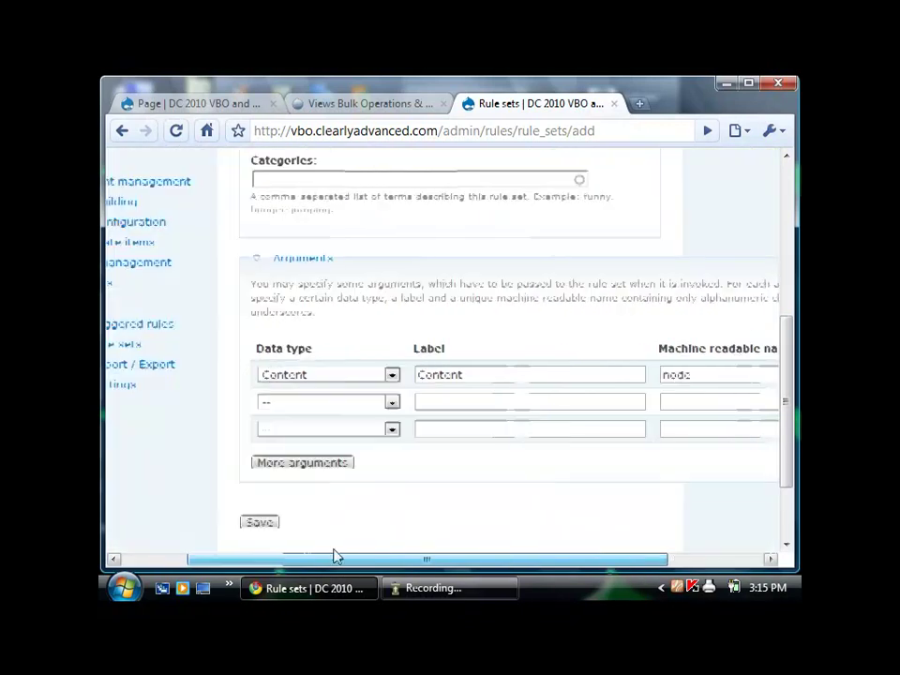
click(121, 132)
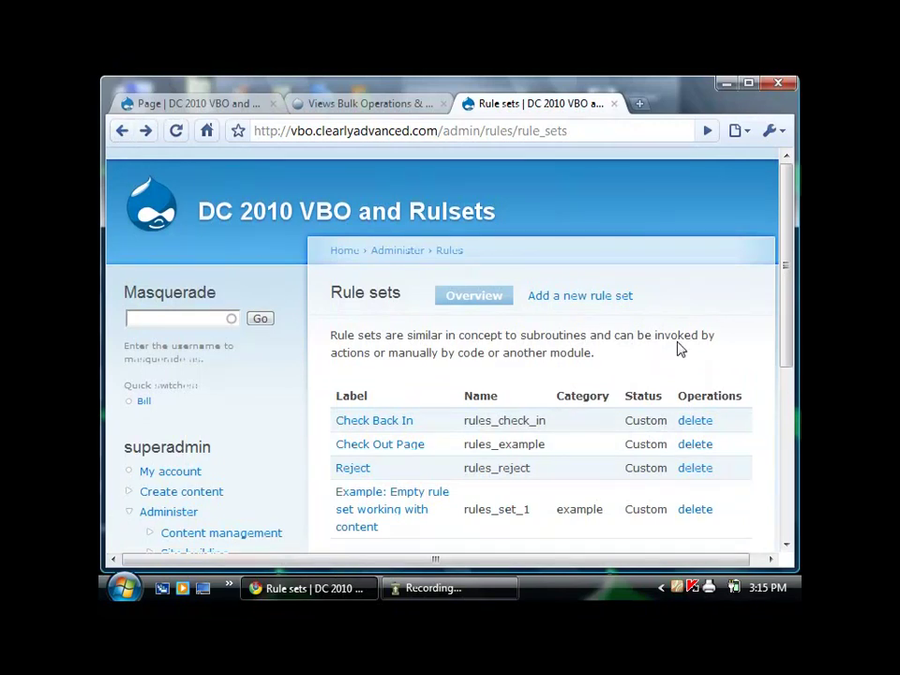
Open the Check Out Page rule set and bring up the rule elements of its Change Check rule.
click(409, 448)
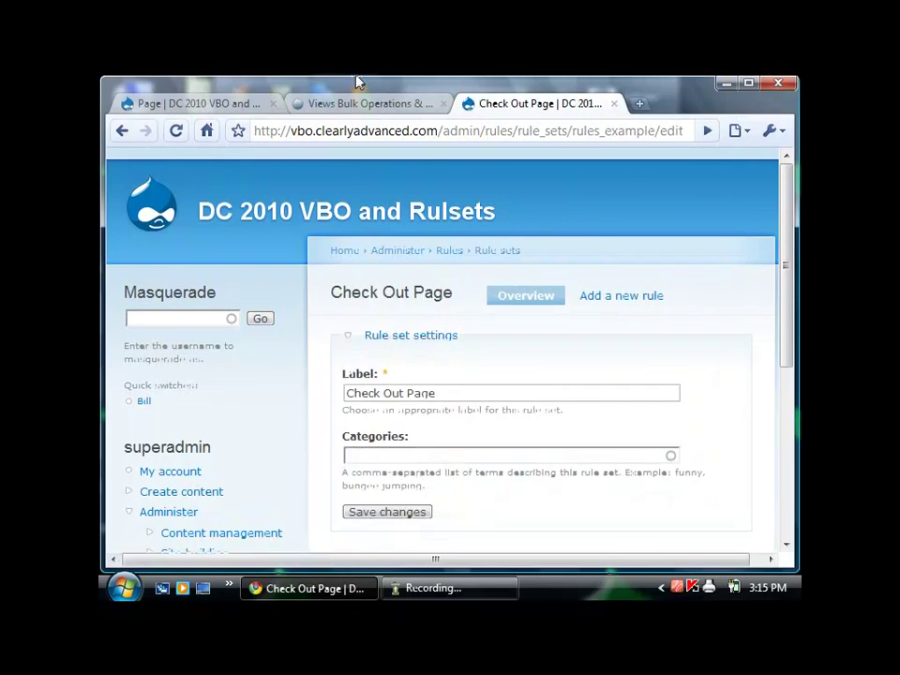
click(357, 105)
click(194, 109)
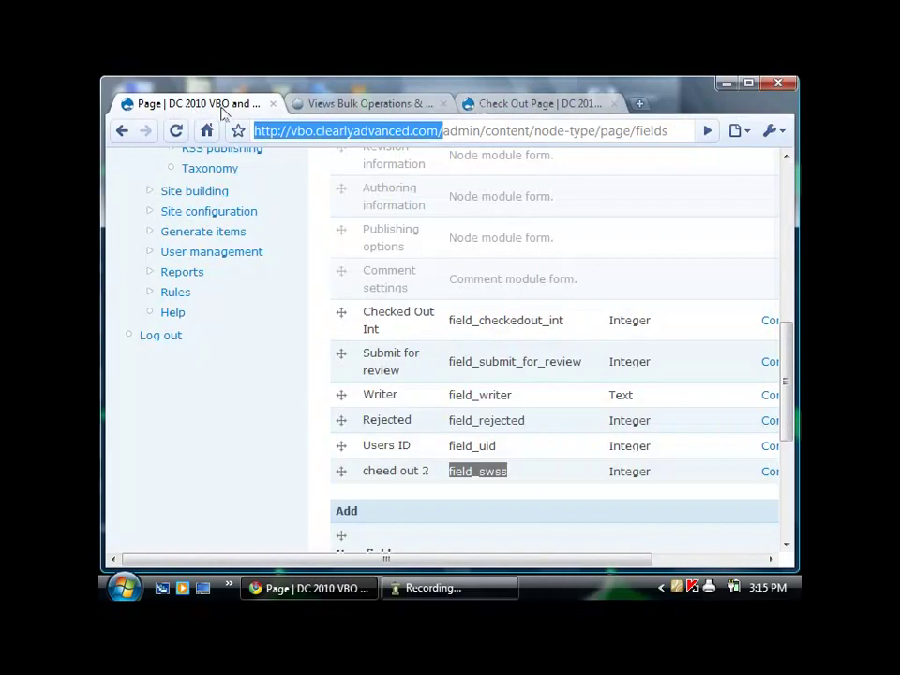
click(540, 105)
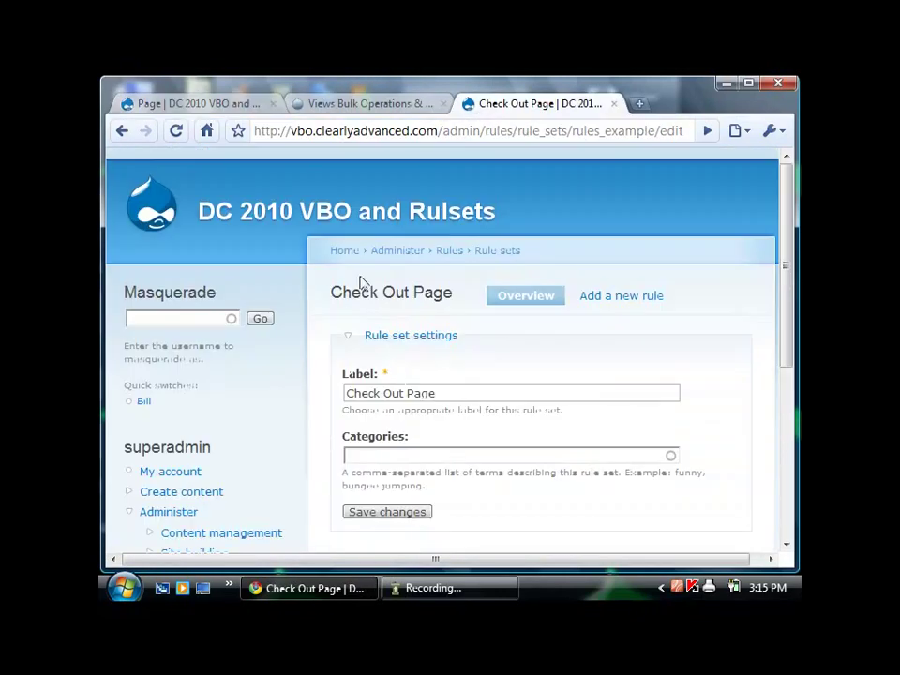
scroll(379, 375, down, 5)
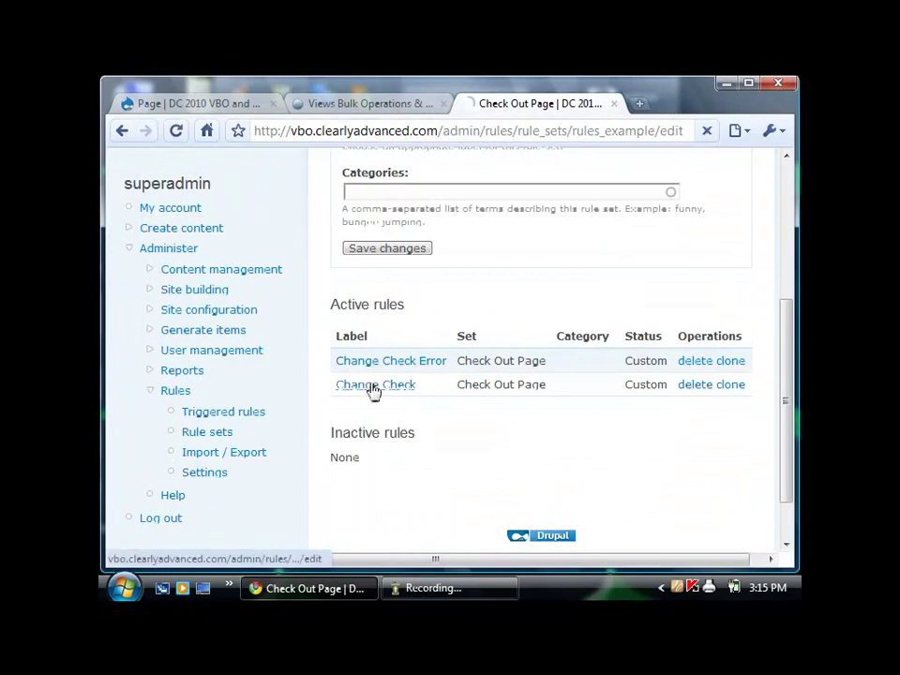
click(369, 386)
scroll(423, 468, down, 2)
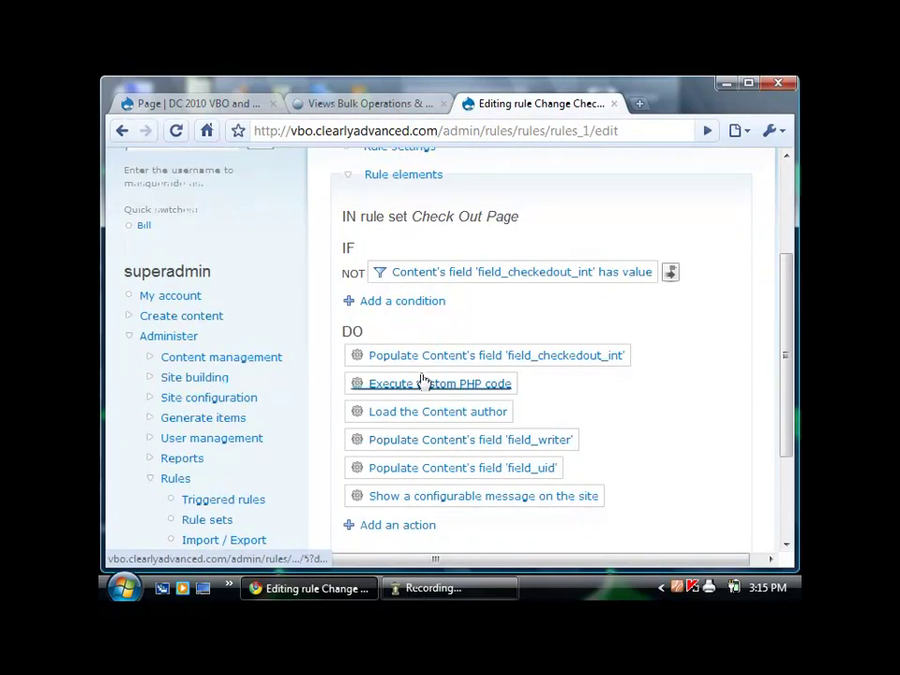
Review the settings of the action that populates field_checkedout_int, and return to the Change Check rule.
click(602, 364)
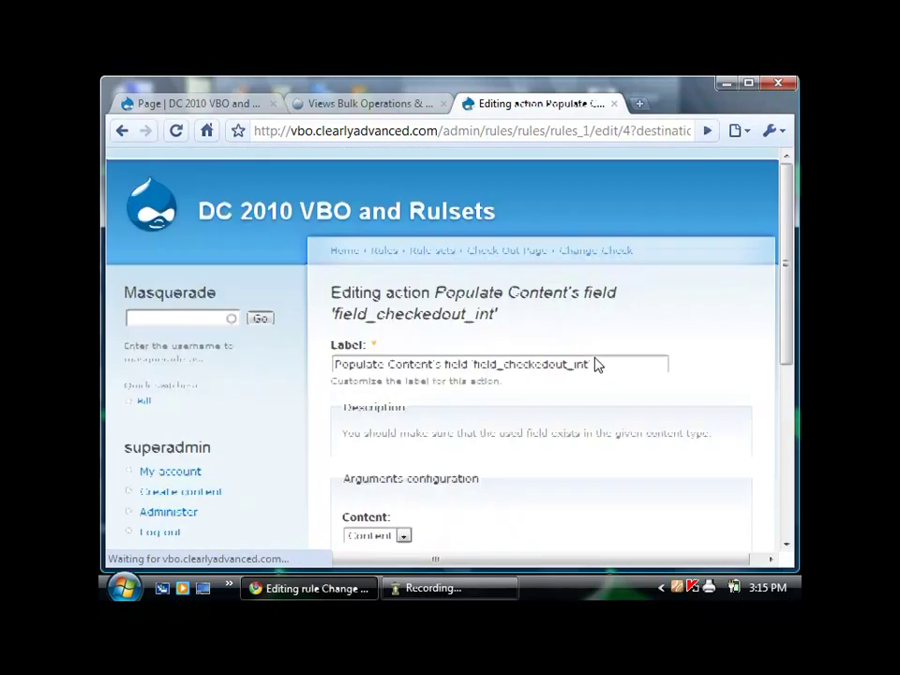
scroll(434, 405, down, 2)
scroll(454, 420, down, 2)
scroll(476, 425, up, 3)
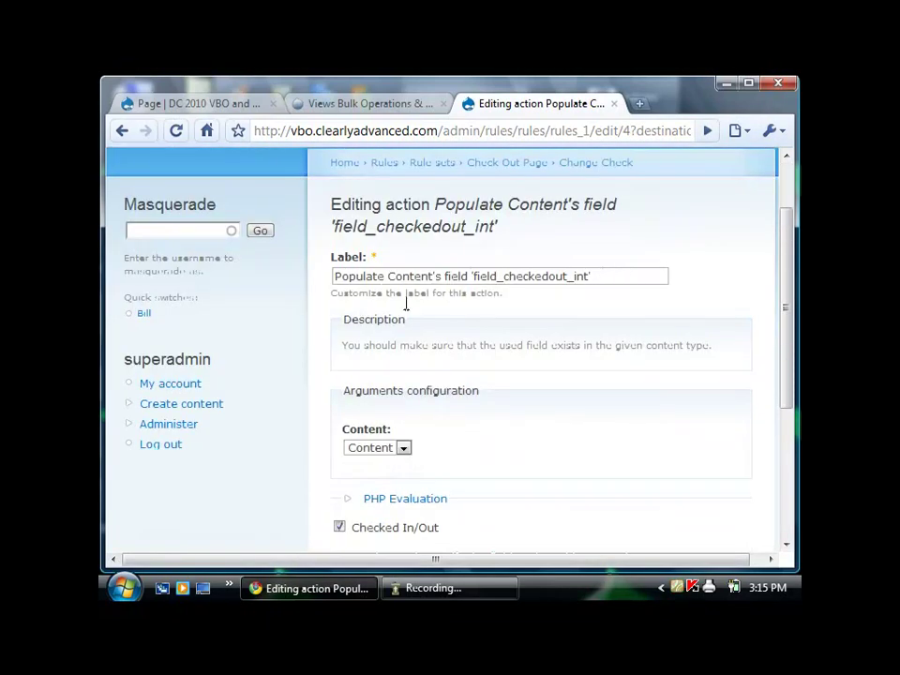
click(124, 131)
scroll(525, 376, down, 2)
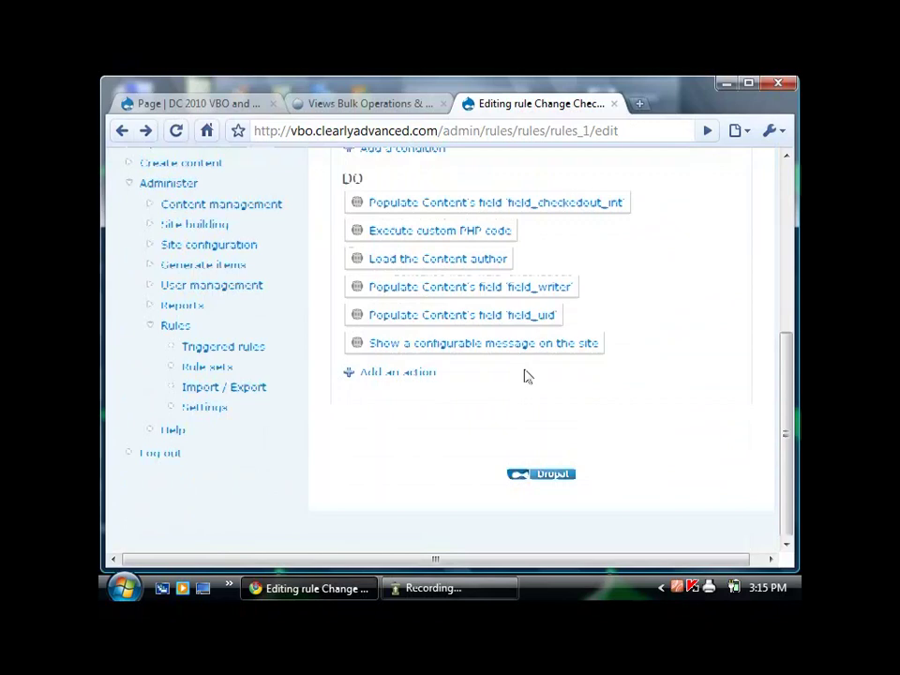
Preview the fields offered for a new Populate a field action, and return to the rule without adding it.
click(413, 372)
click(456, 343)
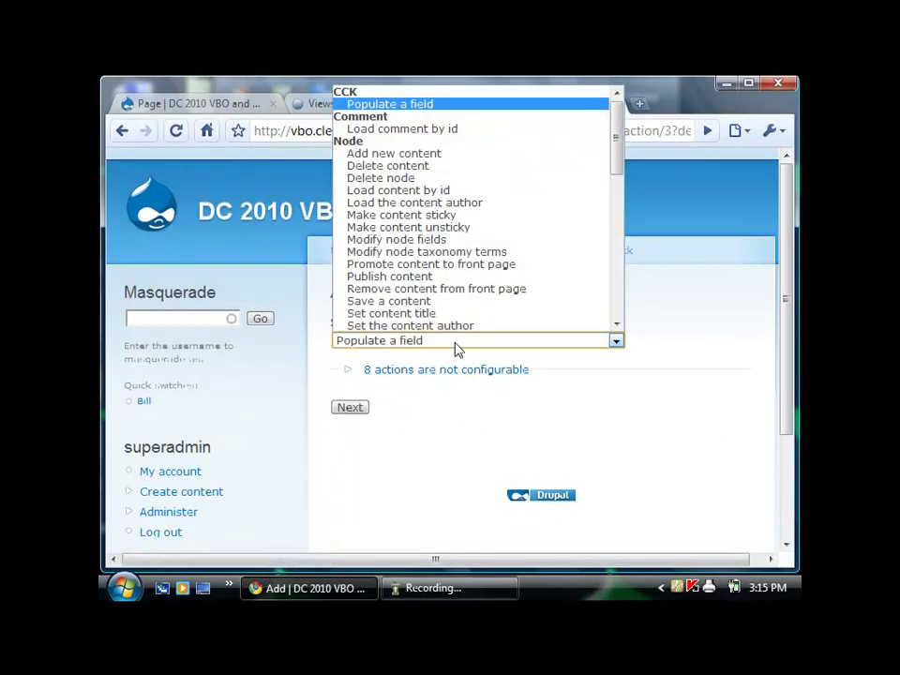
click(450, 343)
click(350, 408)
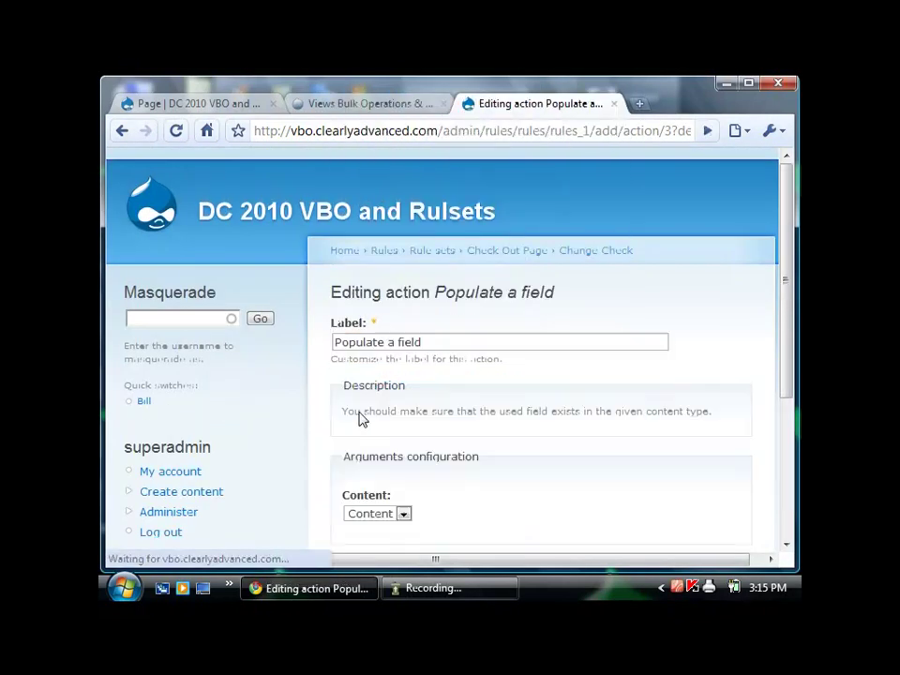
scroll(328, 431, down, 2)
click(436, 407)
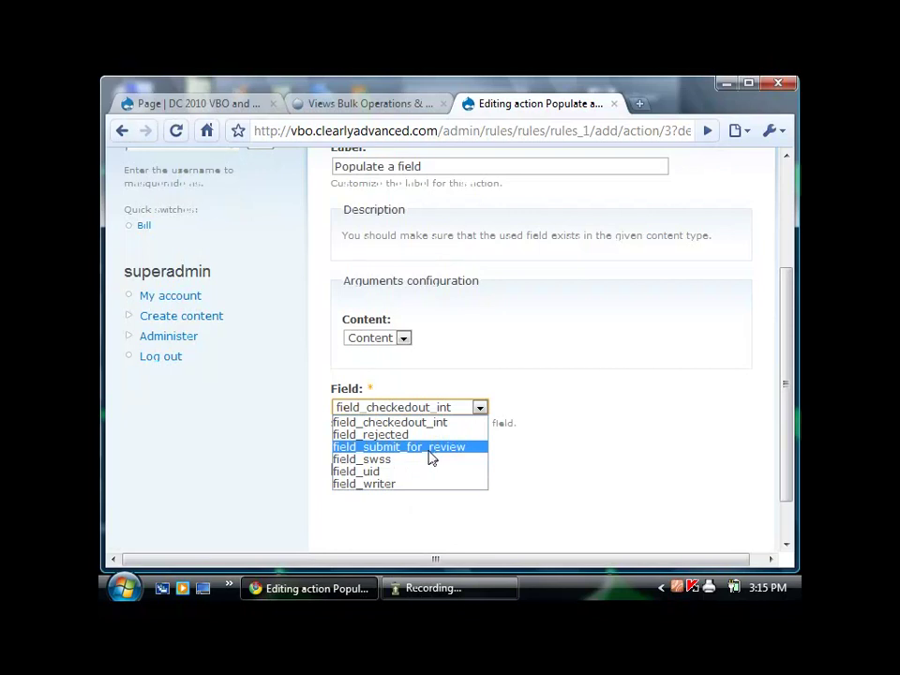
click(637, 422)
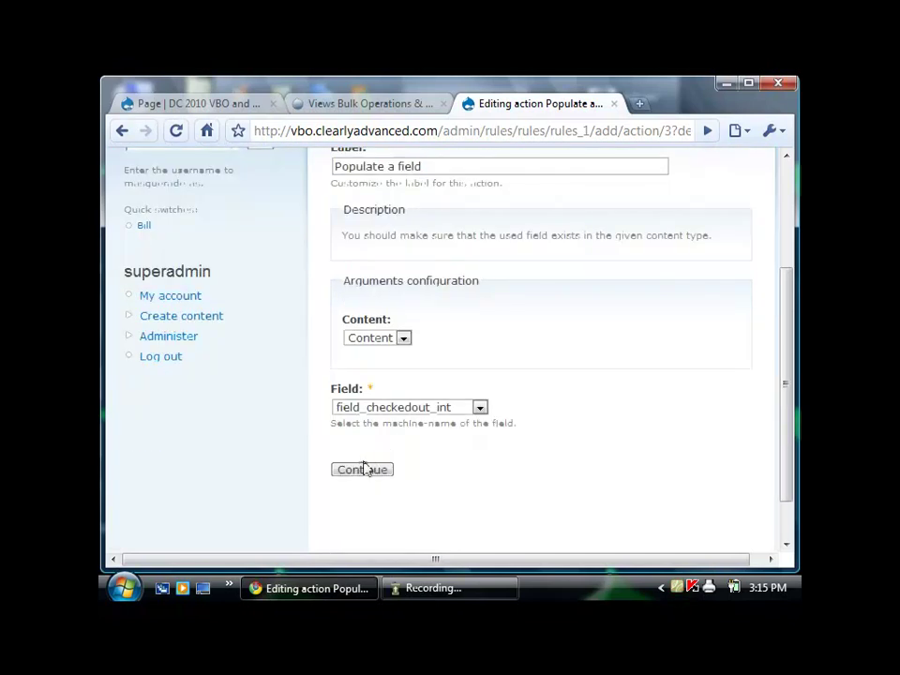
click(121, 132)
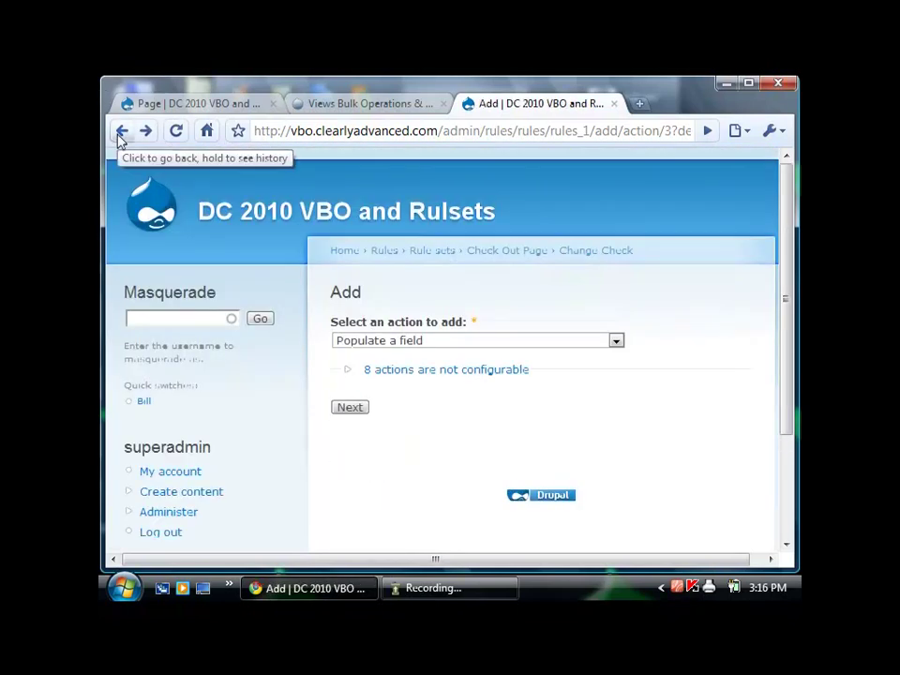
click(121, 132)
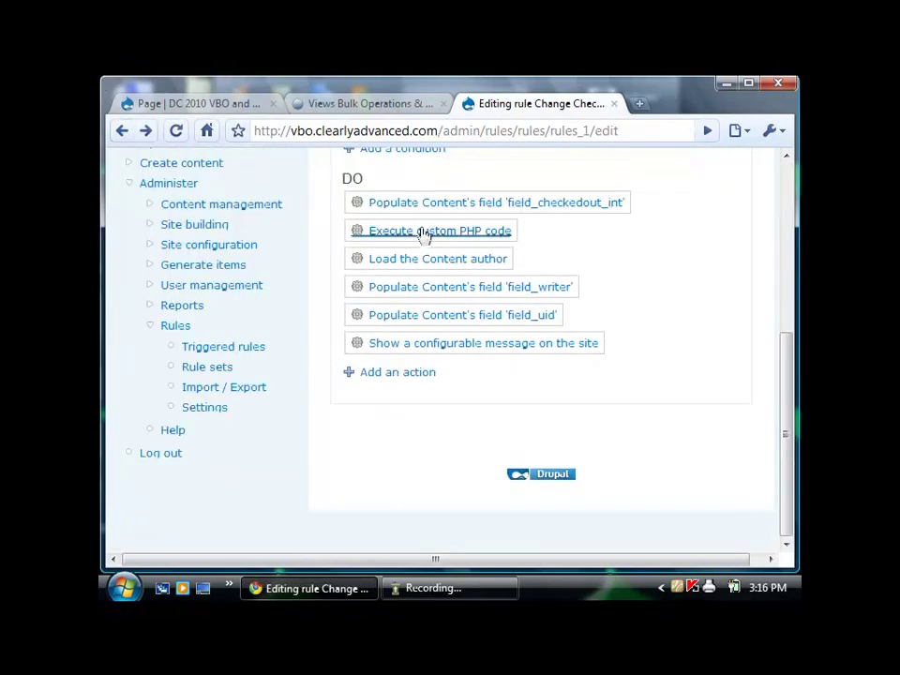
Toggle Checked In/Out off and back on in the field_checkedout_int action, and return to the rule without saving.
click(446, 206)
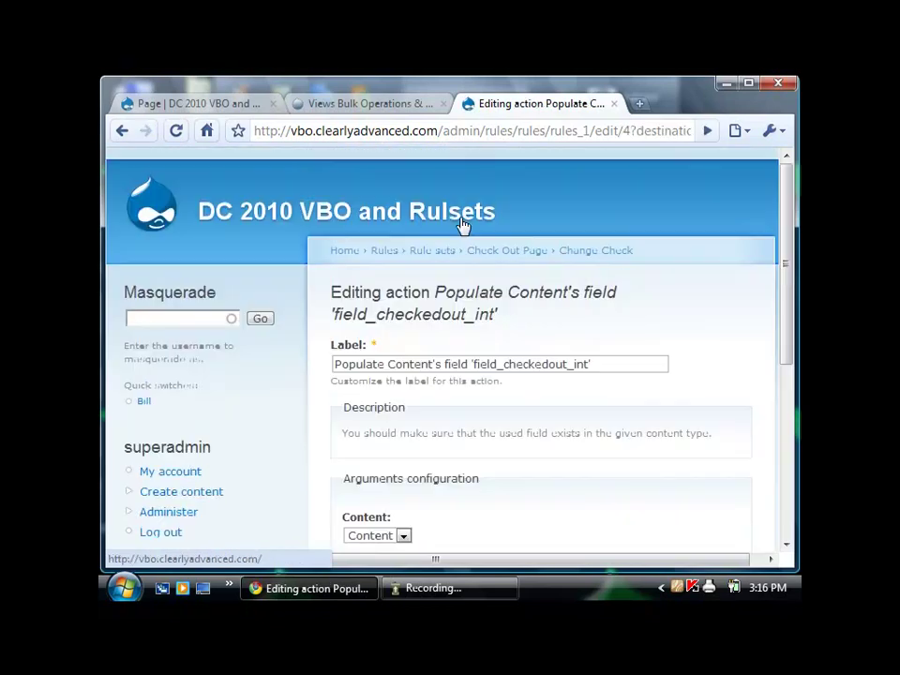
scroll(459, 282, down, 4)
click(384, 440)
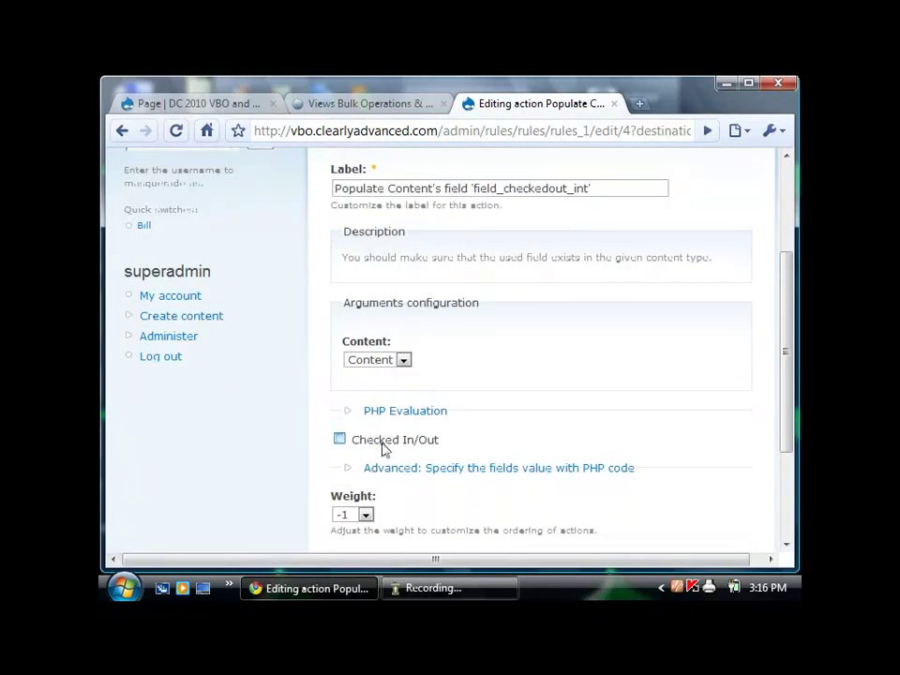
triple_click(384, 450)
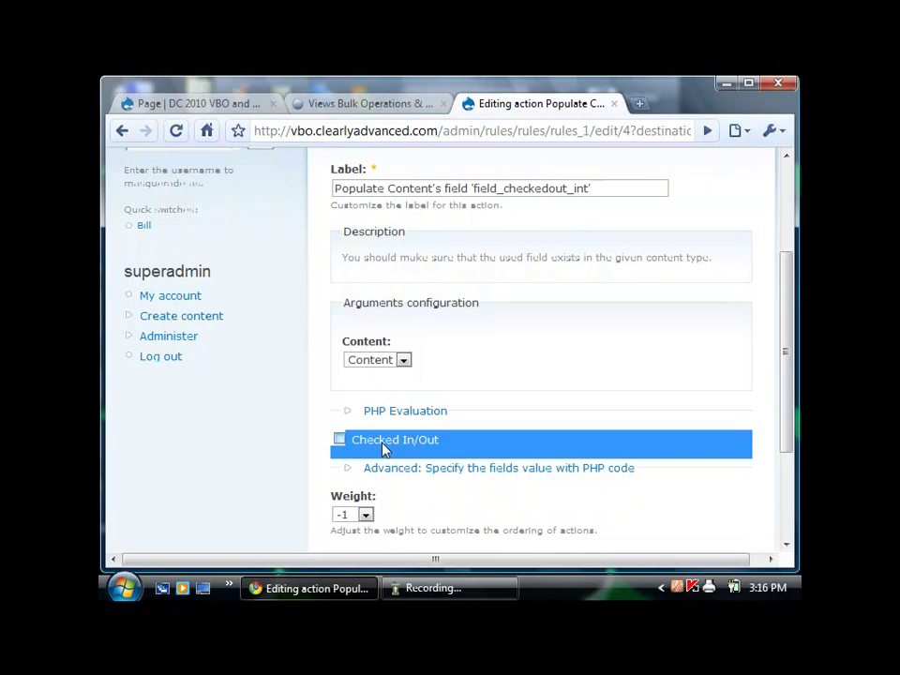
click(384, 450)
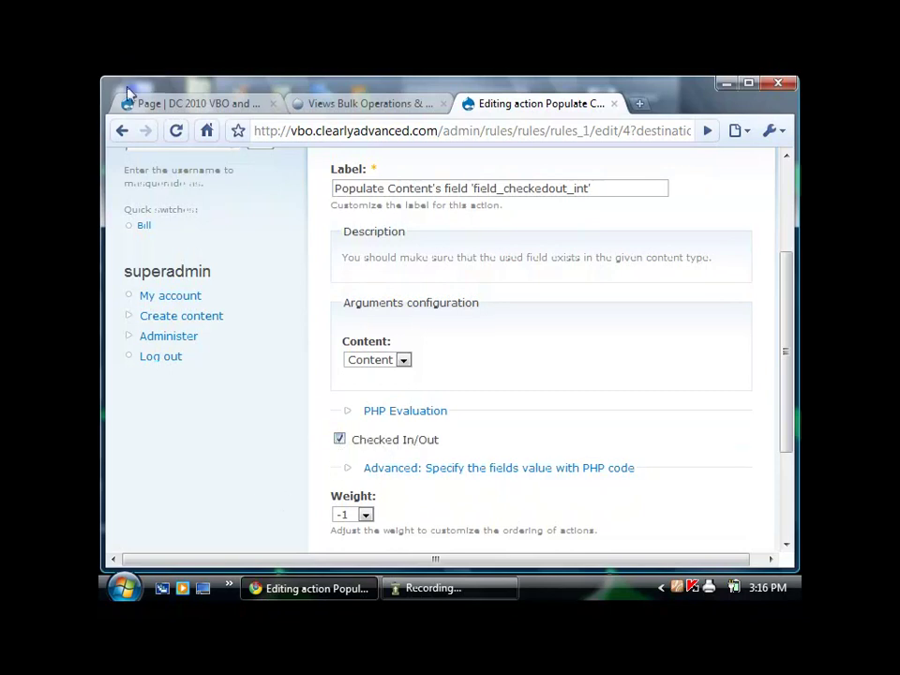
click(121, 130)
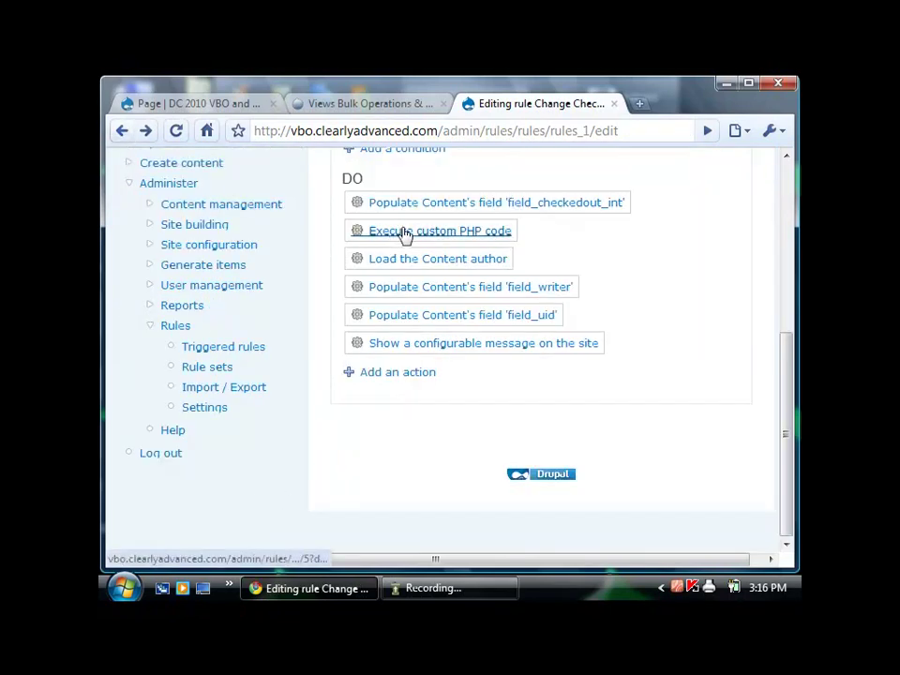
Open the Execute custom PHP code action and examine its code line by line against the intelligent saving example.
click(406, 232)
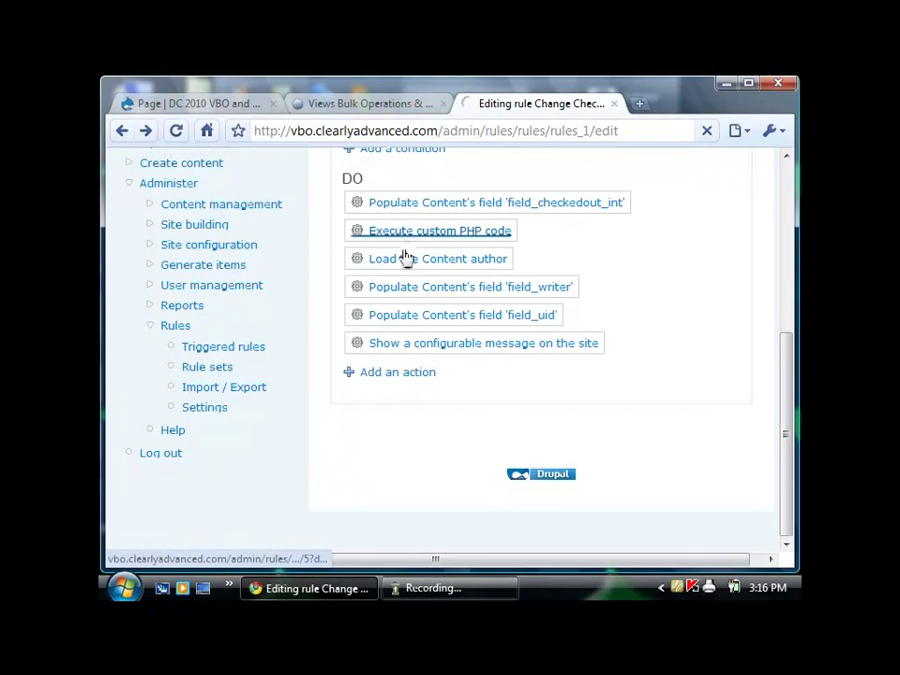
scroll(314, 348, down, 3)
scroll(303, 345, up, 2)
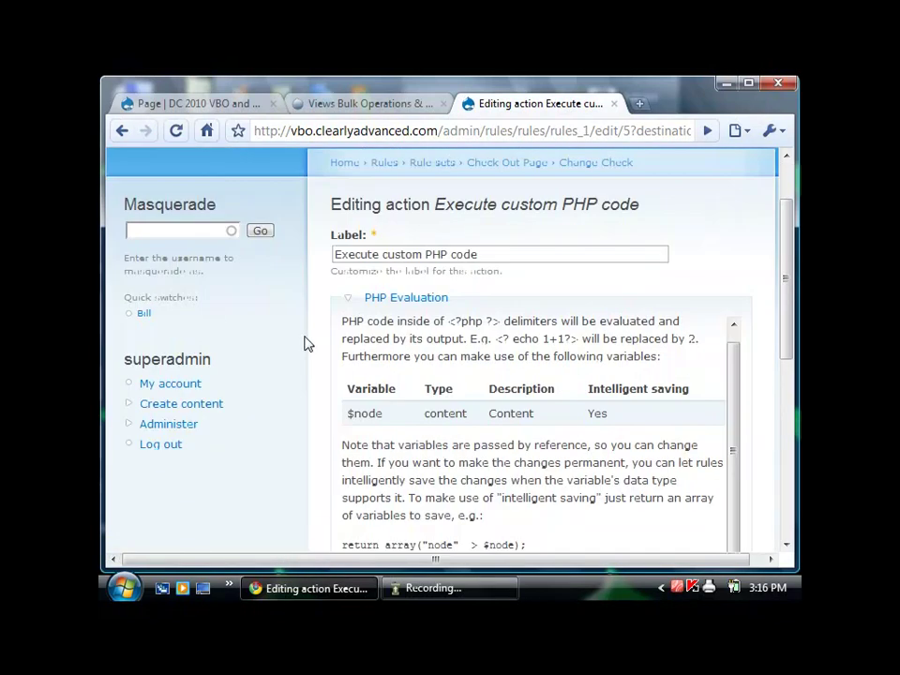
scroll(303, 345, down, 5)
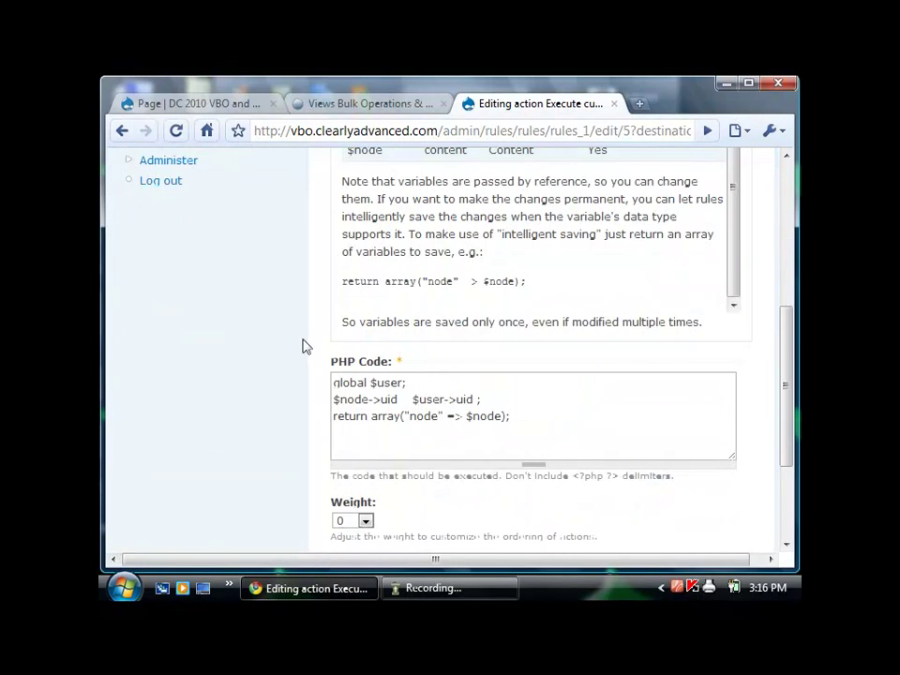
drag(424, 381, 278, 359)
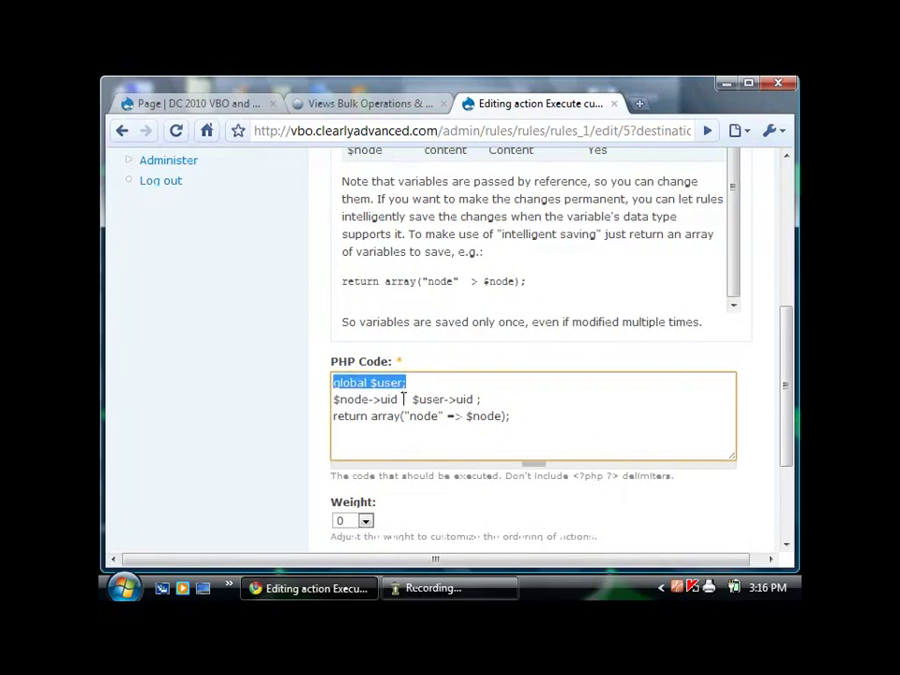
click(380, 383)
drag(334, 400, 478, 400)
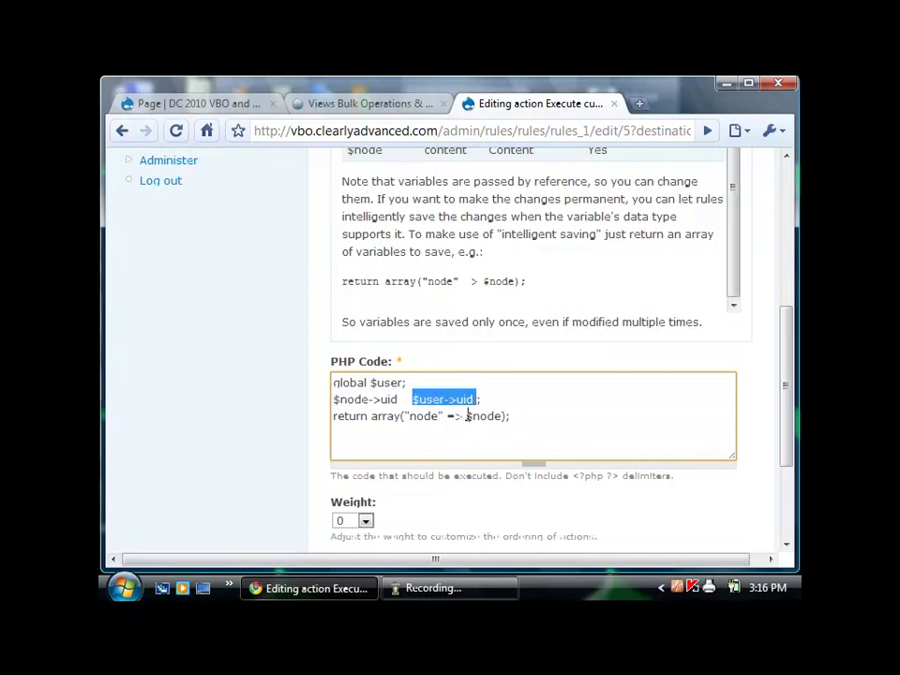
drag(534, 410, 349, 434)
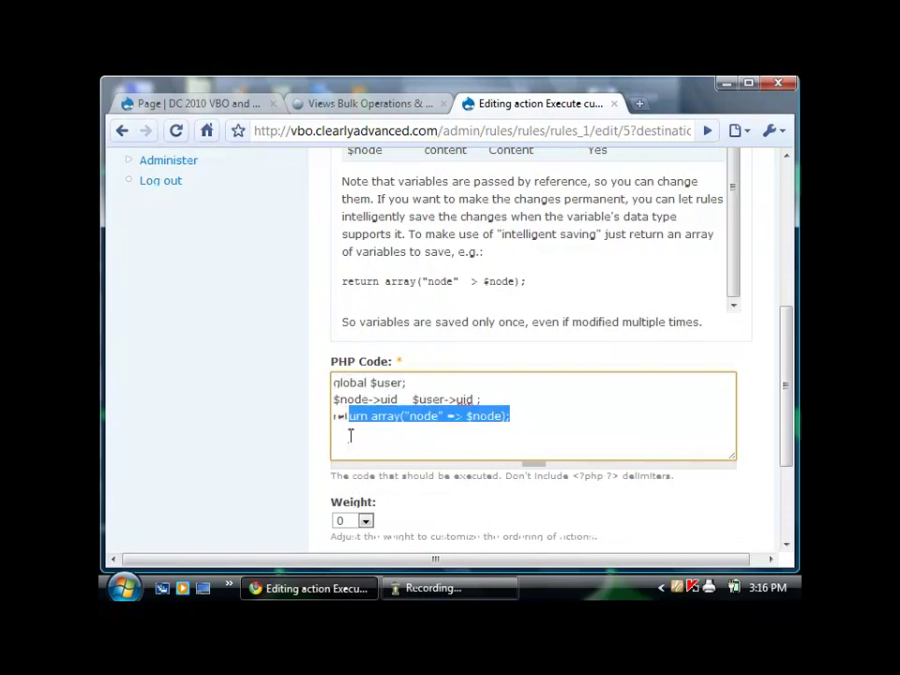
drag(341, 280, 461, 289)
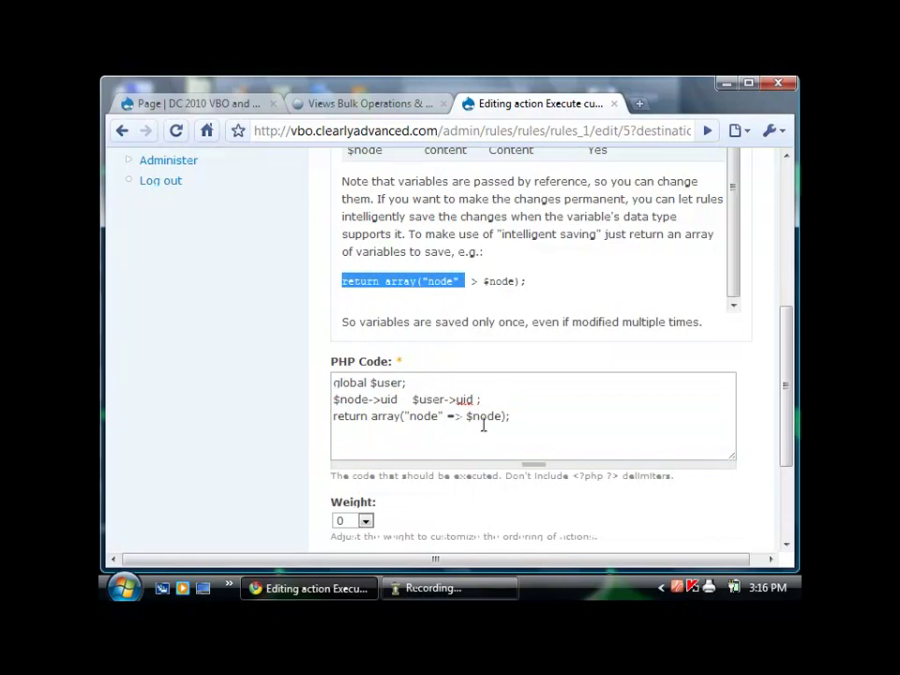
Review the rest of the Execute custom PHP code action's form, and return to the Change Check rule without saving.
click(537, 417)
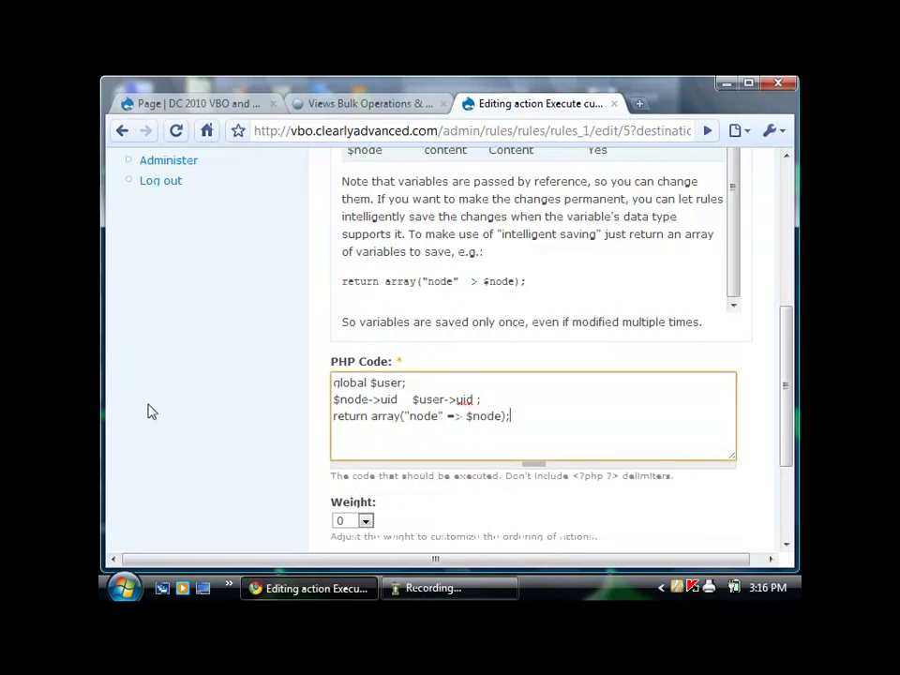
scroll(162, 402, up, 4)
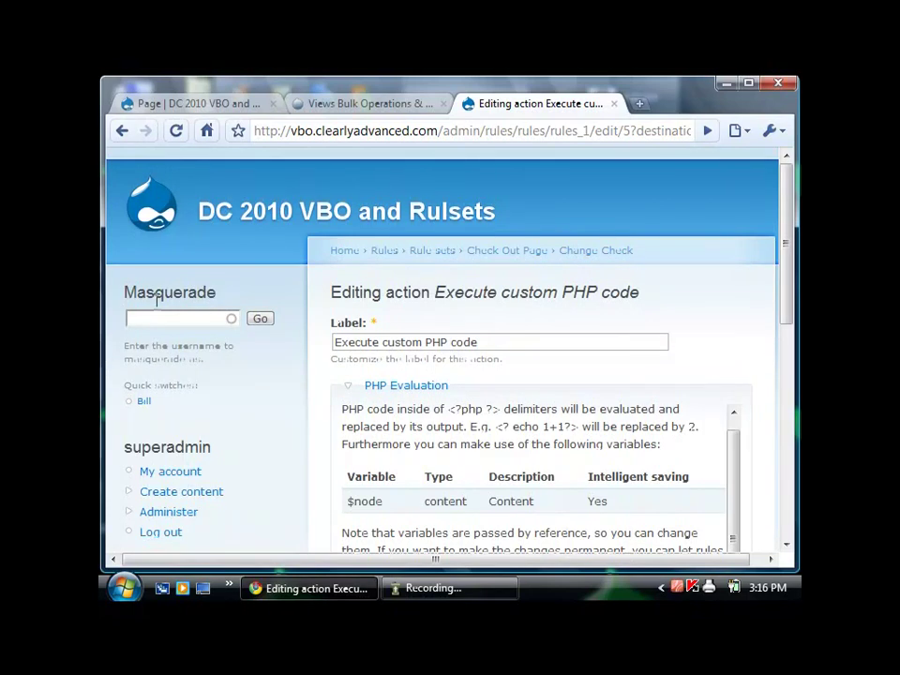
scroll(156, 300, down, 5)
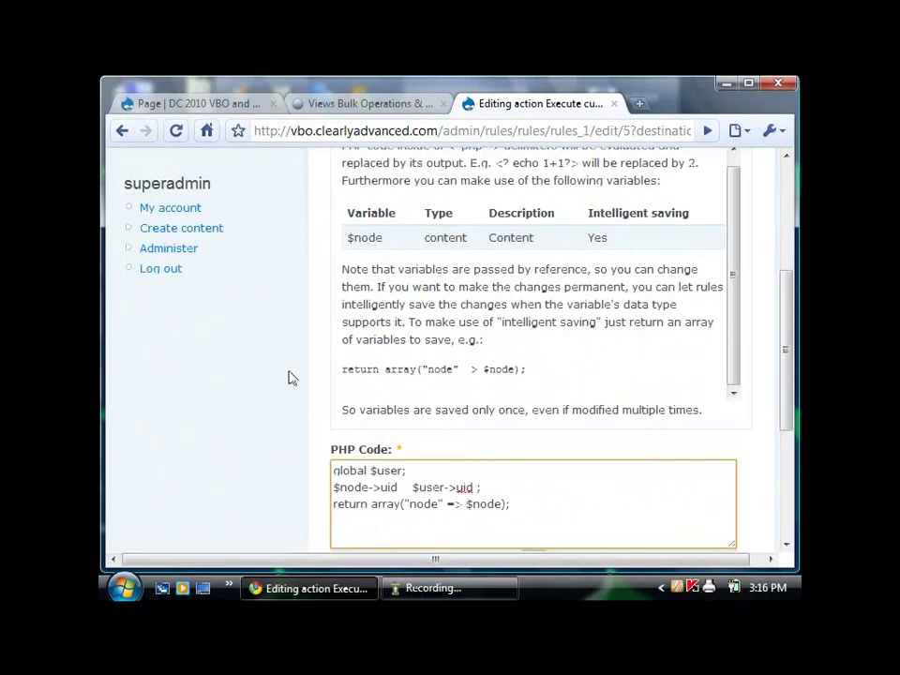
scroll(297, 434, down, 3)
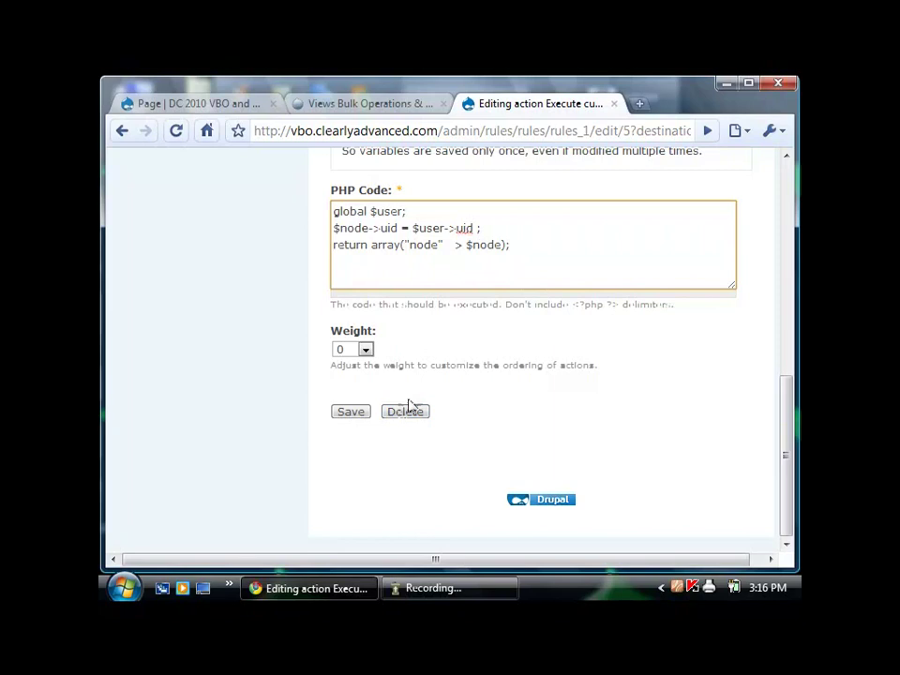
click(121, 130)
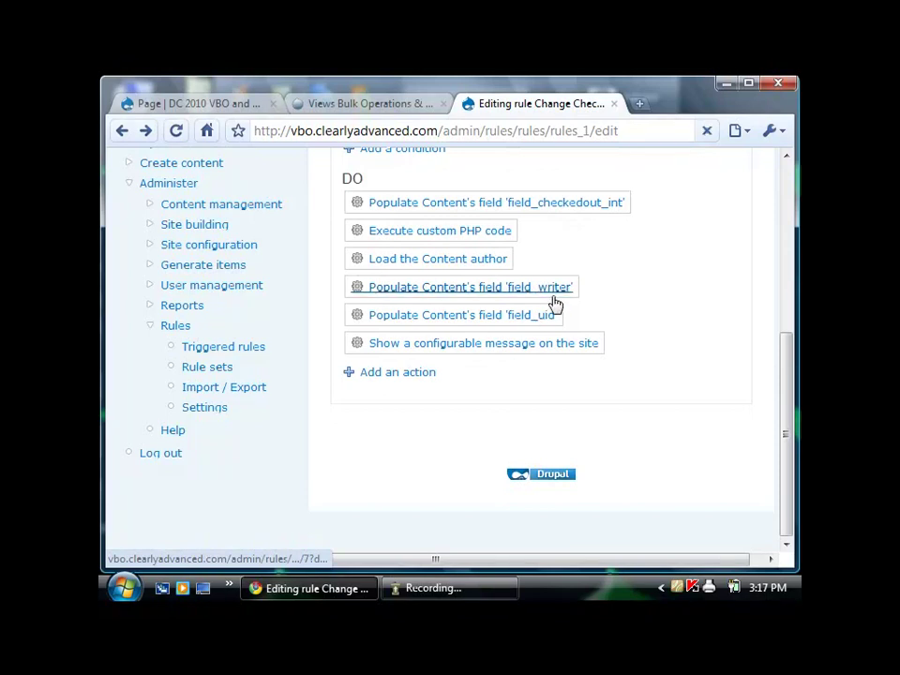
Open the action that populates field_writer and compare its field name with the Page content type's field list.
click(554, 296)
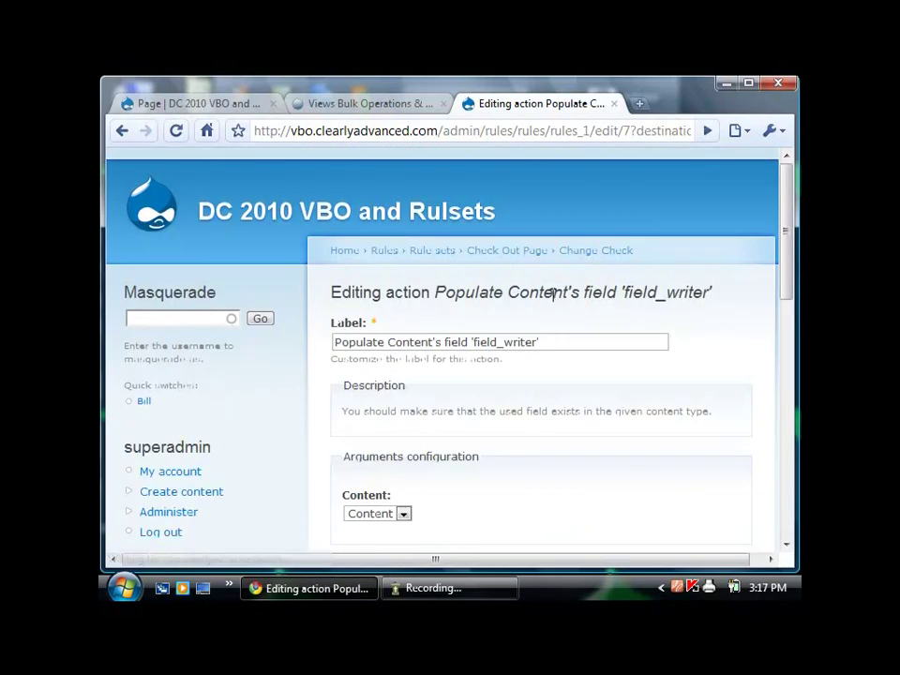
scroll(548, 323, down, 3)
scroll(557, 331, down, 2)
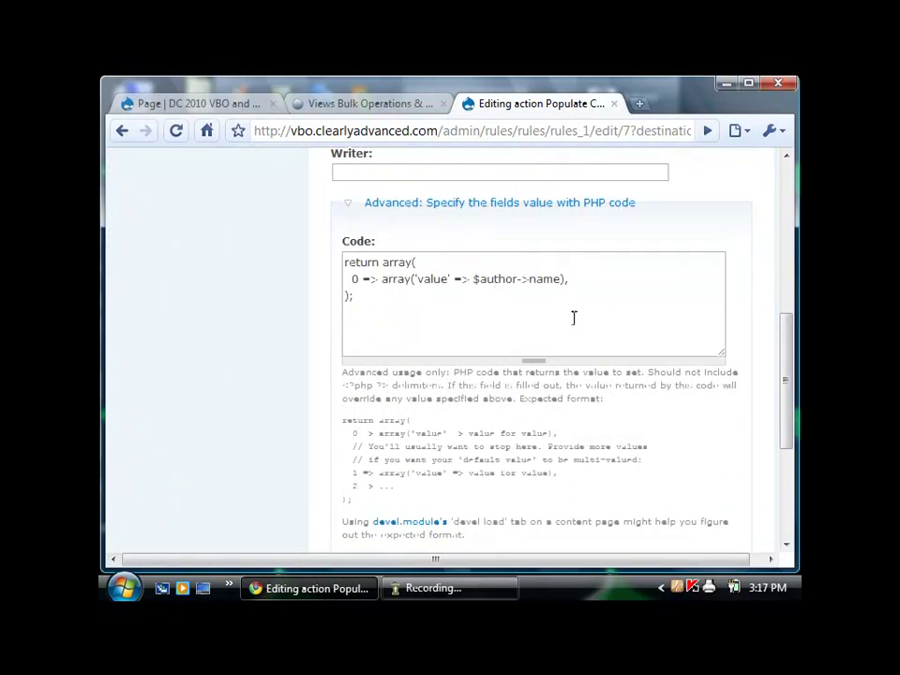
scroll(566, 326, up, 5)
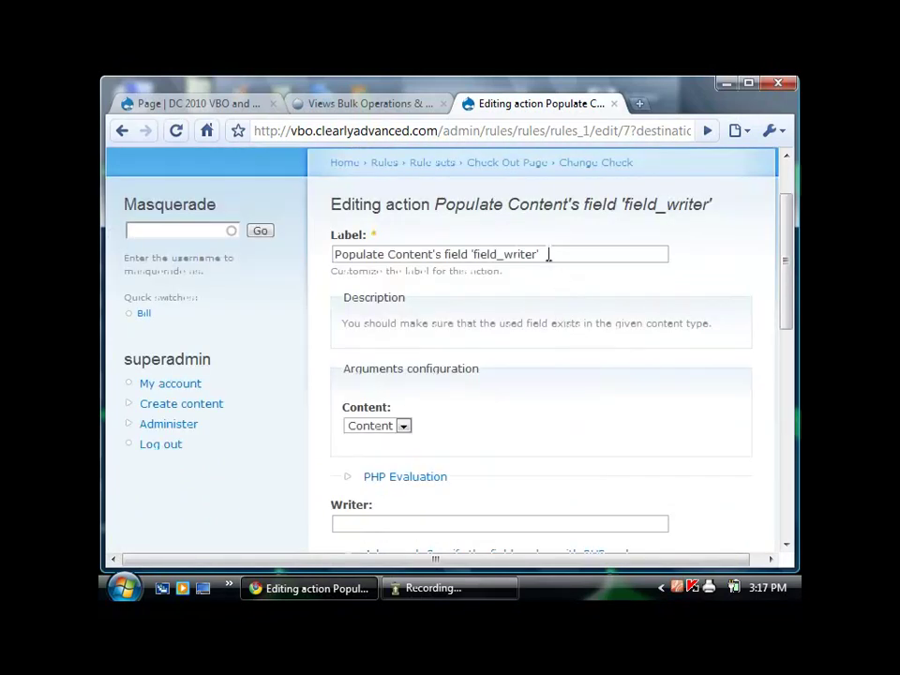
drag(538, 254, 483, 252)
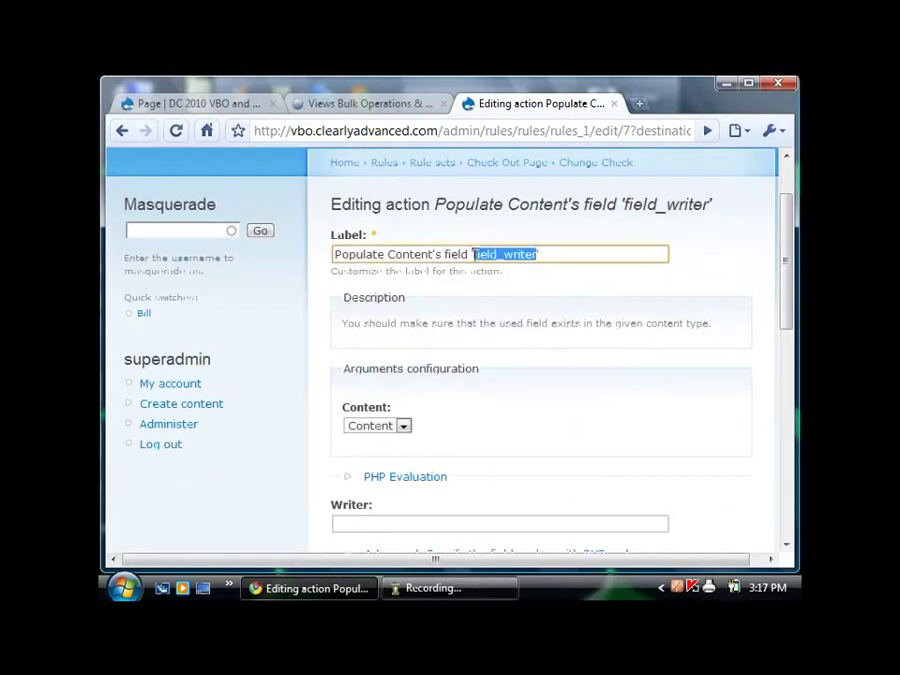
click(146, 103)
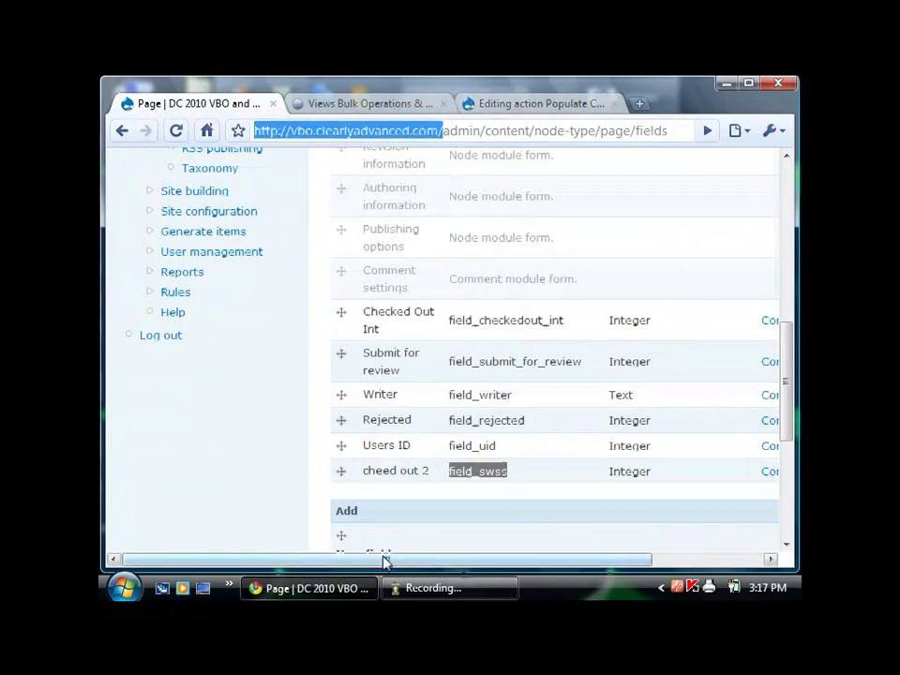
drag(385, 560, 486, 568)
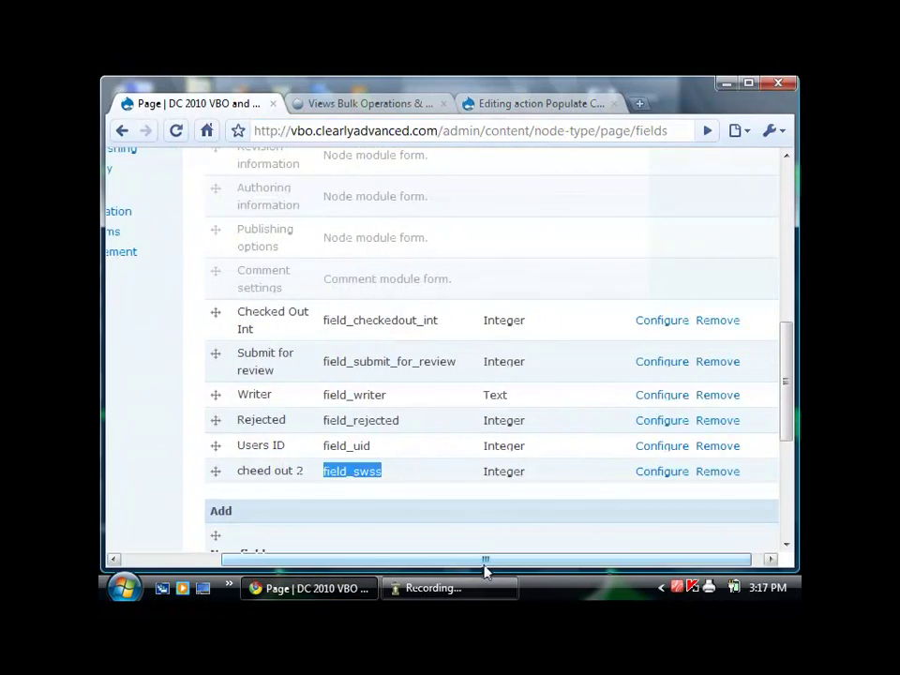
click(516, 105)
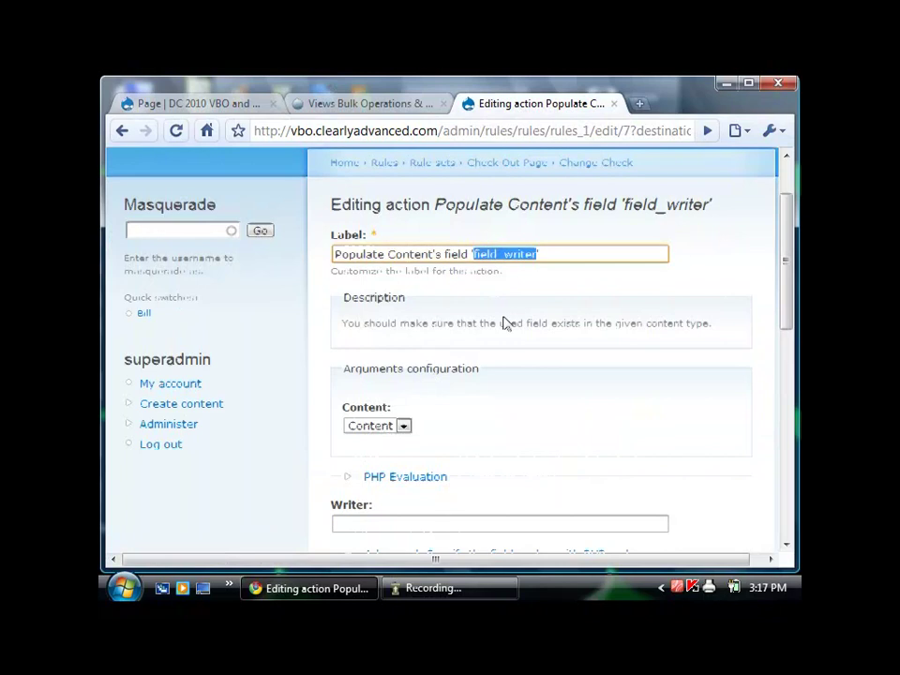
Examine the field_writer action's PHP code and the variables available for PHP evaluation, and return to the Change Check rule.
scroll(499, 319, down, 4)
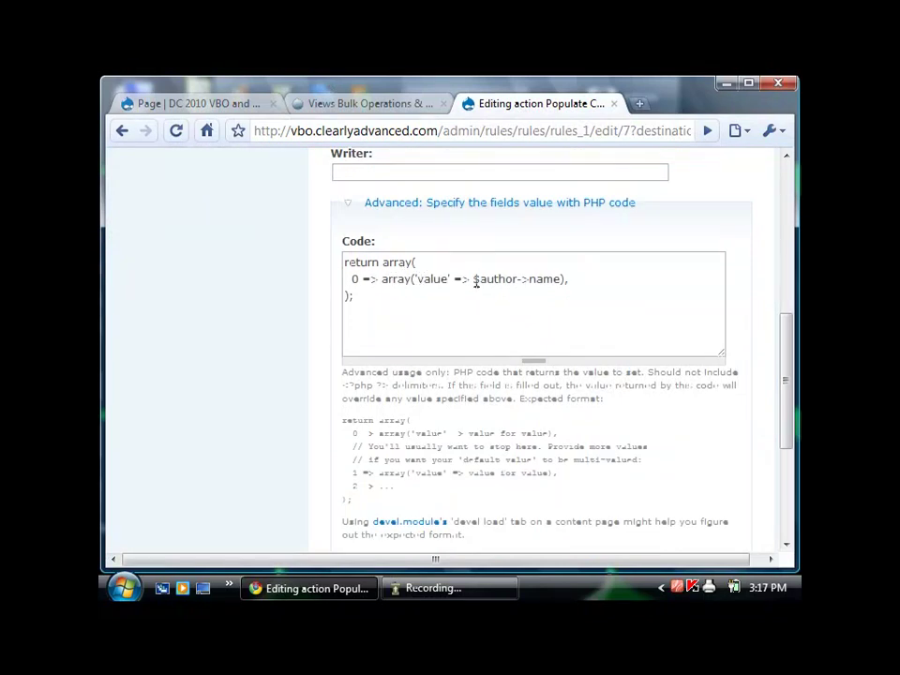
scroll(458, 285, up, 1)
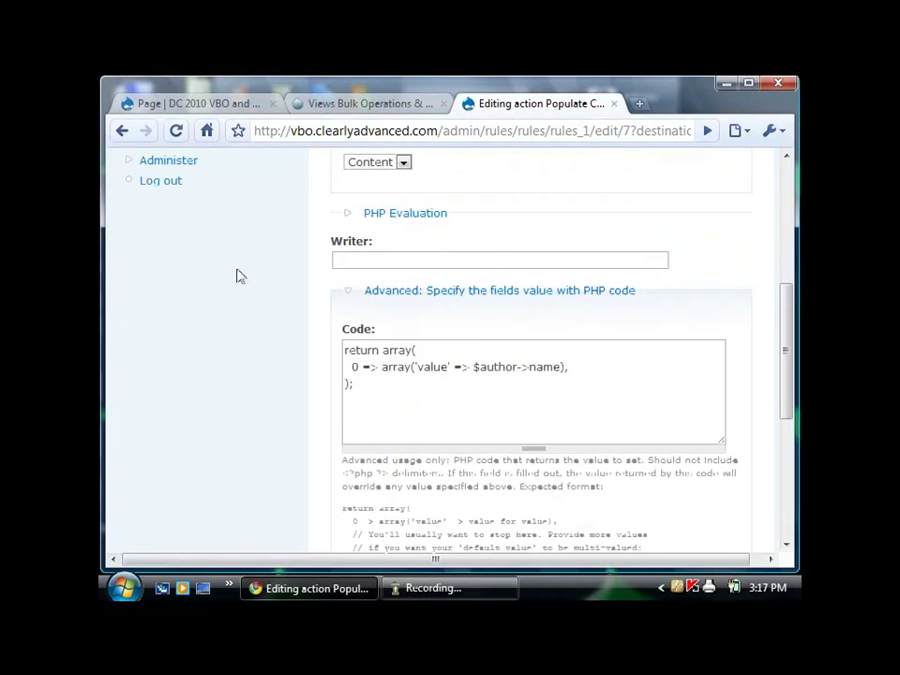
scroll(264, 296, up, 2)
scroll(264, 296, up, 1)
scroll(257, 300, down, 2)
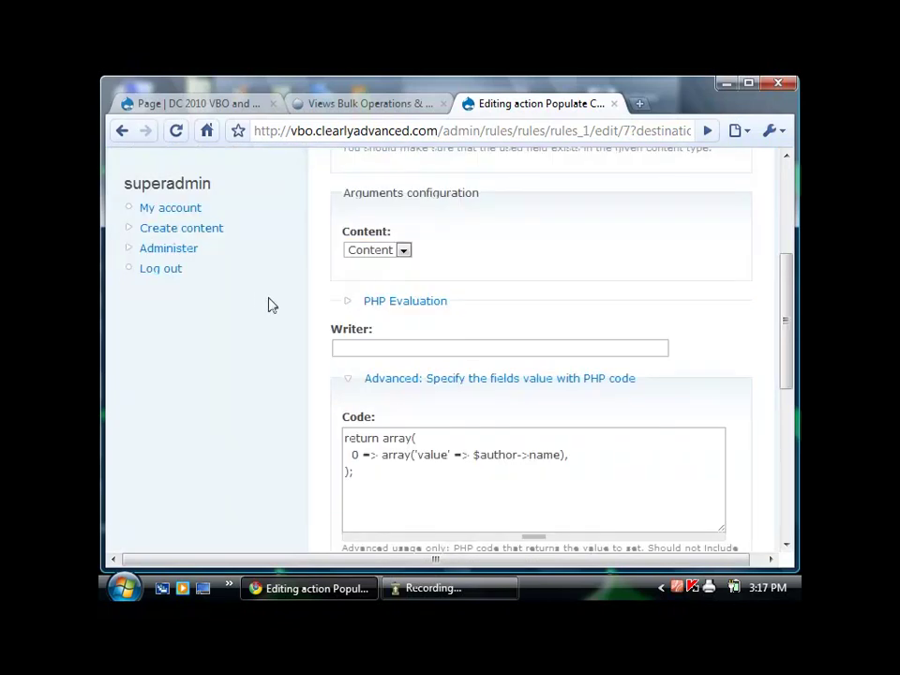
click(419, 304)
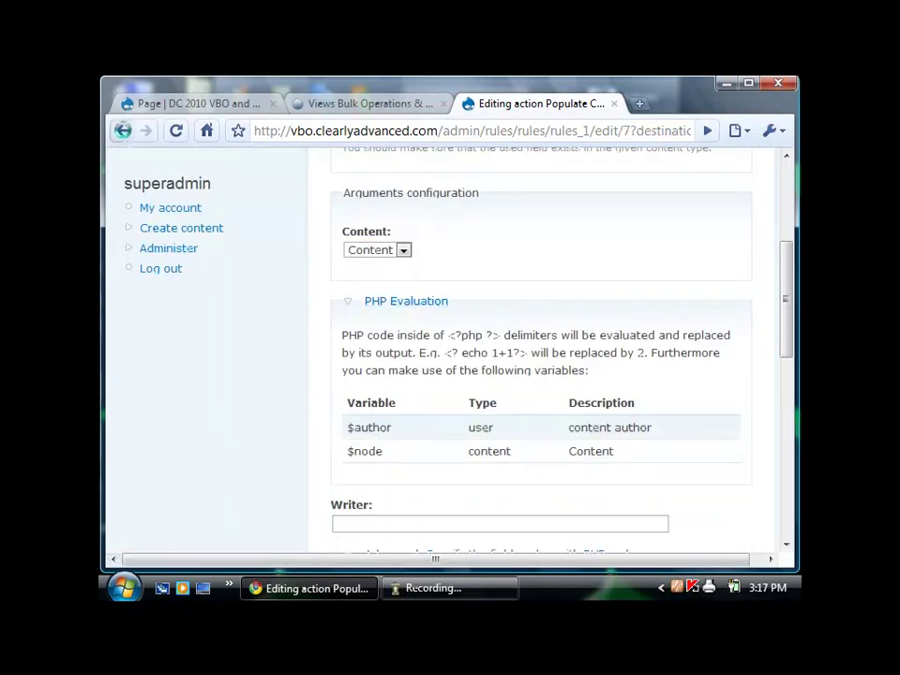
click(121, 131)
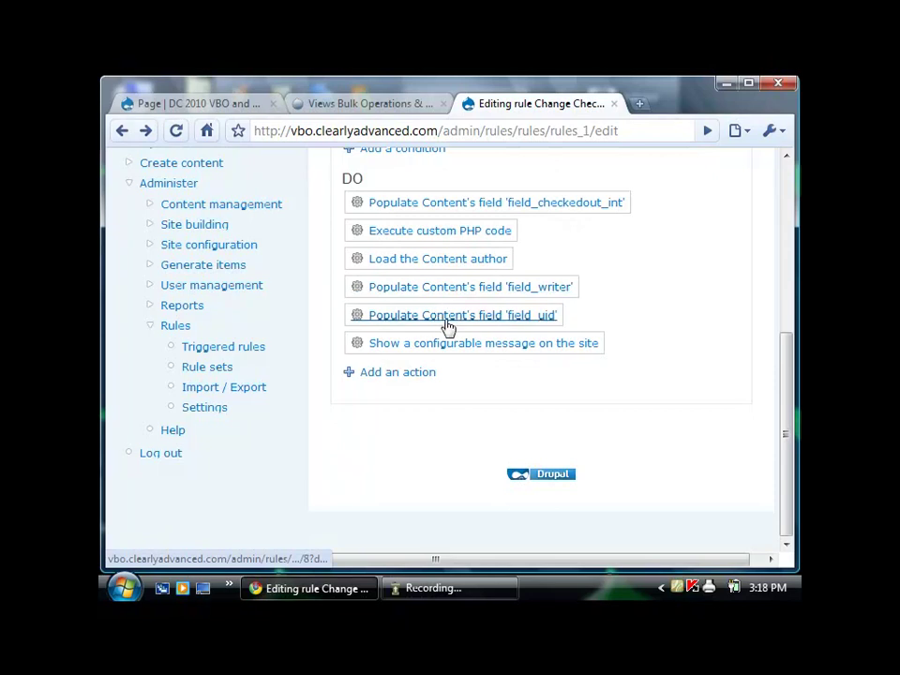
Review the PHP code of the action that populates field_uid, and return to the Check Out Page rule set.
click(388, 316)
scroll(367, 315, down, 6)
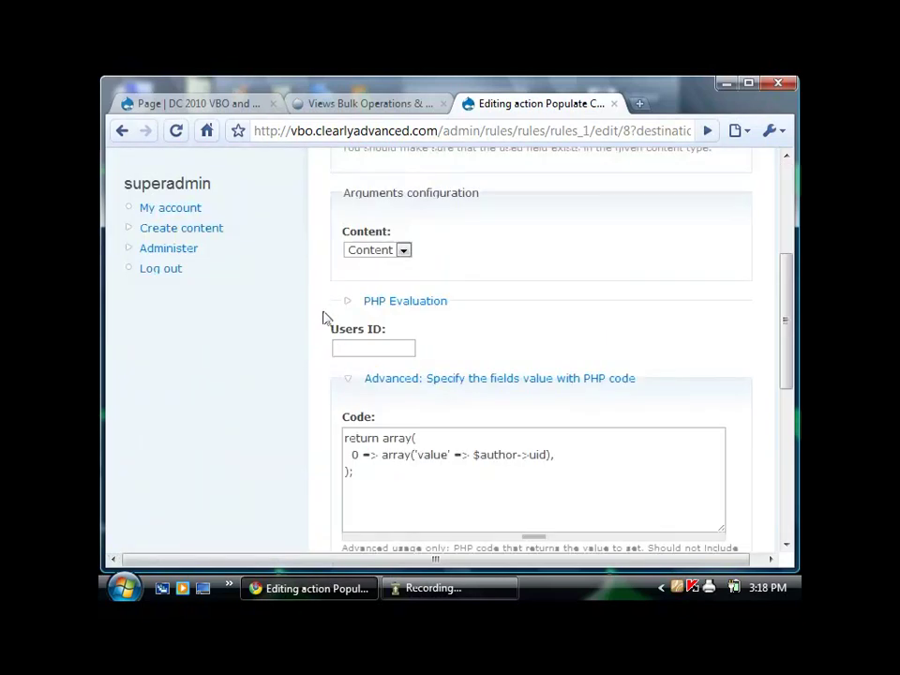
scroll(316, 324, down, 4)
scroll(317, 321, up, 15)
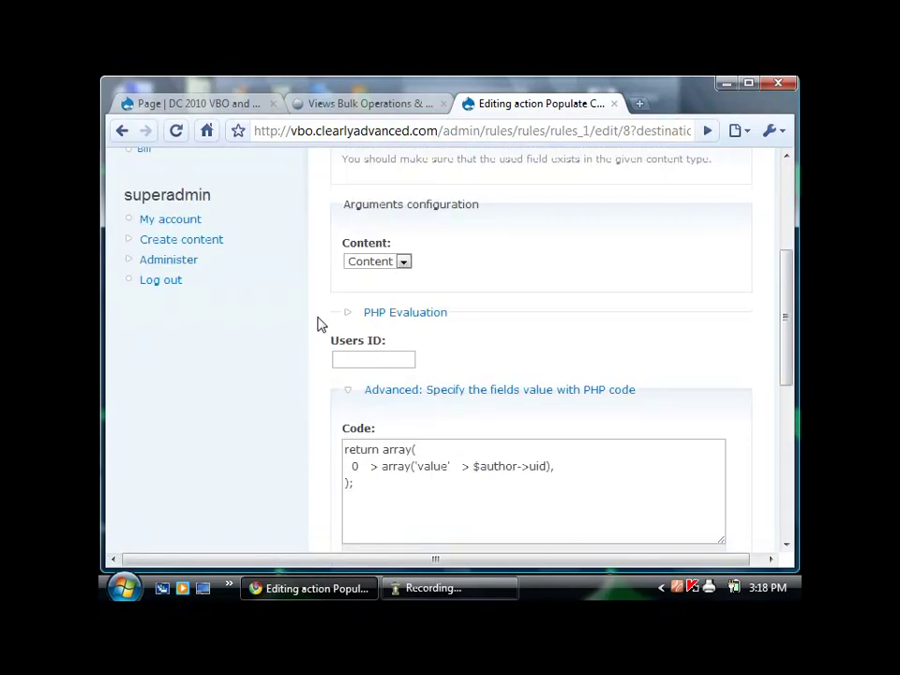
click(116, 134)
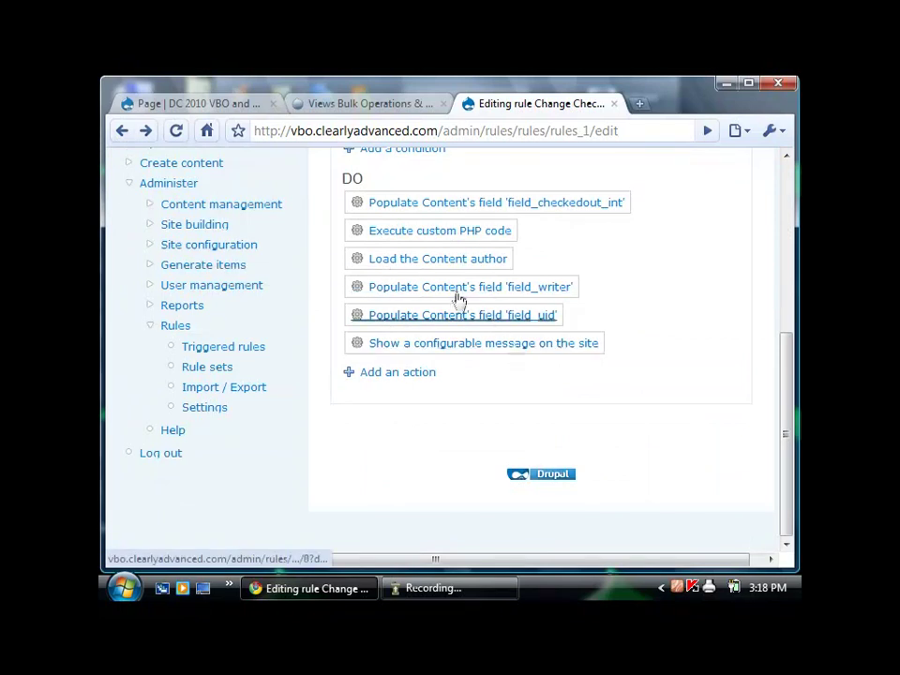
click(121, 132)
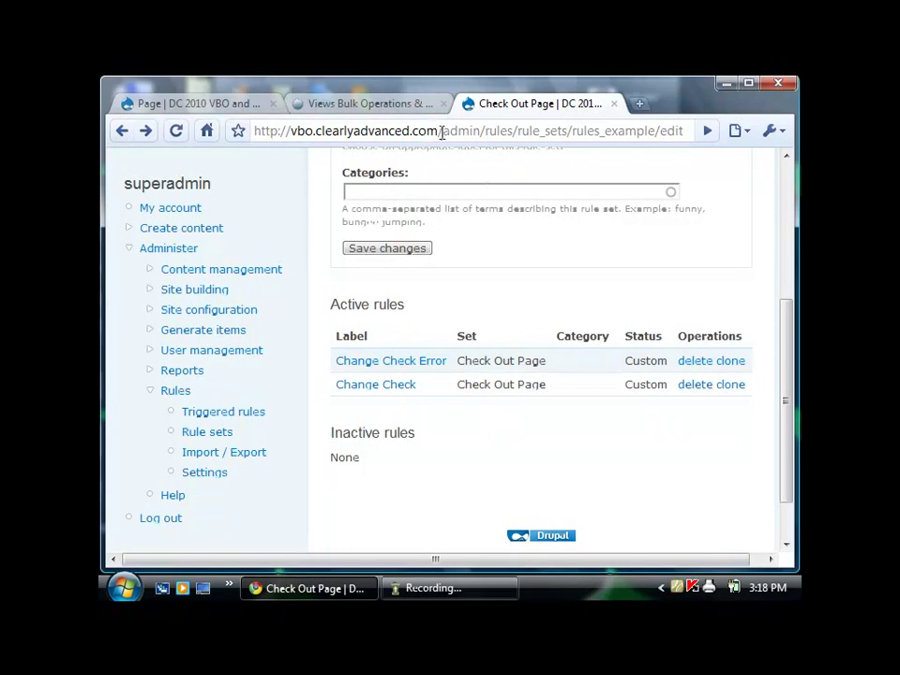
Open the site's moderators-queue page in place of the Check Out Page rule set.
drag(441, 132, 75, 62)
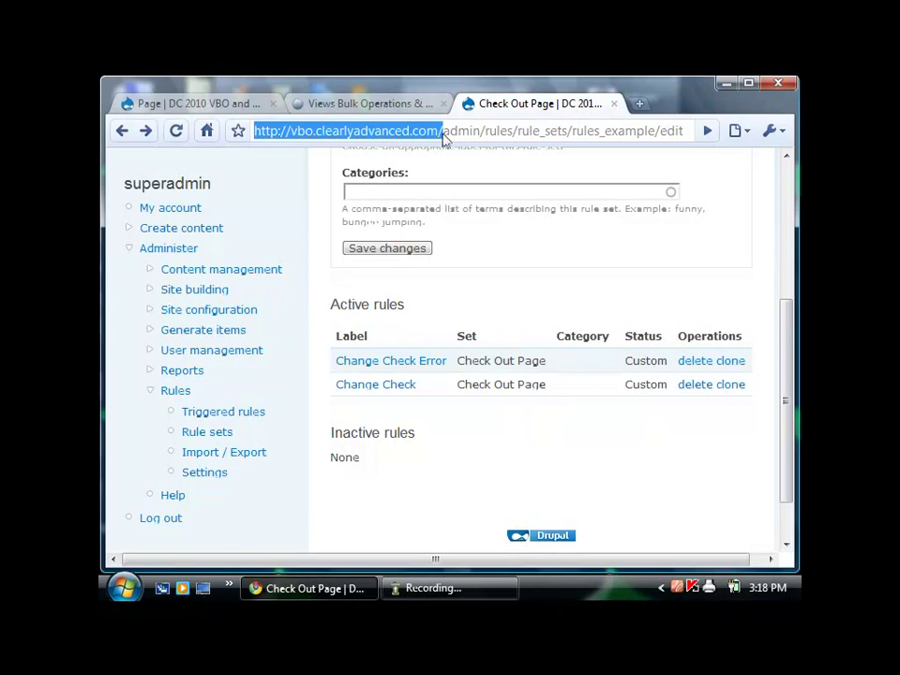
drag(441, 131, 710, 126)
text(moder)
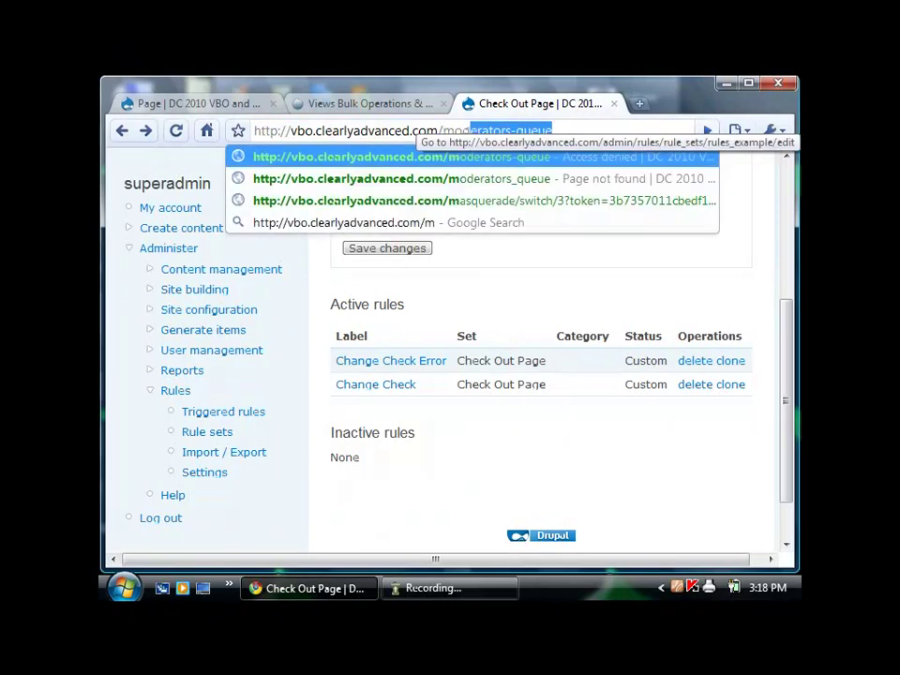
click(707, 130)
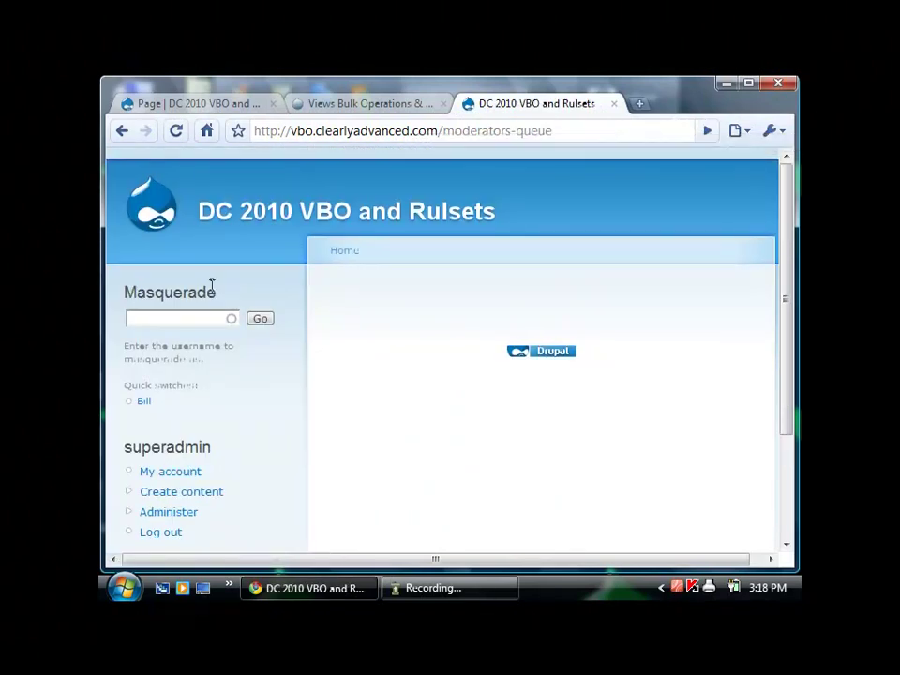
Masquerade as the writer offered under Quick switches, and open the writers-queue page in a separate browser tab.
click(146, 403)
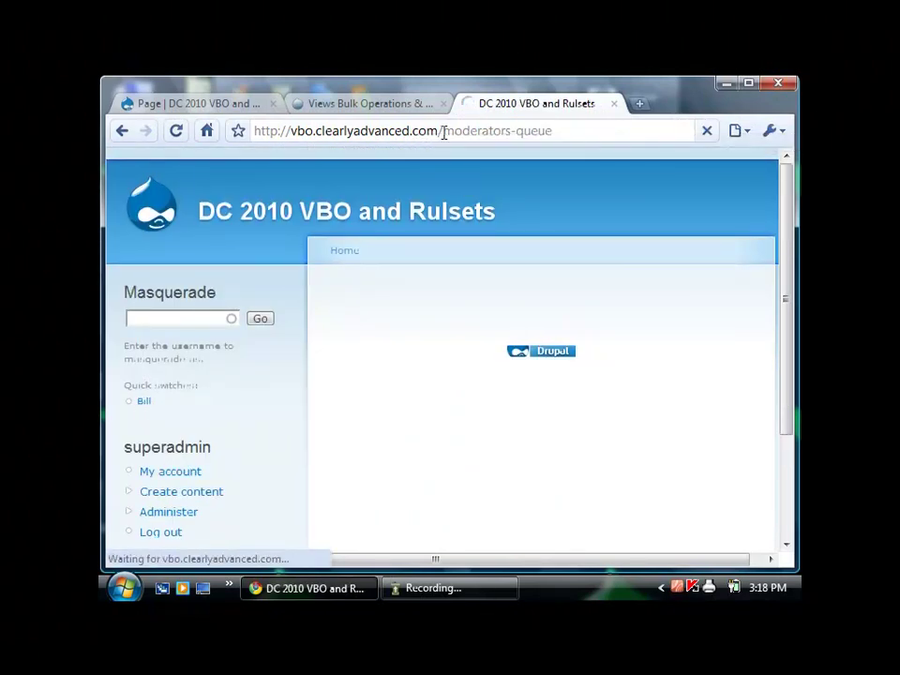
drag(444, 131, 552, 131)
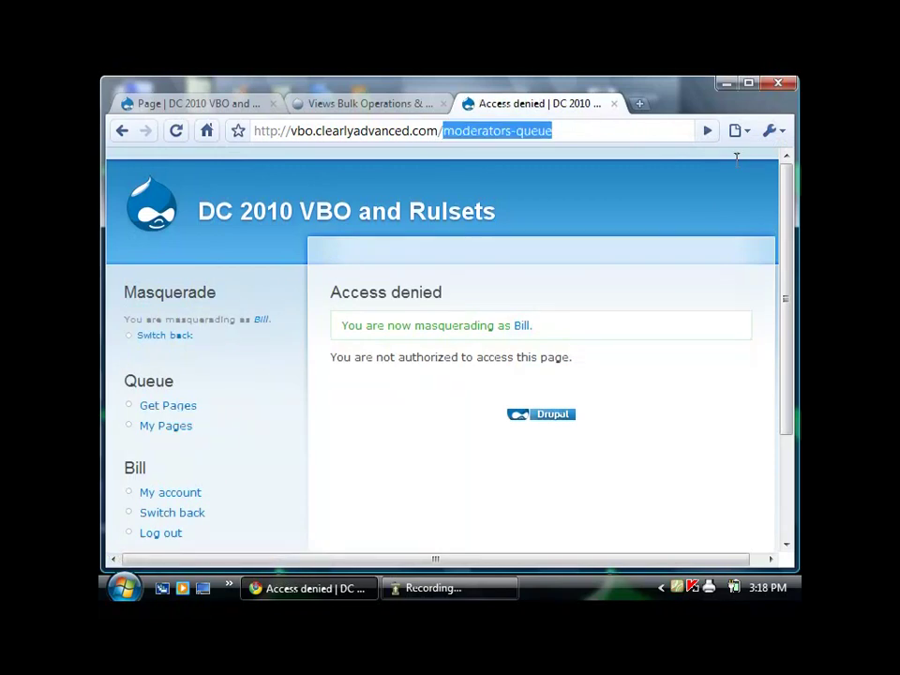
text(w)
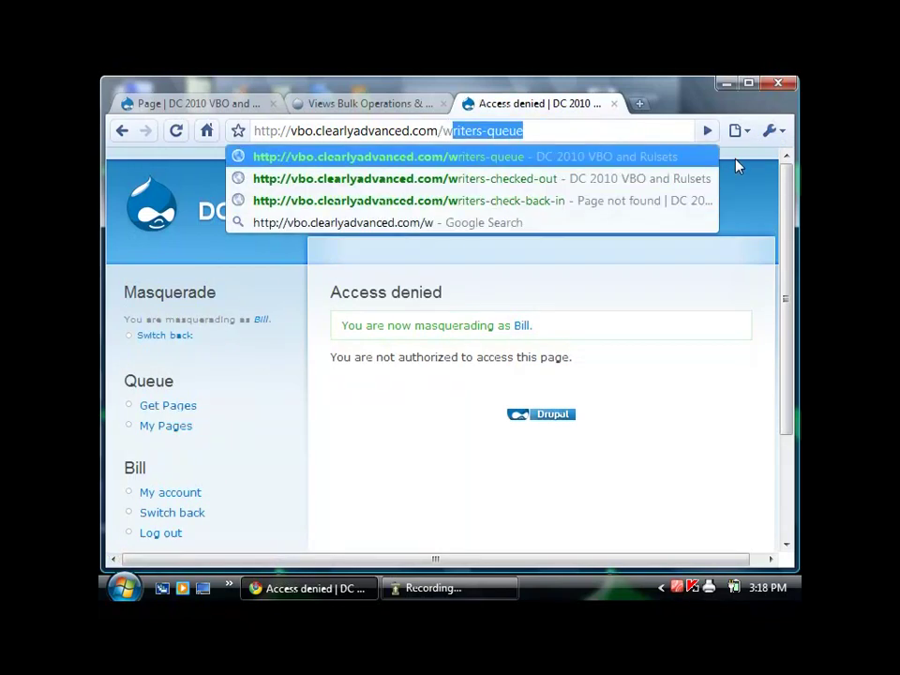
click(525, 130)
triple_click(525, 130)
key(ctrl+c)
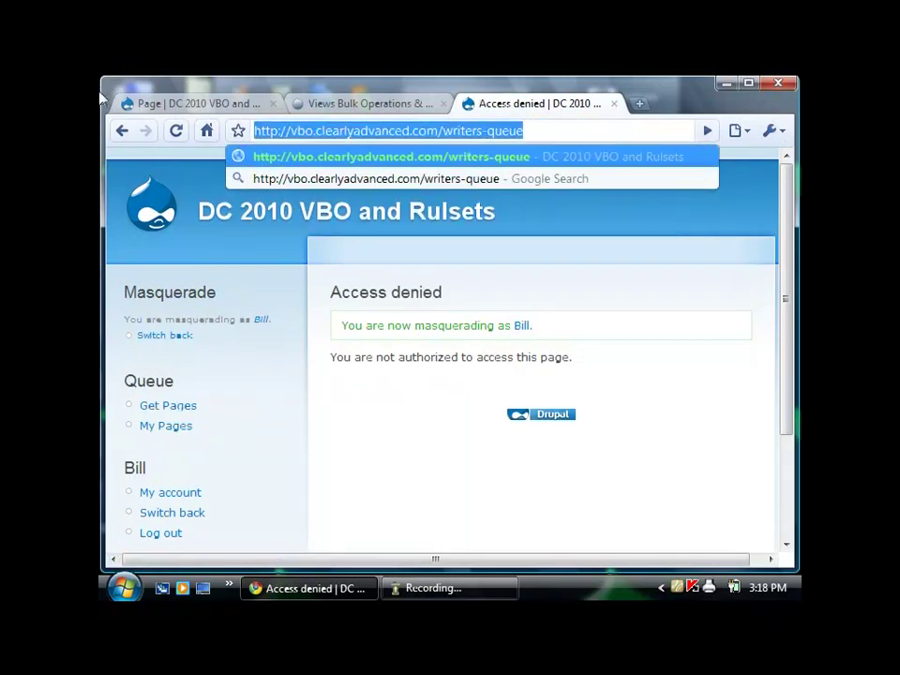
click(639, 104)
key(ctrl+v)
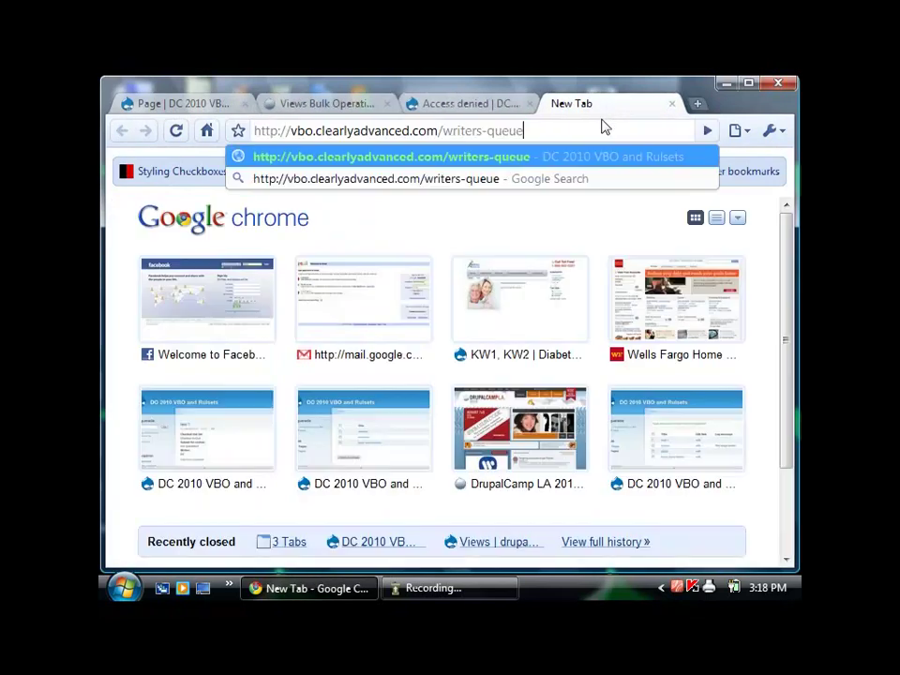
key(Return)
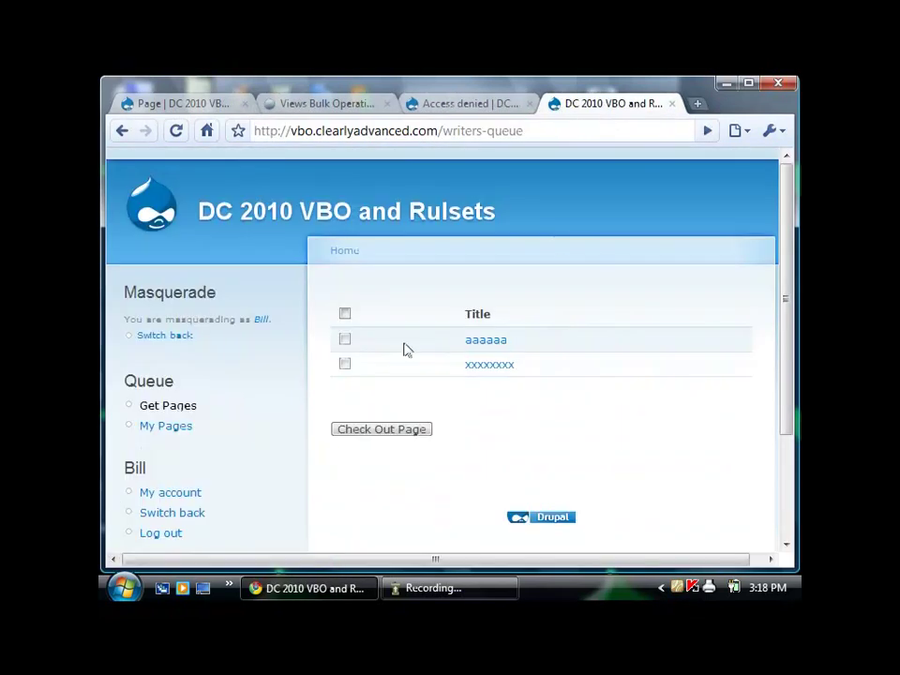
Leave the writers' queue for the writer's own checked-out pages, and check the page test 1 back in.
click(381, 341)
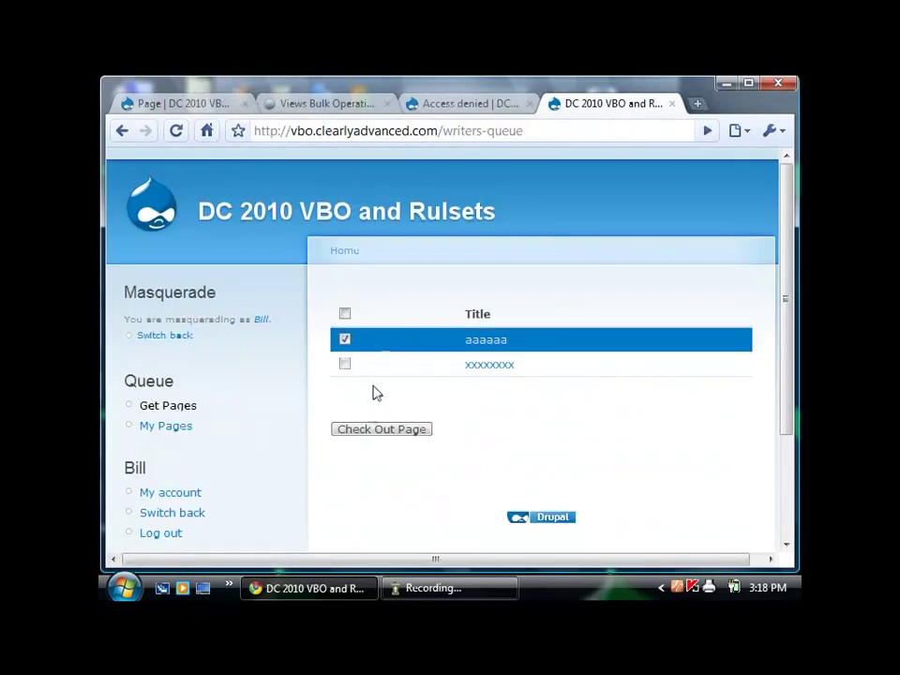
click(158, 427)
click(413, 346)
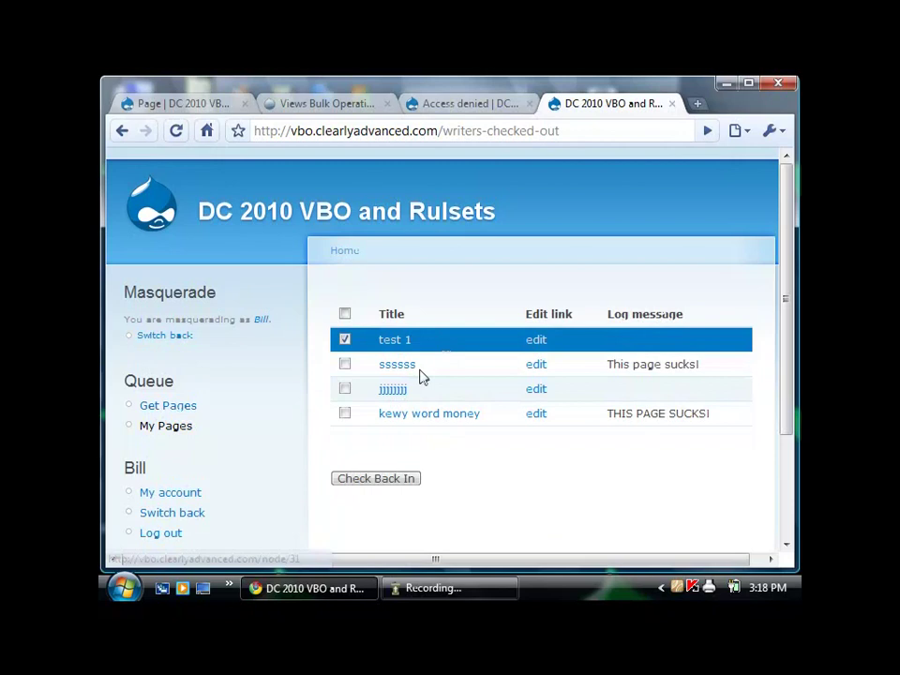
click(380, 479)
Reload the moderators-queue page and stop masquerading to return to the superadmin account.
click(480, 105)
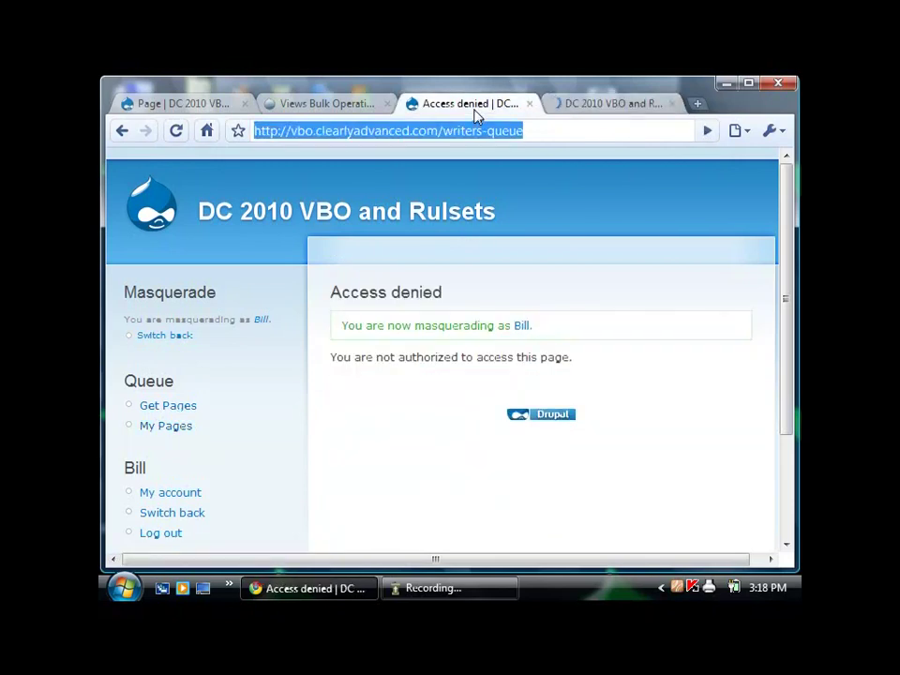
click(174, 131)
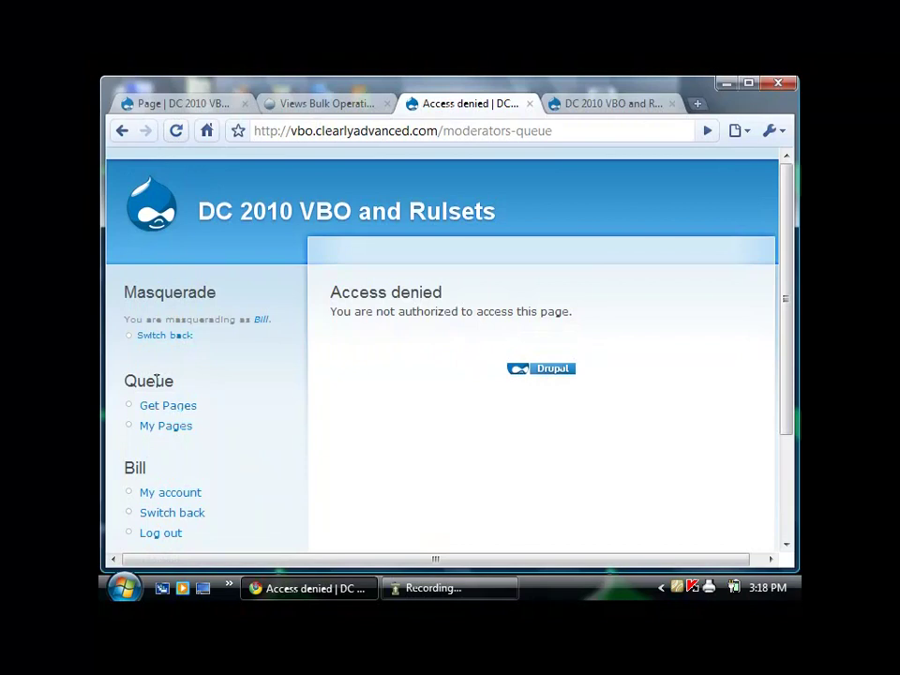
click(167, 335)
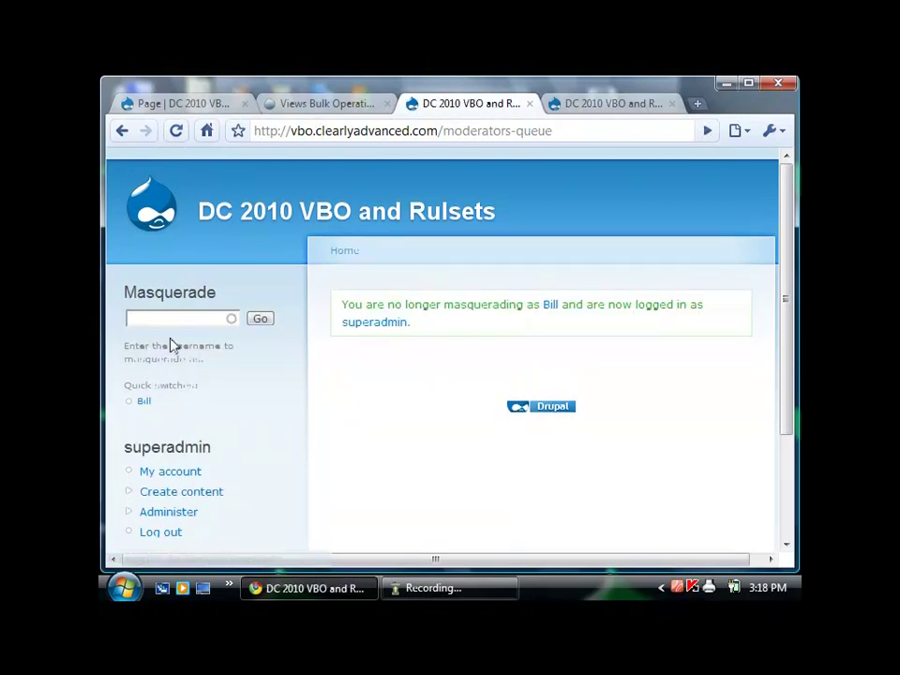
Recheck the moderators-queue page against the writer's checked-out pages as superadmin, and go back to the Rule sets overview.
click(564, 130)
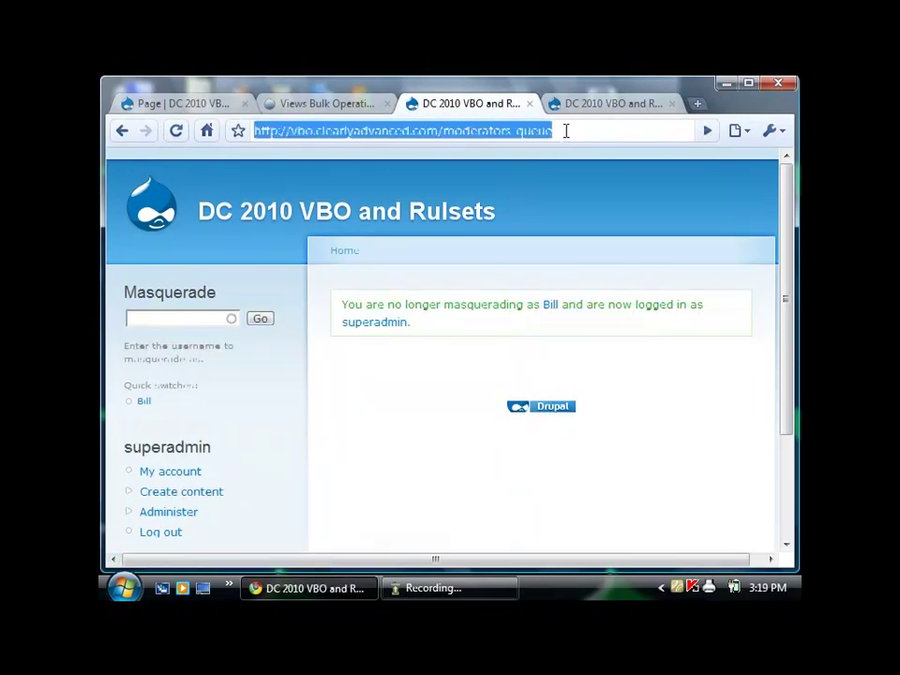
key(Return)
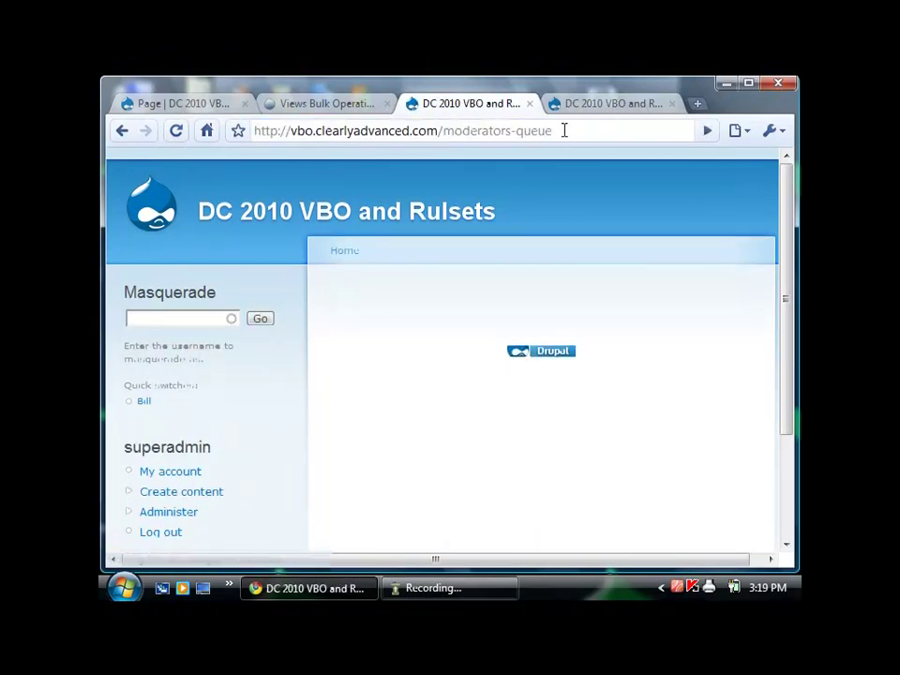
click(573, 103)
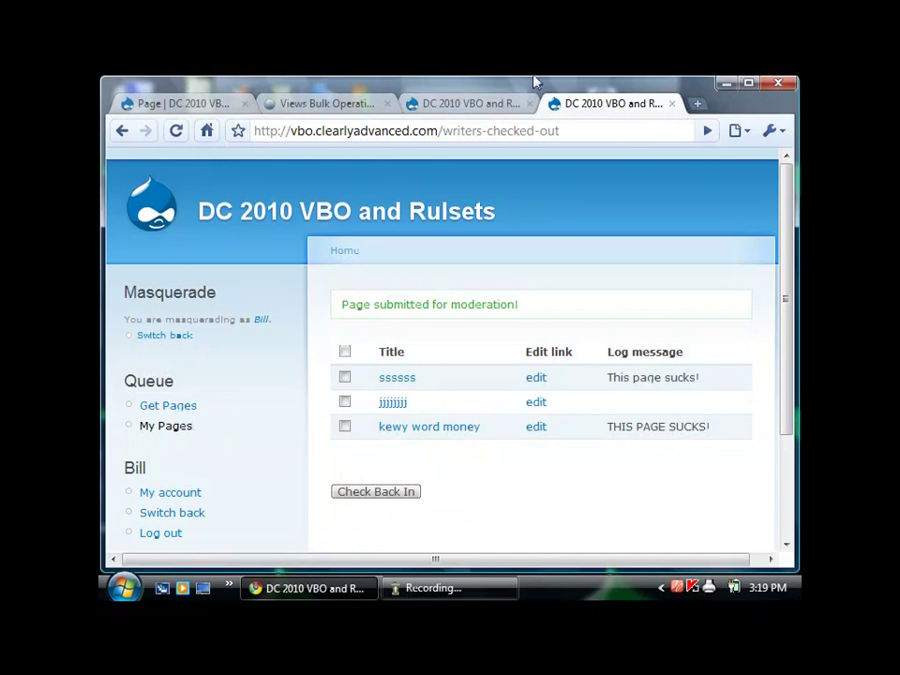
click(510, 102)
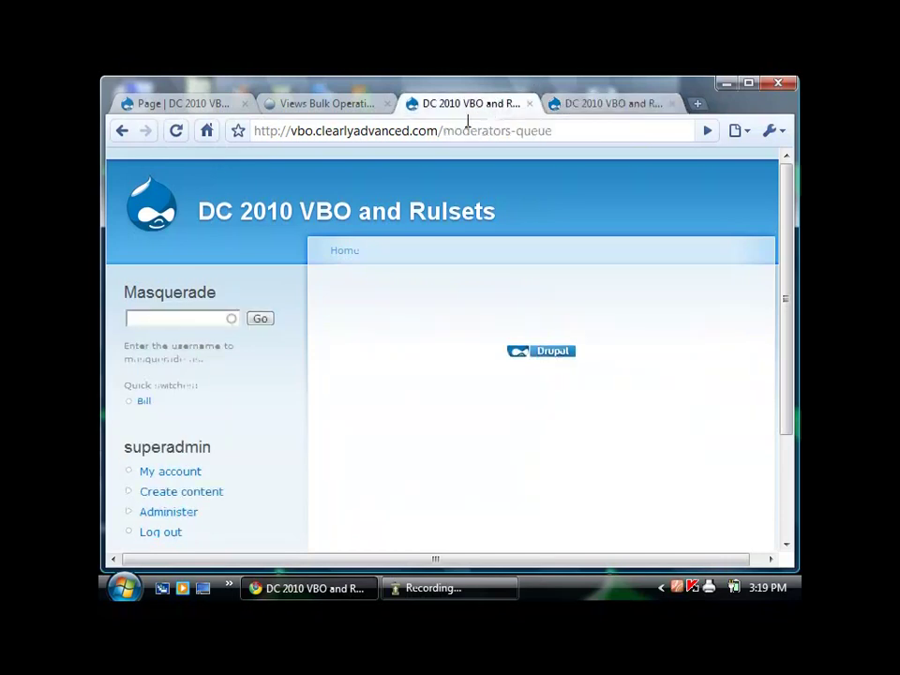
click(122, 132)
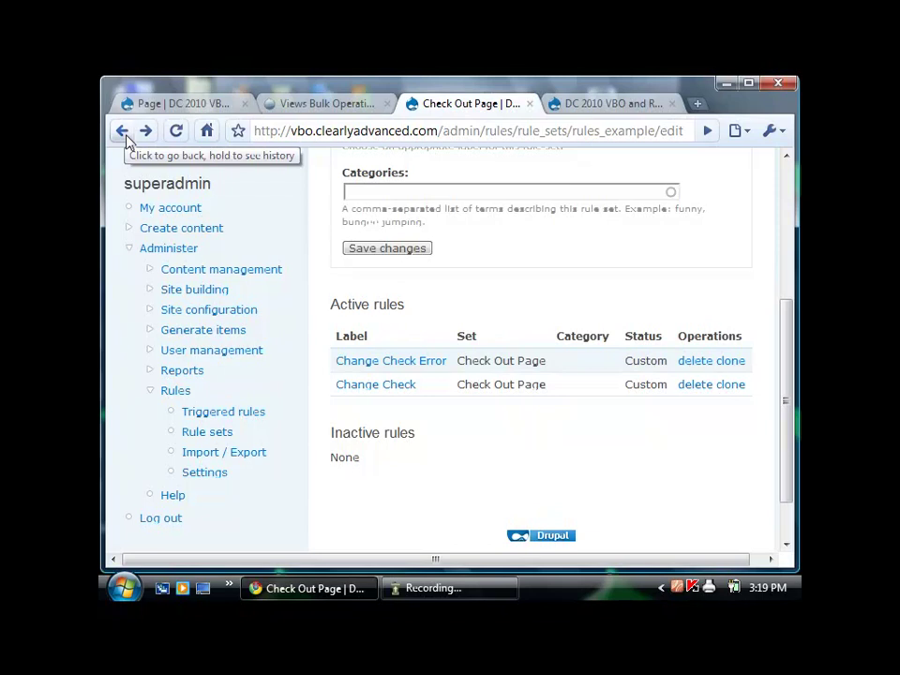
click(122, 132)
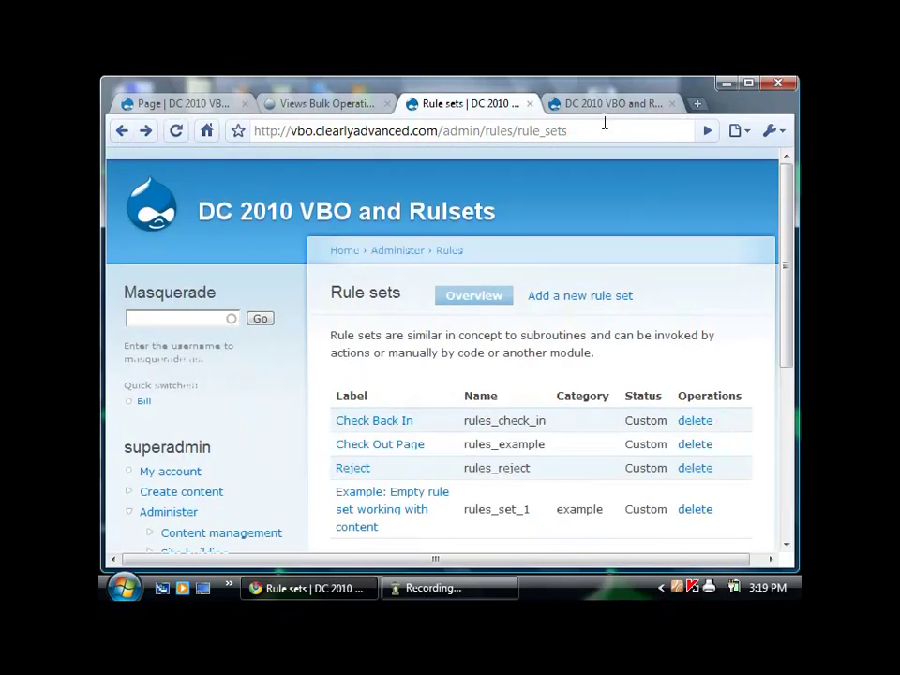
Try to open the site path vbo in place of the writer's checked-out pages.
click(606, 104)
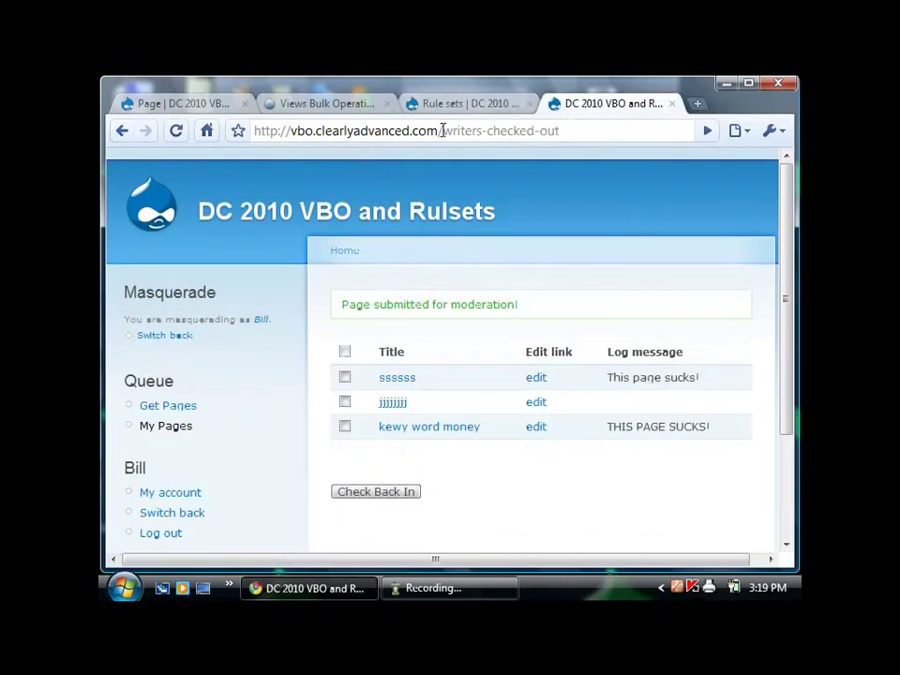
drag(442, 130, 560, 130)
text(v)
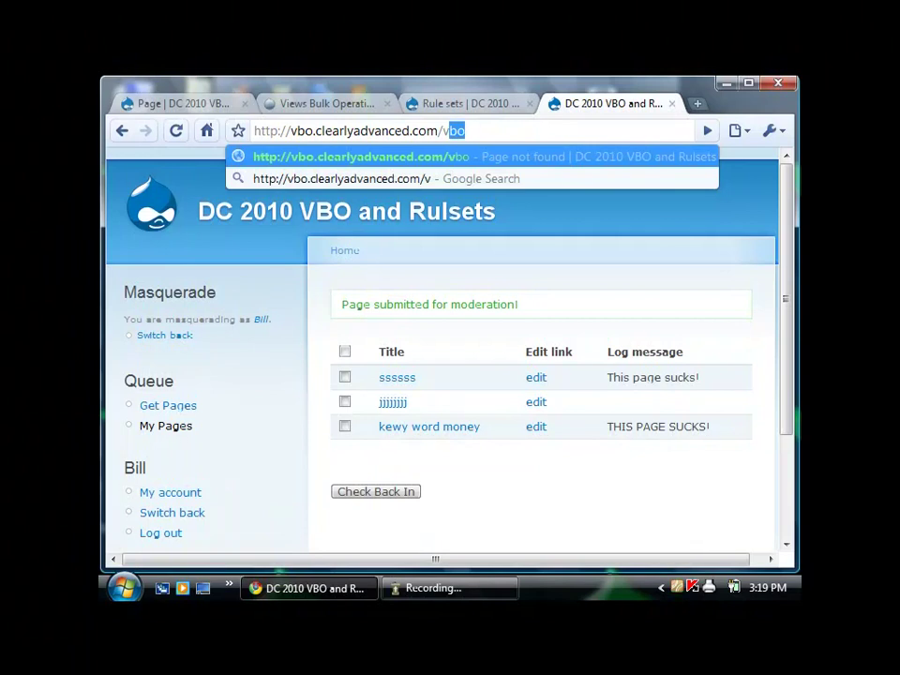
key(Return)
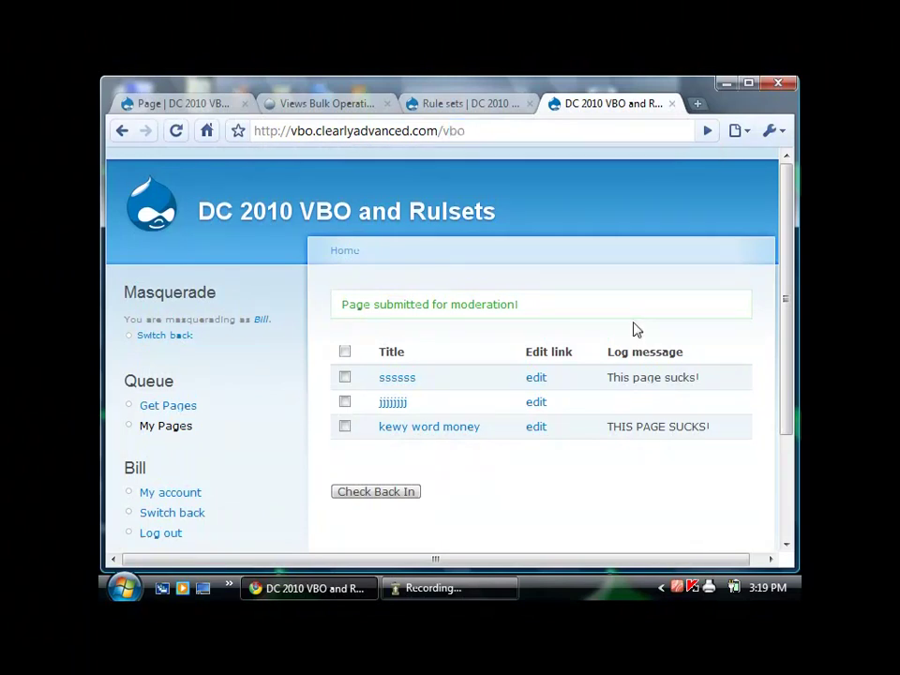
Teleport from the Rule sets overview to admin/build/views and open the check_back_in view for editing.
click(430, 101)
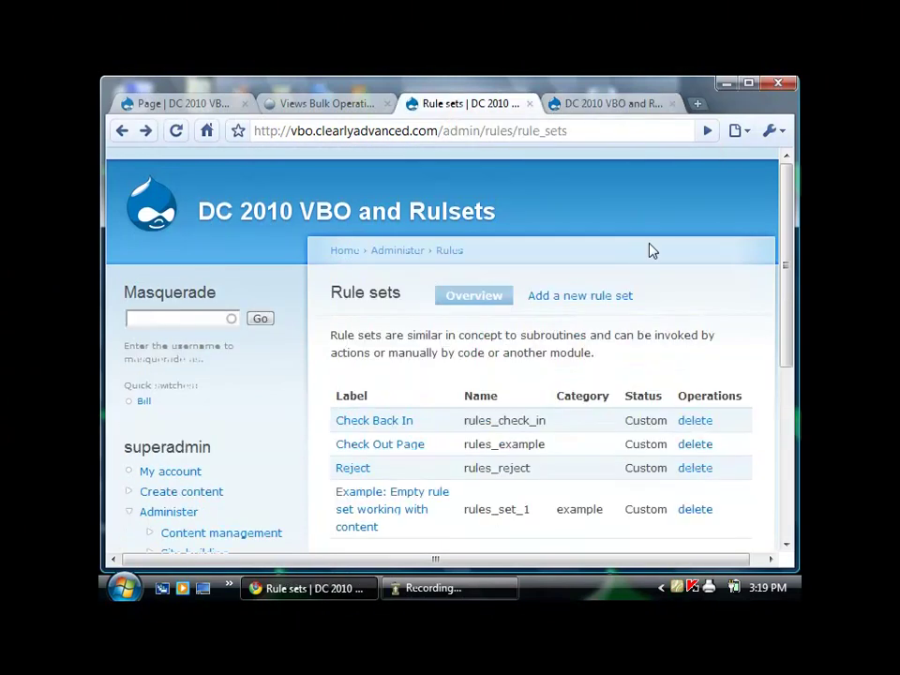
key(ctrl+m)
text(view)
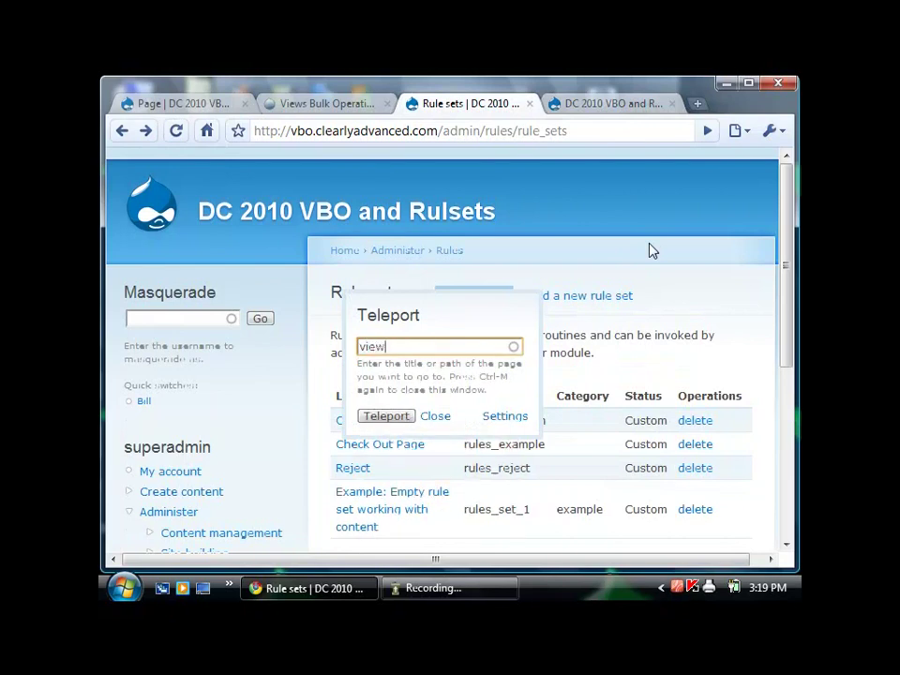
text(s)
key(Down)
key(Return)
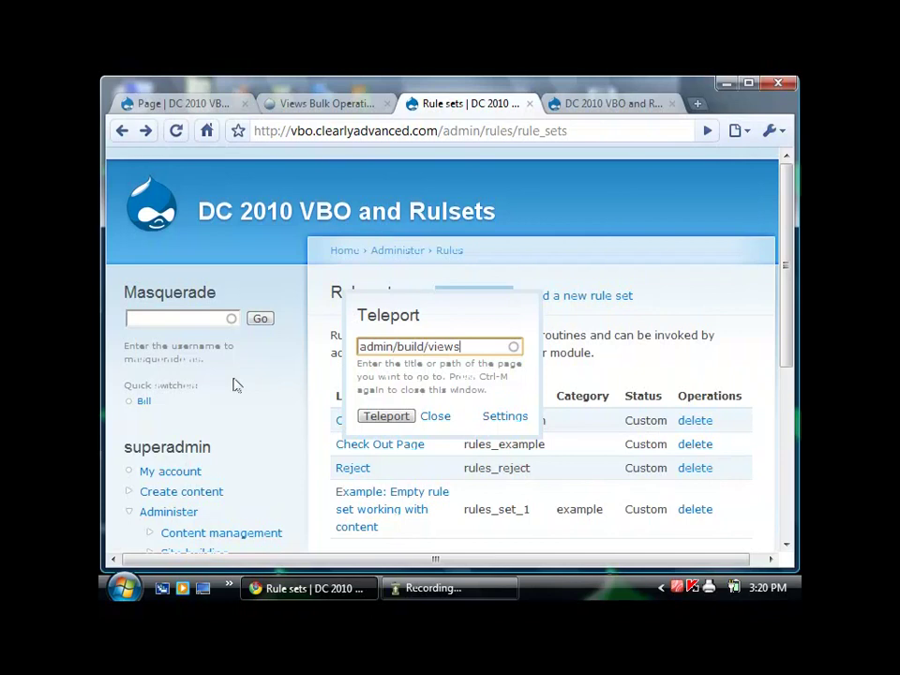
click(370, 417)
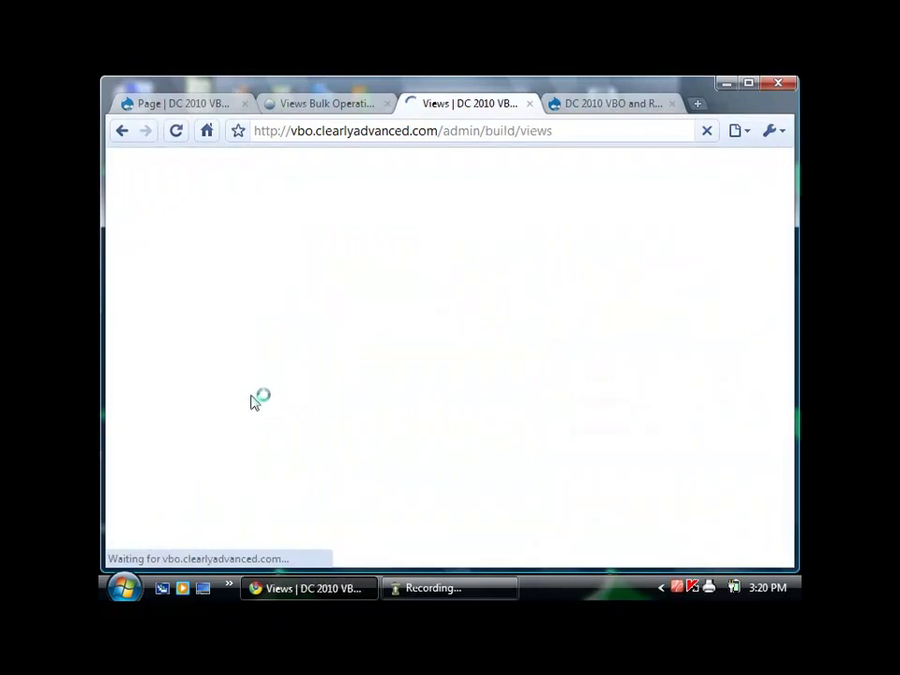
scroll(239, 413, down, 3)
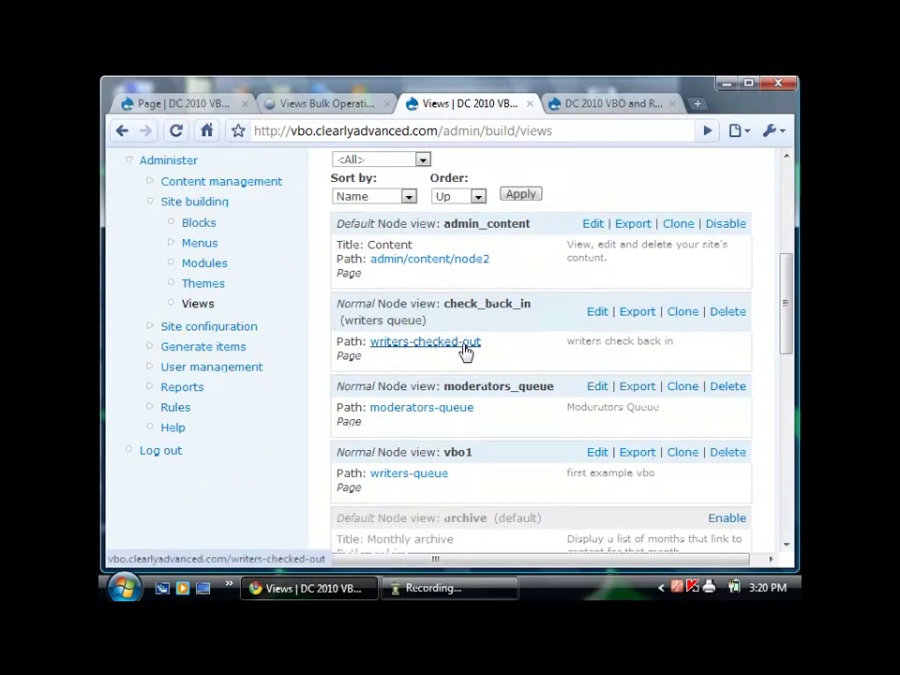
click(596, 315)
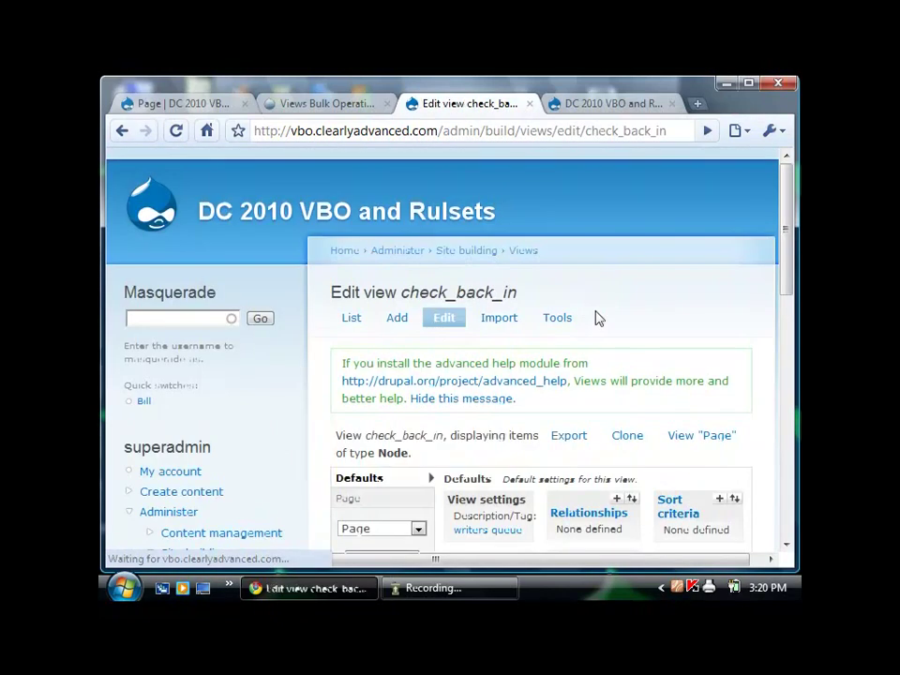
Examine the default settings, fields, filters and live preview area of the check_back_in view.
scroll(581, 349, down, 3)
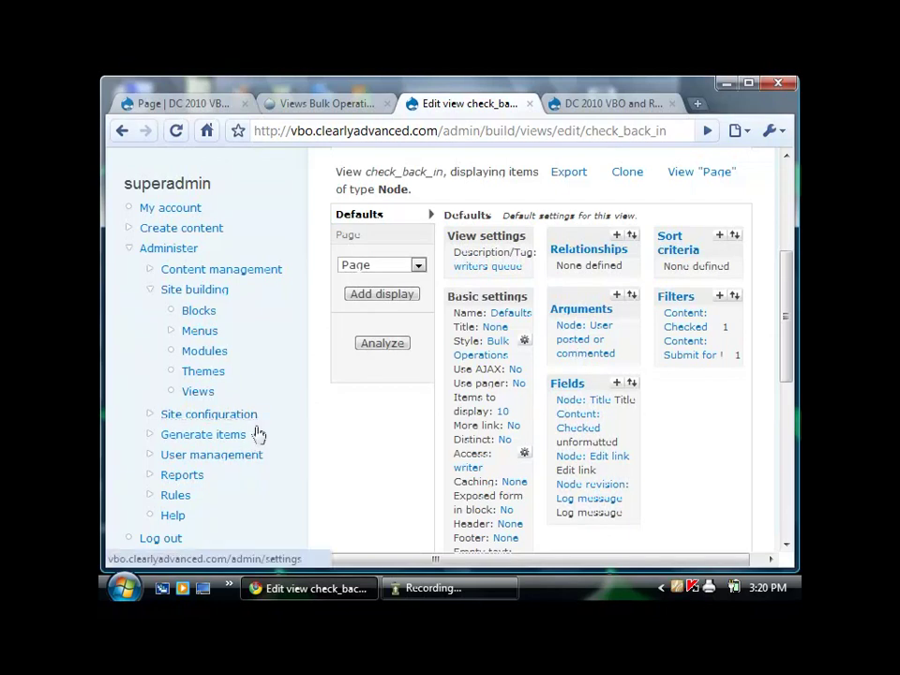
scroll(432, 434, down, 2)
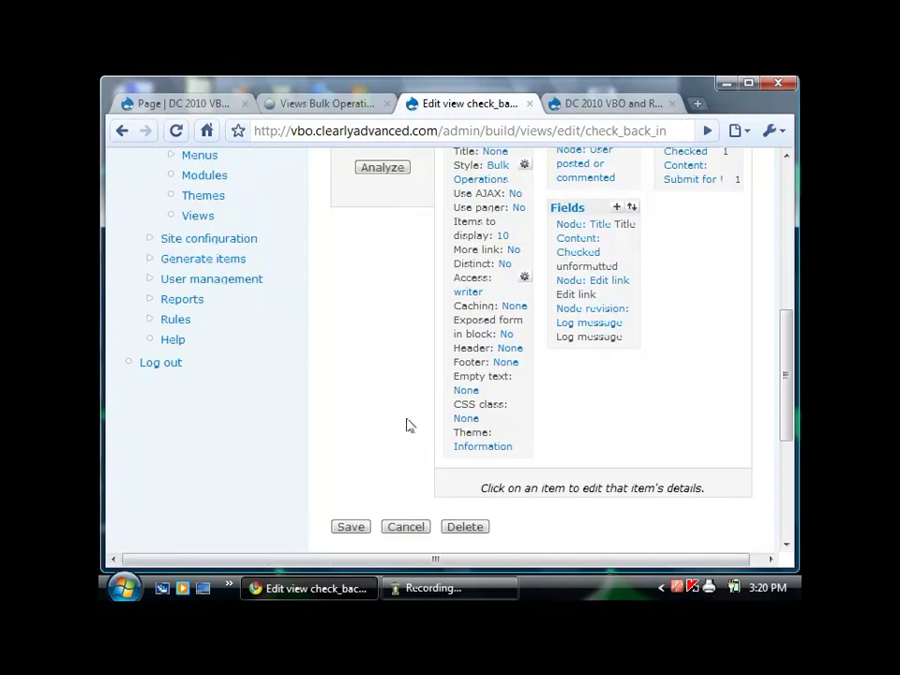
scroll(408, 424, up, 1)
scroll(399, 428, down, 1)
scroll(406, 428, down, 3)
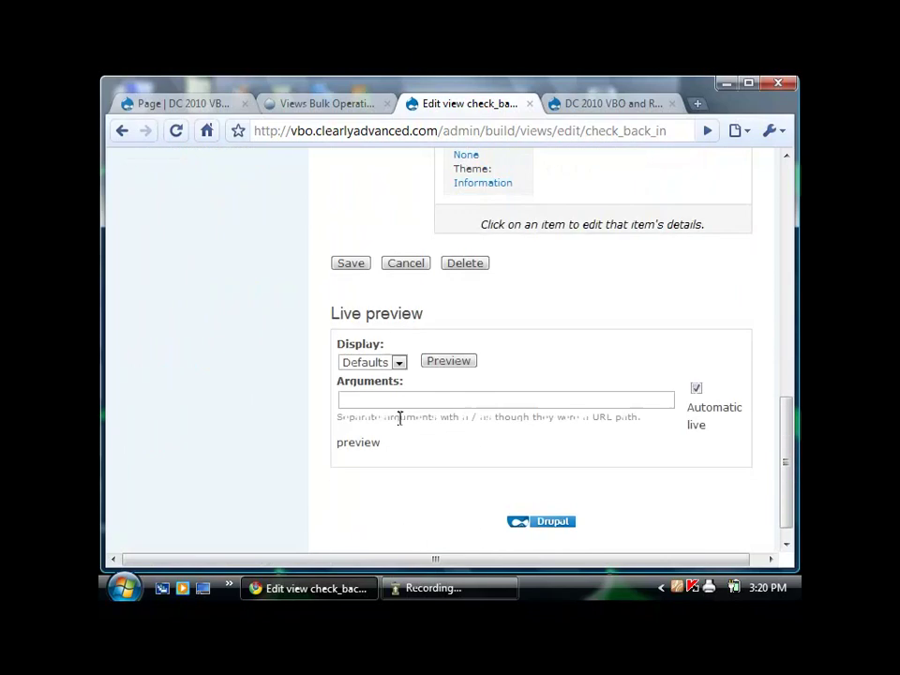
click(457, 397)
scroll(460, 398, up, 3)
scroll(461, 401, up, 2)
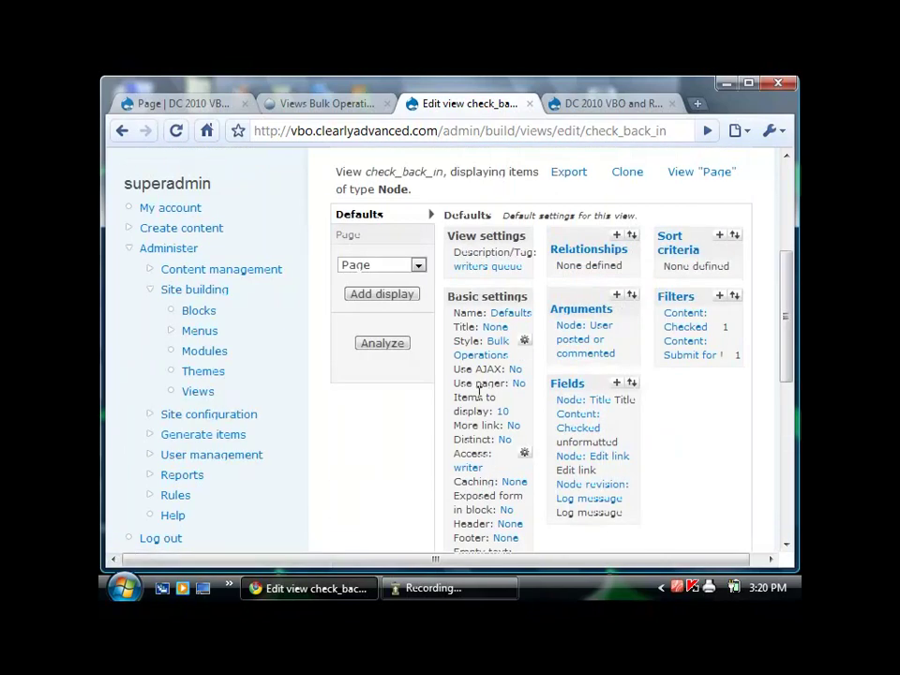
Inspect the default argument and validator options of the Node: User posted or commented argument, and close them without changes.
click(590, 343)
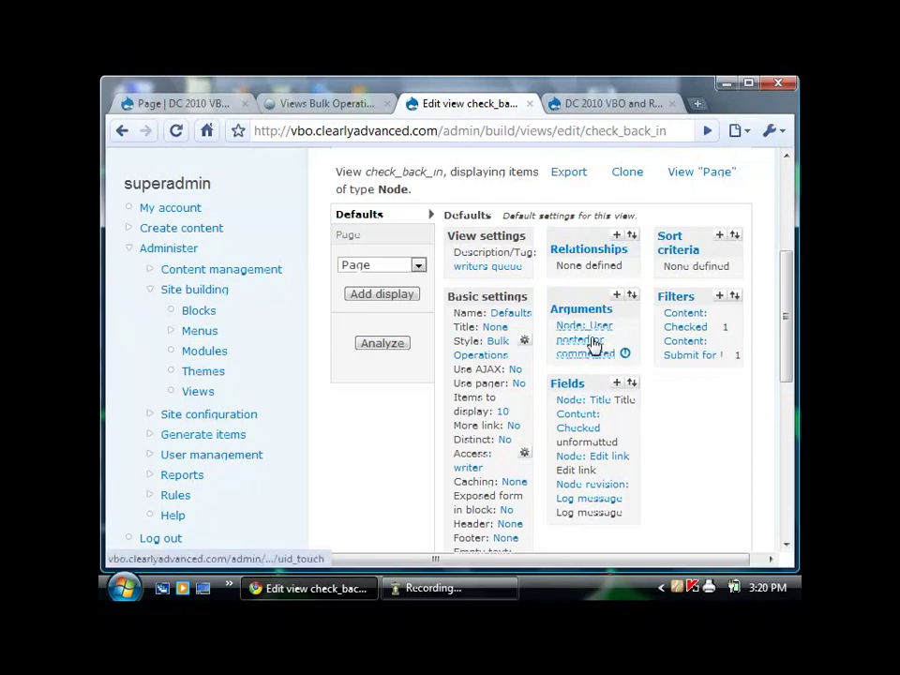
scroll(494, 381, down, 10)
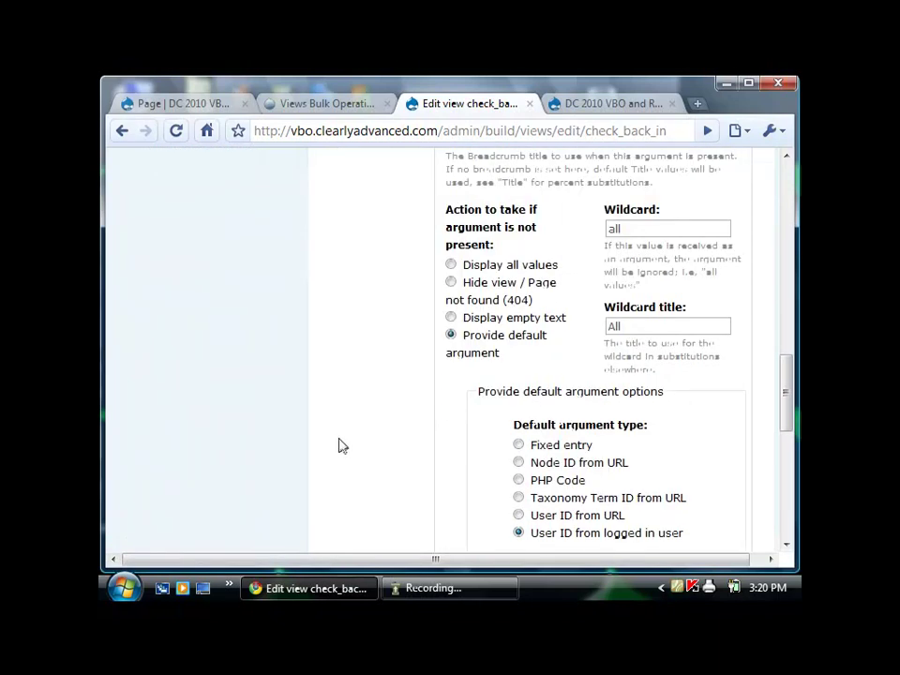
scroll(339, 440, up, 10)
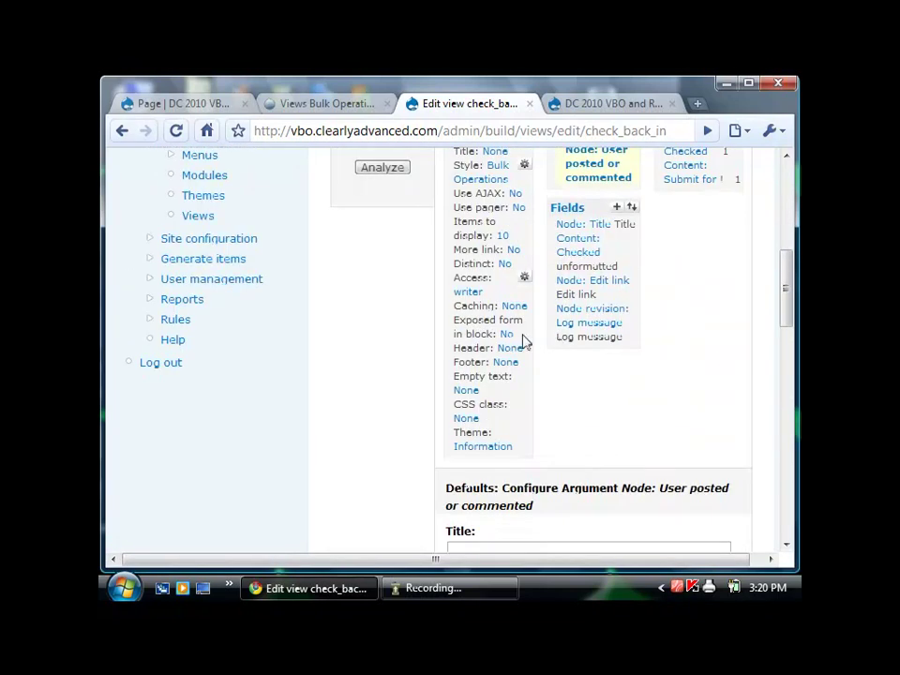
scroll(436, 353, down, 5)
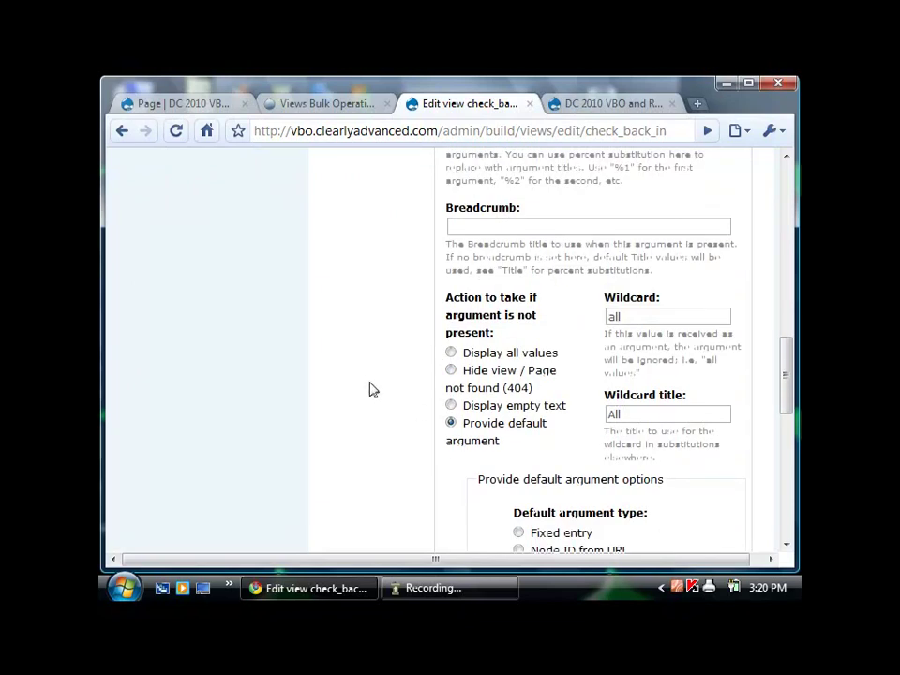
scroll(369, 389, down, 4)
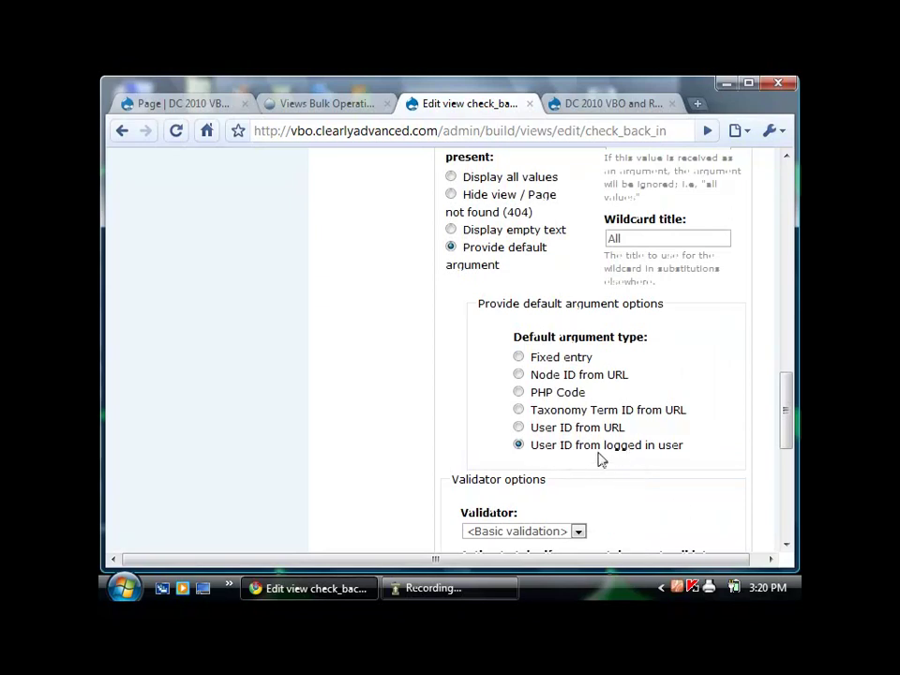
scroll(656, 446, down, 4)
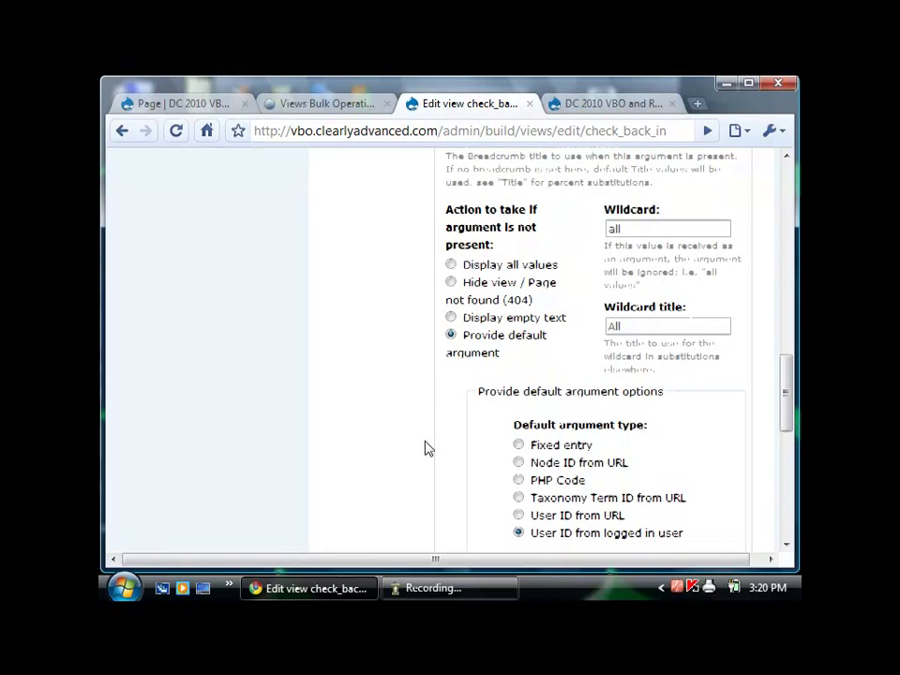
click(603, 263)
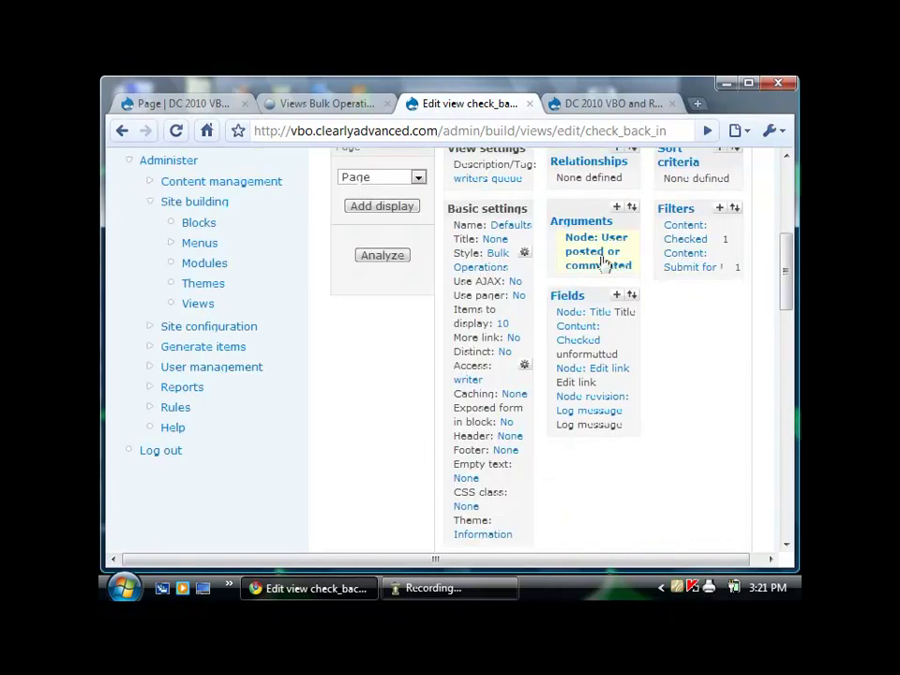
scroll(575, 454, down, 4)
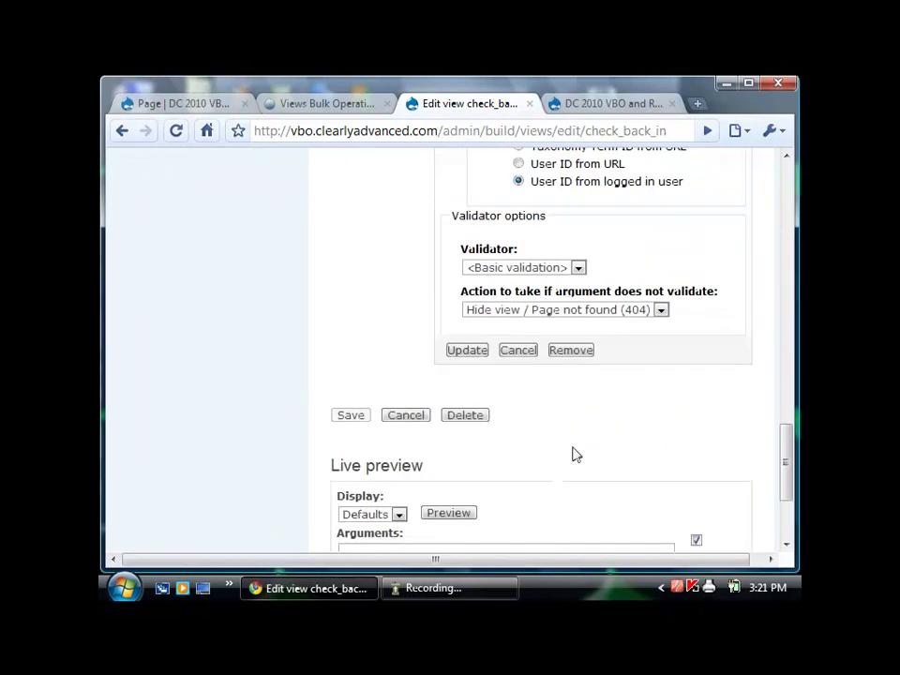
click(530, 349)
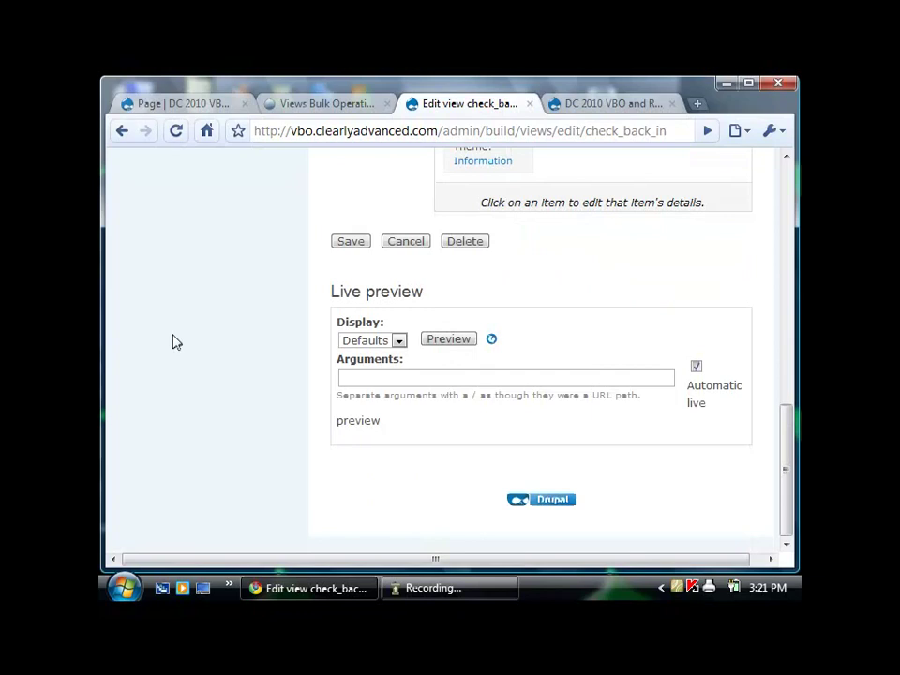
Preview the check_back_in view with the argument 3 and examine the listed pages and query.
click(451, 375)
text(3)
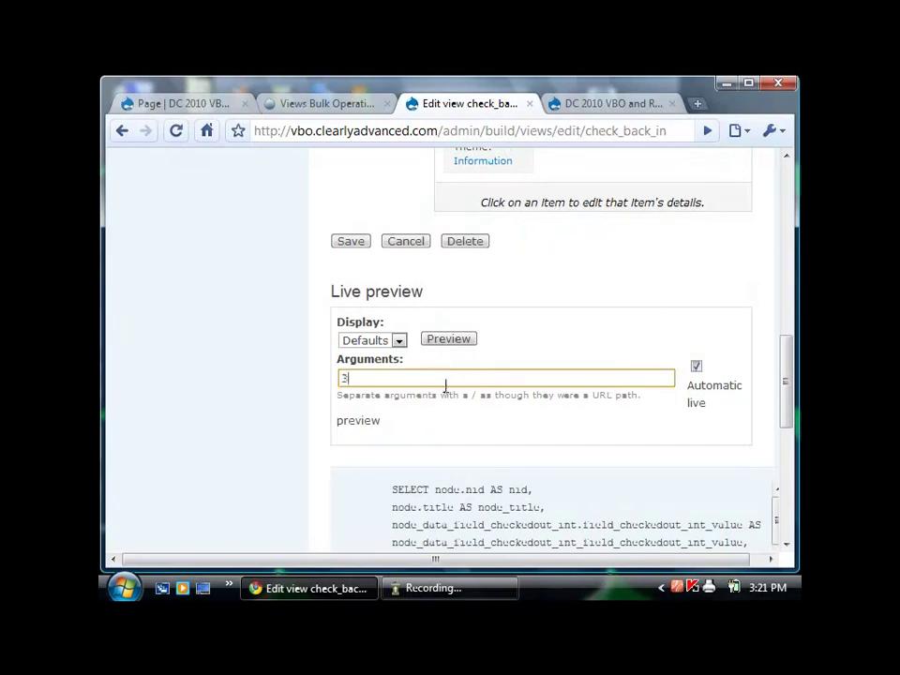
click(447, 339)
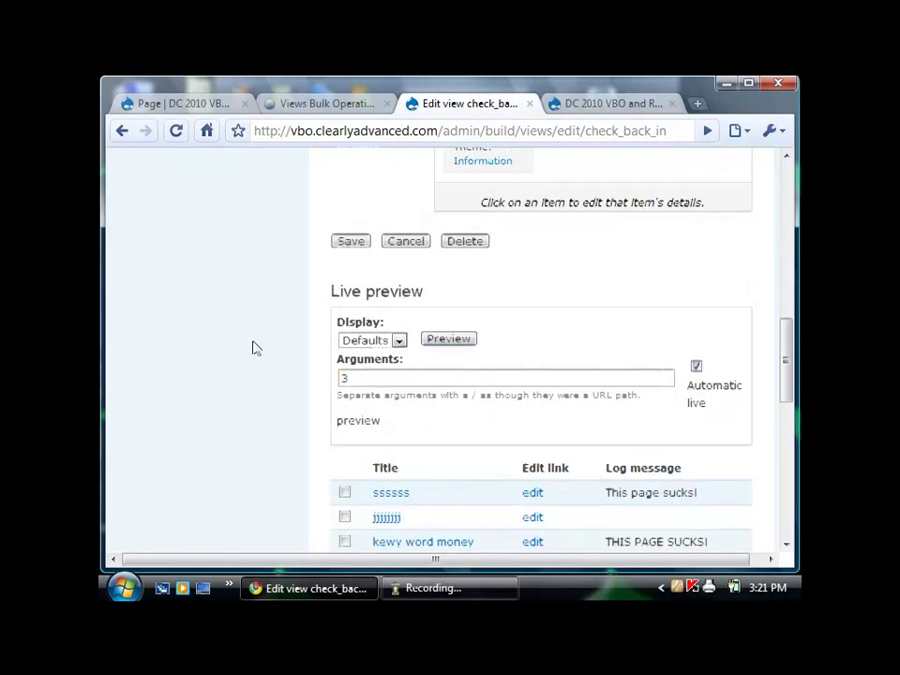
scroll(251, 347, down, 3)
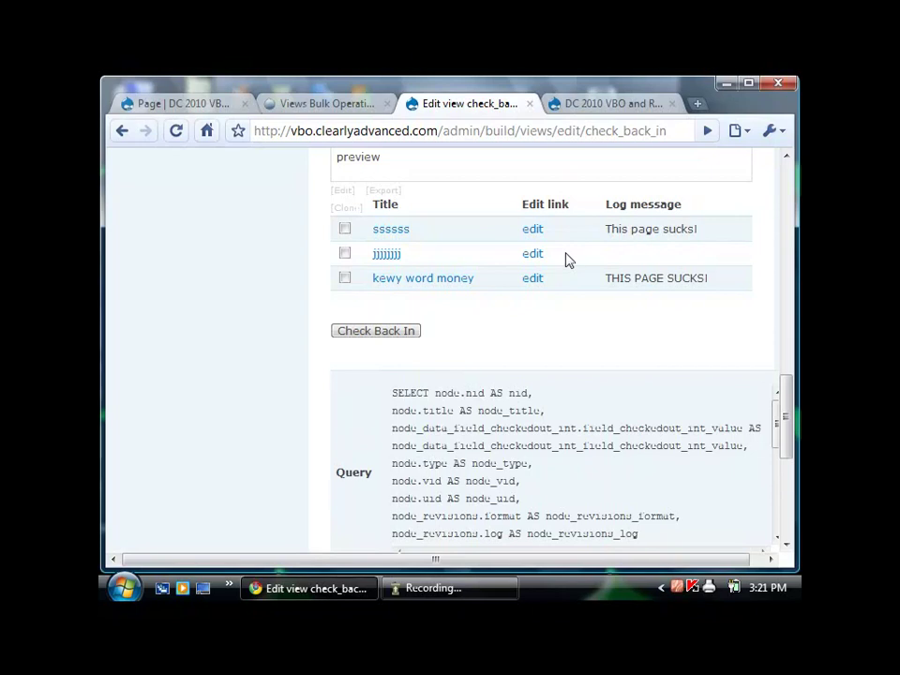
Look over the check_back_in view's filters, fields and basic settings, and return to the list of views.
scroll(564, 269, up, 15)
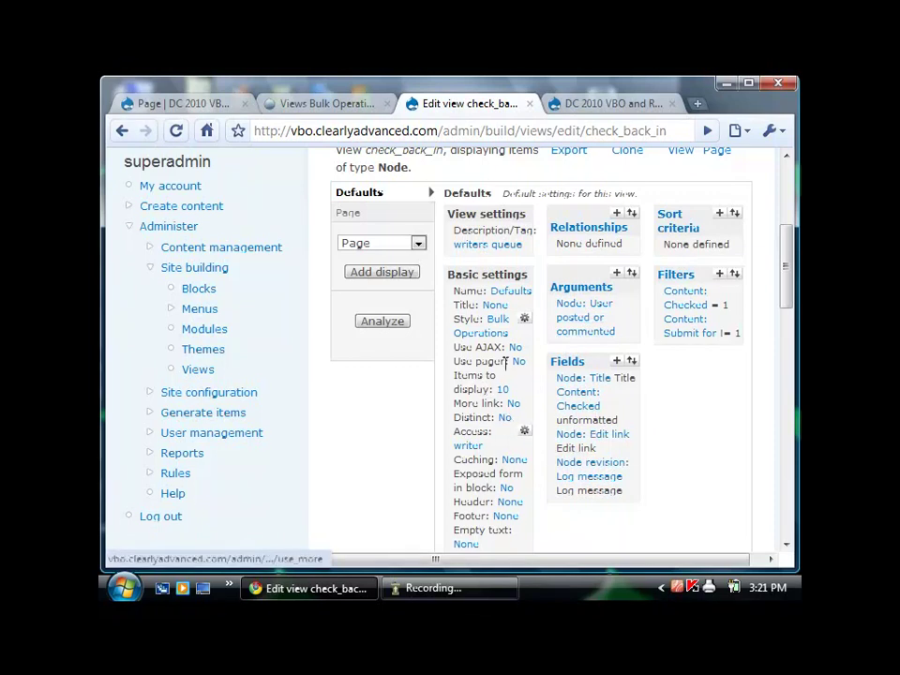
scroll(474, 383, down, 3)
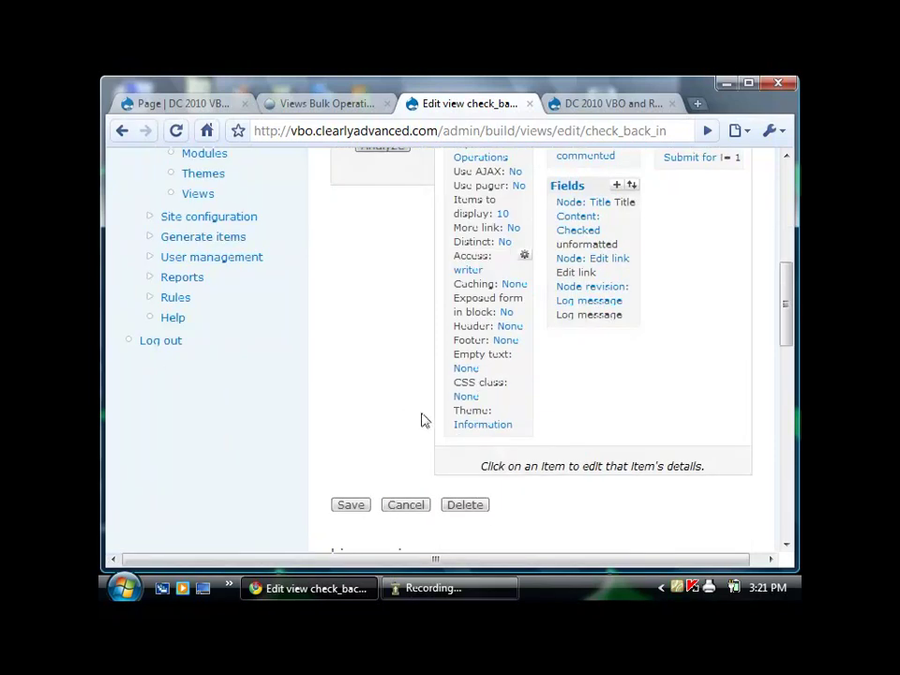
scroll(421, 403, up, 10)
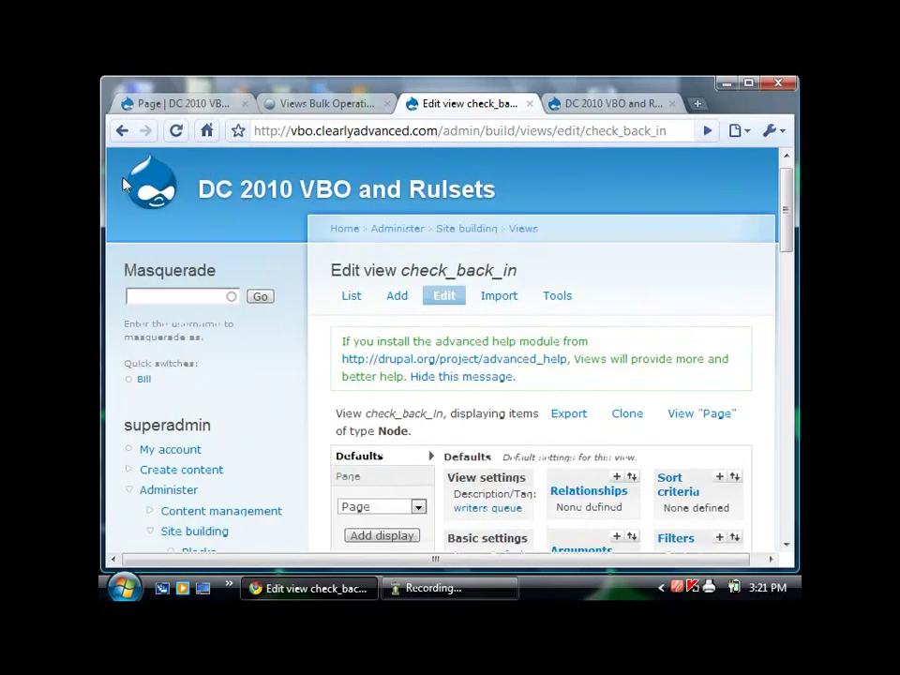
click(121, 131)
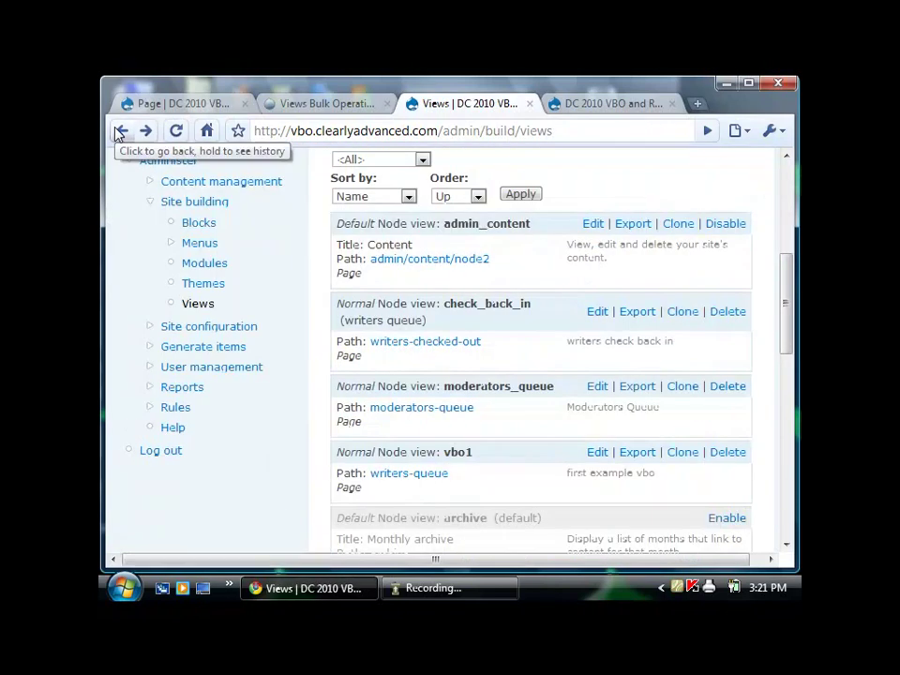
Reopen the check_back_in view and examine its Bulk Operations style settings and selected operations.
click(146, 131)
scroll(567, 357, down, 4)
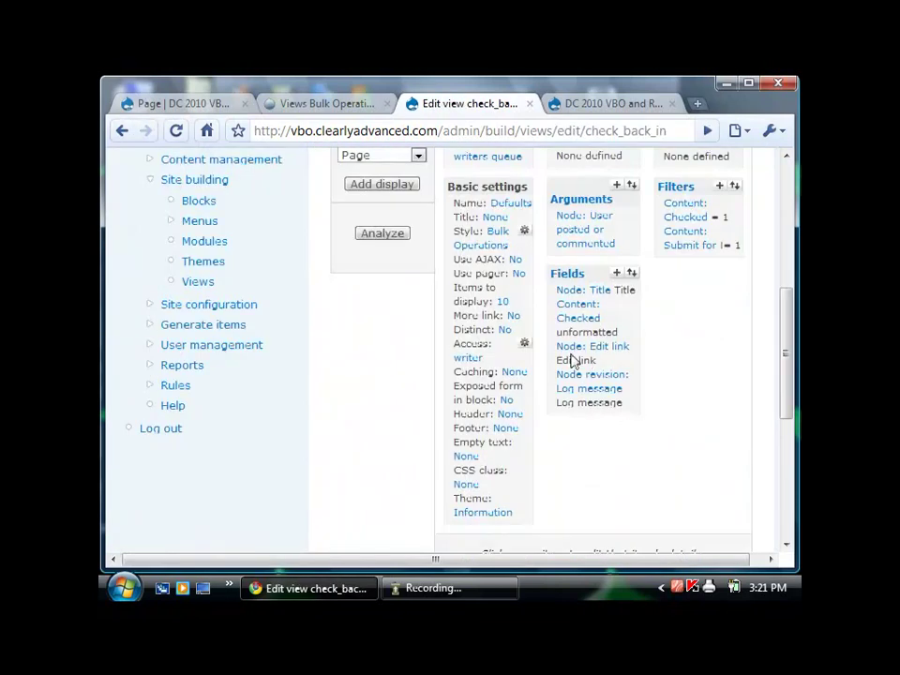
click(528, 231)
scroll(341, 364, down, 10)
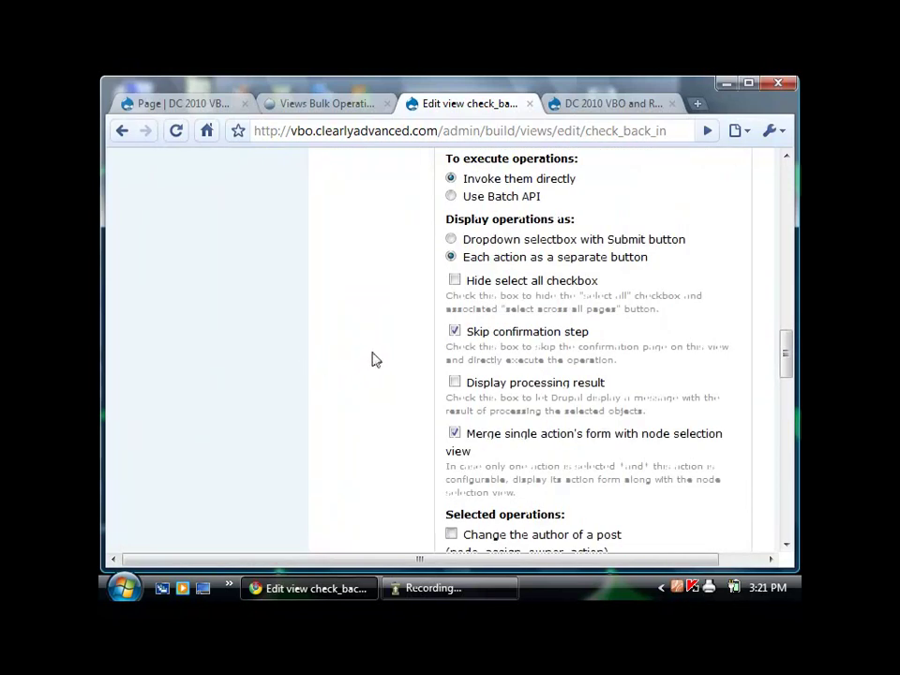
scroll(375, 363, down, 4)
scroll(373, 364, down, 4)
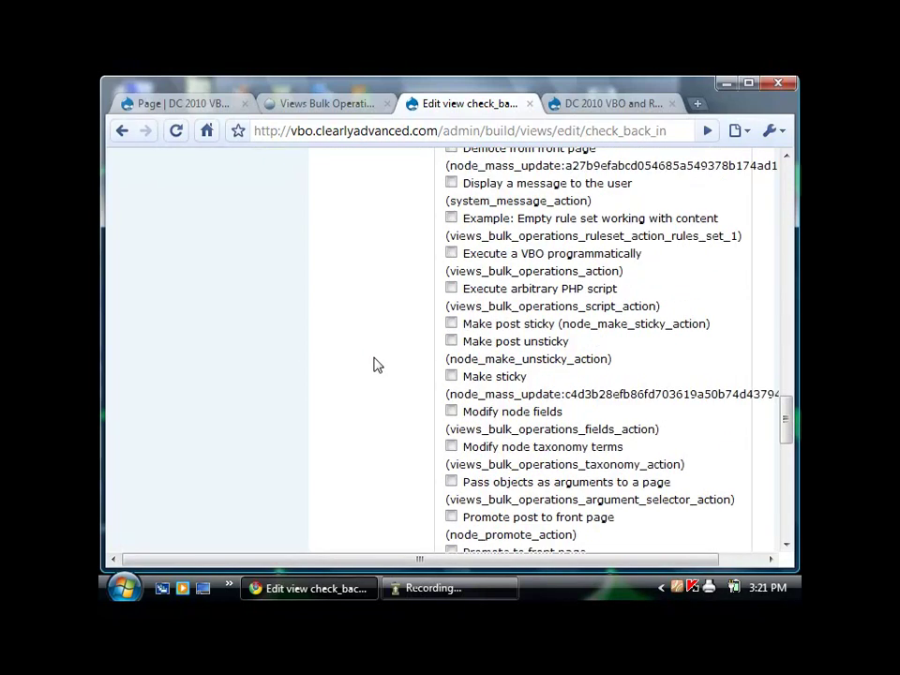
scroll(373, 370, down, 4)
scroll(371, 377, up, 13)
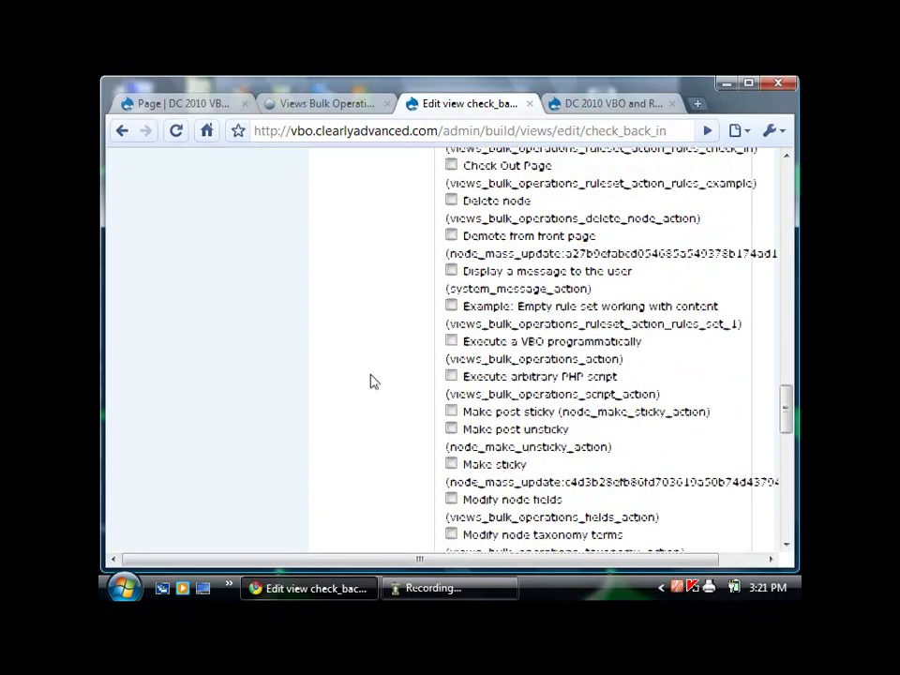
scroll(370, 382, up, 2)
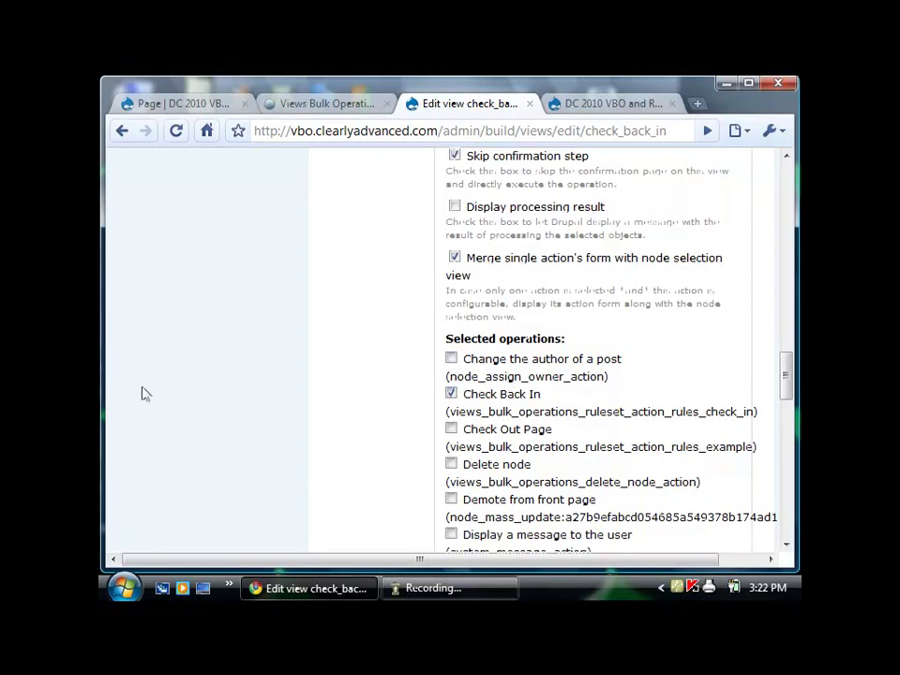
scroll(341, 397, down, 15)
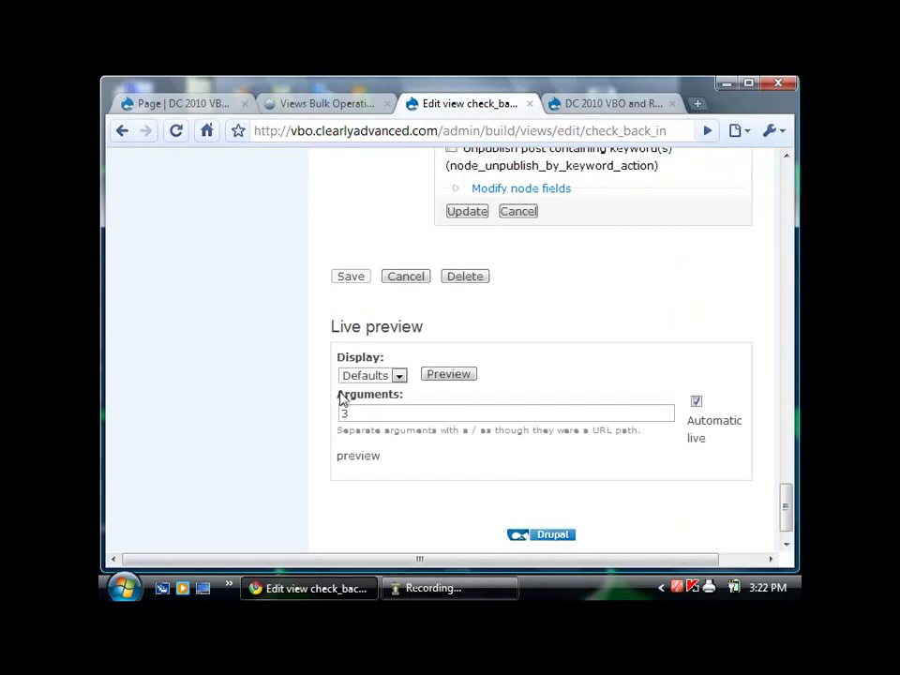
scroll(357, 393, down, 1)
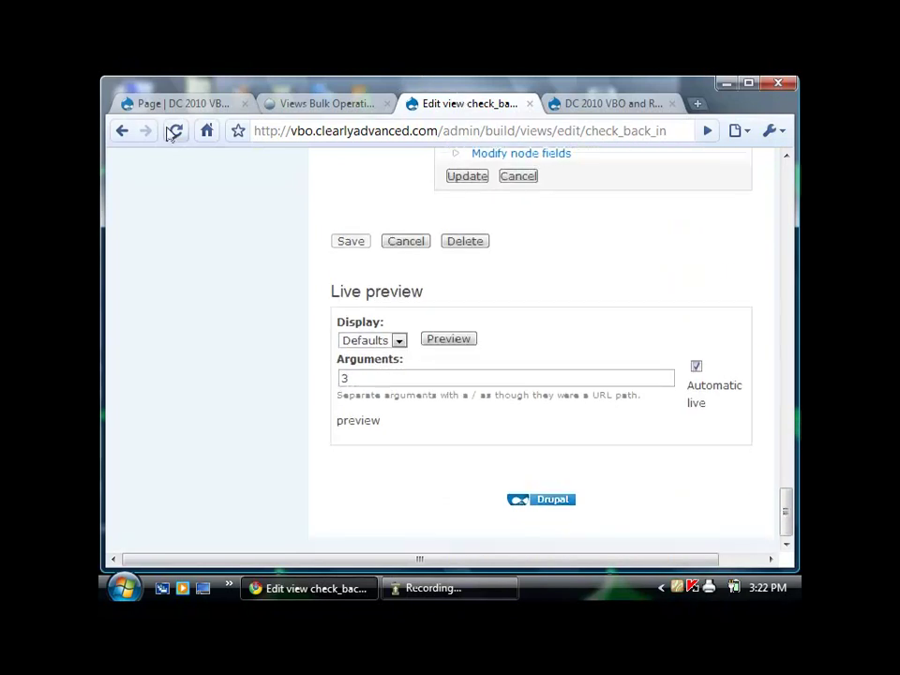
Return to the rule sets overview, open the Reject Page rule in the Reject rule set and examine its actions.
click(119, 132)
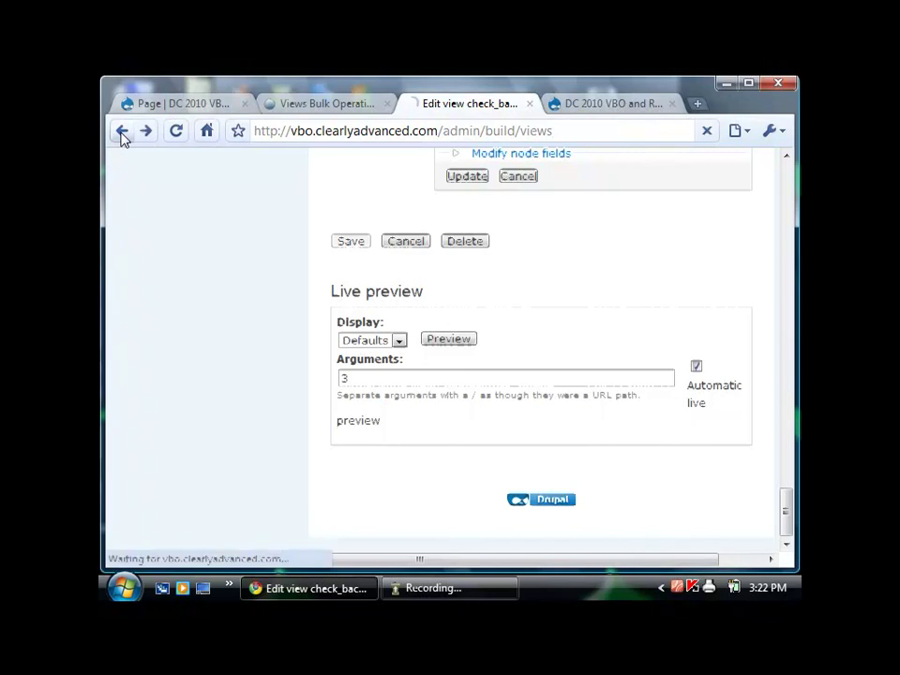
click(123, 134)
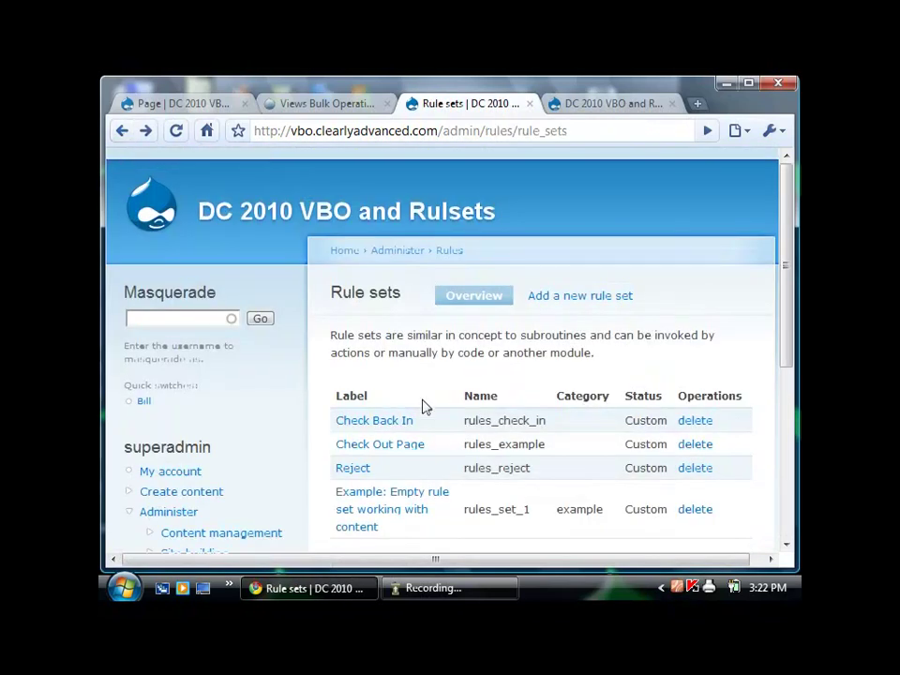
scroll(422, 318, down, 4)
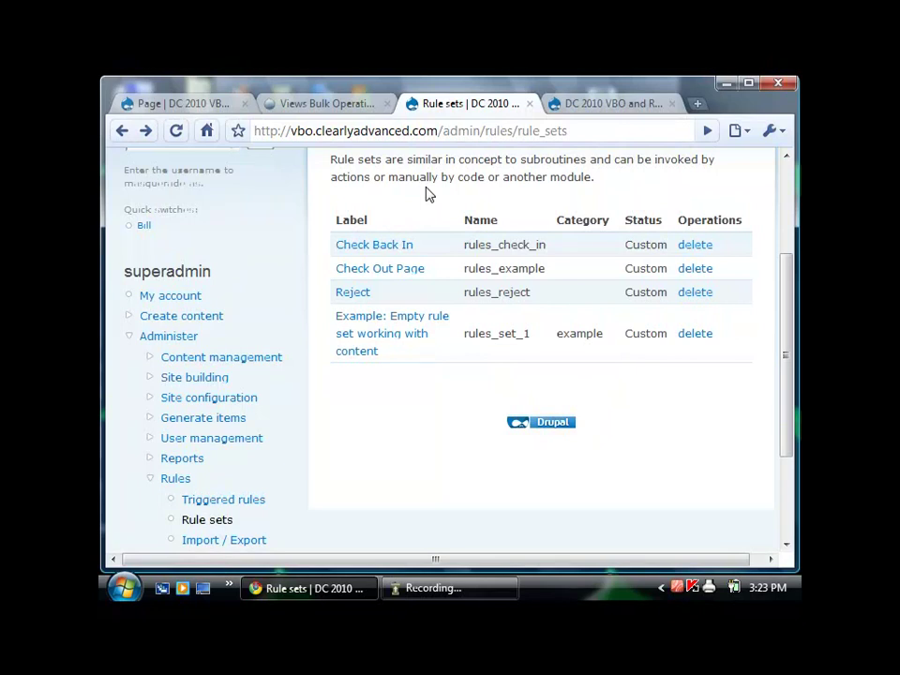
click(366, 295)
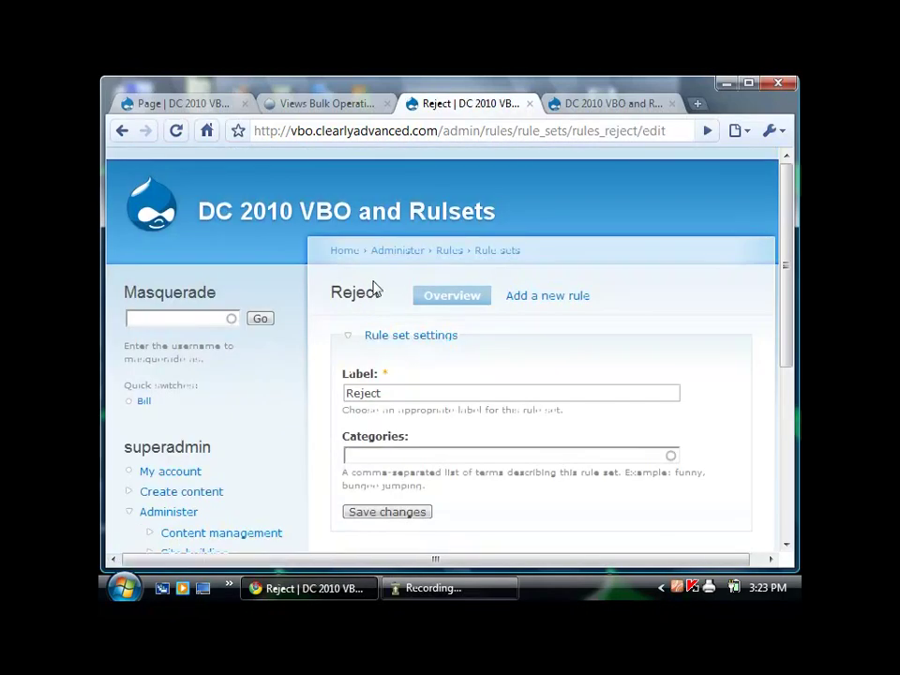
scroll(375, 300, down, 4)
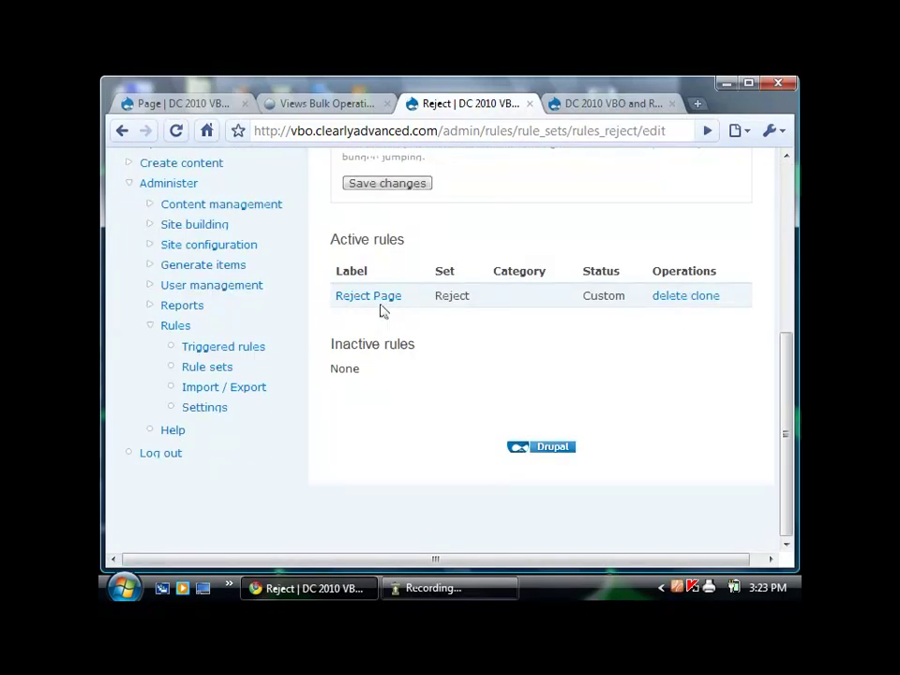
click(383, 302)
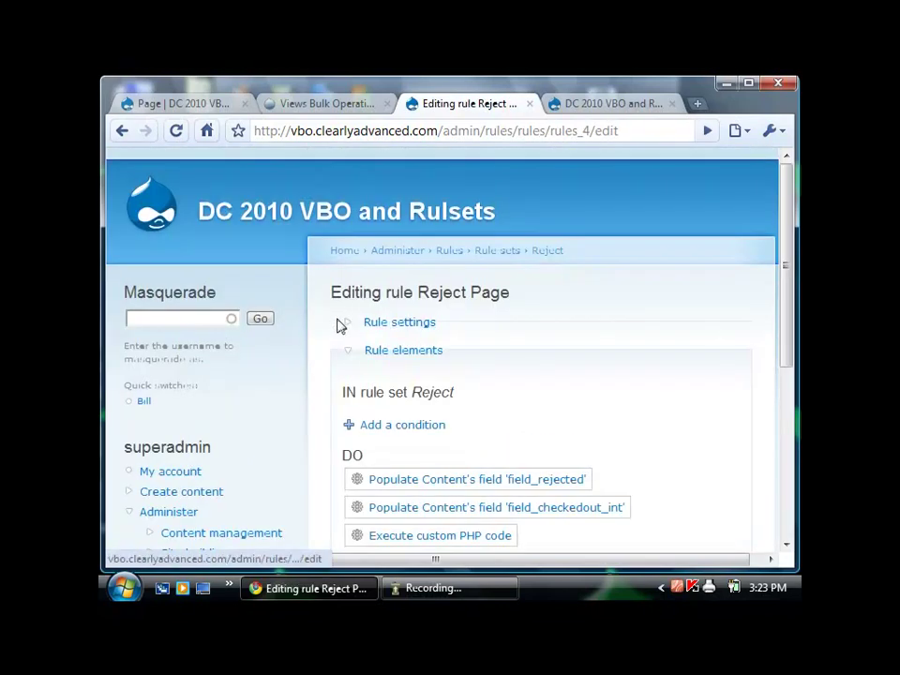
scroll(339, 328, down, 5)
scroll(324, 336, up, 3)
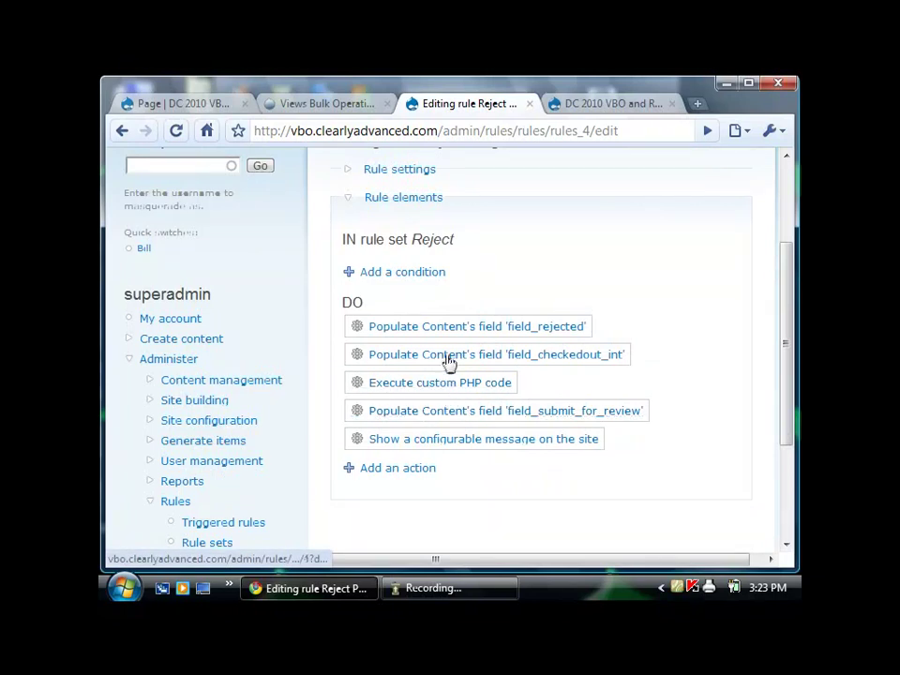
scroll(394, 384, up, 3)
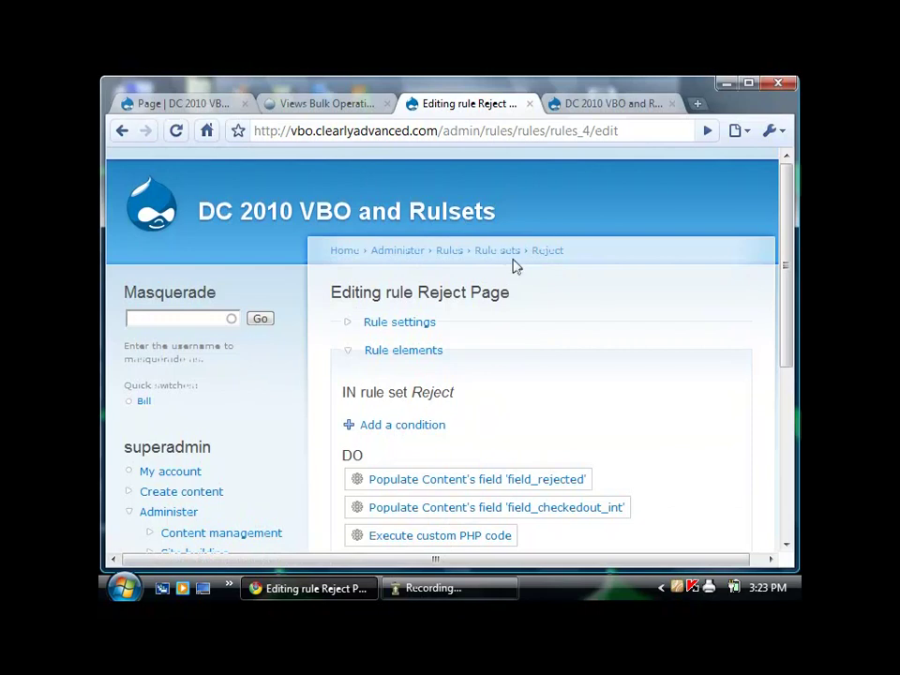
scroll(263, 309, down, 3)
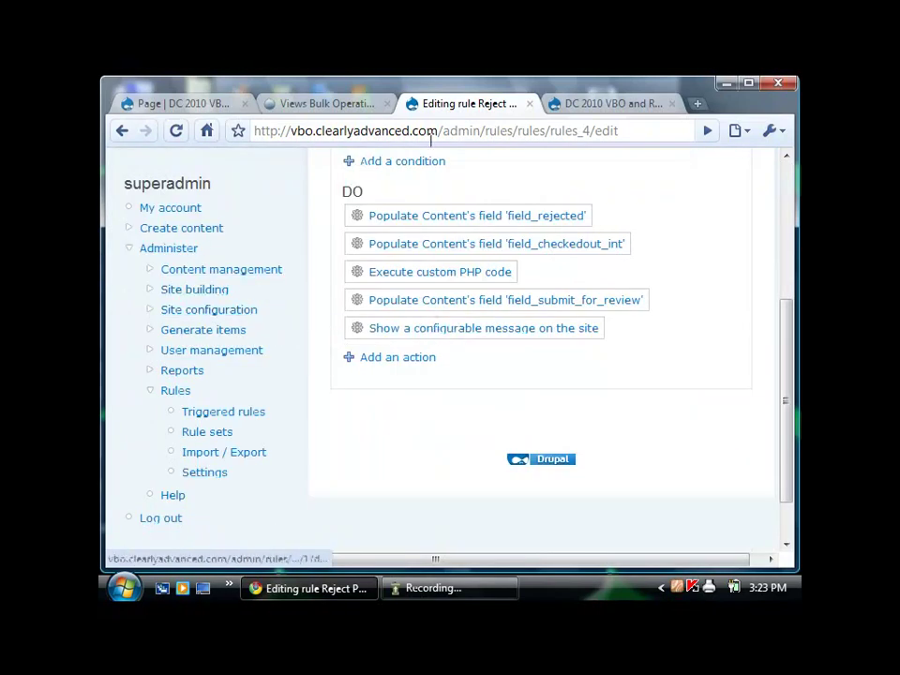
Open the ssssss page for editing from the writer's list, masquerade as the quick-switch writer and look over the edit form.
click(603, 104)
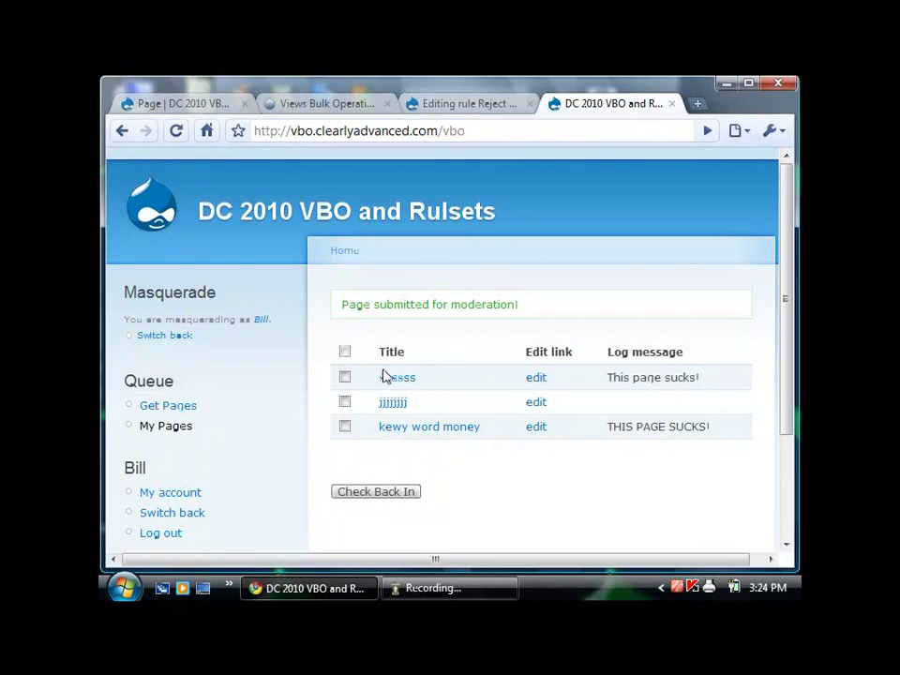
click(539, 378)
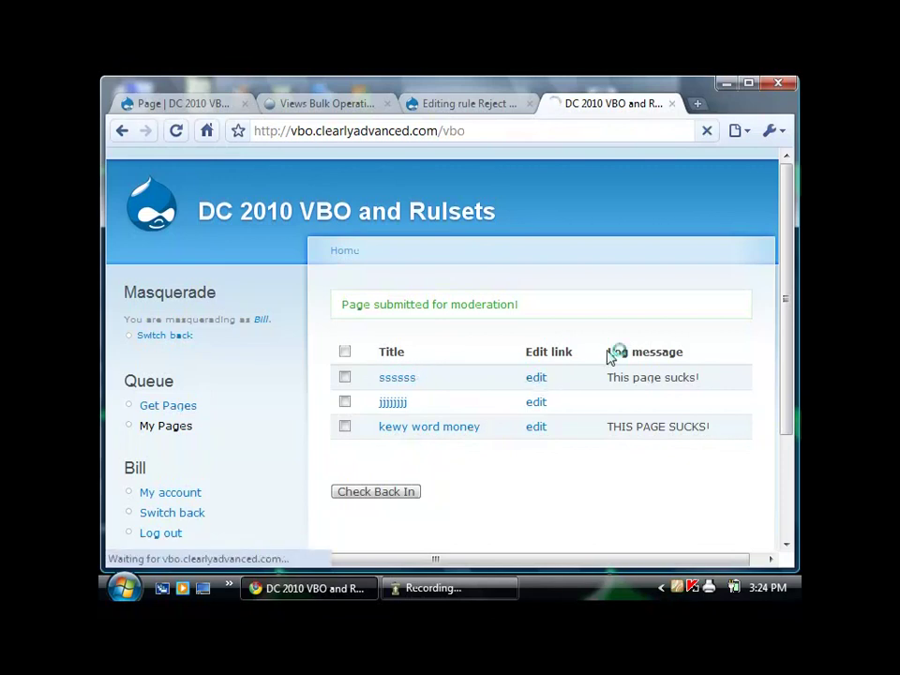
scroll(562, 337, down, 4)
scroll(540, 321, up, 3)
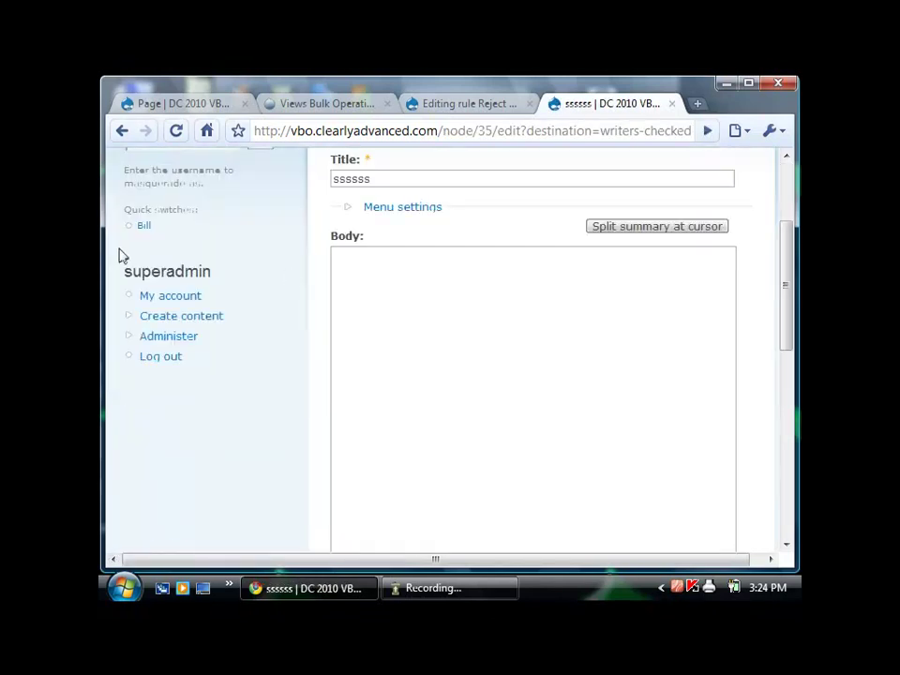
click(143, 226)
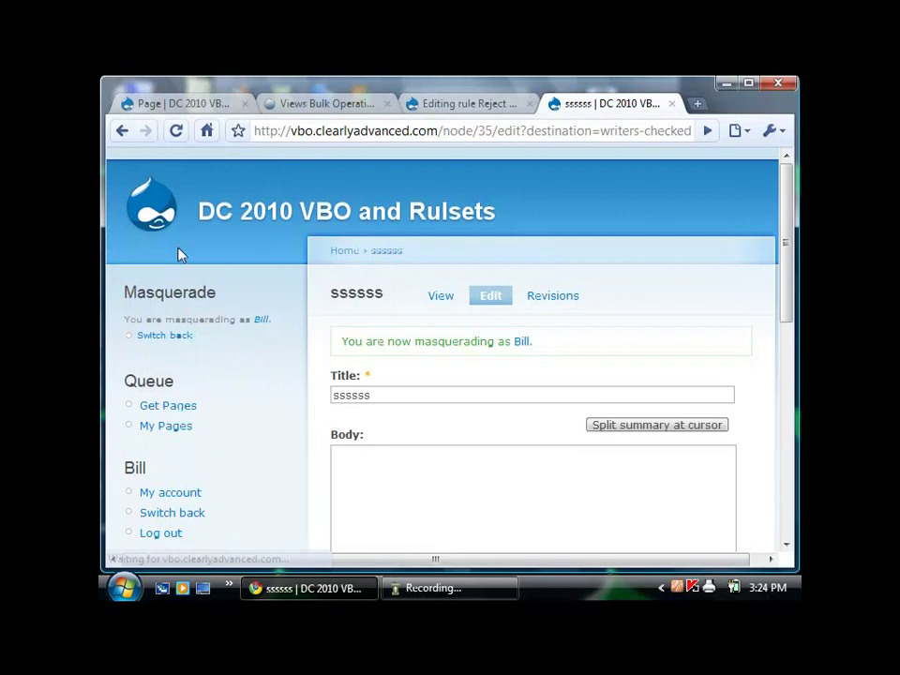
scroll(216, 286, down, 10)
scroll(281, 300, up, 10)
scroll(297, 301, down, 6)
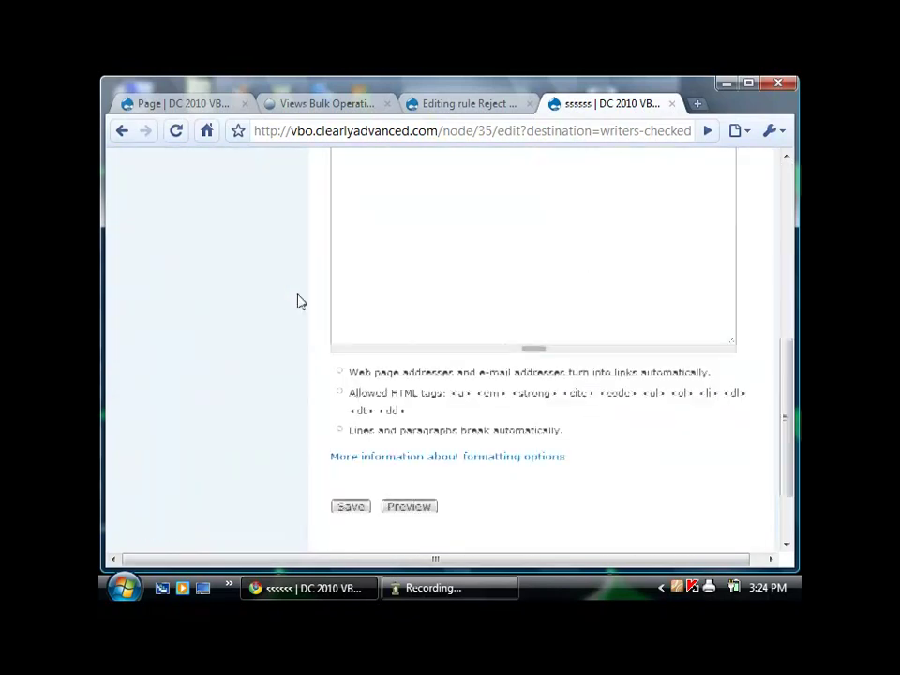
scroll(405, 323, up, 3)
scroll(453, 392, down, 3)
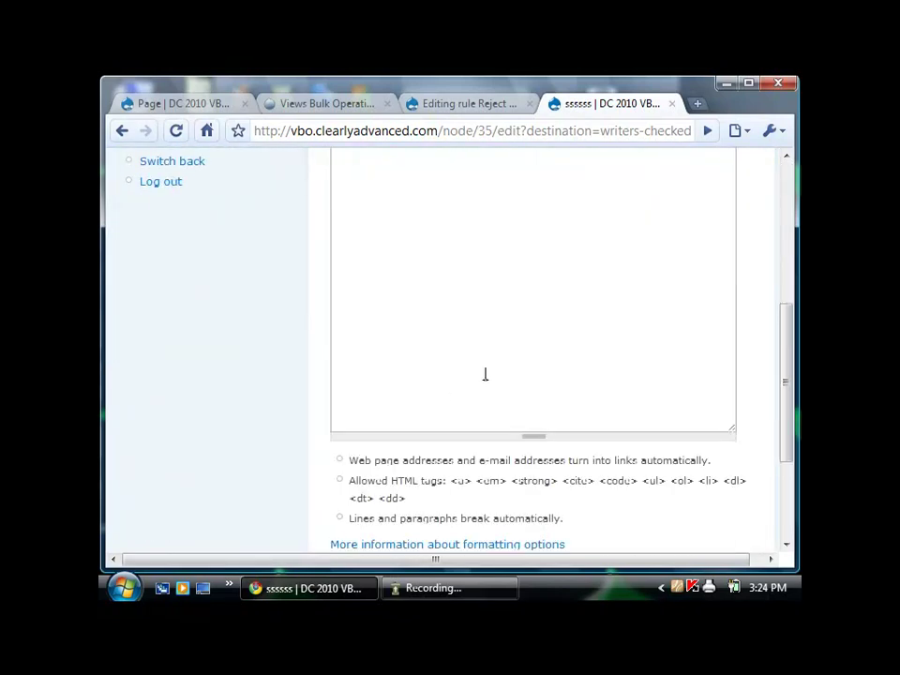
scroll(478, 375, up, 3)
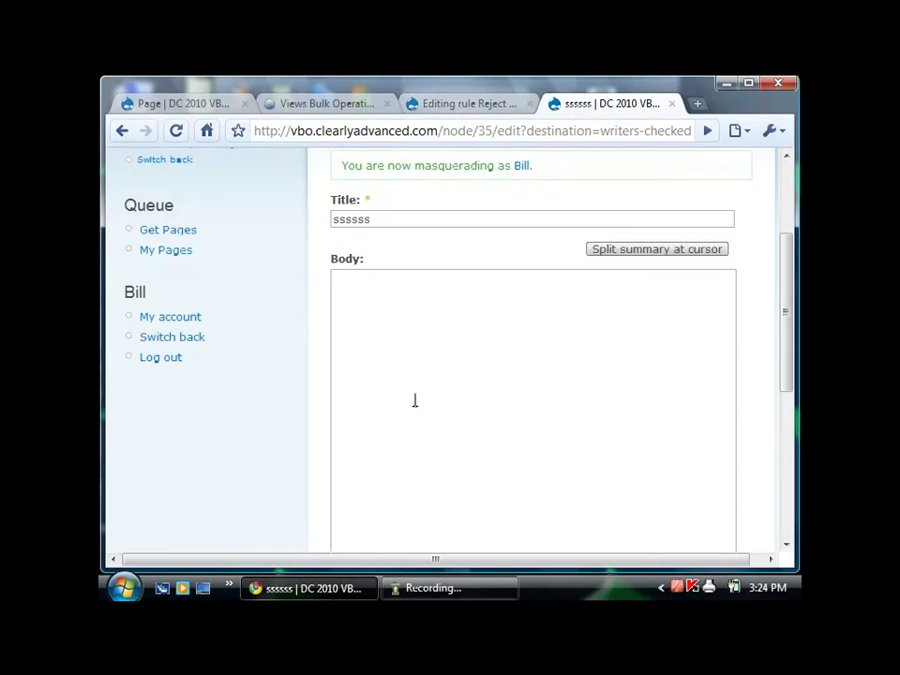
Switch back from the masqueraded writer to superadmin and examine the workflow fields on the ssssss edit form.
click(167, 161)
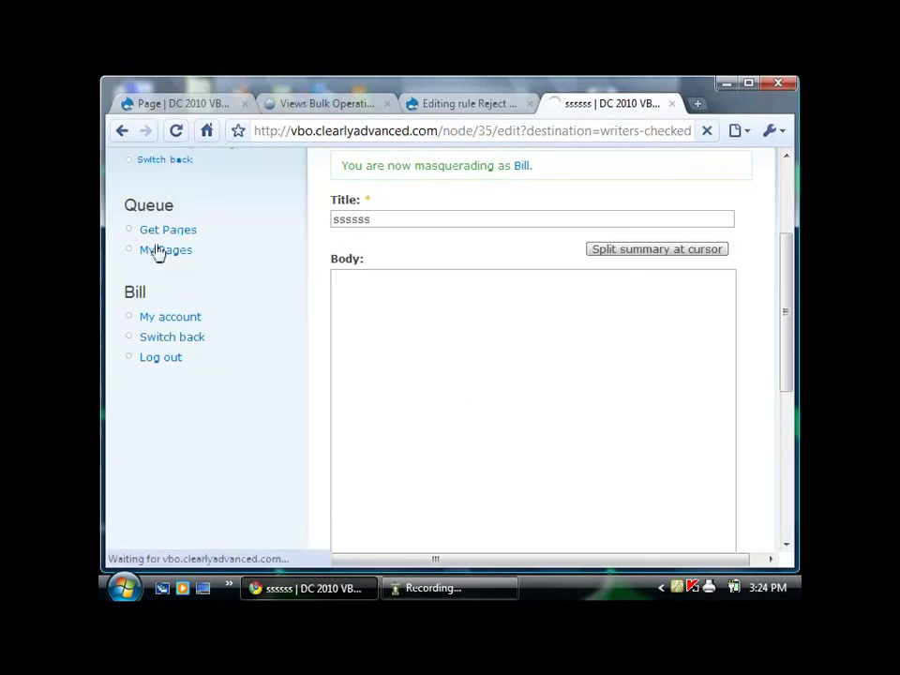
scroll(217, 271, down, 10)
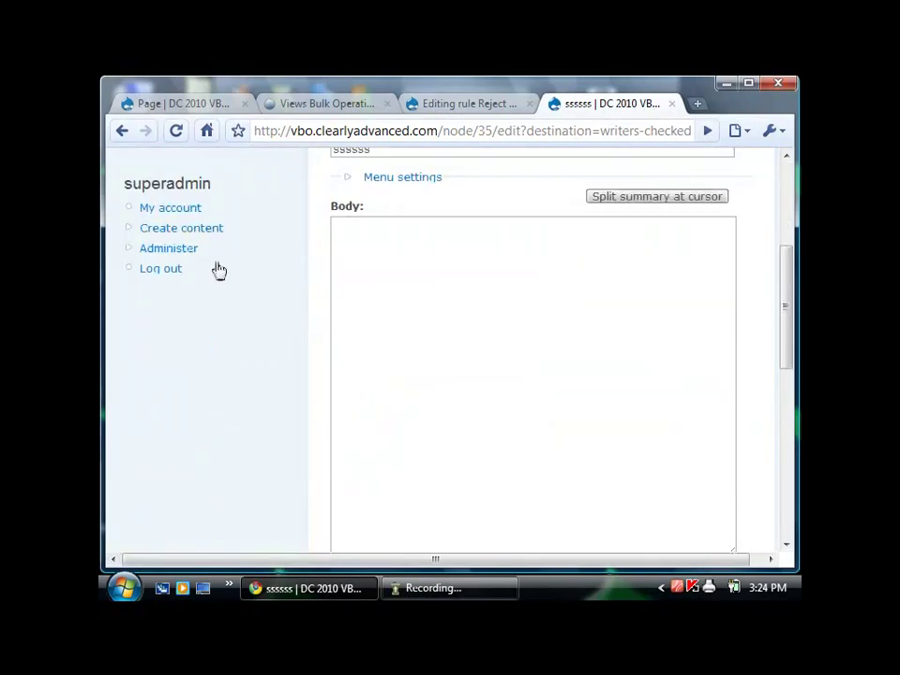
scroll(216, 271, down, 2)
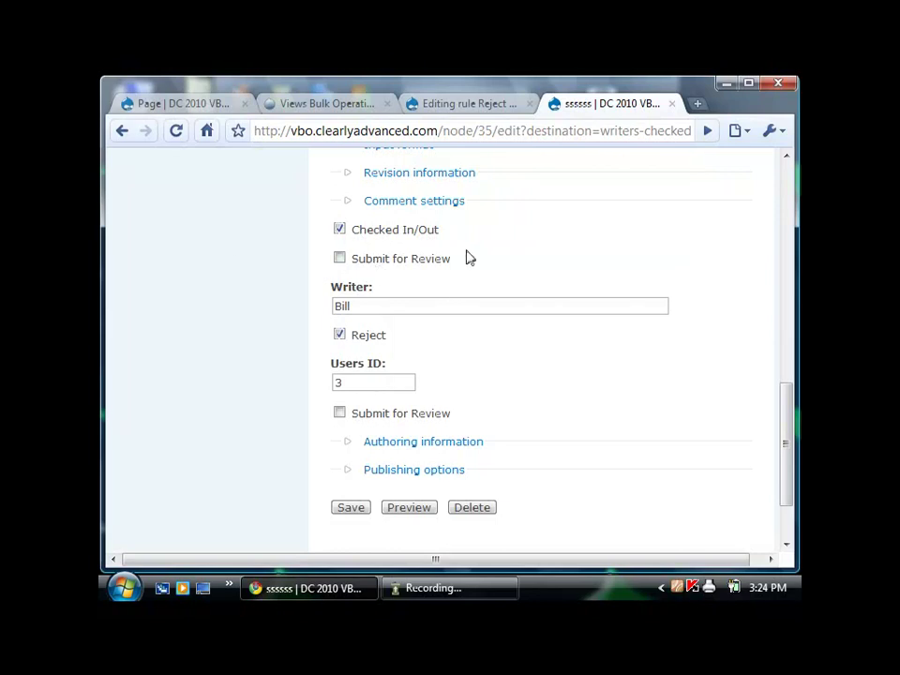
click(494, 96)
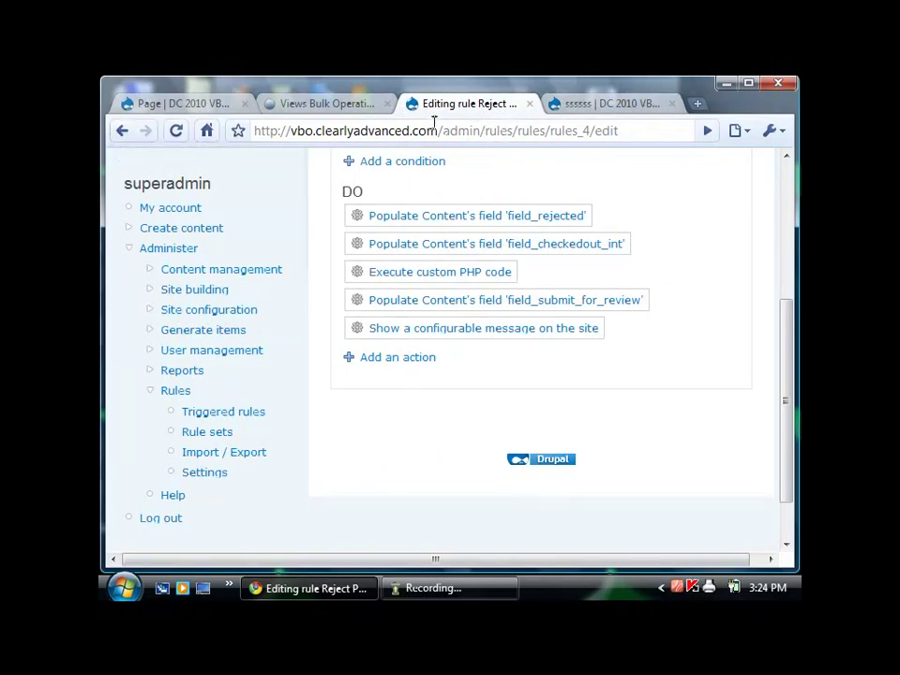
drag(444, 130, 251, 132)
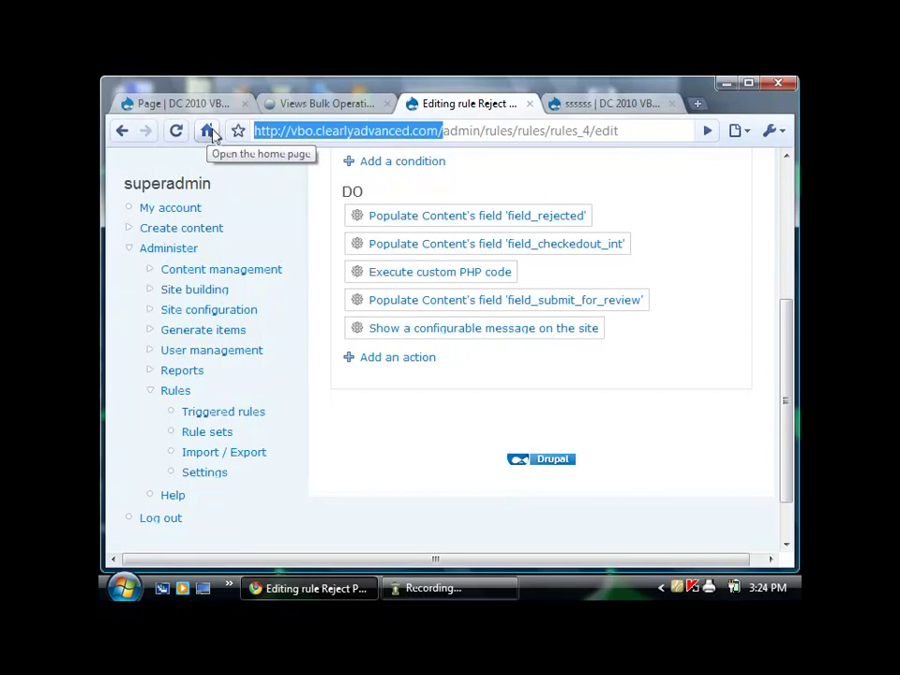
key(ctrl+c)
key(ctrl+t)
key(ctrl+v)
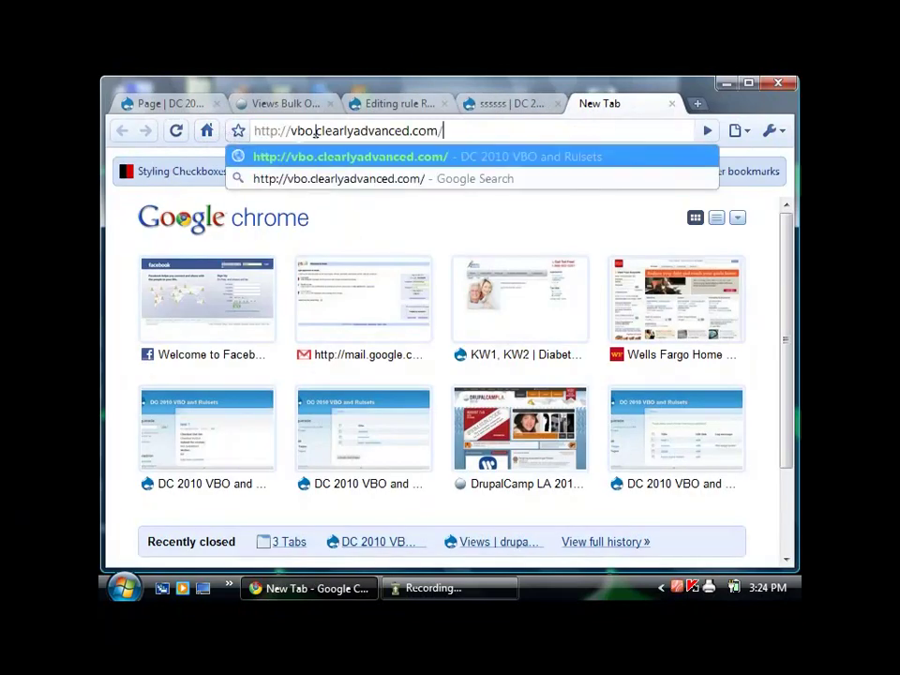
key(Return)
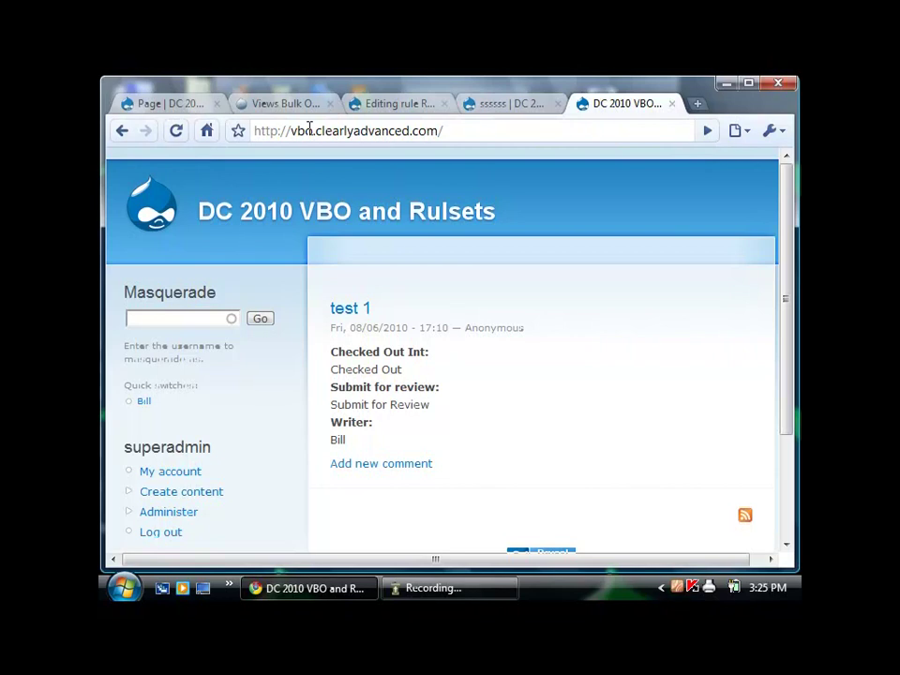
Check the ssssss page's Reject field, and teleport from the site's home page to the views list at admin/build/views.
click(490, 105)
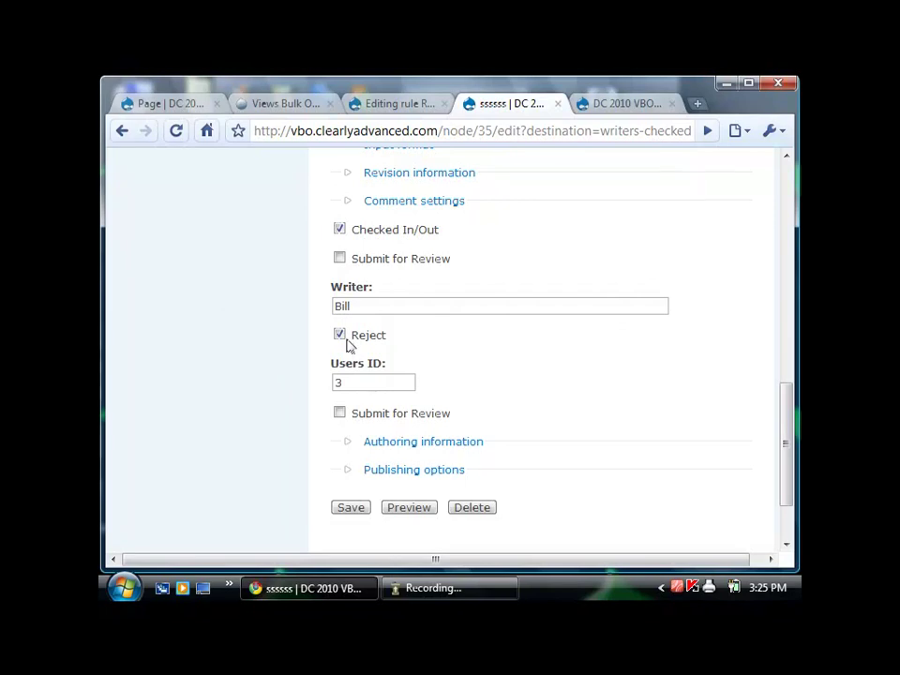
click(624, 104)
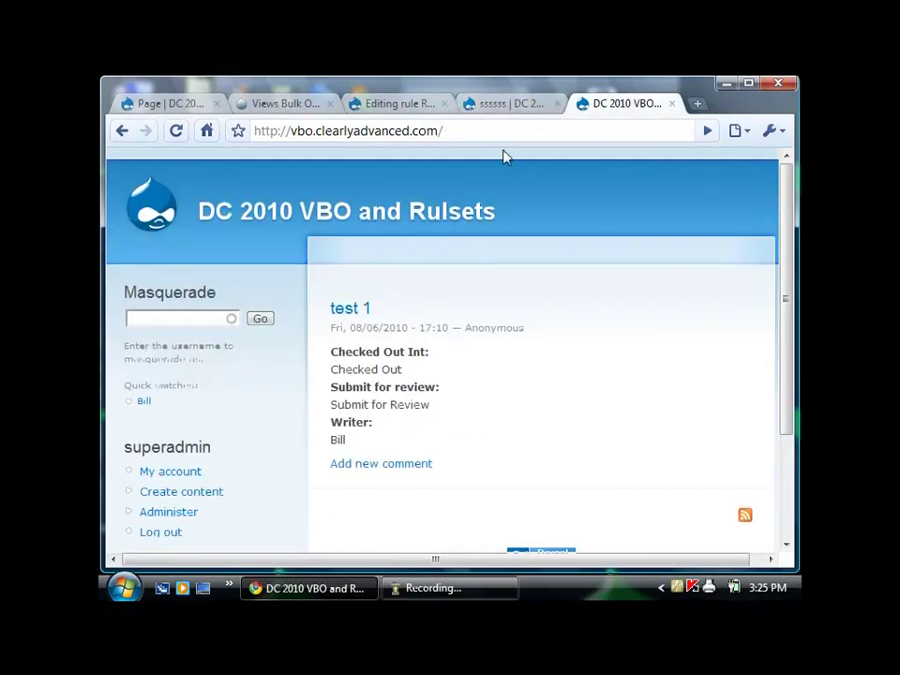
key(ctrl+m)
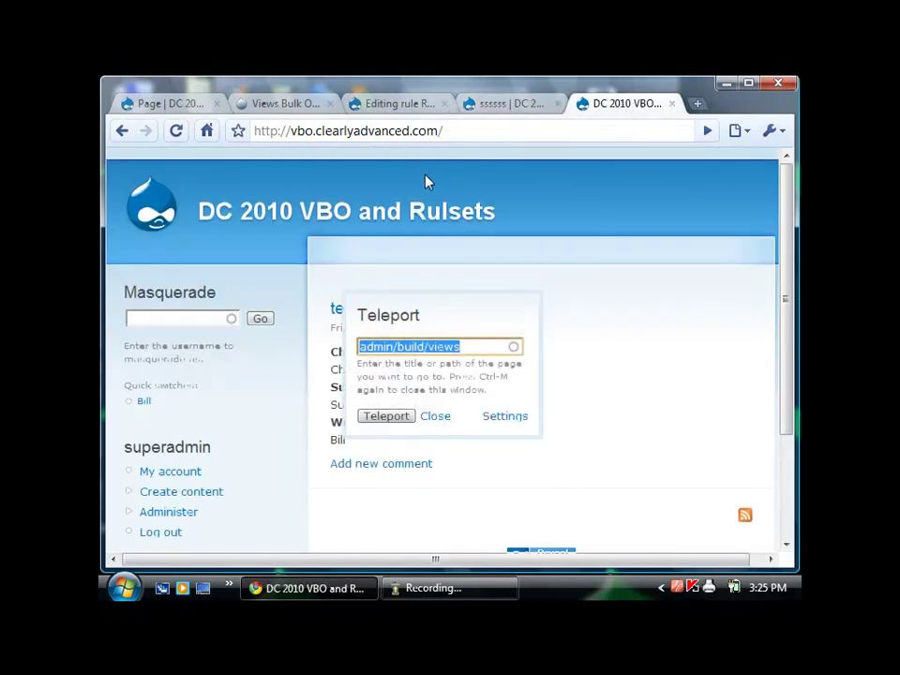
key(Return)
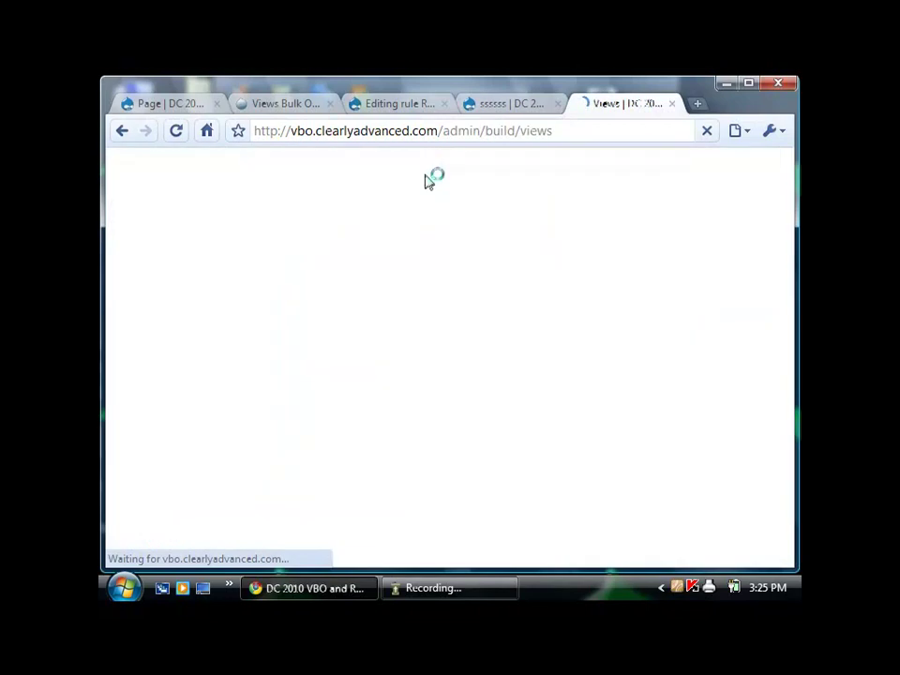
scroll(298, 338, down, 4)
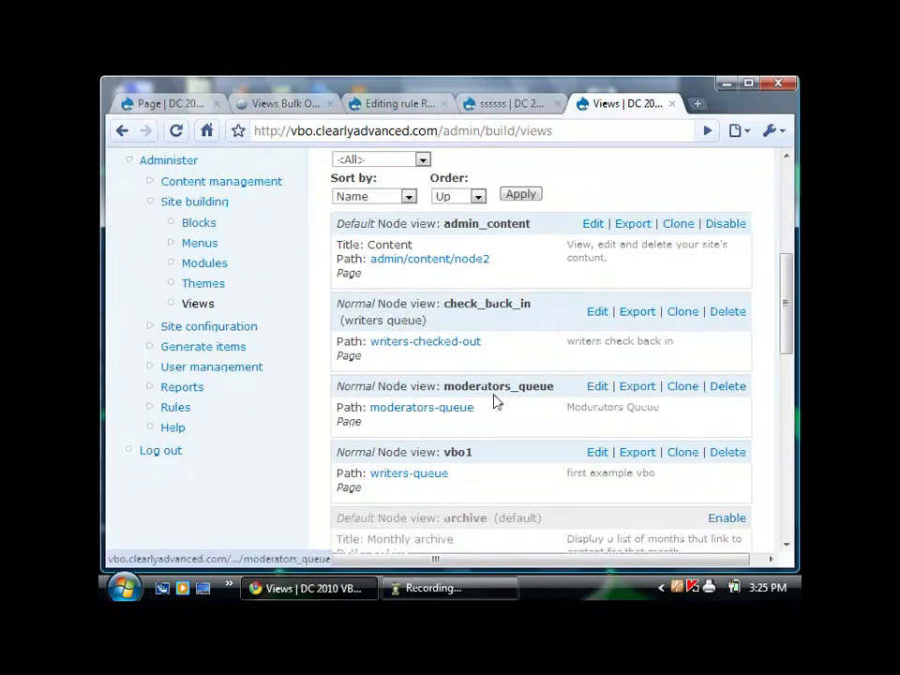
Open the check_back_in view for editing, examine its Checked and Submit for filters, and return to the views list.
click(597, 313)
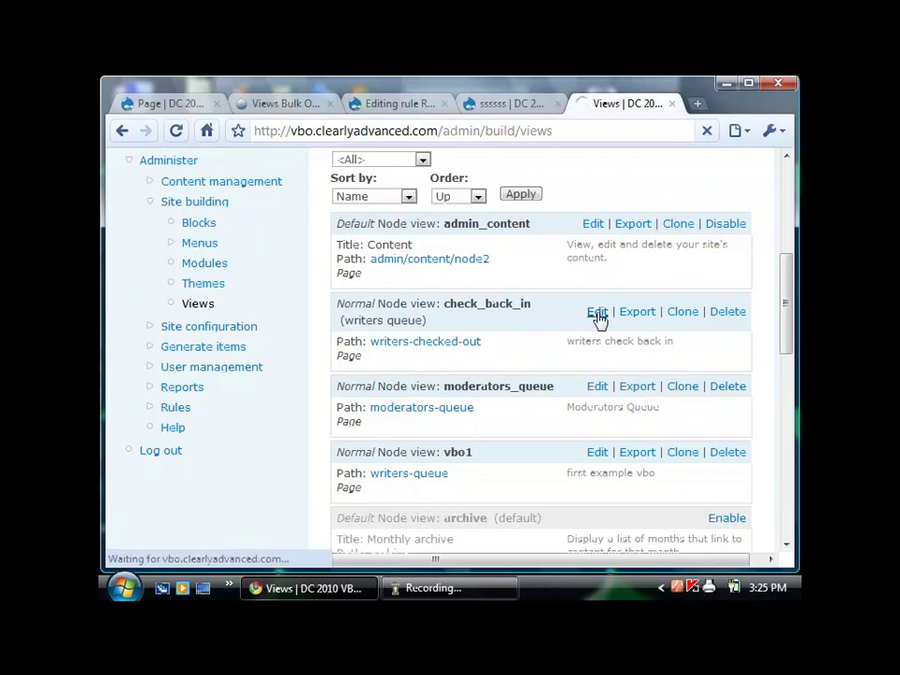
scroll(591, 314, down, 4)
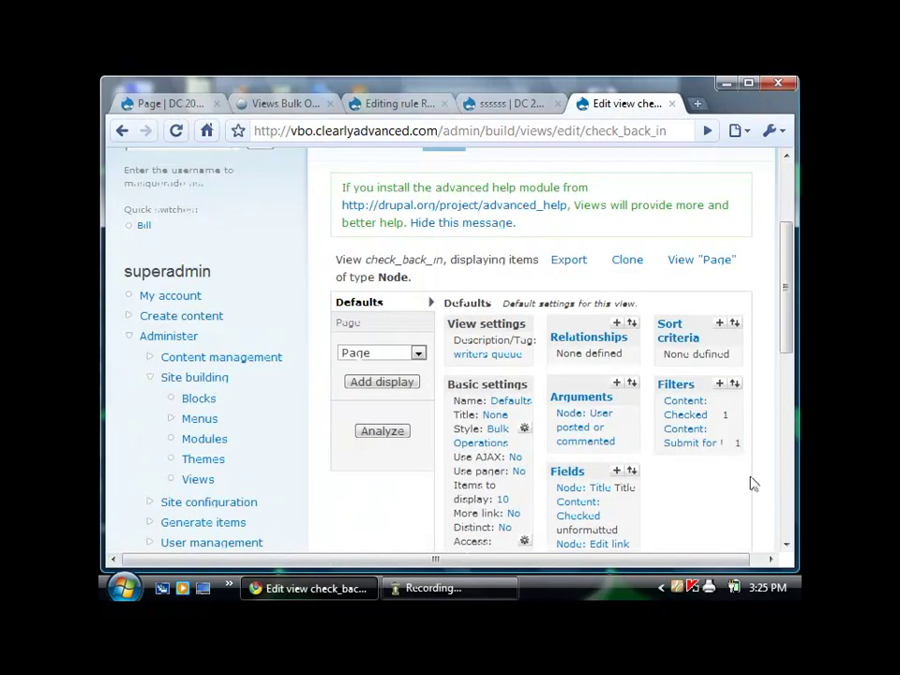
scroll(661, 419, down, 2)
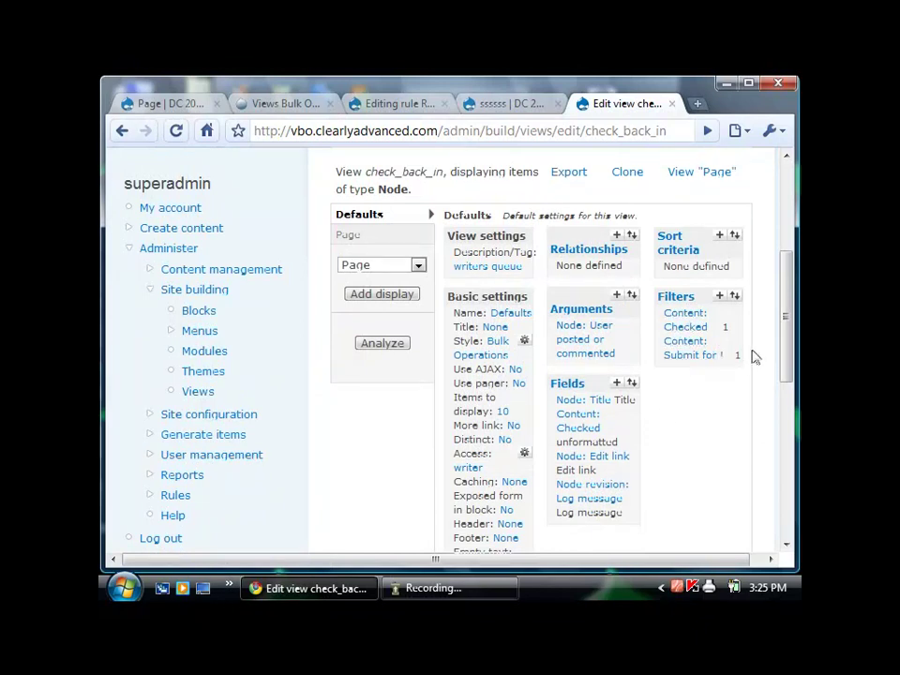
drag(747, 364, 662, 336)
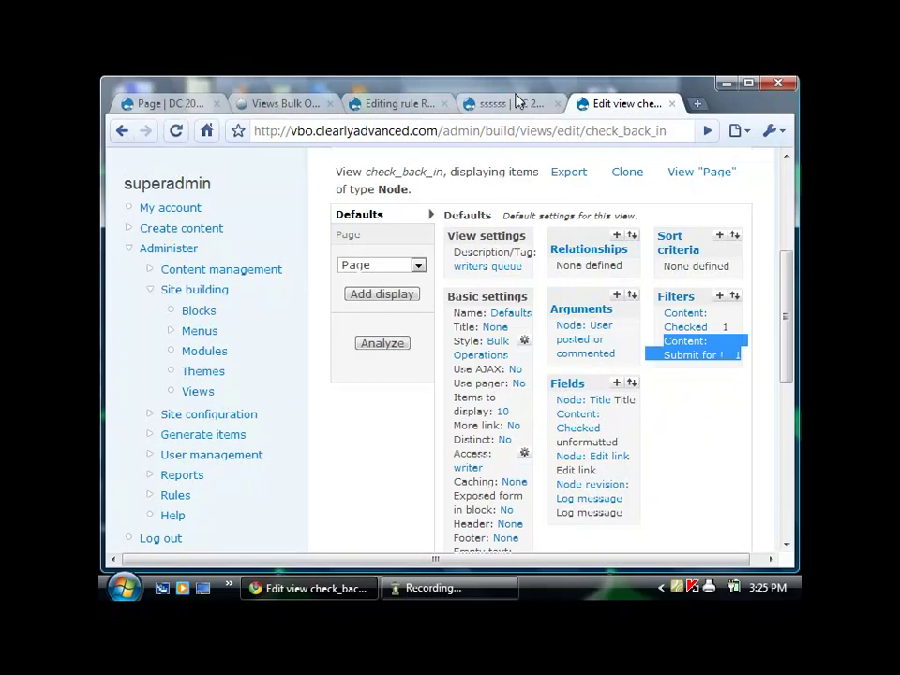
click(121, 131)
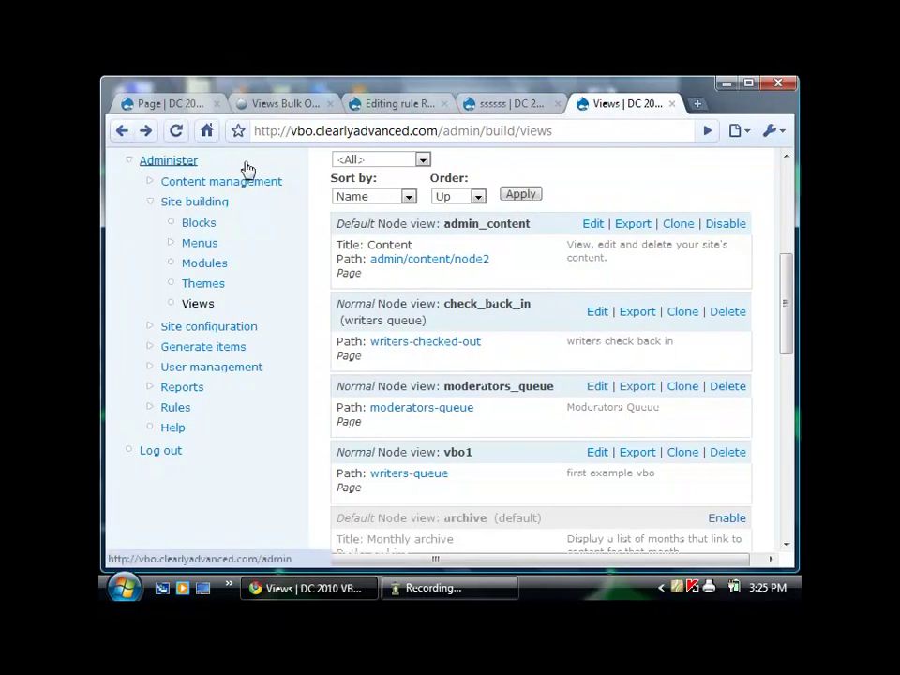
Open the moderators_queue view for editing, examine its Submit for and Published filters, and return to the views list.
click(594, 389)
scroll(562, 375, down, 8)
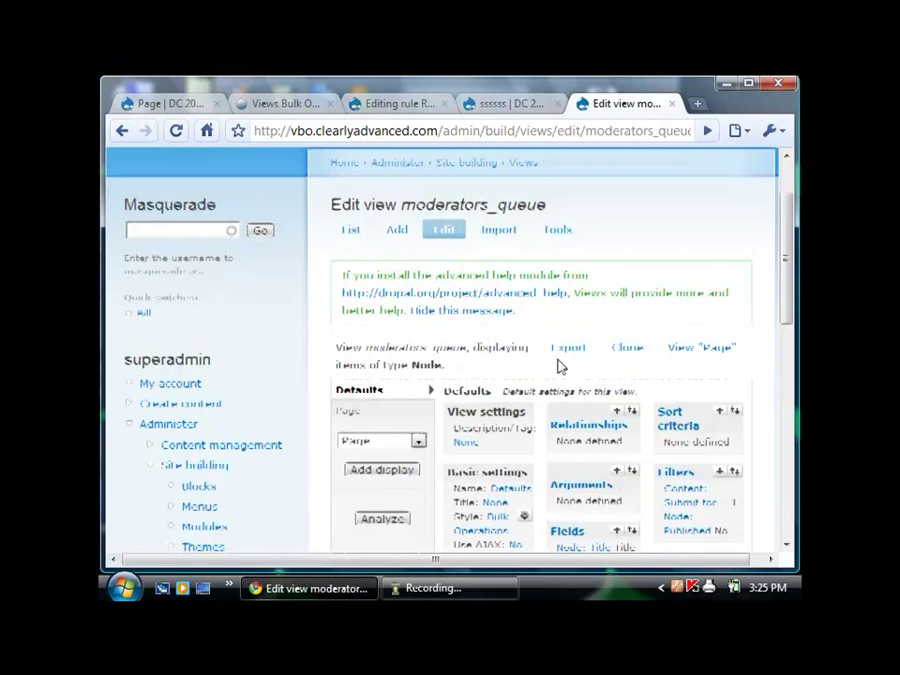
scroll(562, 371, up, 3)
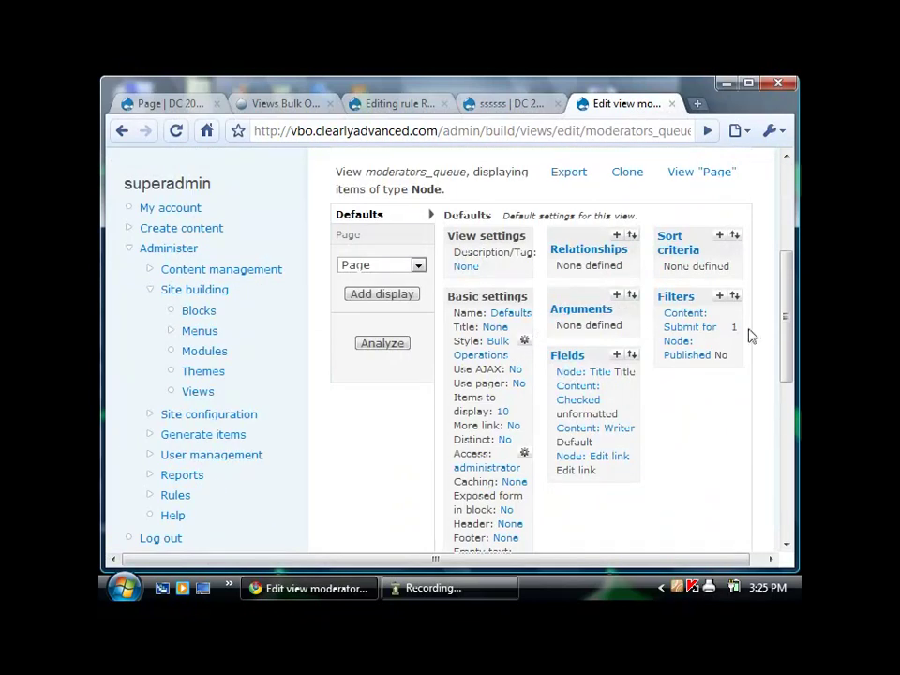
drag(737, 328, 721, 352)
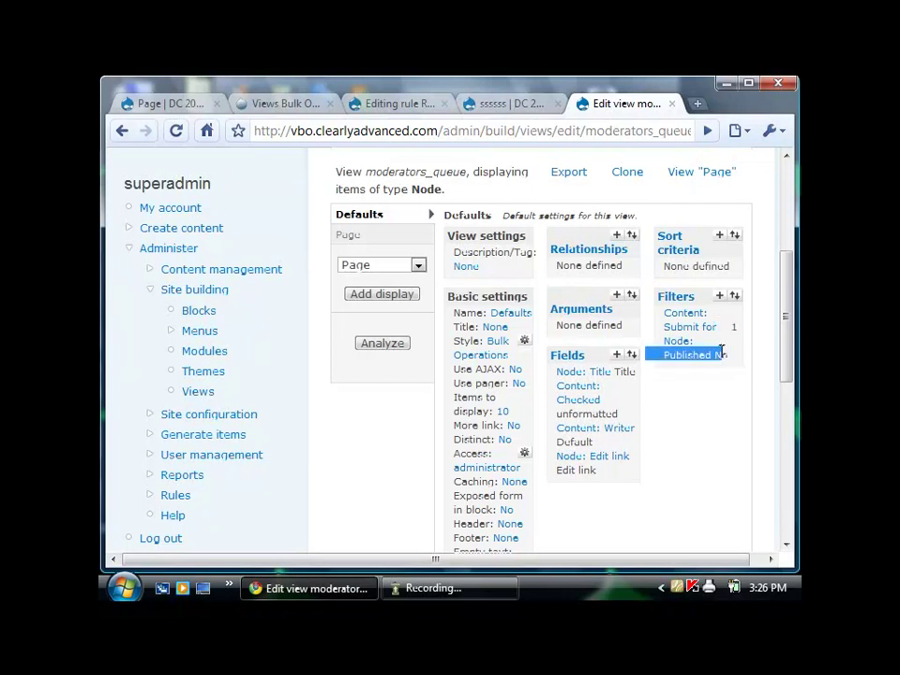
right_click(120, 134)
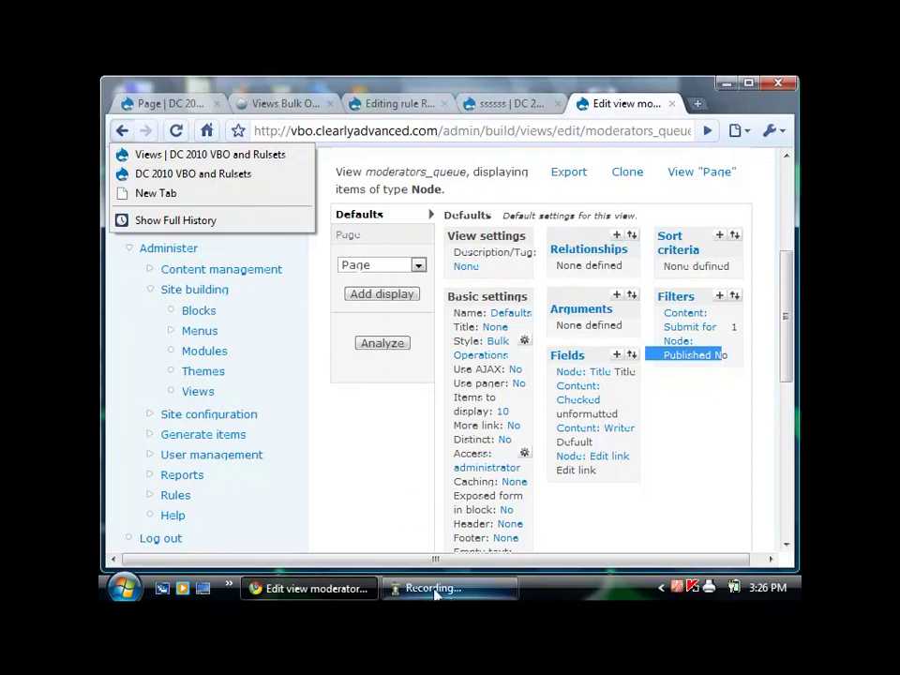
mouse_move(326, 600)
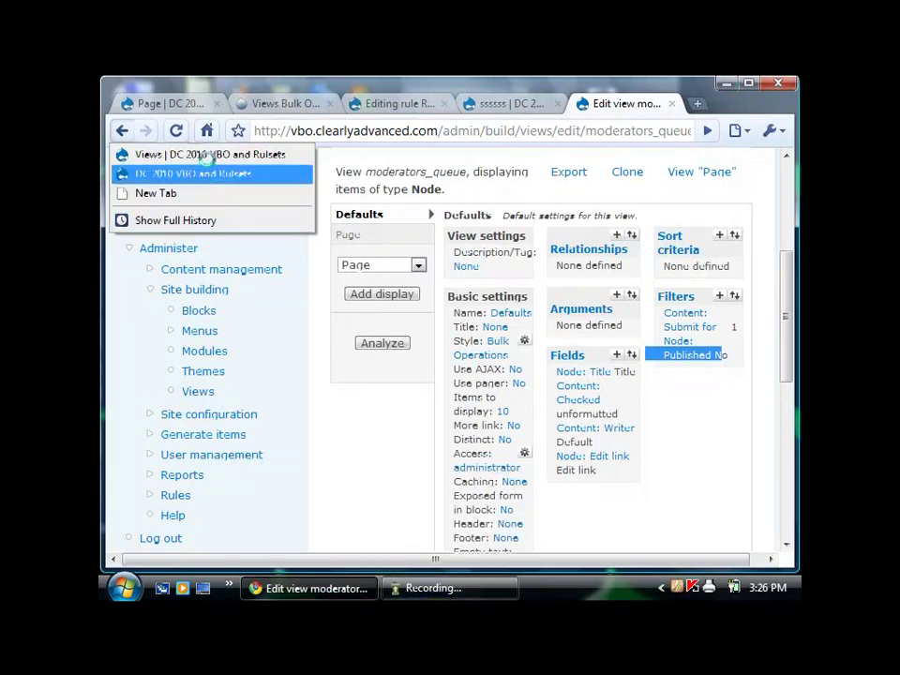
click(181, 105)
click(661, 103)
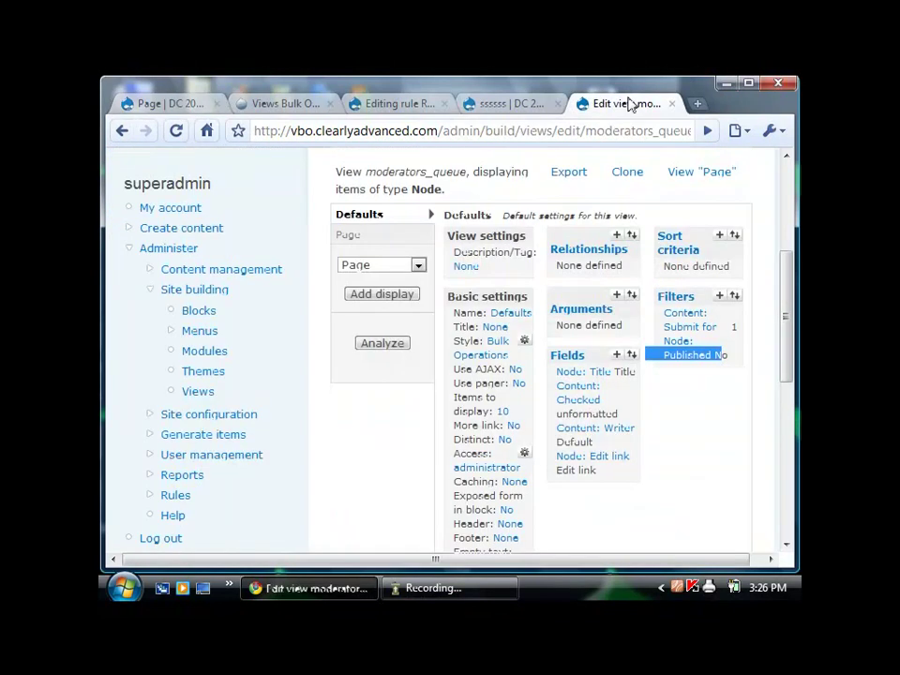
click(120, 133)
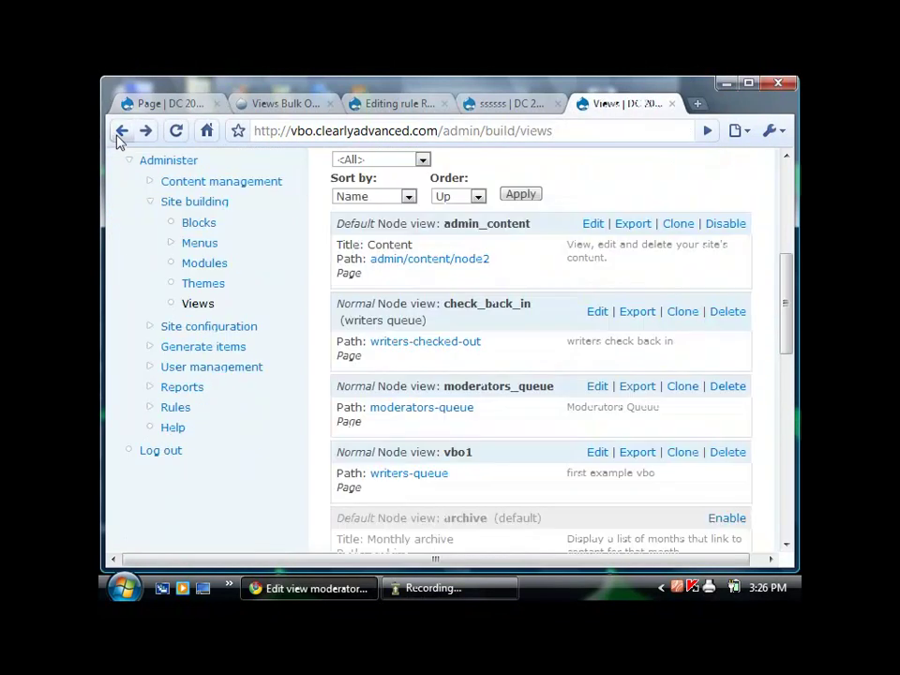
scroll(343, 426, down, 2)
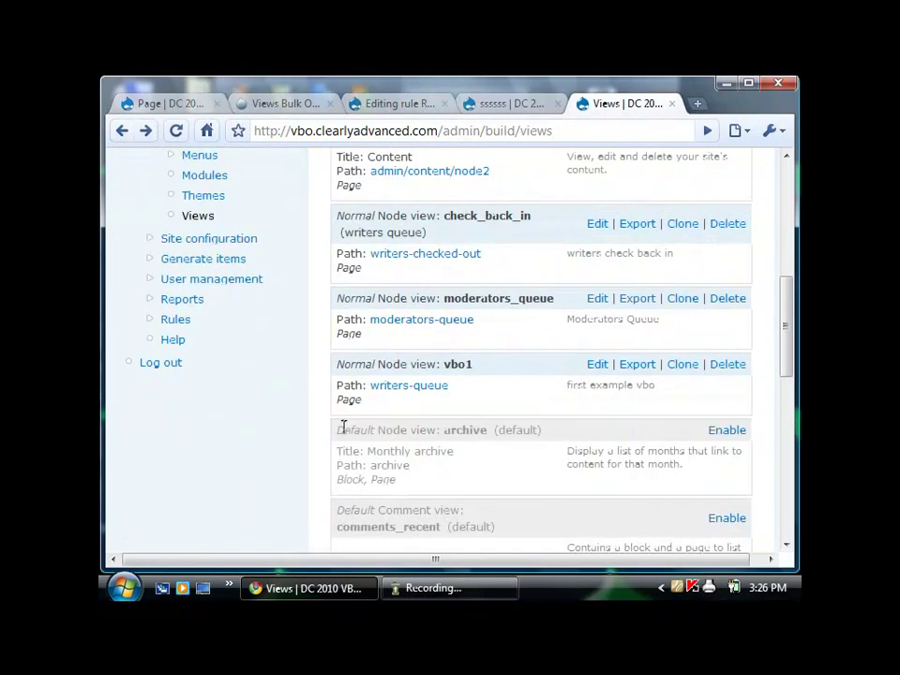
scroll(343, 426, up, 2)
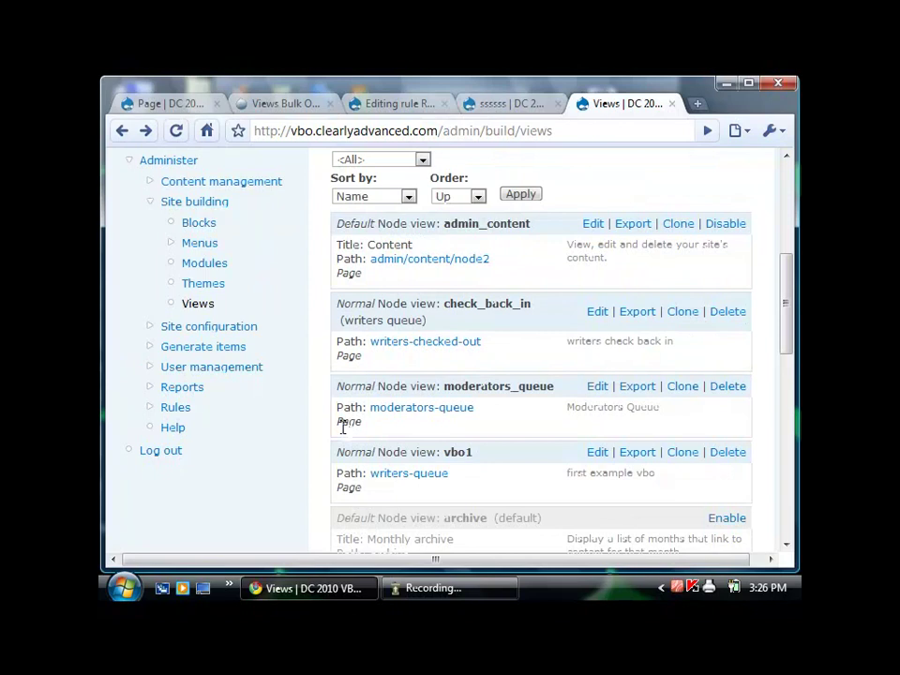
Review the ssssss page's workflow fields and open the Reject Page rule's action that populates field_submit_for_review.
click(512, 113)
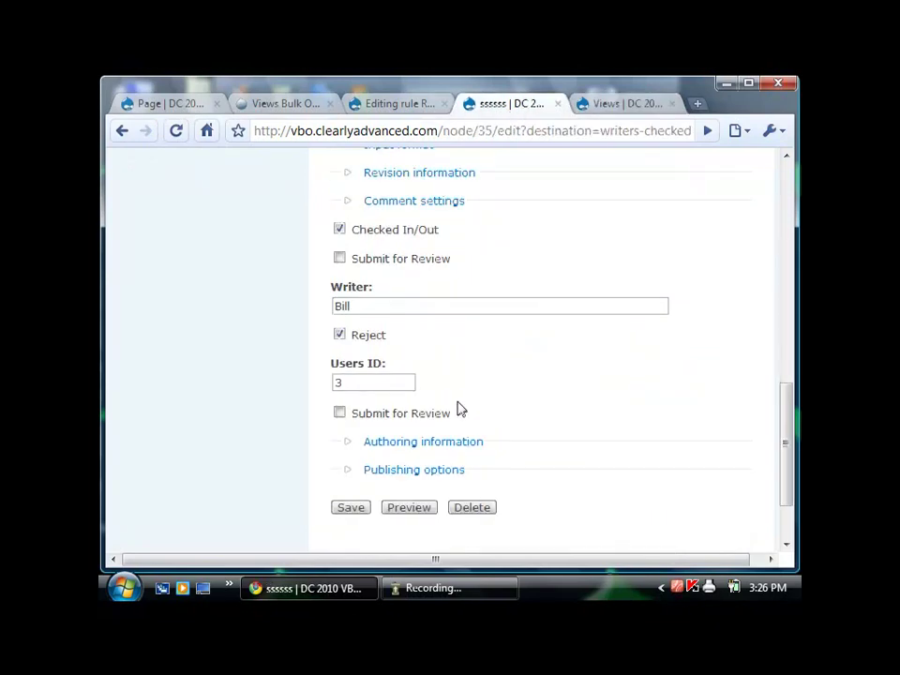
drag(460, 410, 320, 230)
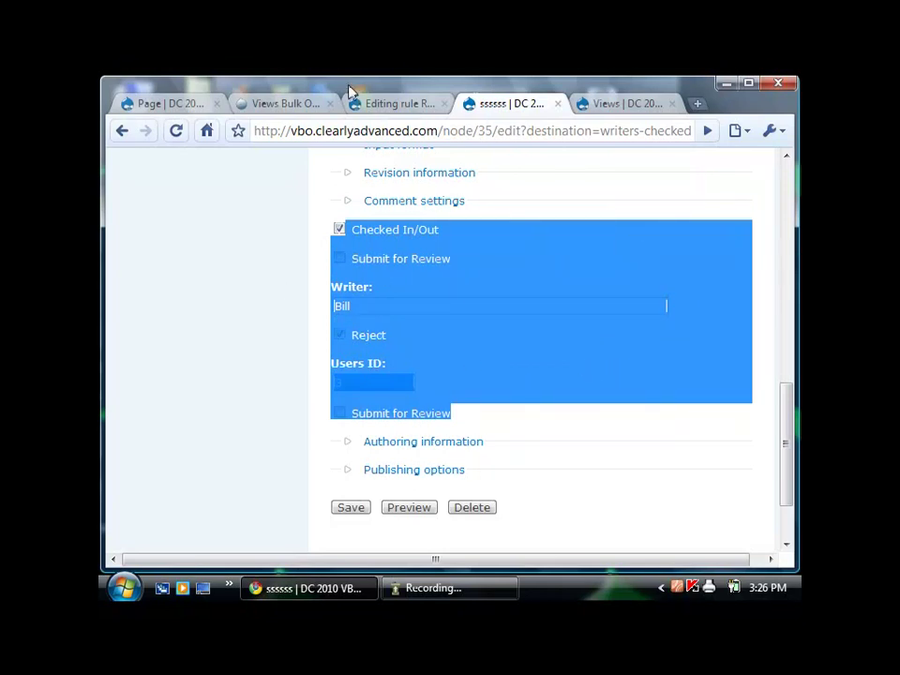
click(388, 105)
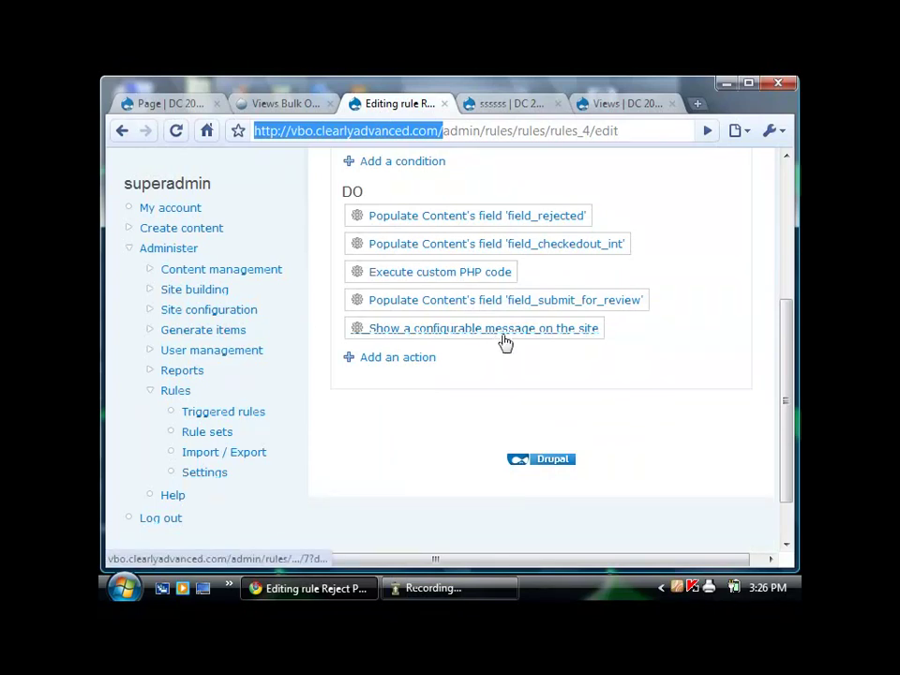
click(519, 302)
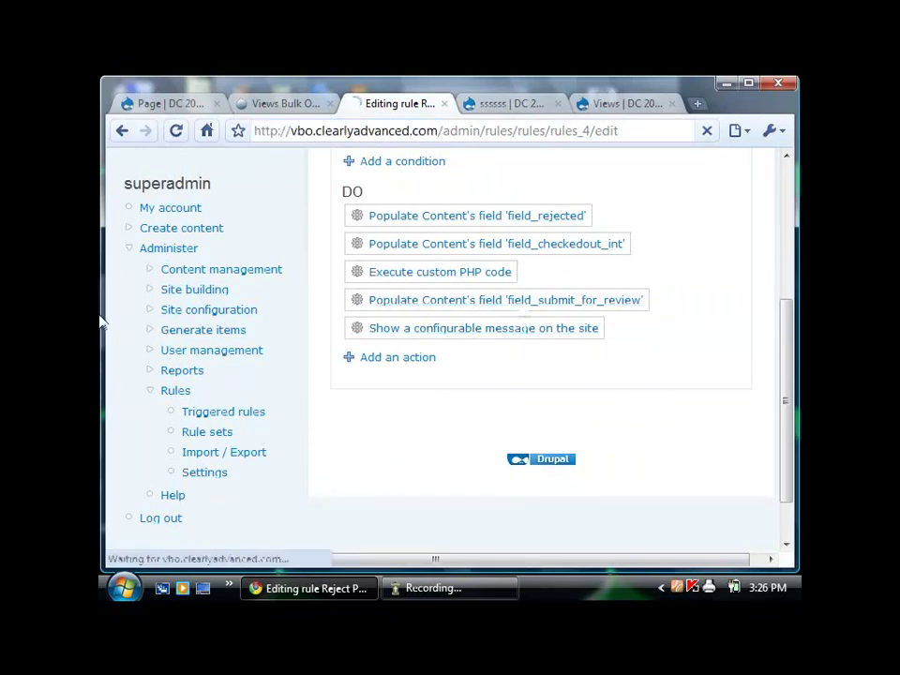
scroll(278, 346, down, 4)
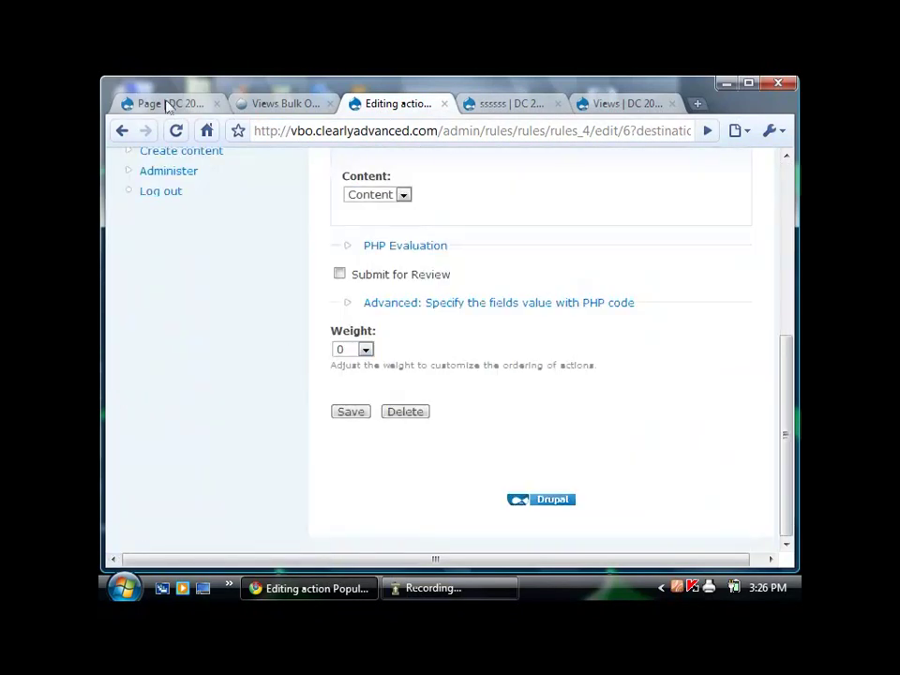
Read the session notes from the Check Back In ruleset through the writer field and menu steps to cloning the moderators queue view.
click(259, 104)
click(361, 437)
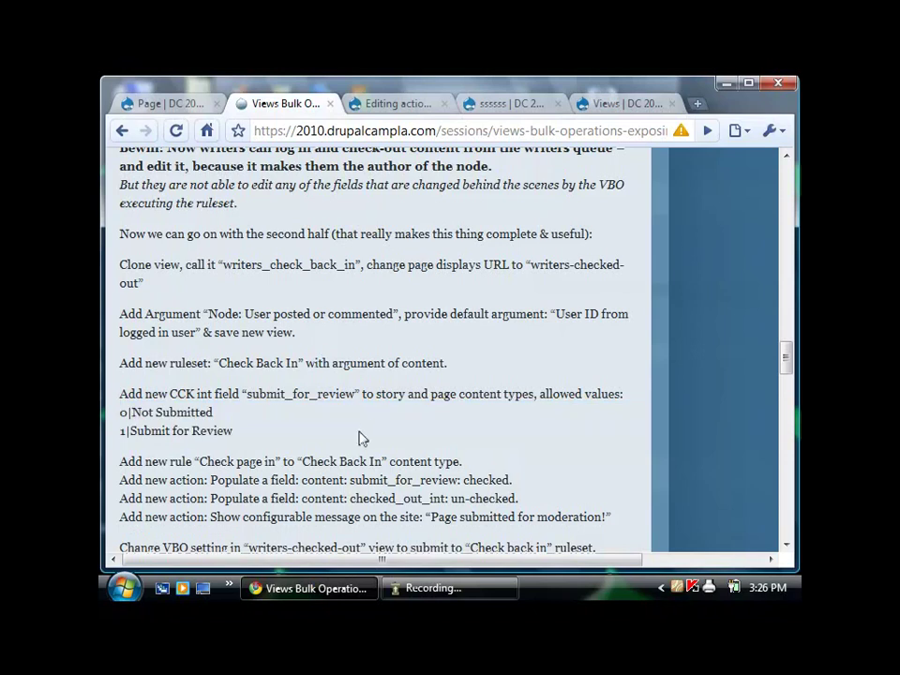
scroll(371, 429, down, 3)
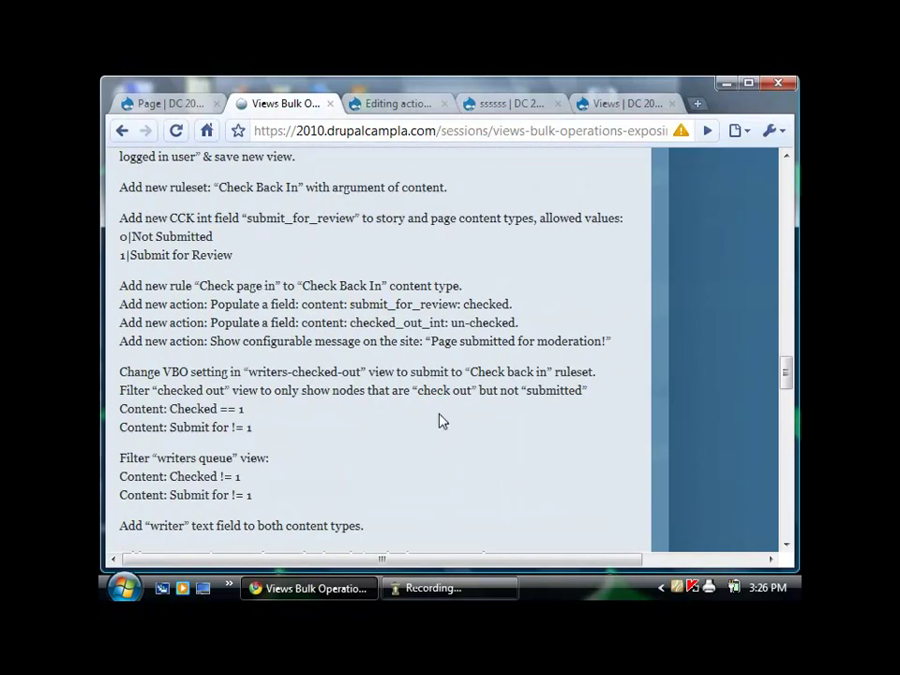
scroll(442, 421, down, 2)
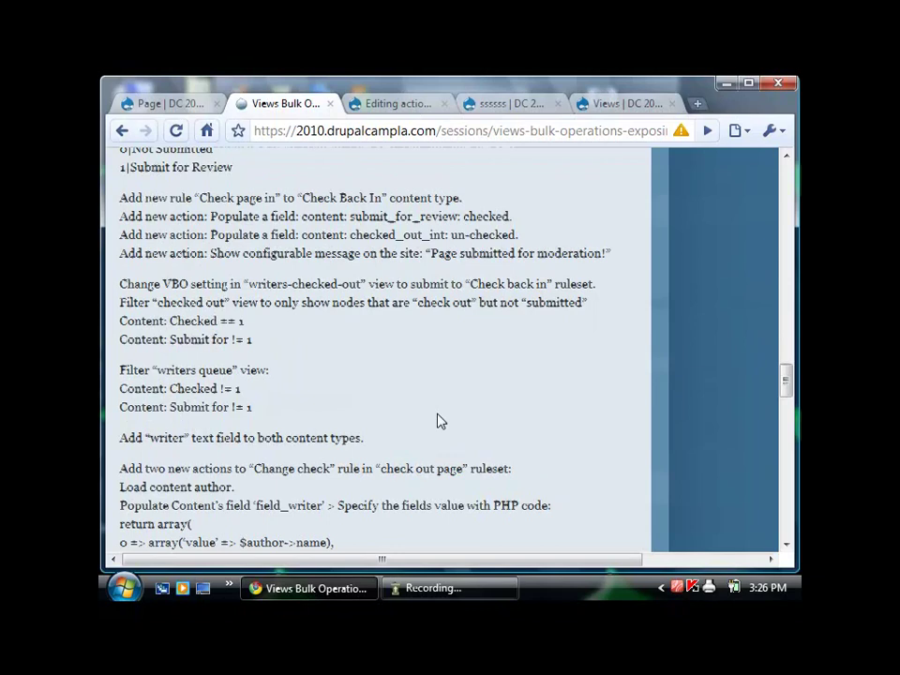
scroll(442, 421, down, 2)
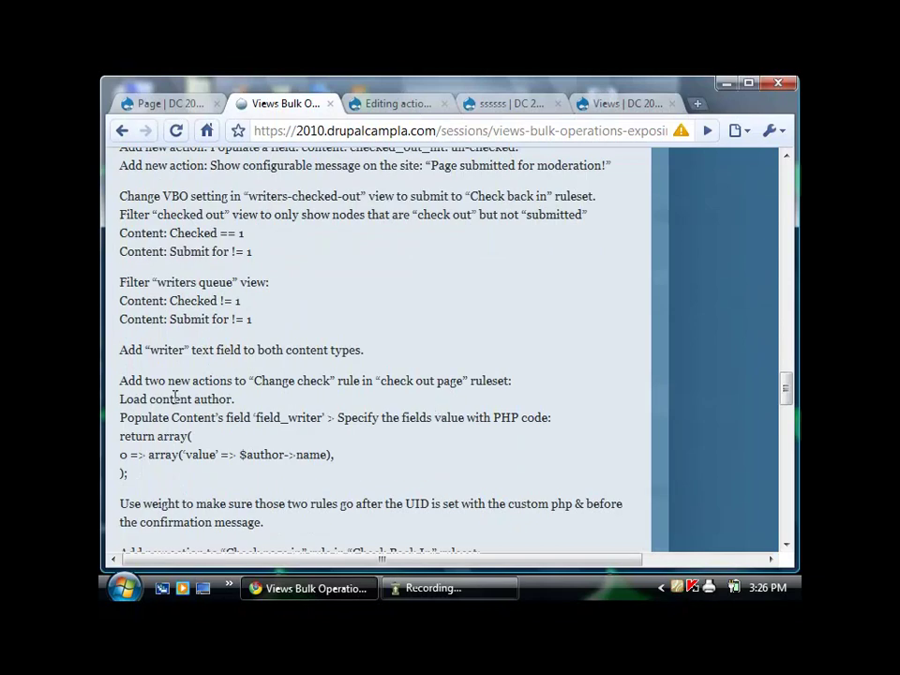
drag(193, 384, 341, 391)
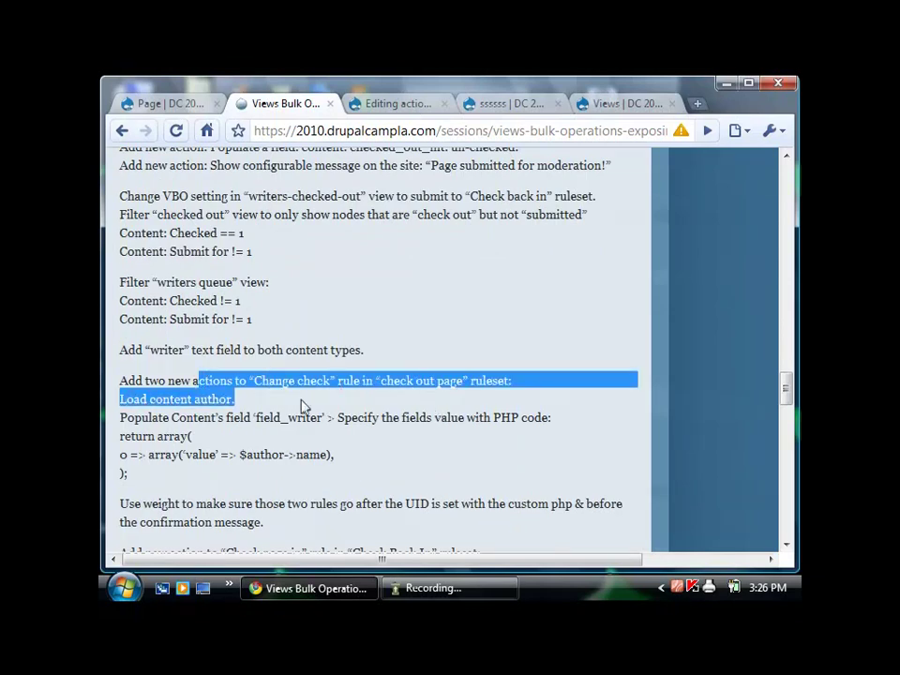
scroll(302, 405, down, 4)
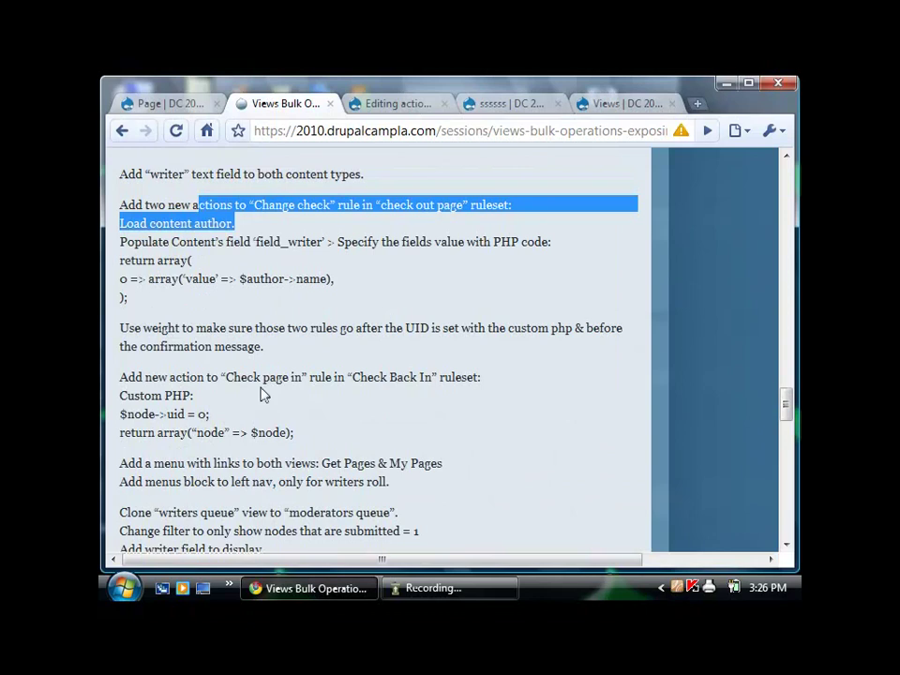
scroll(264, 396, down, 2)
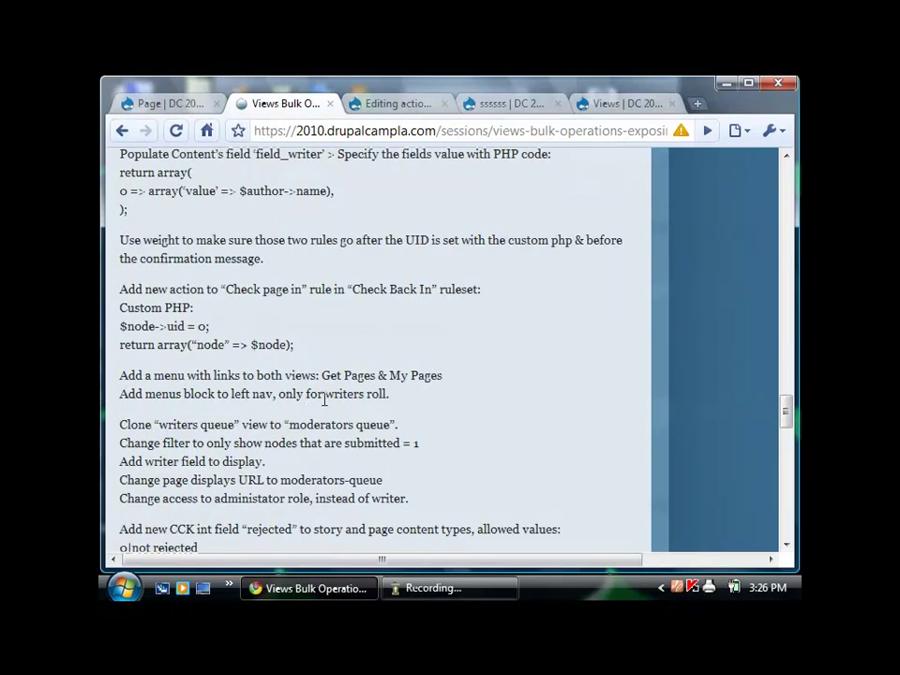
drag(201, 374, 410, 394)
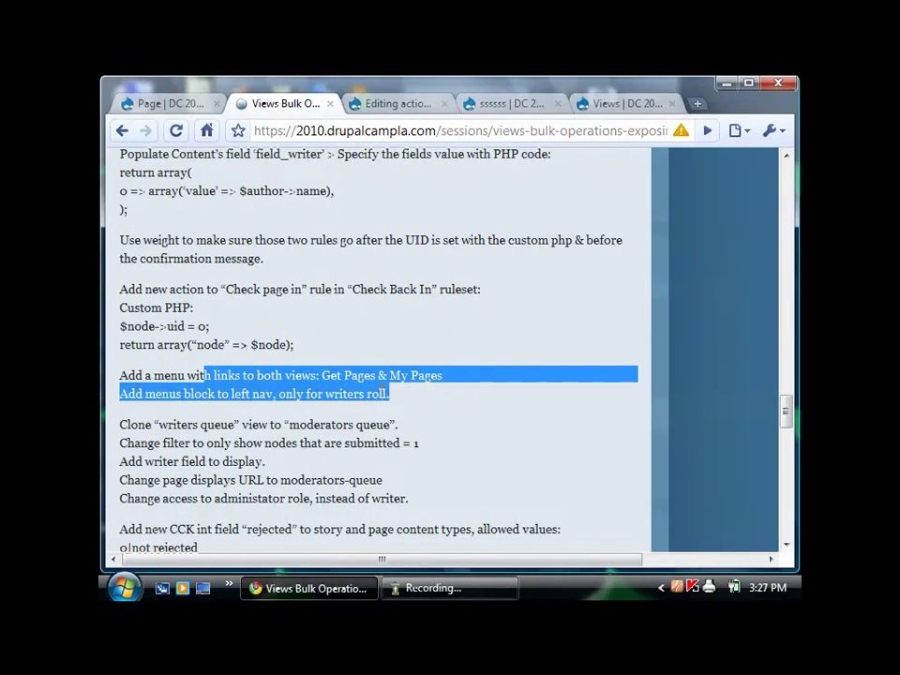
scroll(382, 393, down, 2)
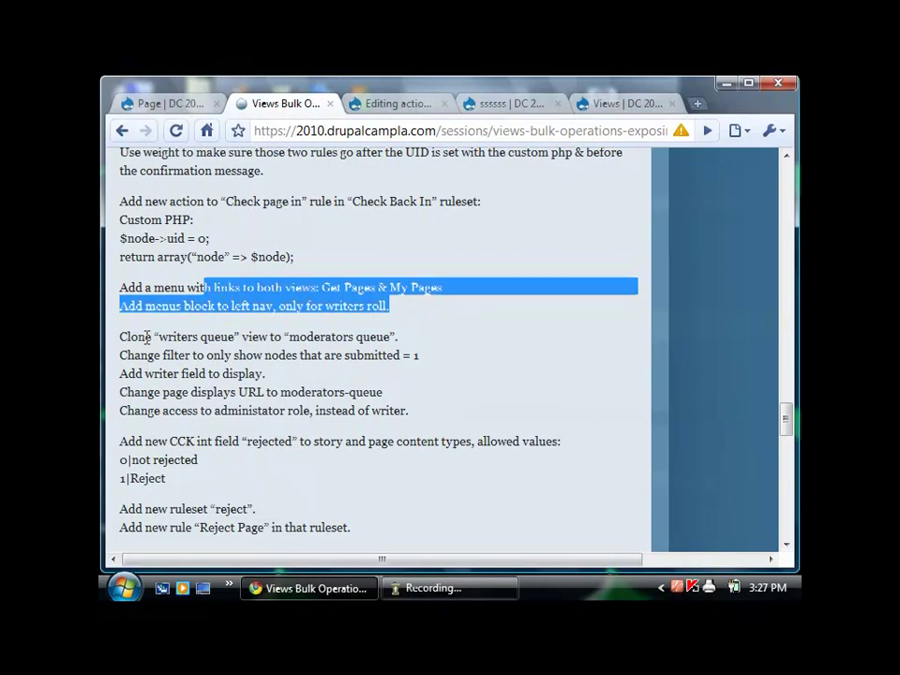
drag(145, 338, 241, 339)
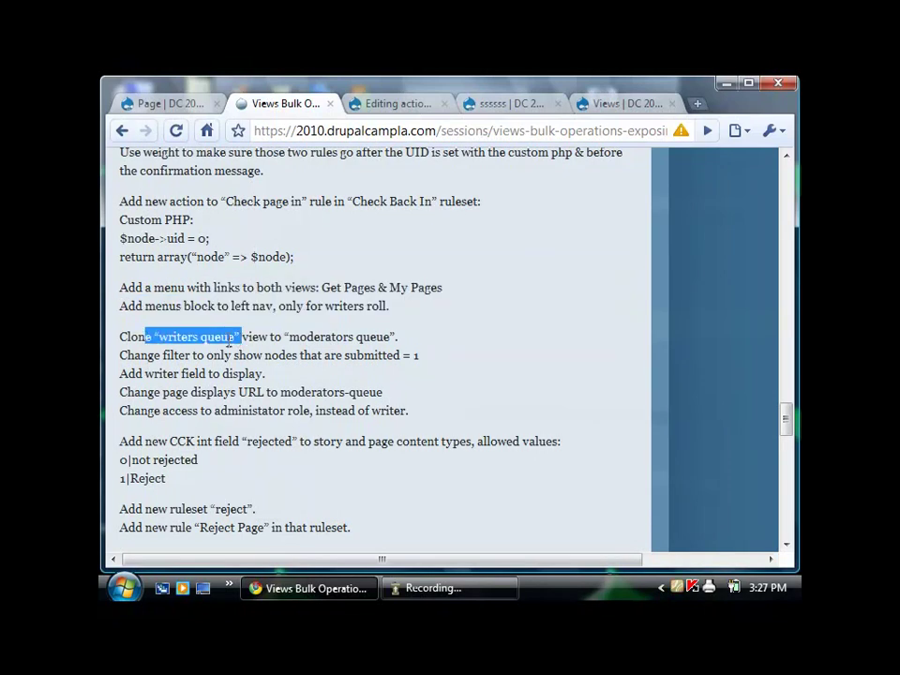
Compare the field_submit_for_review action with the check_back_in entry in the views list and the ssssss page's workflow fields.
click(403, 106)
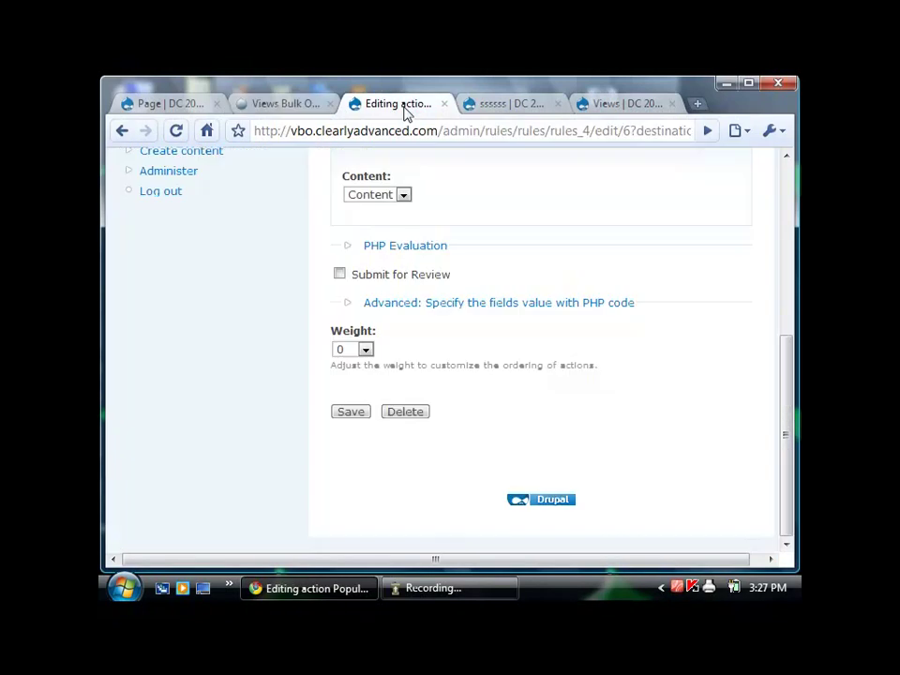
click(623, 105)
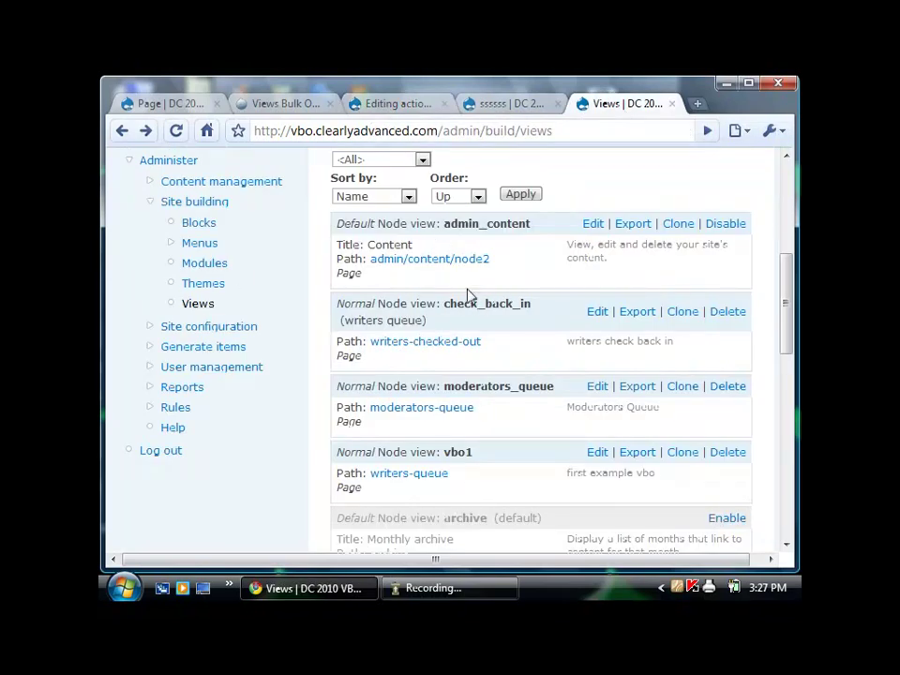
drag(451, 298, 541, 311)
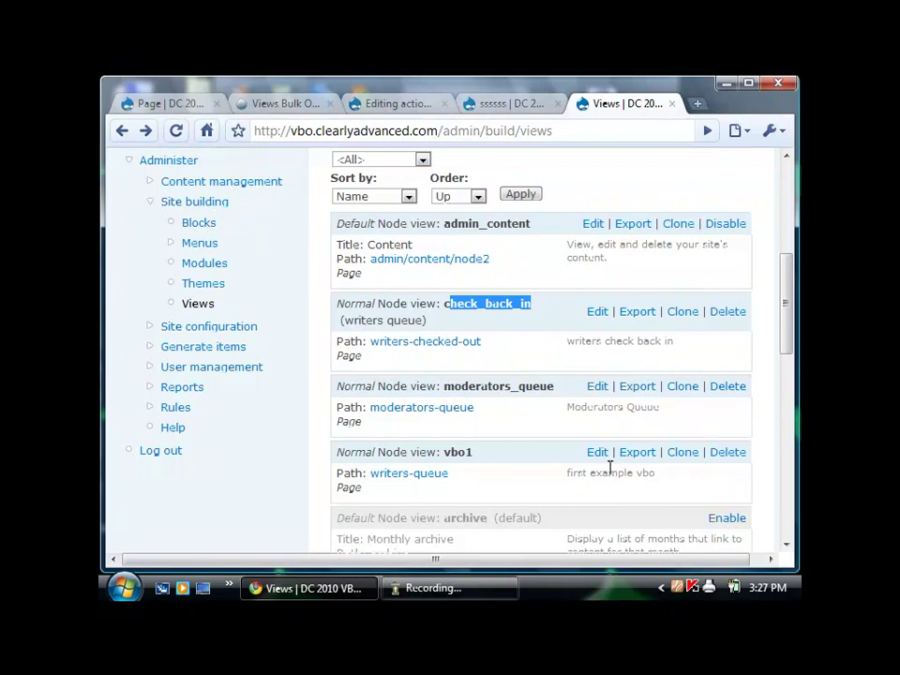
click(511, 104)
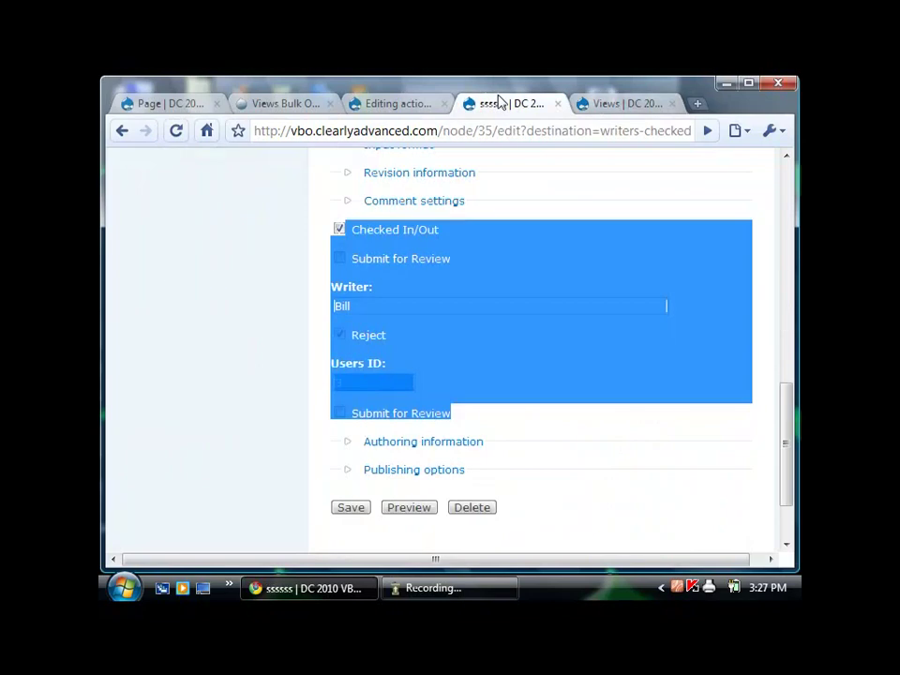
click(400, 104)
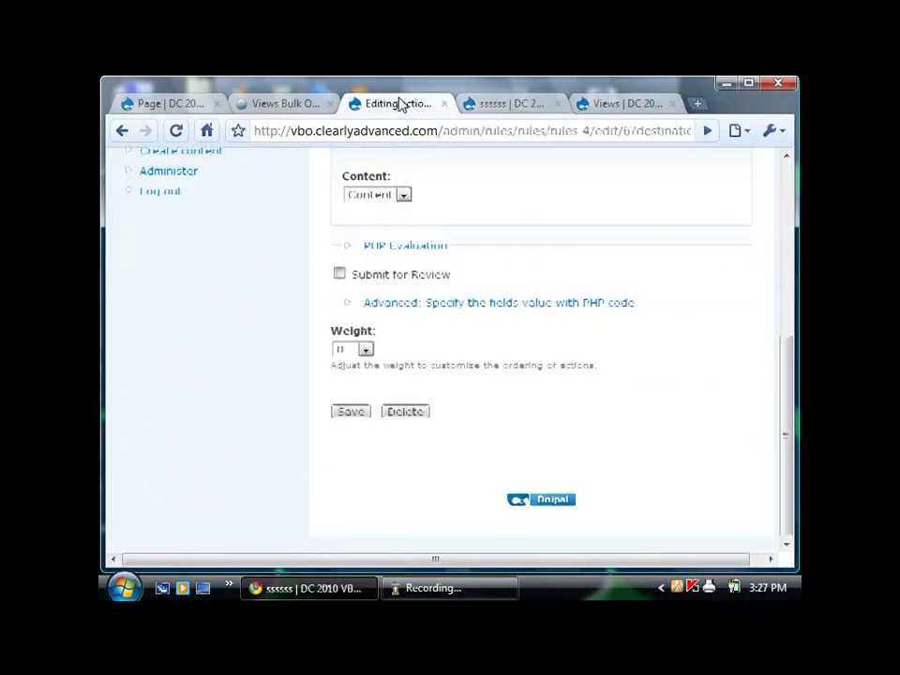
scroll(467, 425, up, 5)
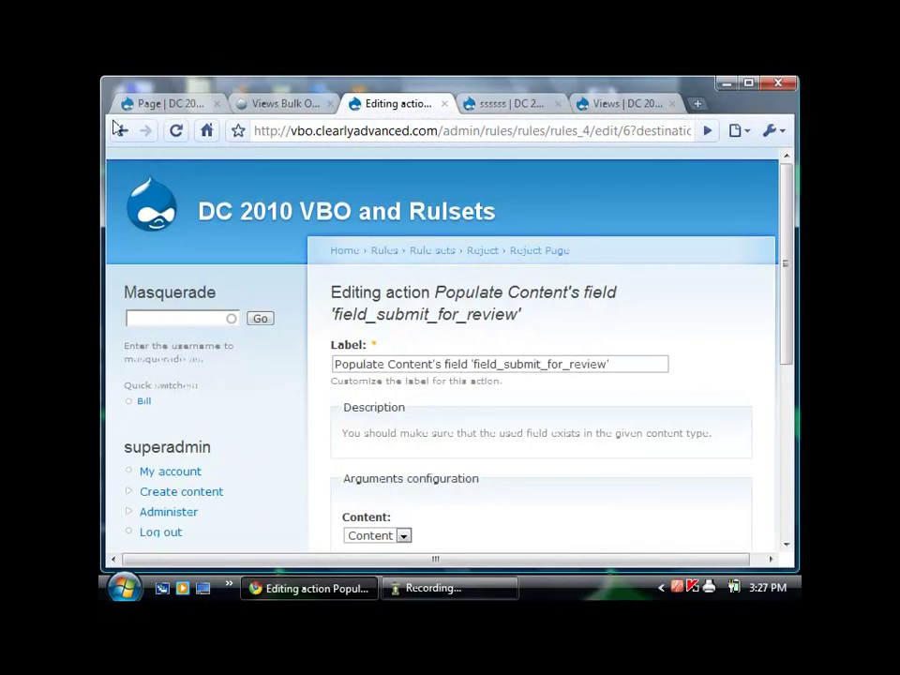
Return through the Reject Page rule's action list to the Reject rule set's overview and review its active rules.
click(124, 131)
scroll(566, 395, up, 3)
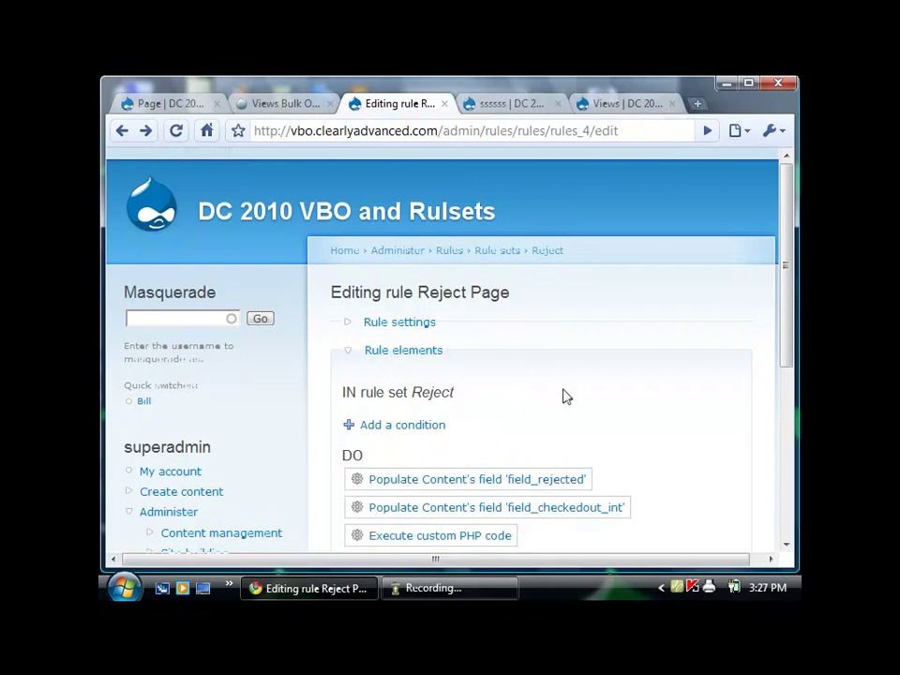
scroll(531, 384, down, 1)
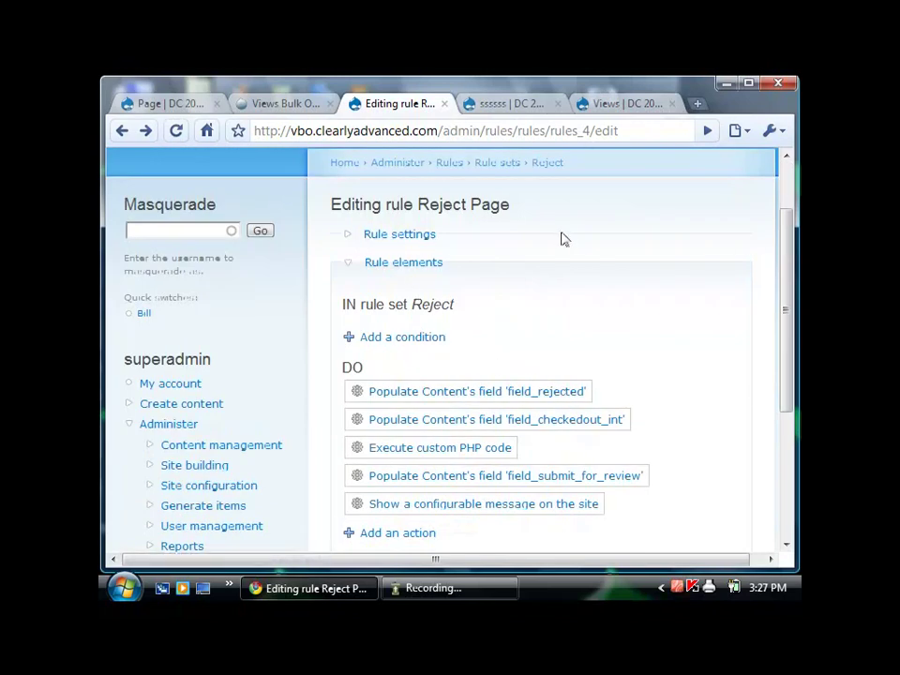
click(124, 131)
scroll(474, 412, up, 4)
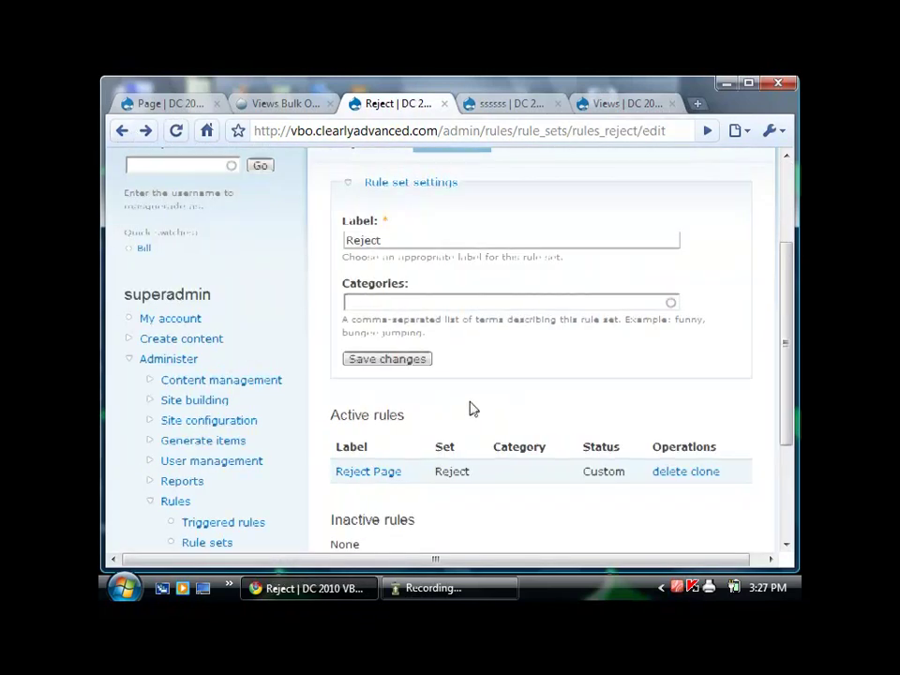
scroll(472, 410, down, 3)
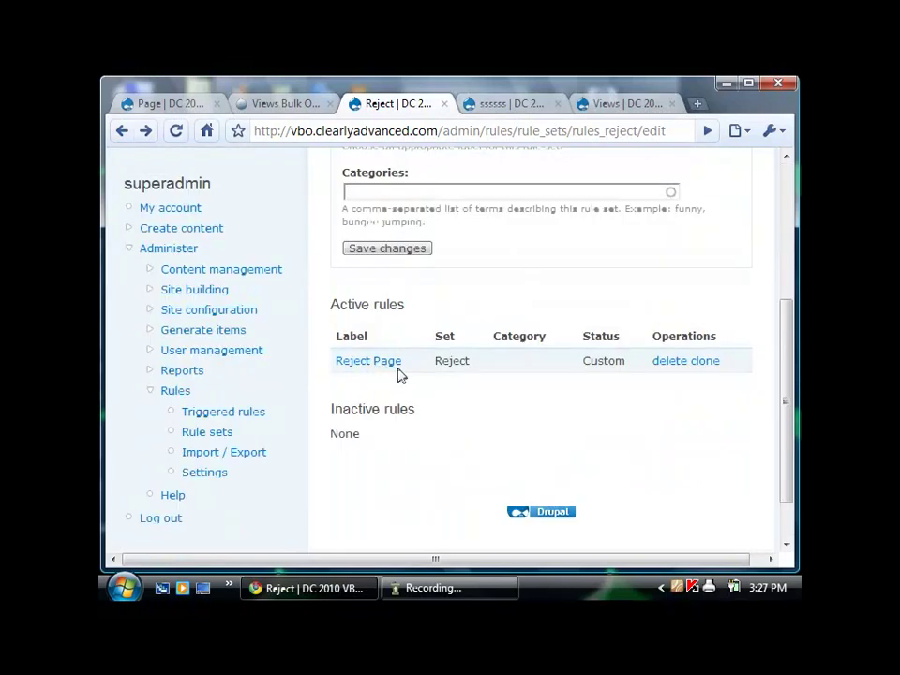
scroll(654, 425, up, 3)
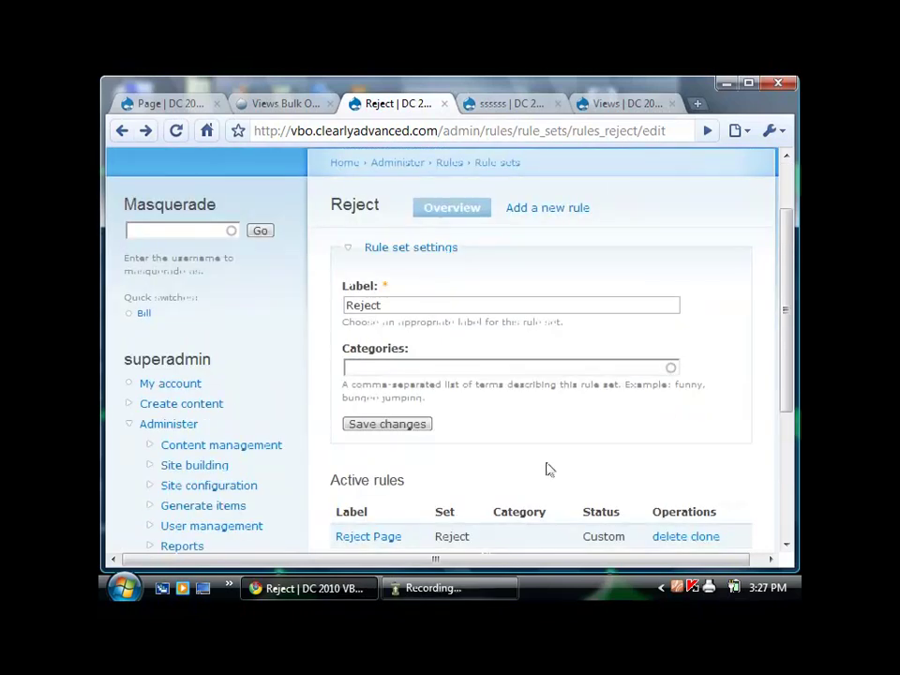
scroll(544, 466, down, 2)
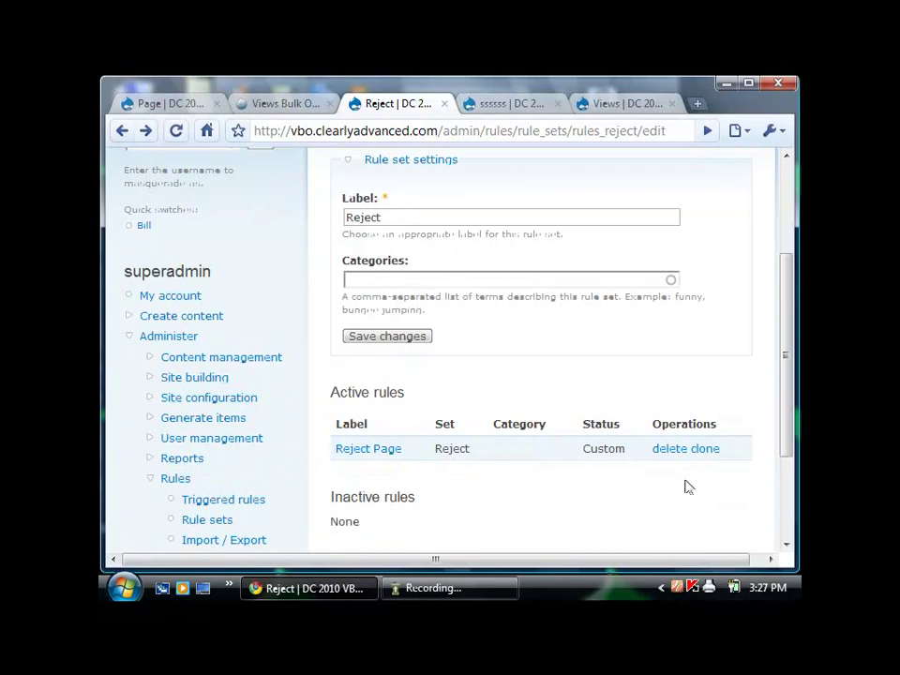
Clone the Reject Page rule within the Reject rule set, label the copy Reject Page2 and save it.
click(705, 450)
scroll(269, 358, down, 3)
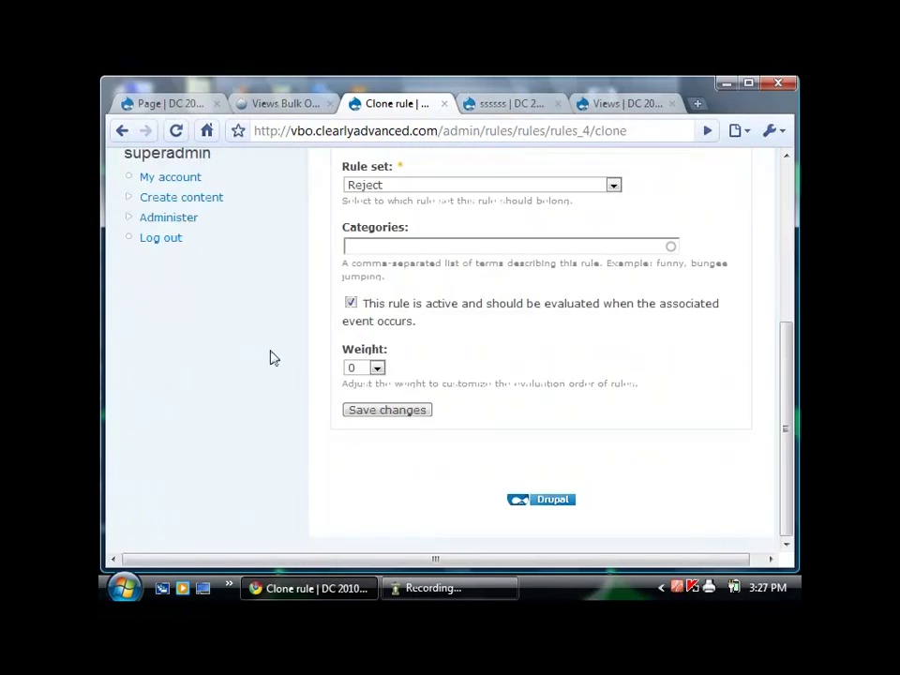
scroll(269, 358, up, 3)
scroll(297, 364, down, 1)
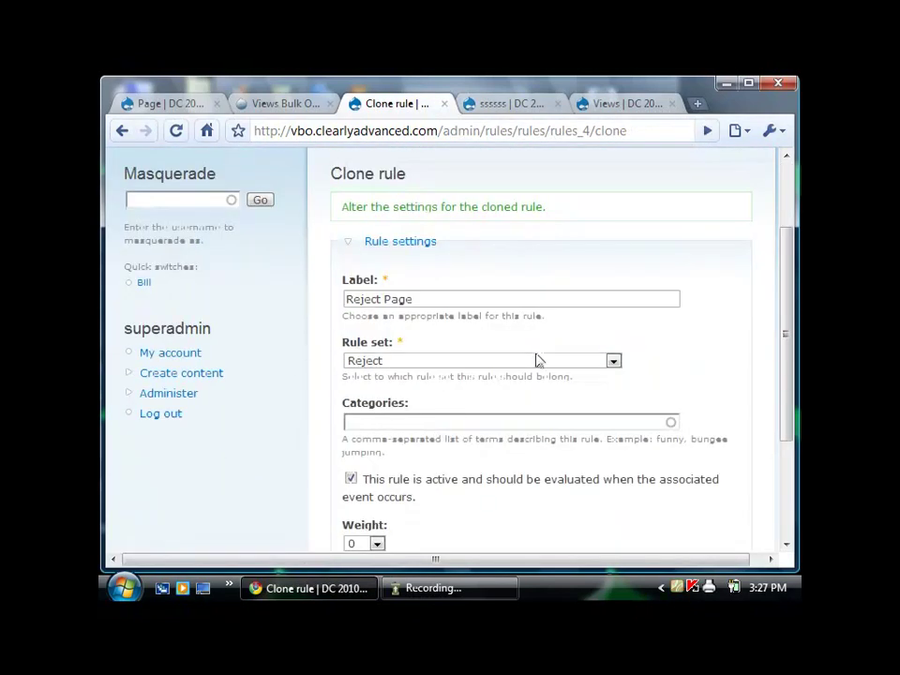
click(536, 360)
click(436, 313)
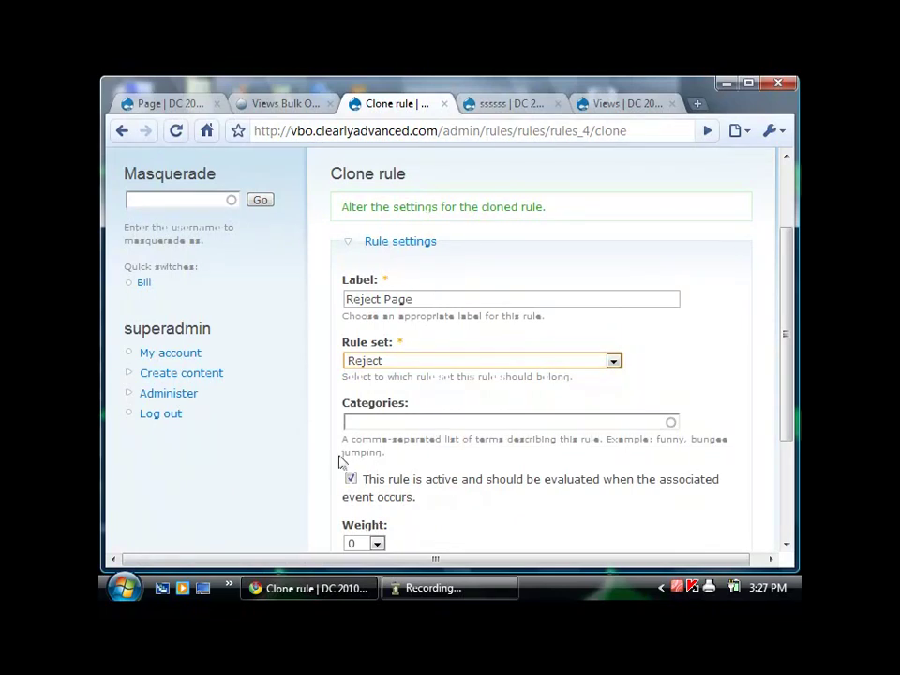
scroll(296, 455, down, 3)
scroll(392, 416, up, 3)
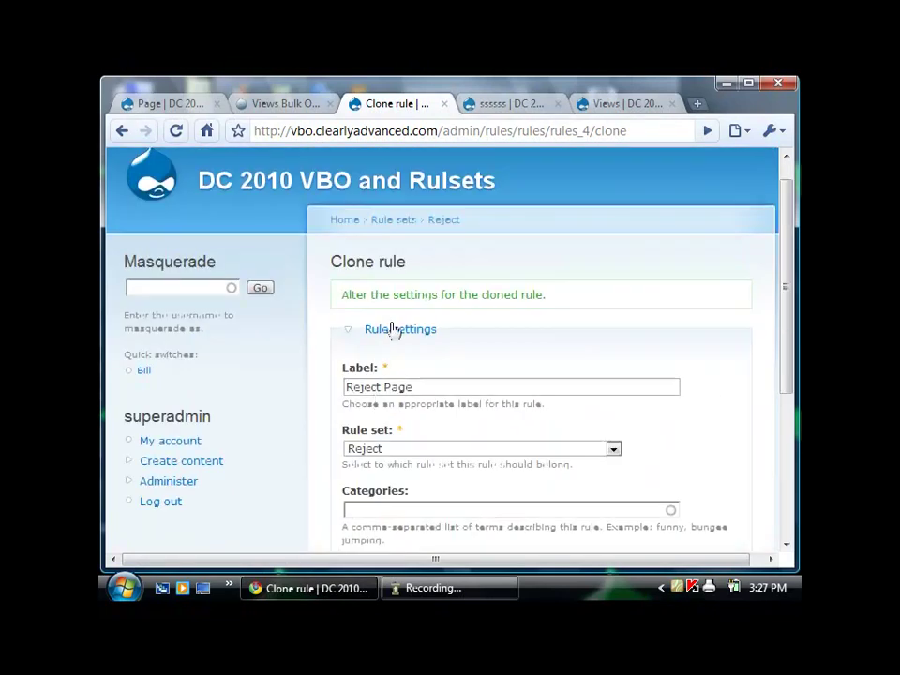
click(433, 384)
text(2)
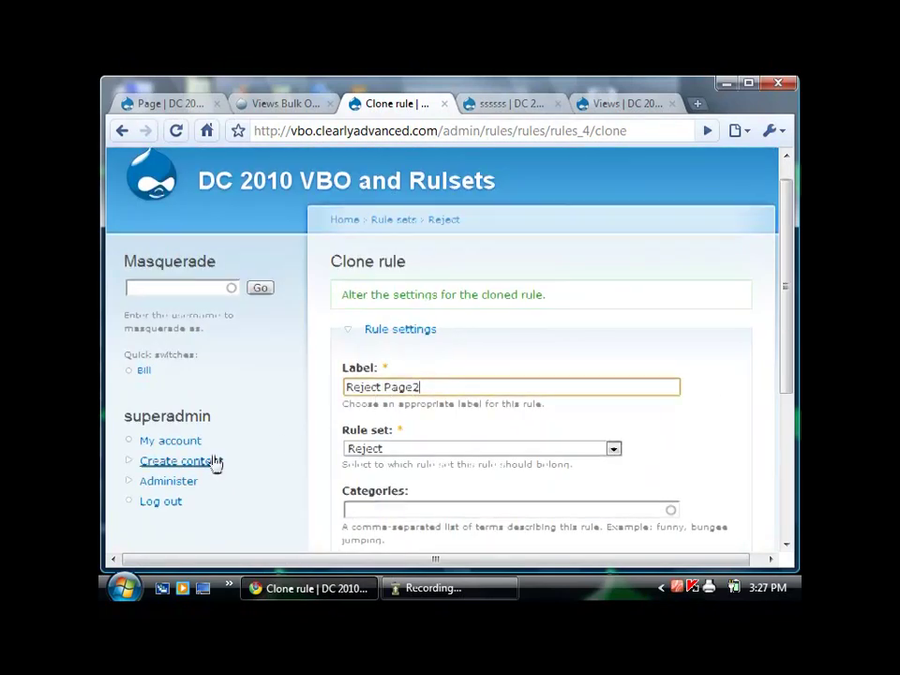
scroll(214, 462, down, 3)
click(400, 410)
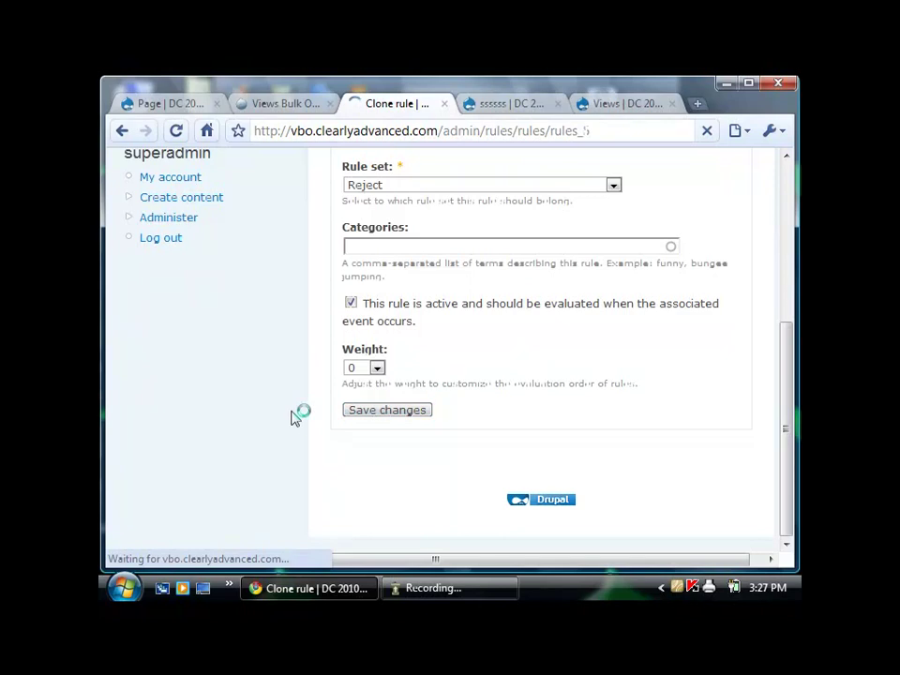
Review the actions carried over into the Reject Page2 rule and return to the list of rule sets.
scroll(290, 419, down, 3)
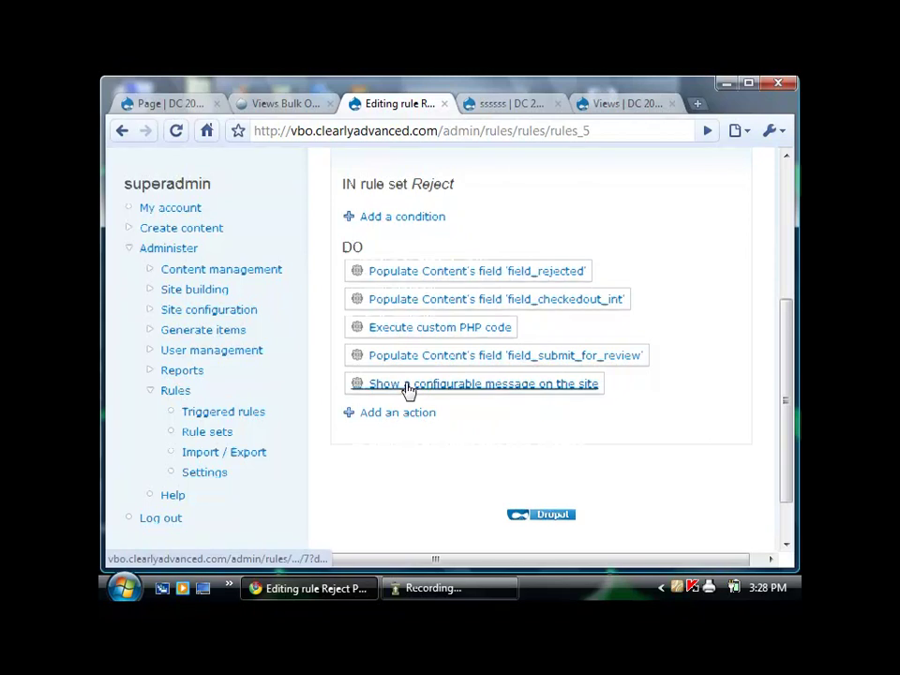
scroll(408, 389, up, 3)
scroll(407, 391, down, 1)
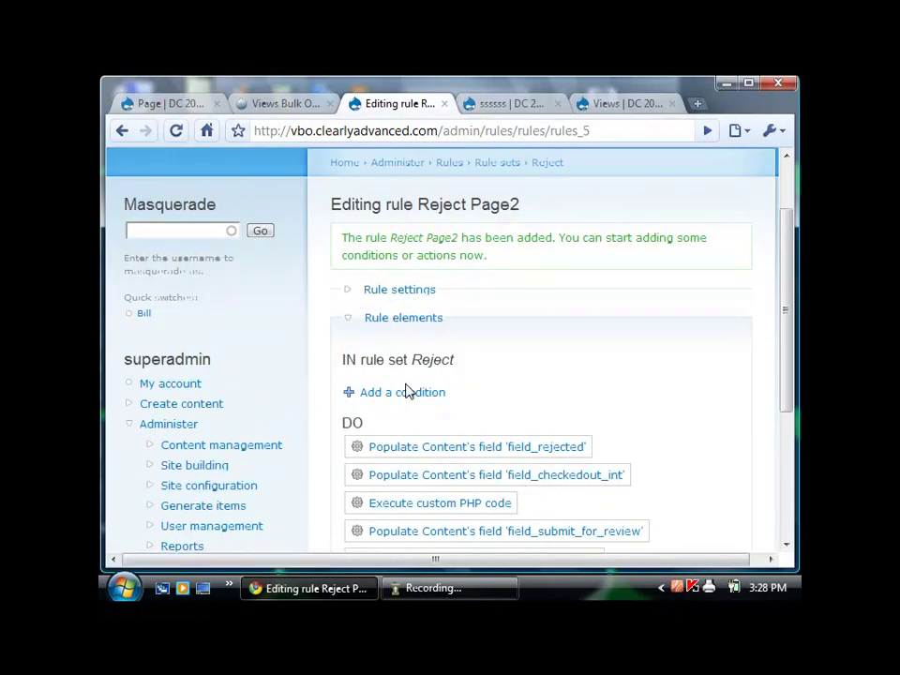
click(122, 132)
click(121, 132)
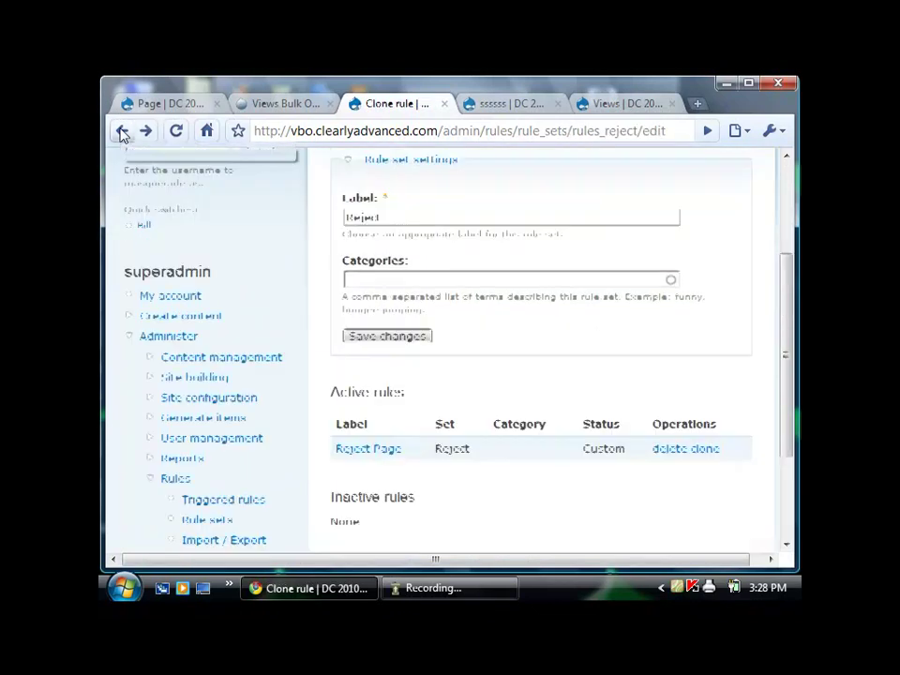
click(122, 131)
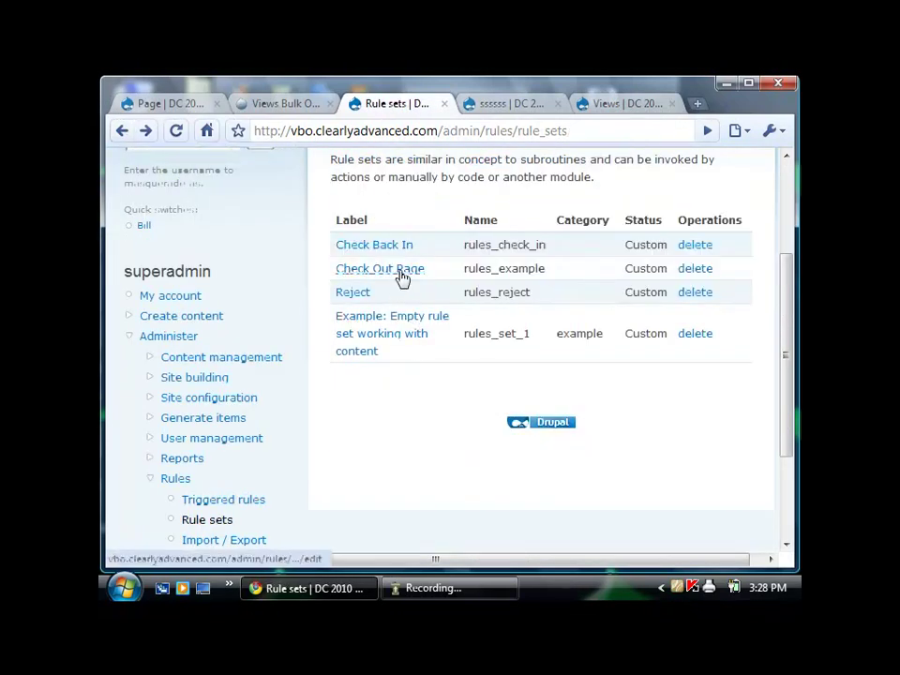
Delete the Reject Page2 rule from the Reject rule set and check the remaining active rules.
click(346, 301)
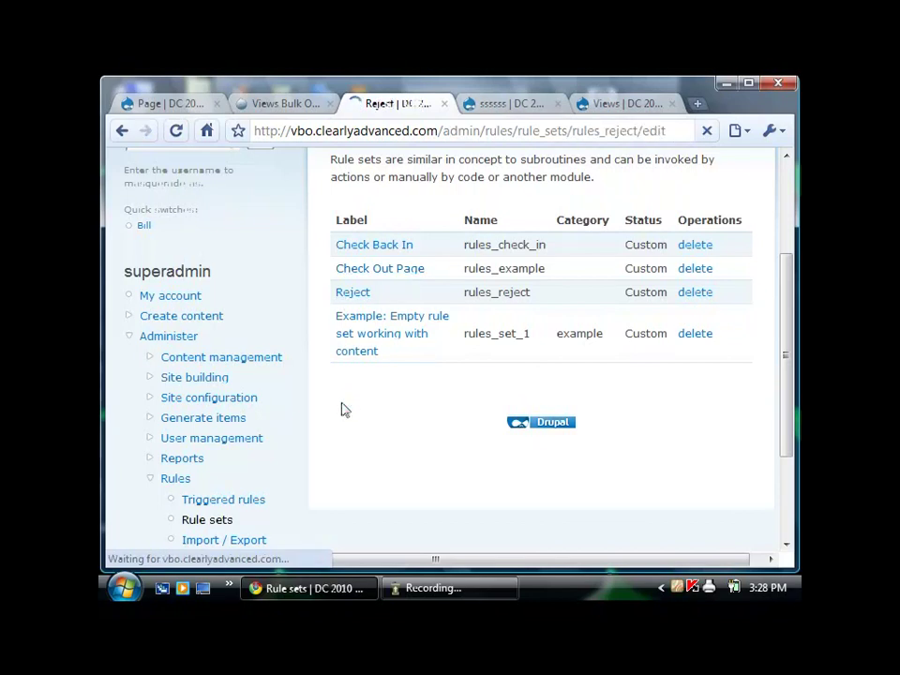
scroll(340, 410, down, 4)
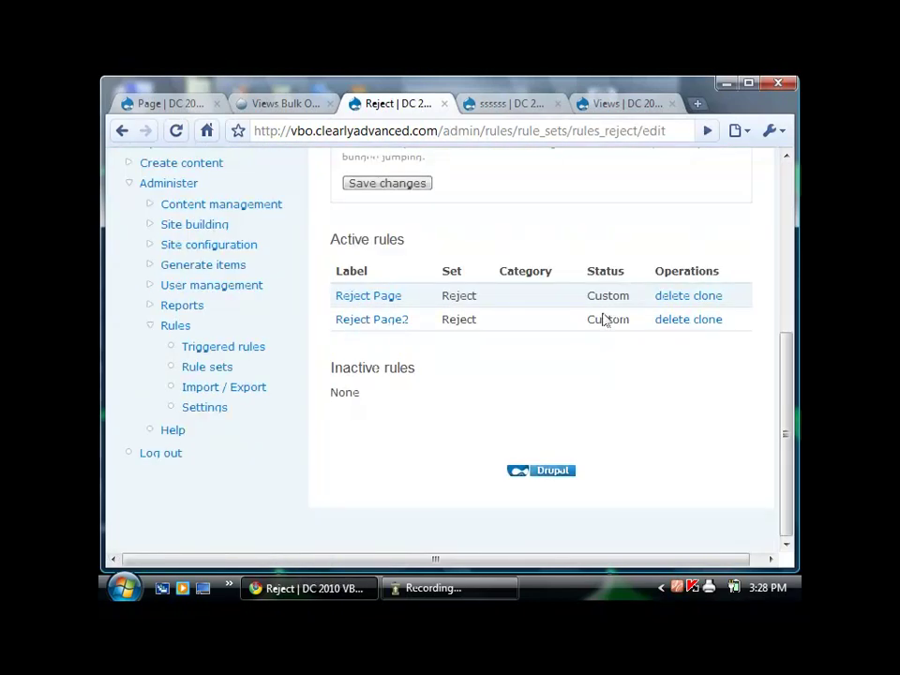
click(671, 320)
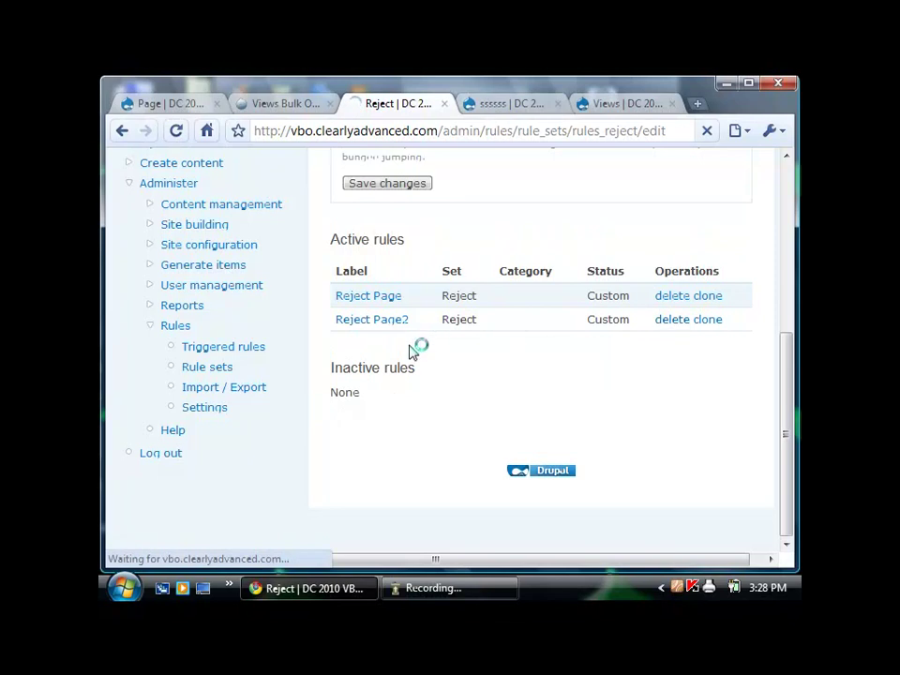
click(357, 332)
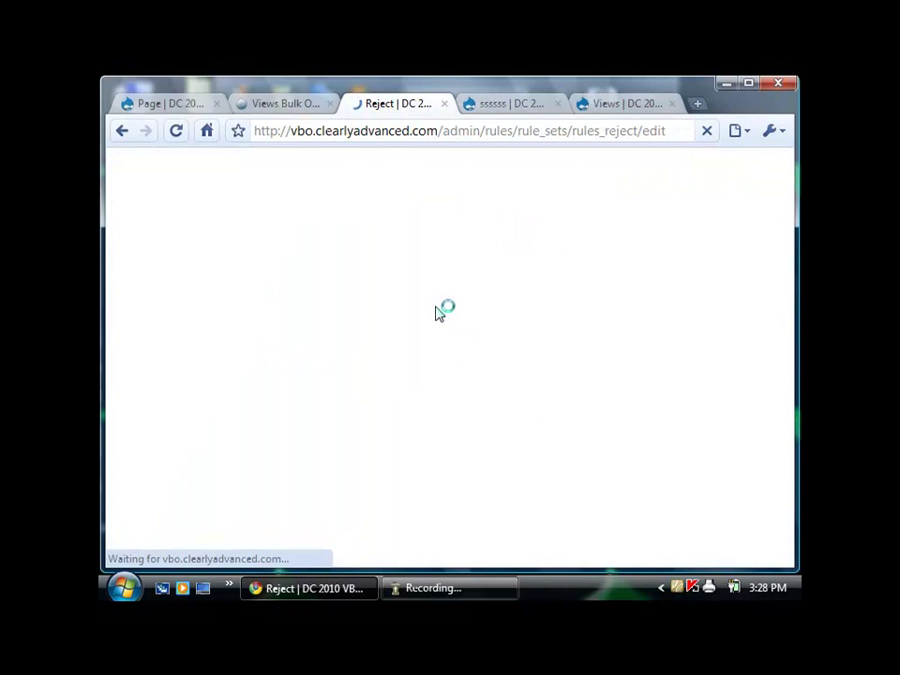
scroll(447, 314, down, 3)
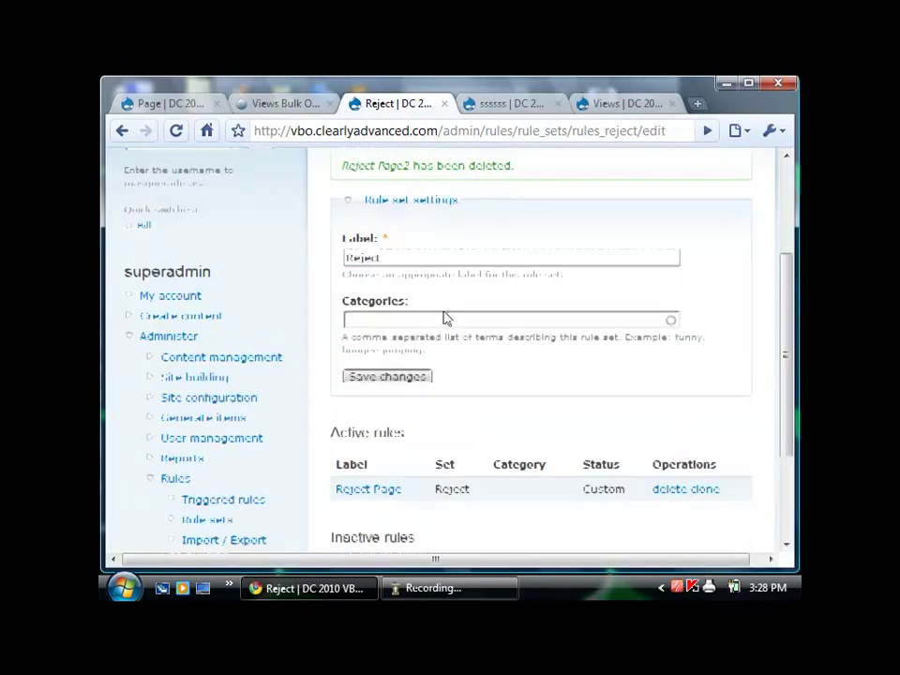
scroll(443, 313, down, 3)
scroll(446, 318, up, 6)
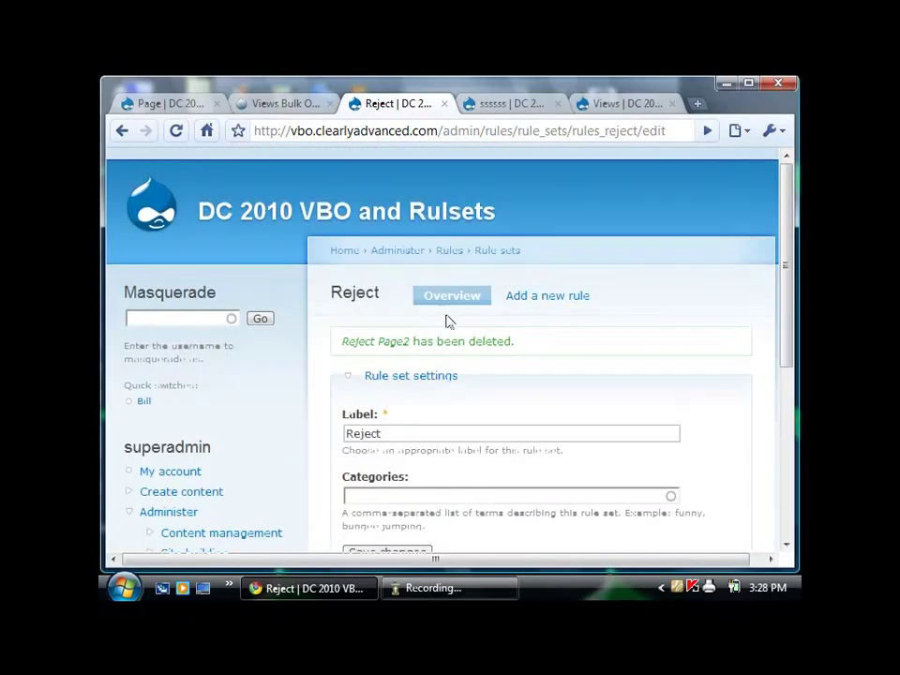
Check the ssssss page's Checked In/Out, Submit for Review, Writer, Reject and Users ID fields.
click(506, 103)
scroll(312, 224, down, 6)
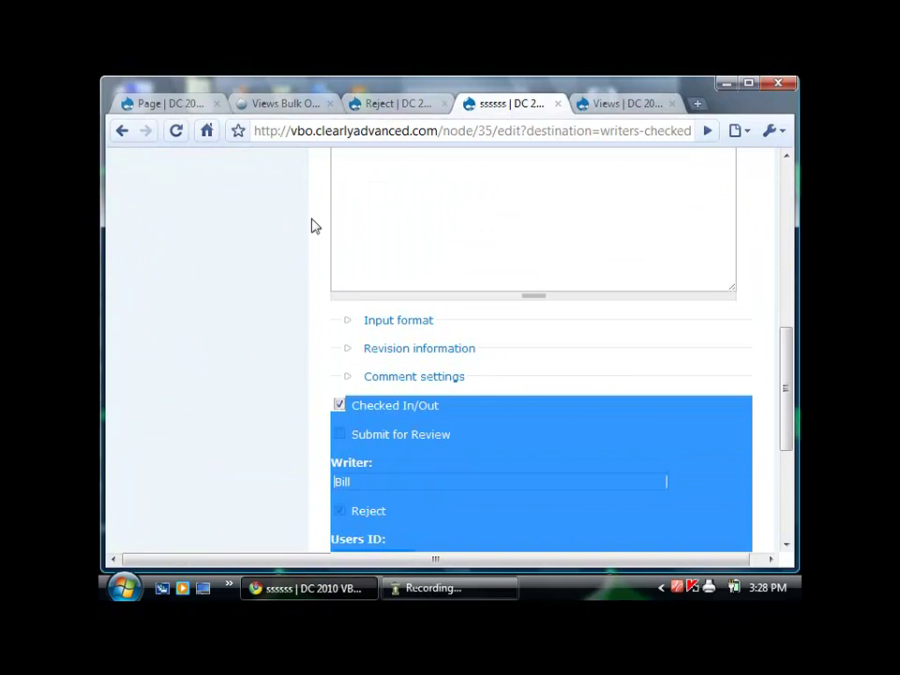
scroll(253, 452, down, 2)
click(495, 287)
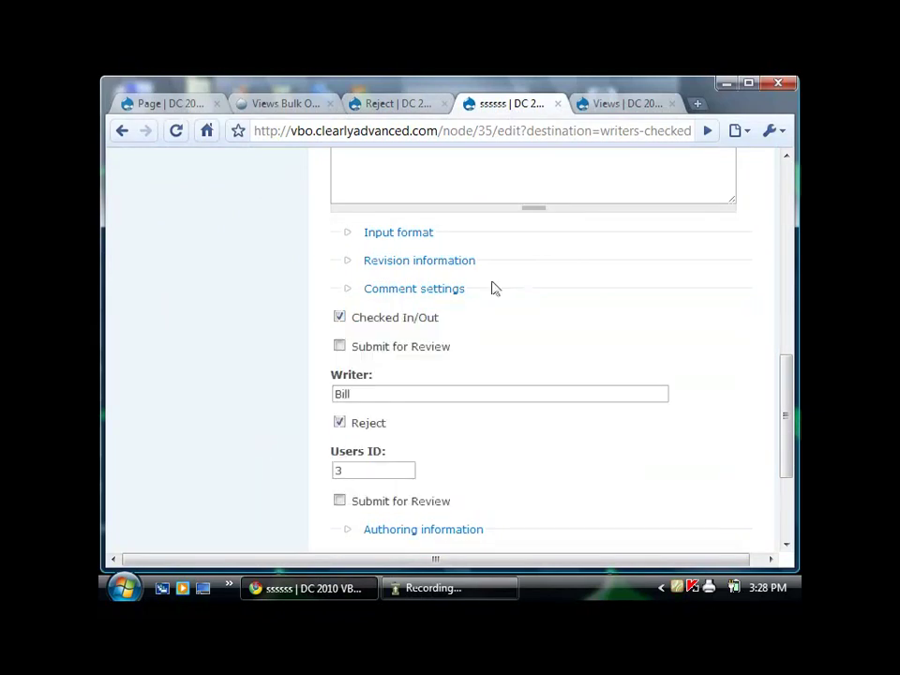
Open the vbo1 view for editing, examine its Checked and Submit for filters and its fields, and return to the views list.
click(394, 105)
click(615, 107)
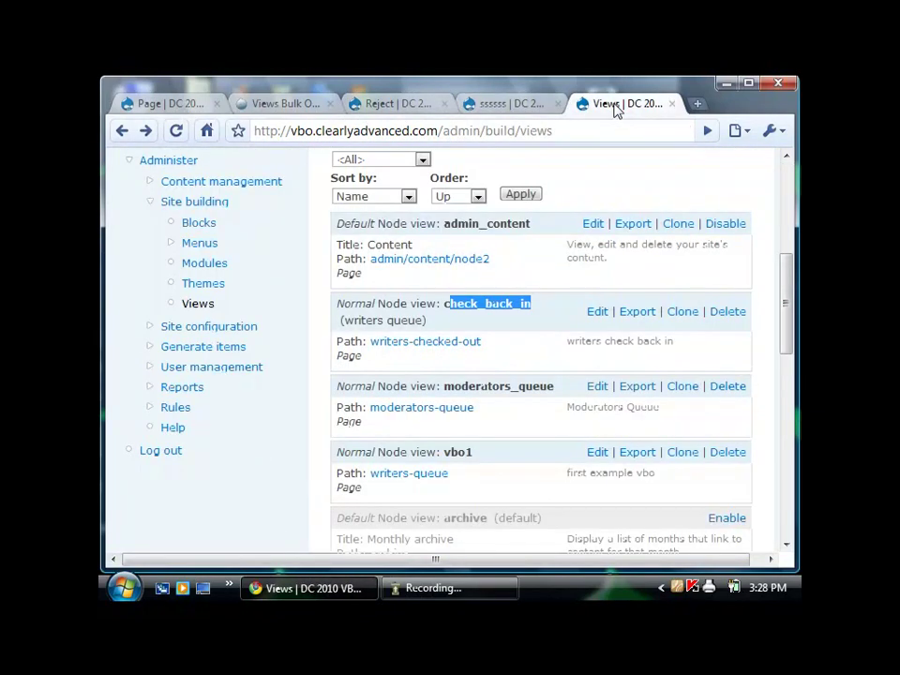
click(513, 356)
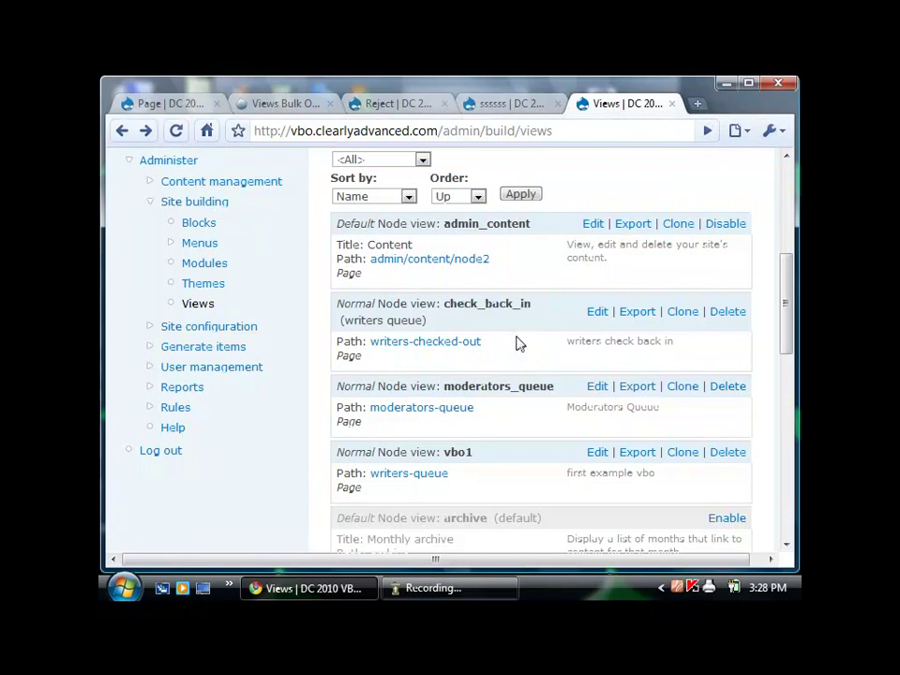
scroll(548, 283, down, 3)
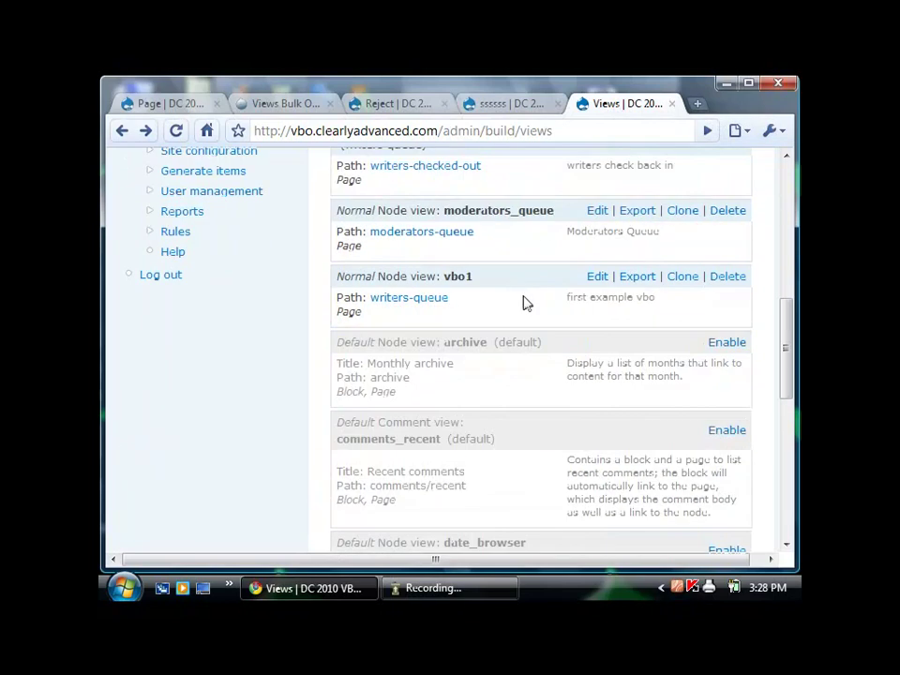
click(606, 283)
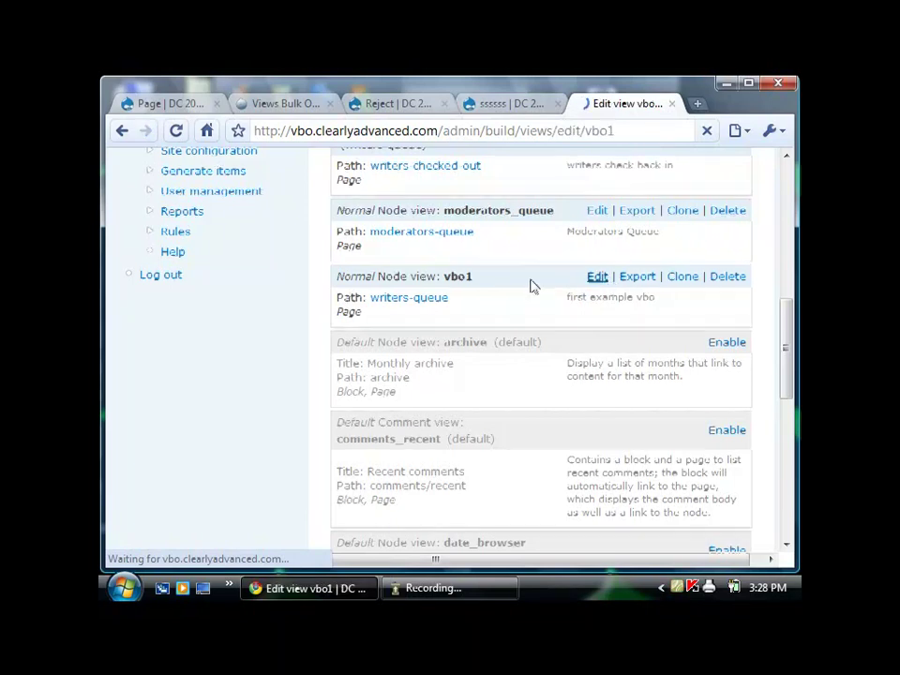
scroll(300, 478, down, 8)
scroll(303, 459, up, 3)
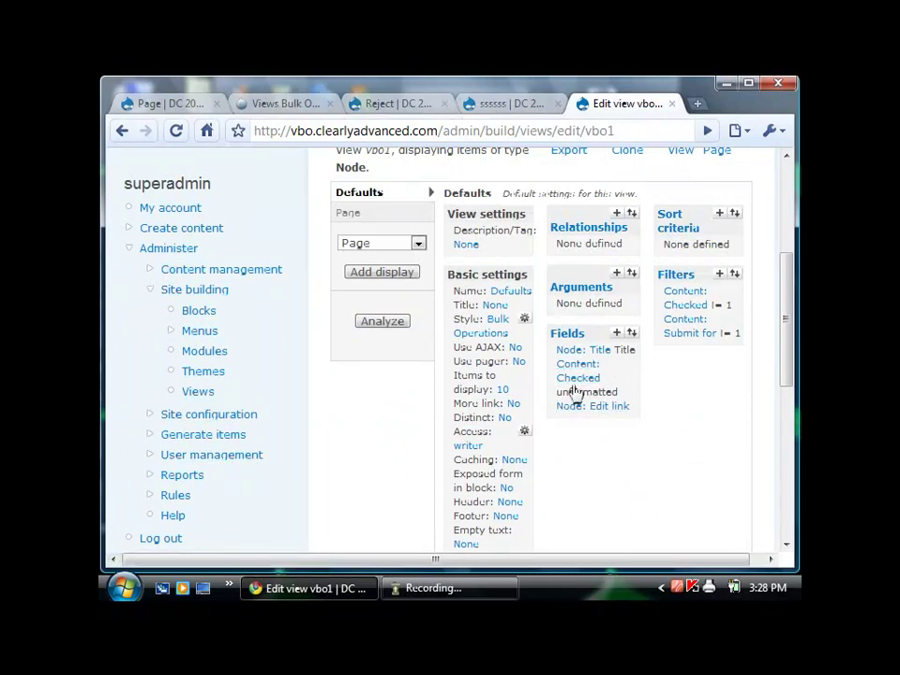
scroll(433, 336, up, 5)
scroll(500, 428, down, 2)
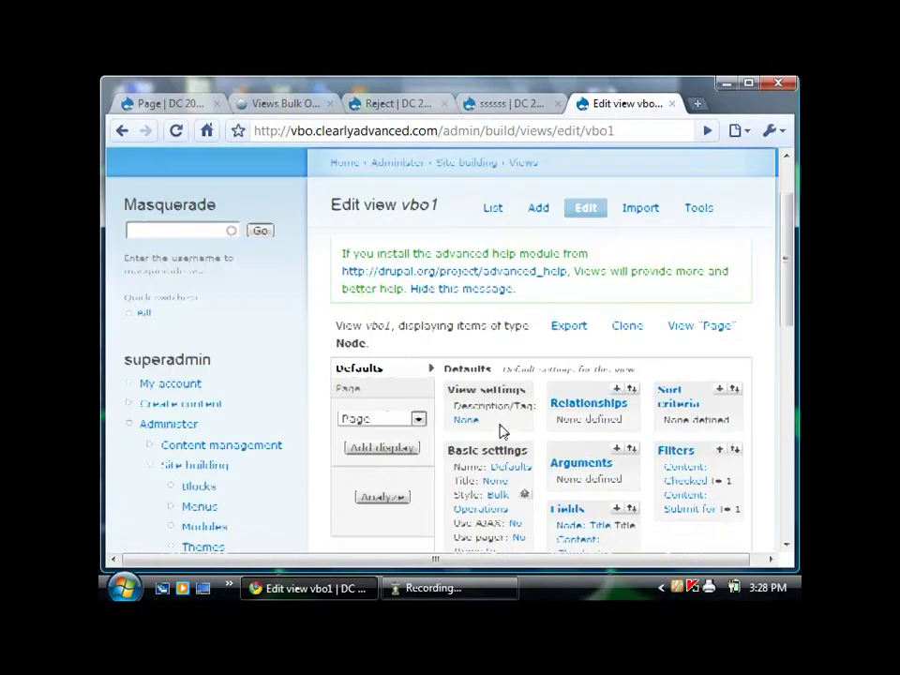
scroll(553, 403, down, 3)
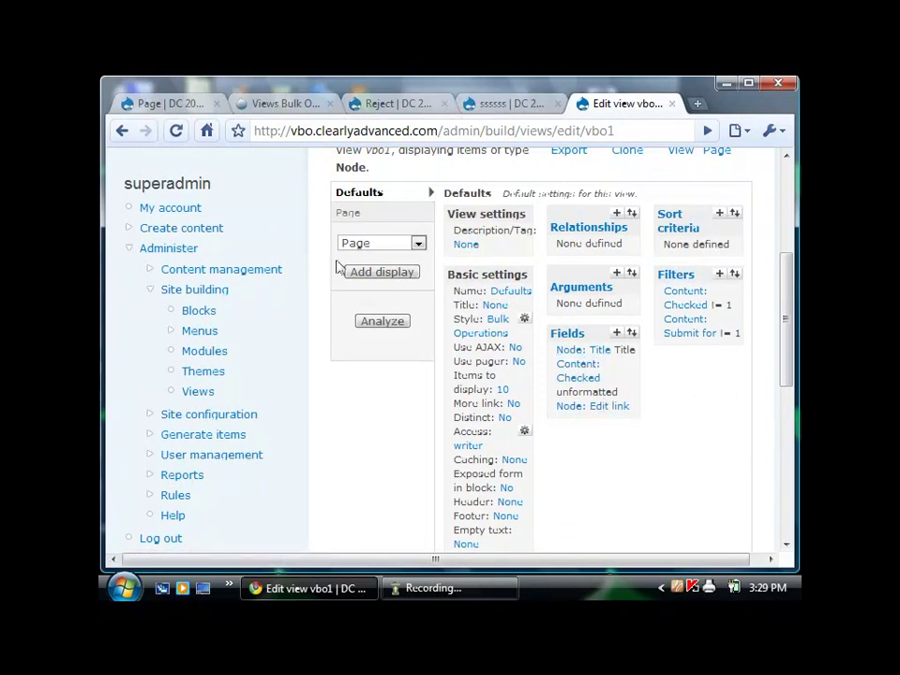
click(134, 132)
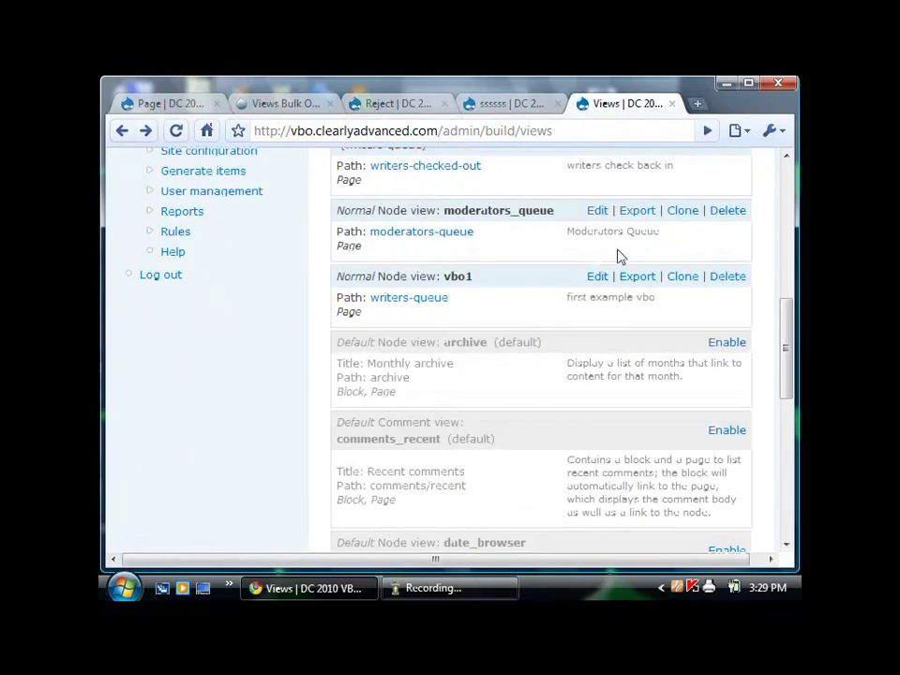
Open the check_back_in view for editing and examine its user argument, fields and filters.
scroll(599, 281, up, 1)
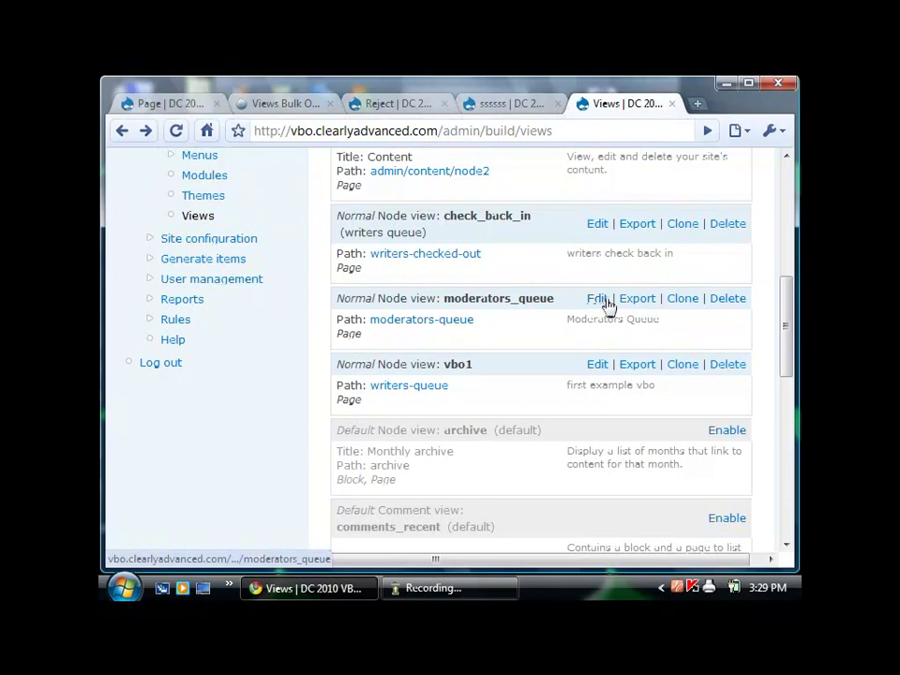
click(598, 224)
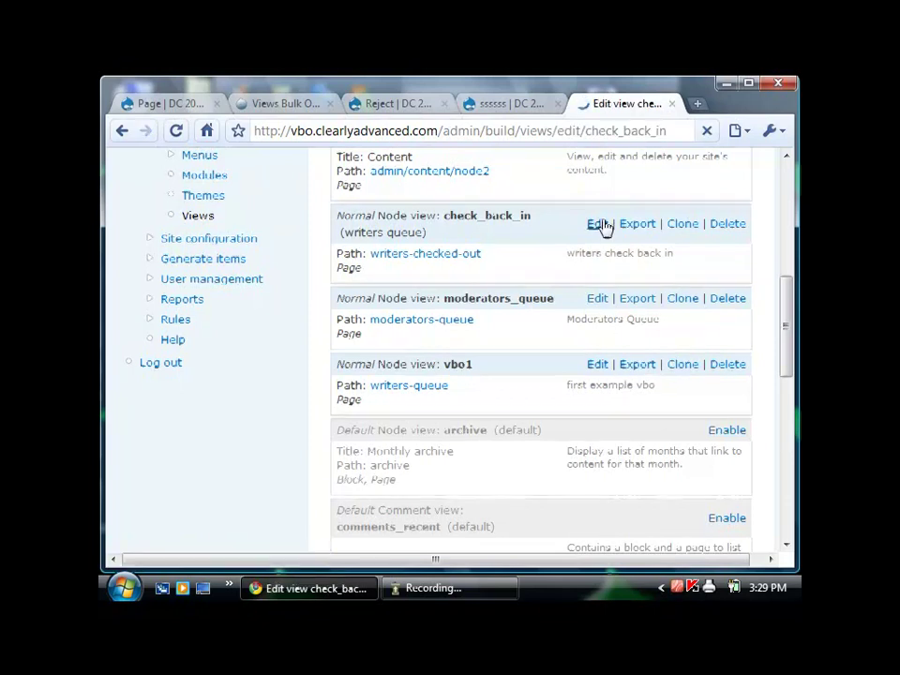
scroll(525, 295, down, 4)
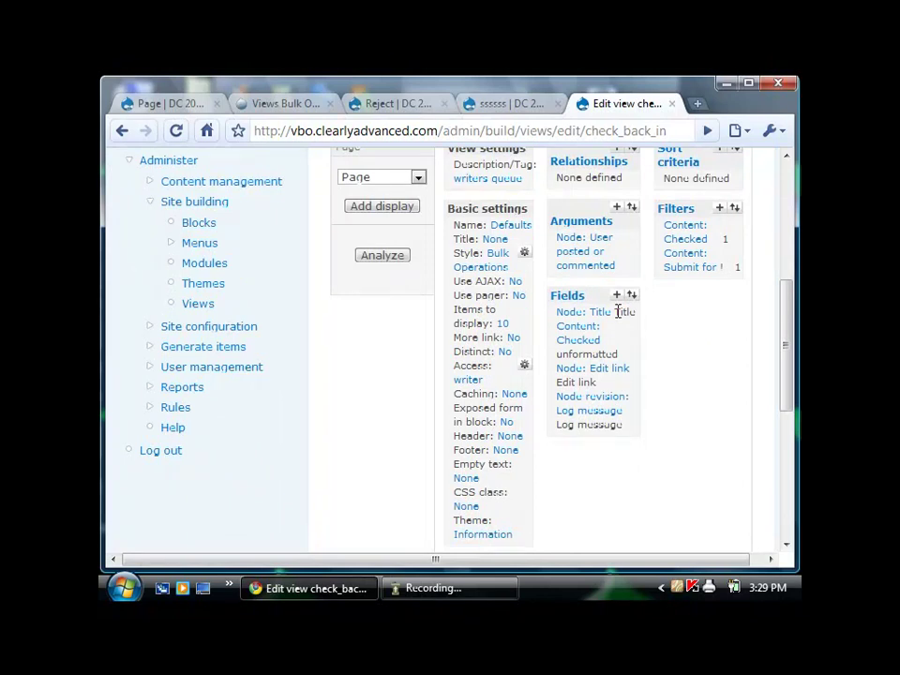
Examine the check_back_in view's style choice and its Bulk Operations style options, including the grouping field and operation display settings.
click(500, 256)
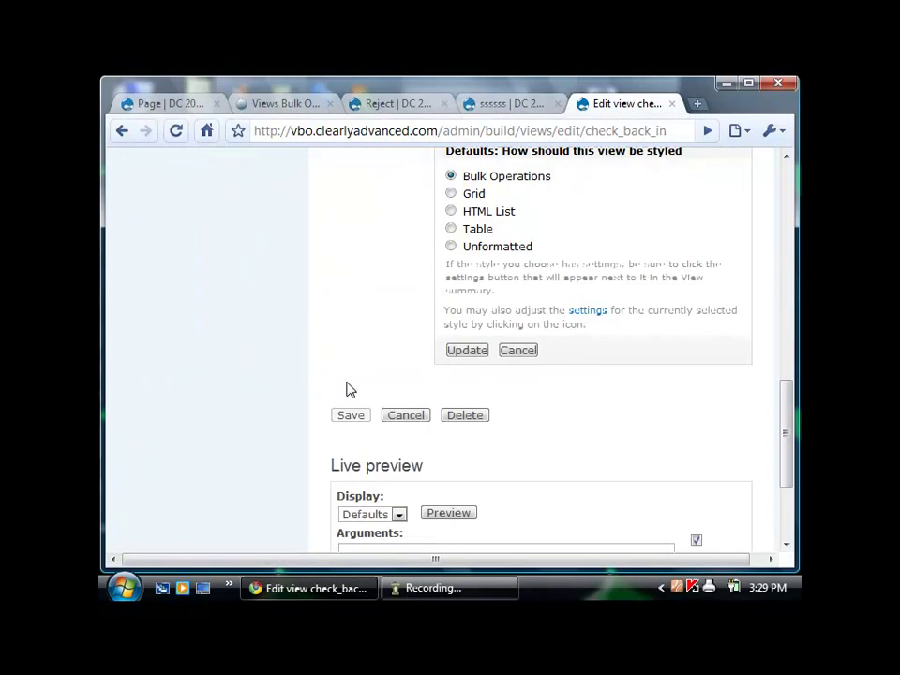
scroll(345, 389, up, 5)
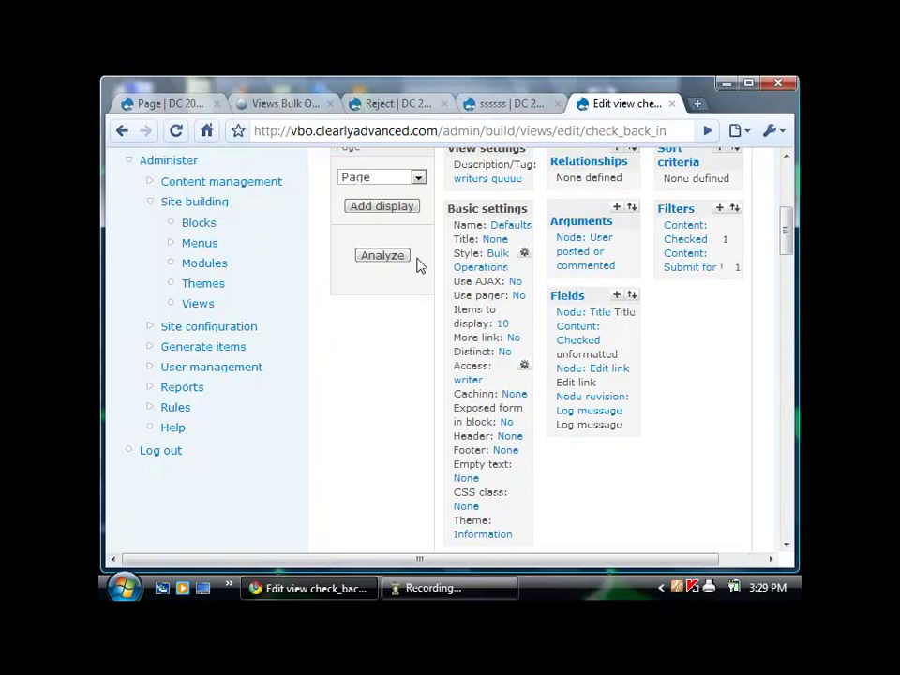
scroll(473, 273, down, 6)
scroll(461, 276, up, 2)
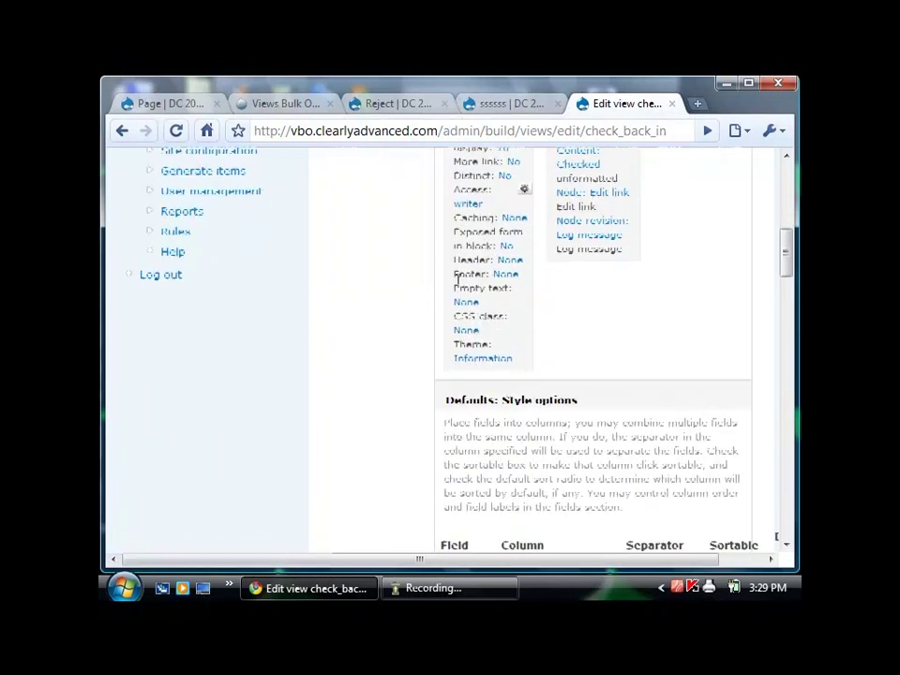
scroll(456, 291, down, 3)
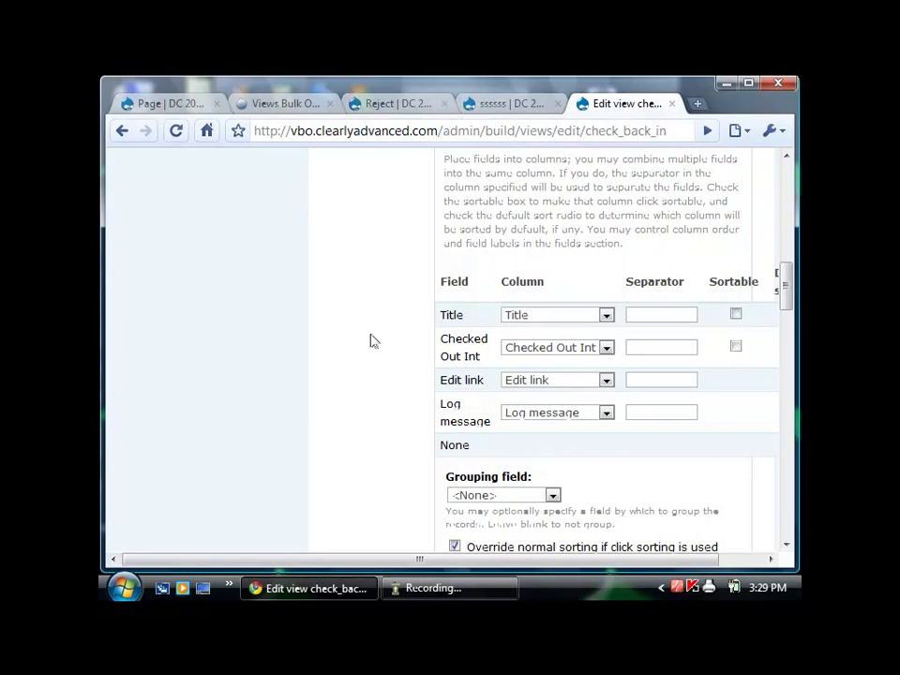
scroll(372, 341, down, 3)
scroll(370, 358, down, 3)
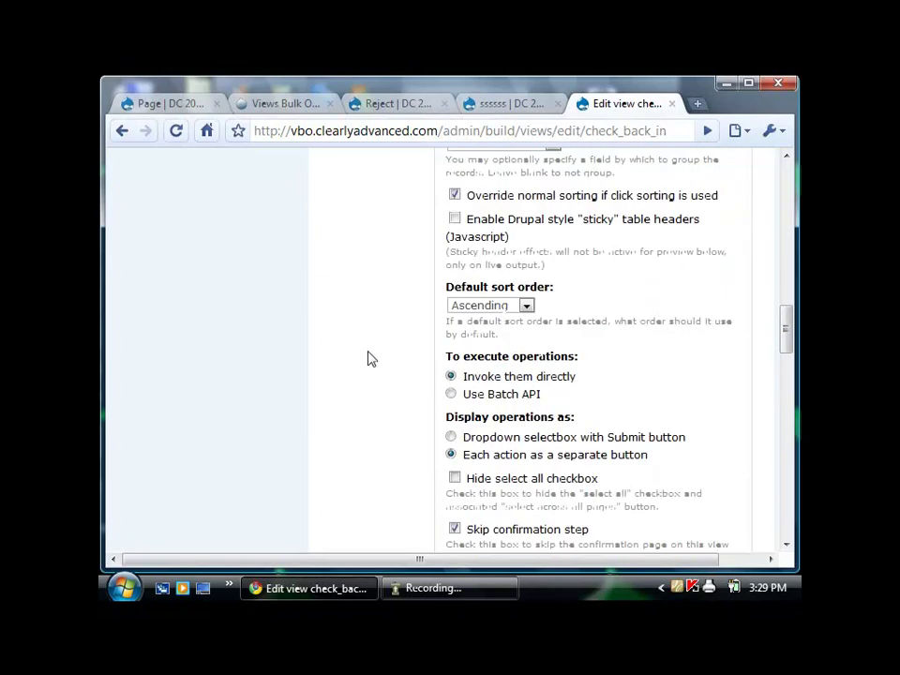
scroll(371, 358, up, 1)
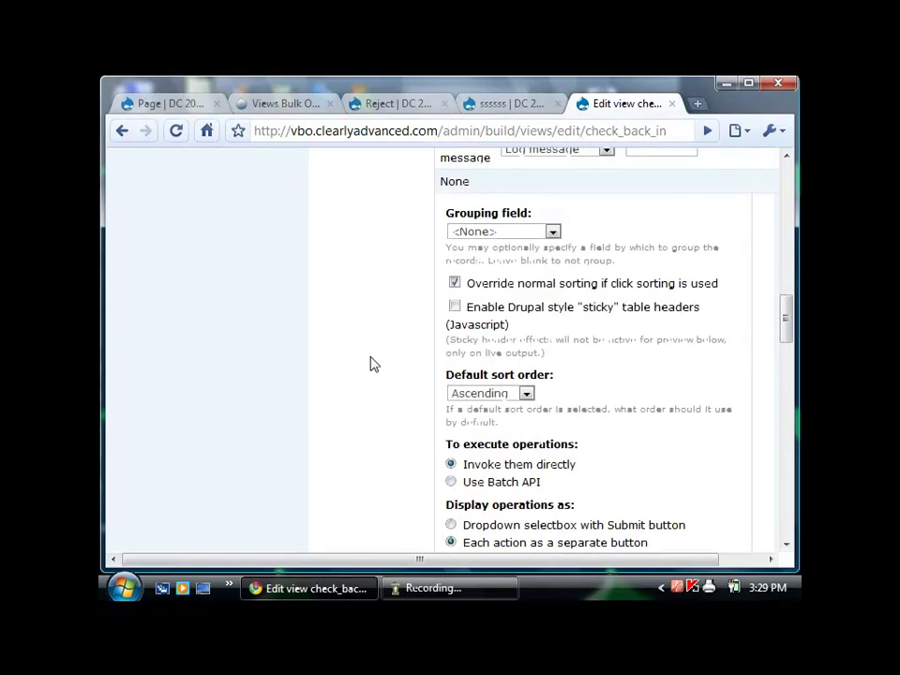
scroll(372, 365, down, 2)
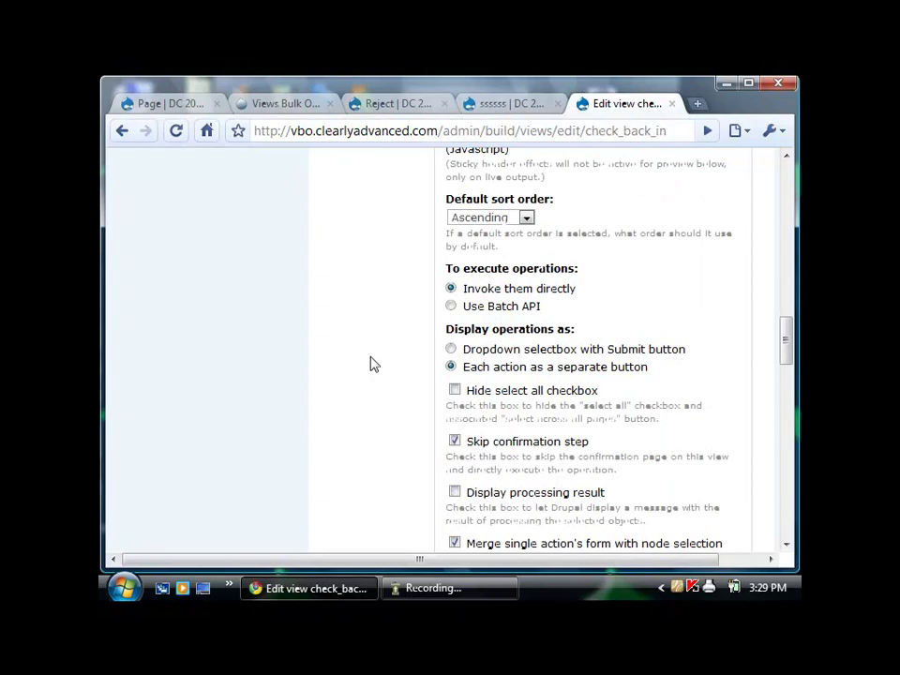
scroll(371, 364, up, 12)
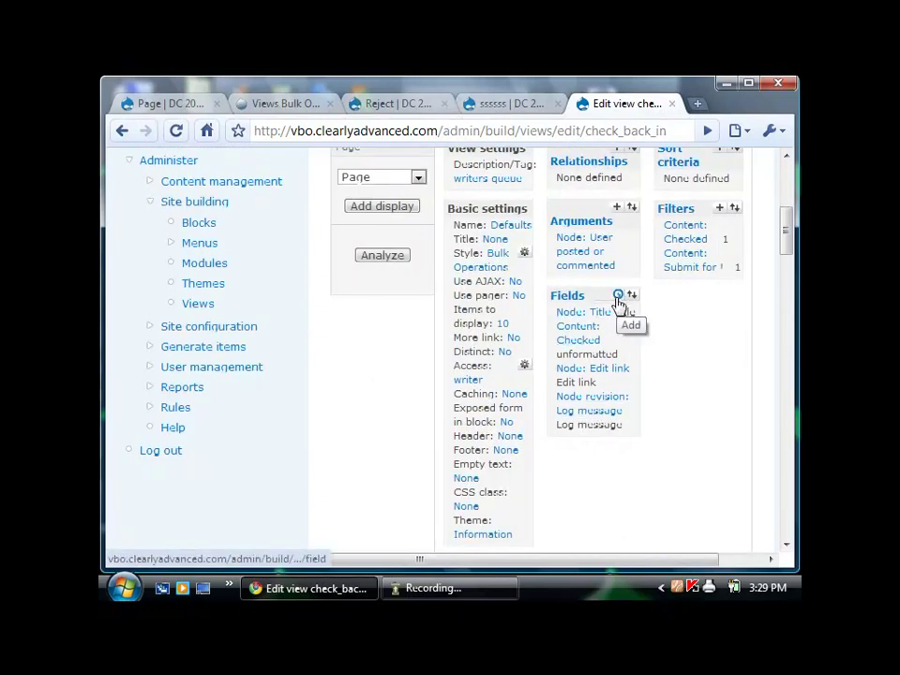
Add the Content: Rejected (field_rejected) field to the view's default display.
click(618, 296)
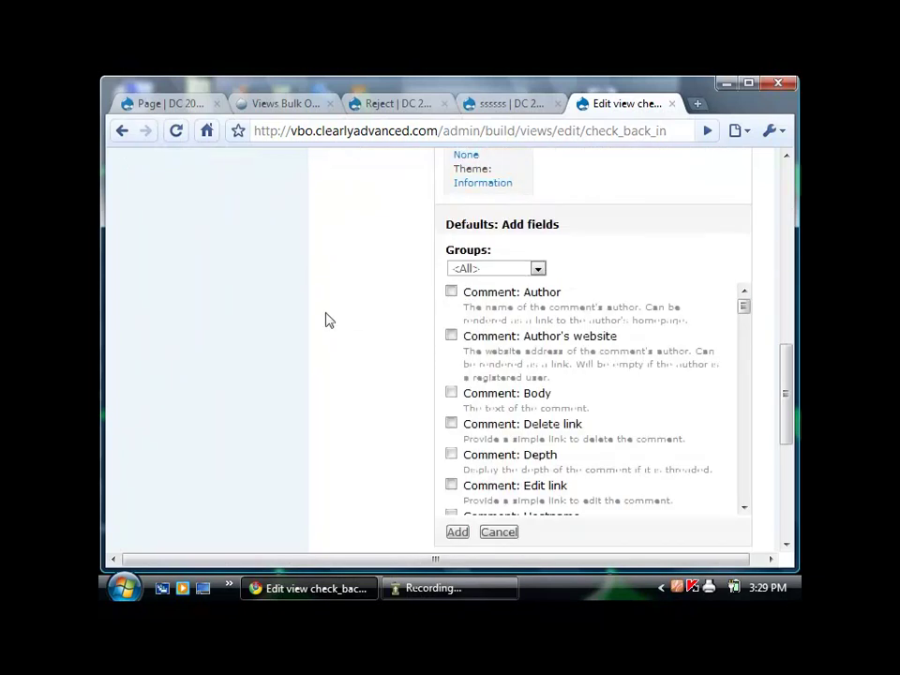
click(522, 269)
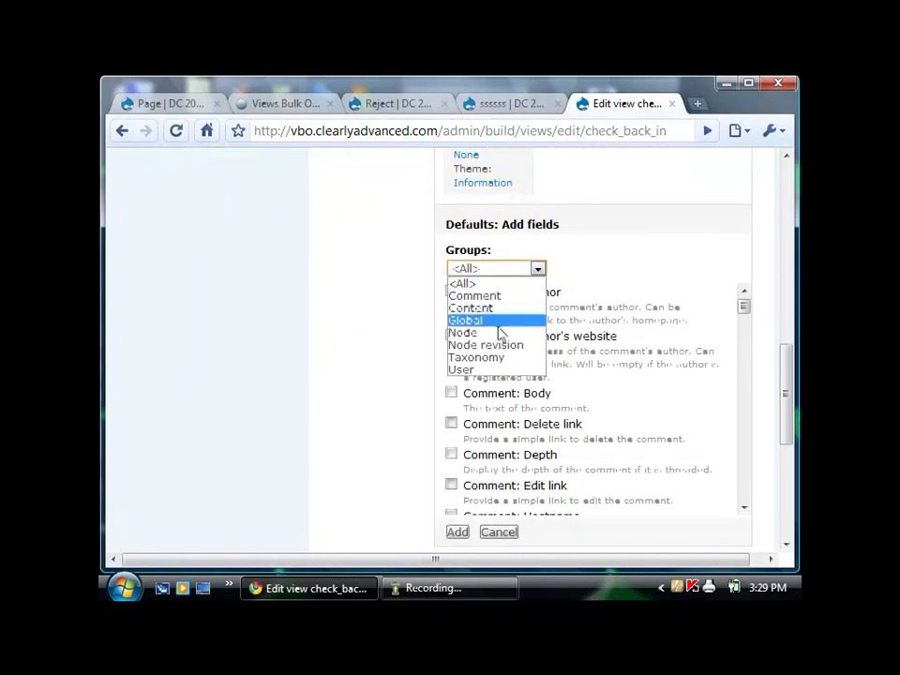
click(504, 309)
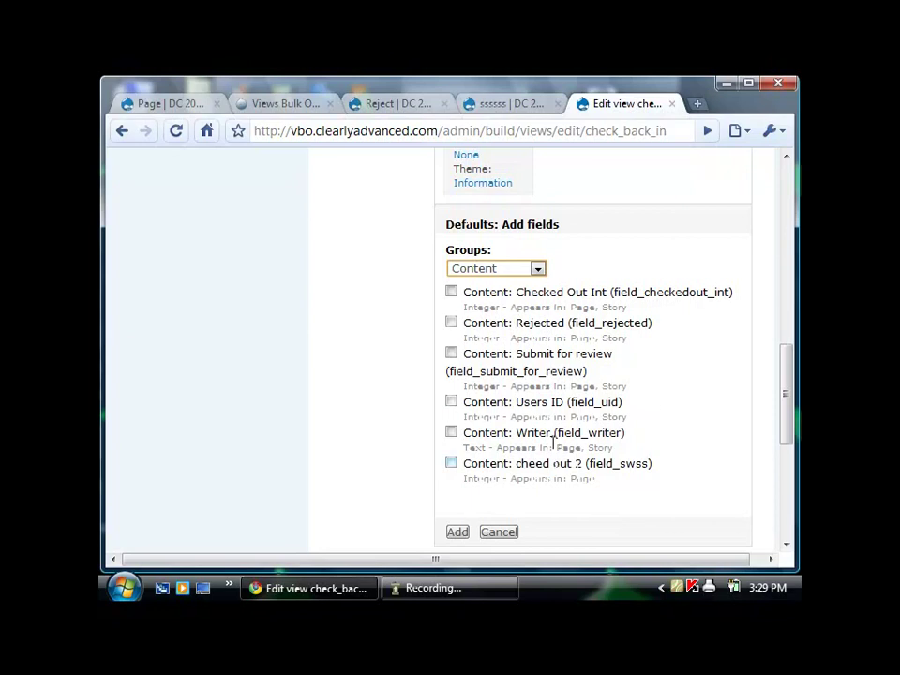
click(548, 324)
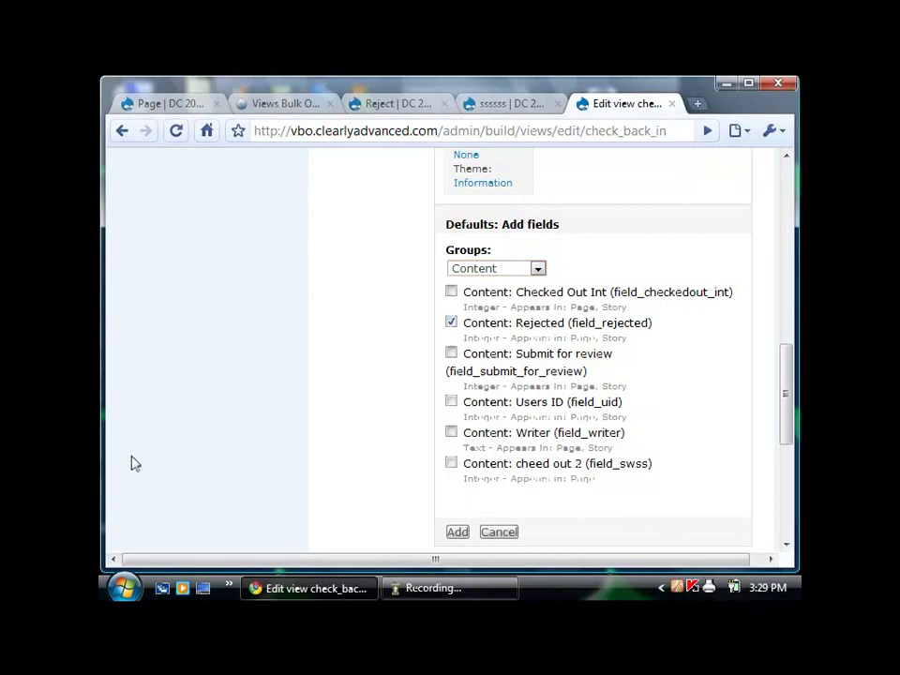
click(458, 532)
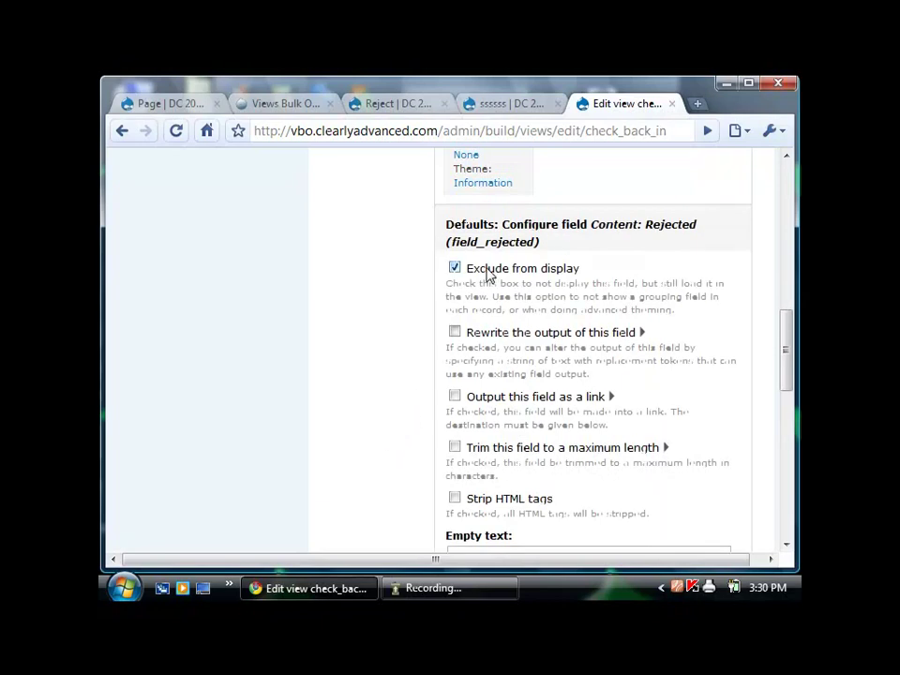
Exclude the Rejected field from display, give it the custom label REJECTED PAGES, and update its configuration.
scroll(381, 372, down, 4)
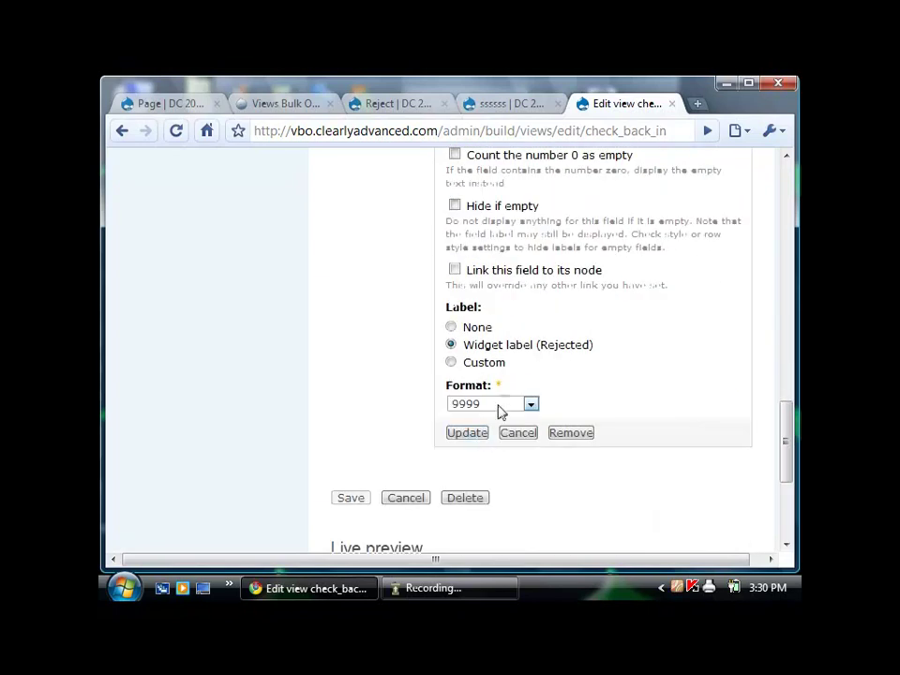
click(484, 364)
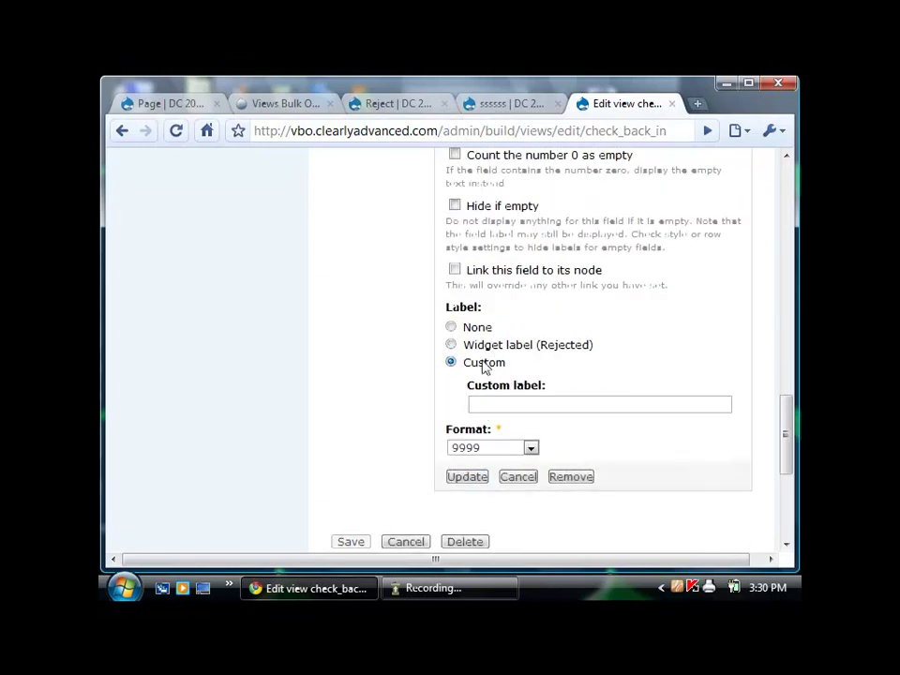
click(537, 398)
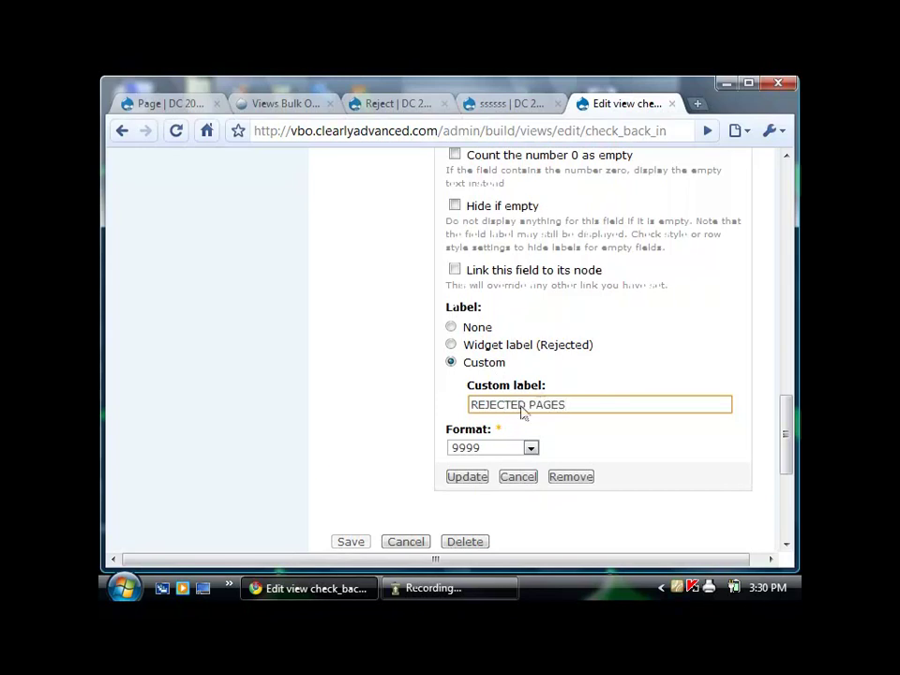
click(468, 478)
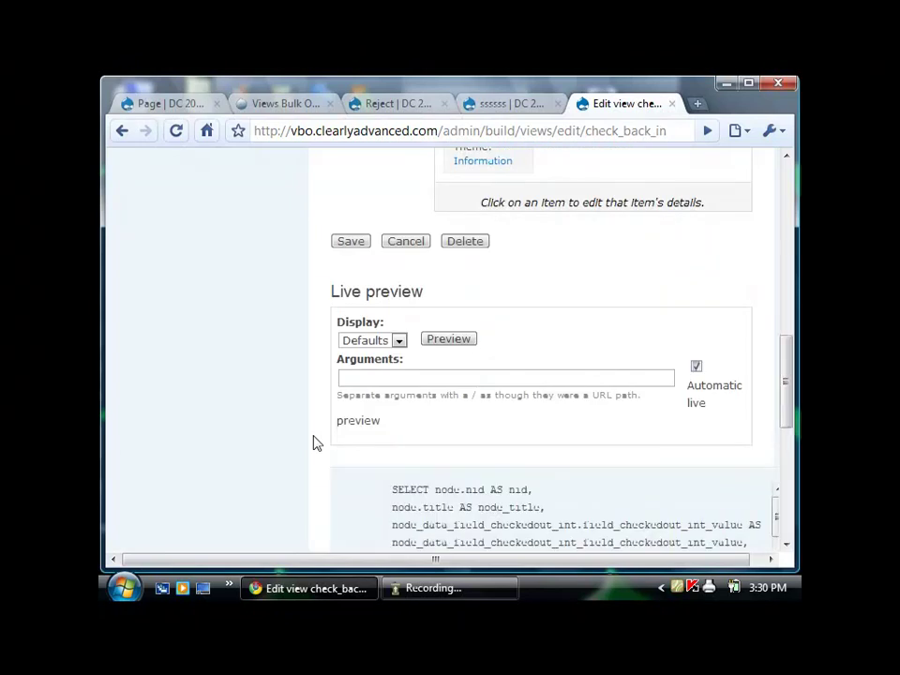
Preview the view with argument 3 and examine the listed pages, edit links and log messages.
click(451, 375)
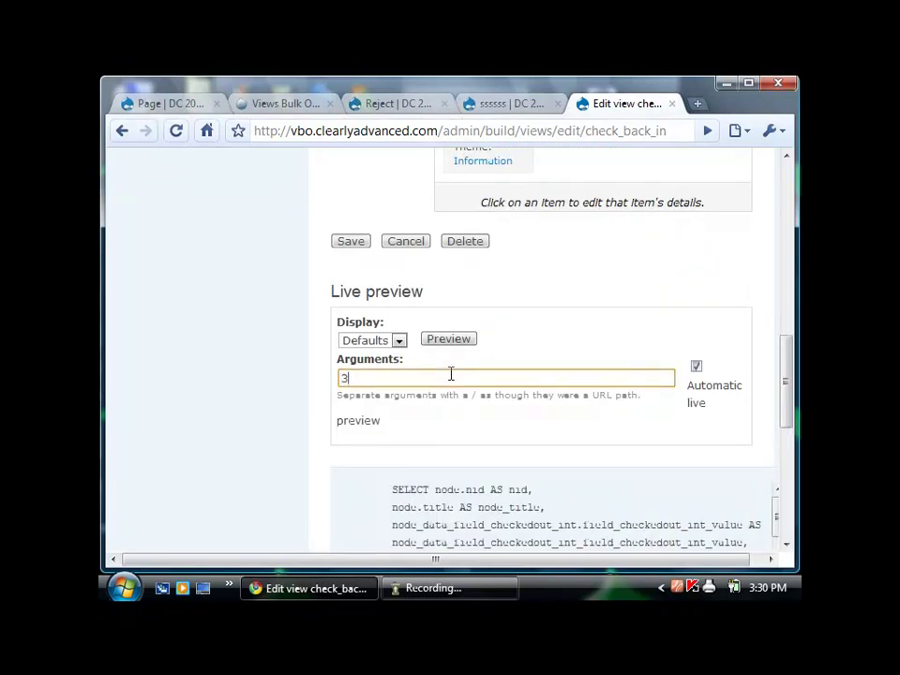
text(3)
click(448, 339)
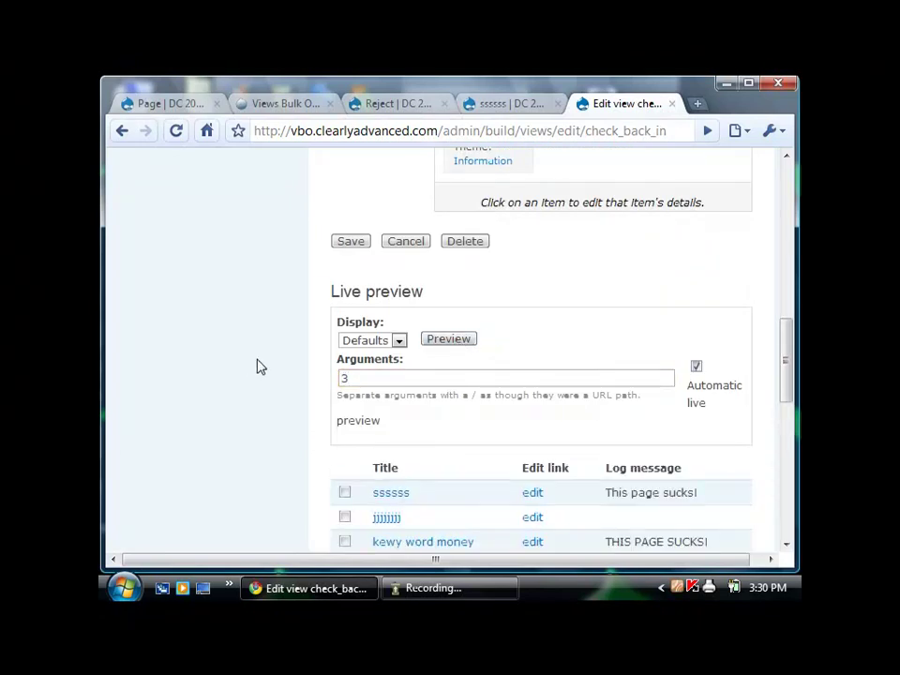
scroll(257, 368, down, 2)
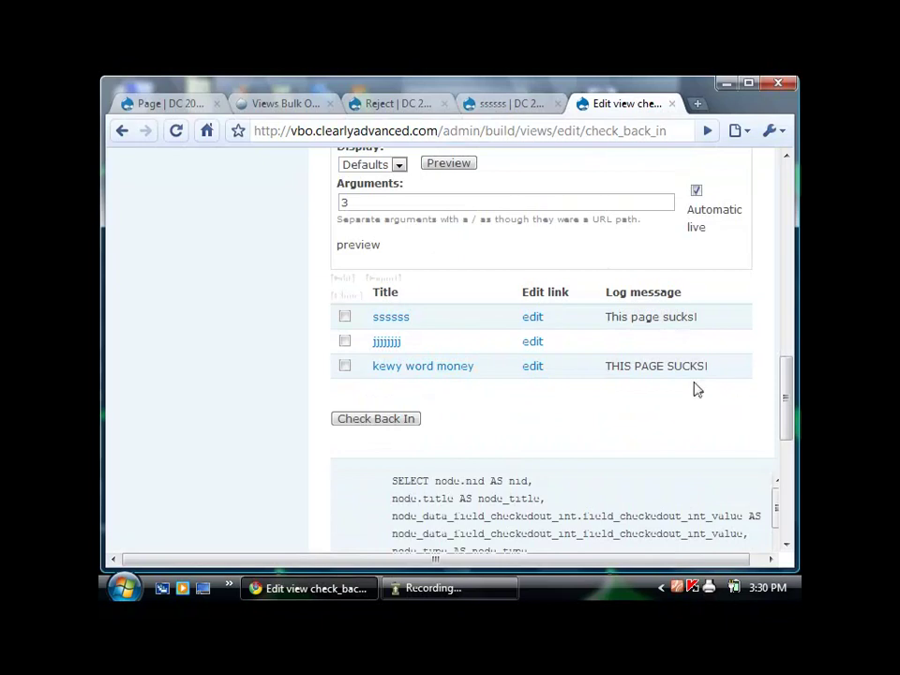
scroll(454, 374, up, 5)
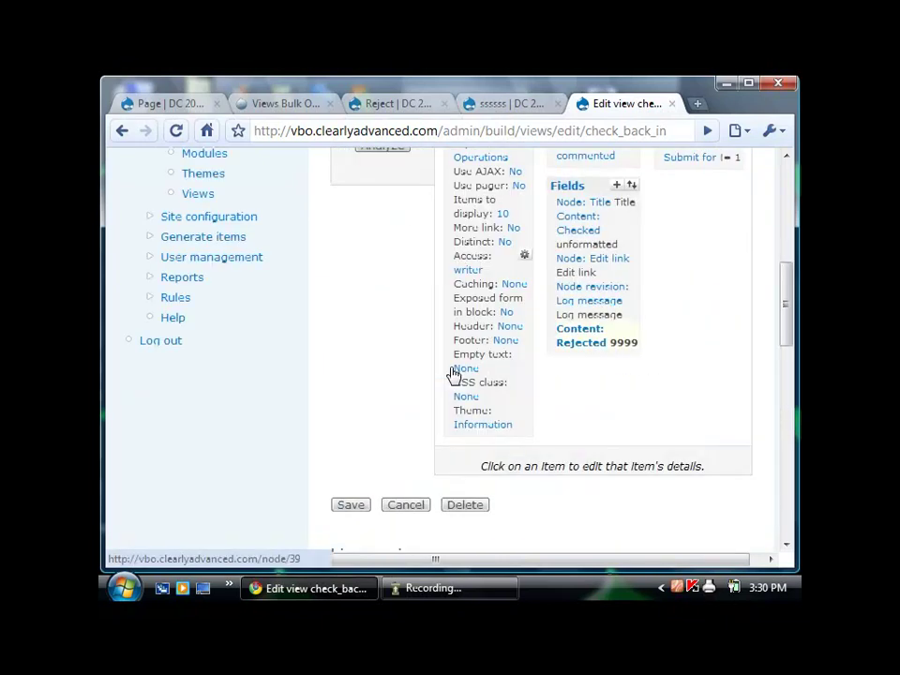
scroll(552, 410, down, 3)
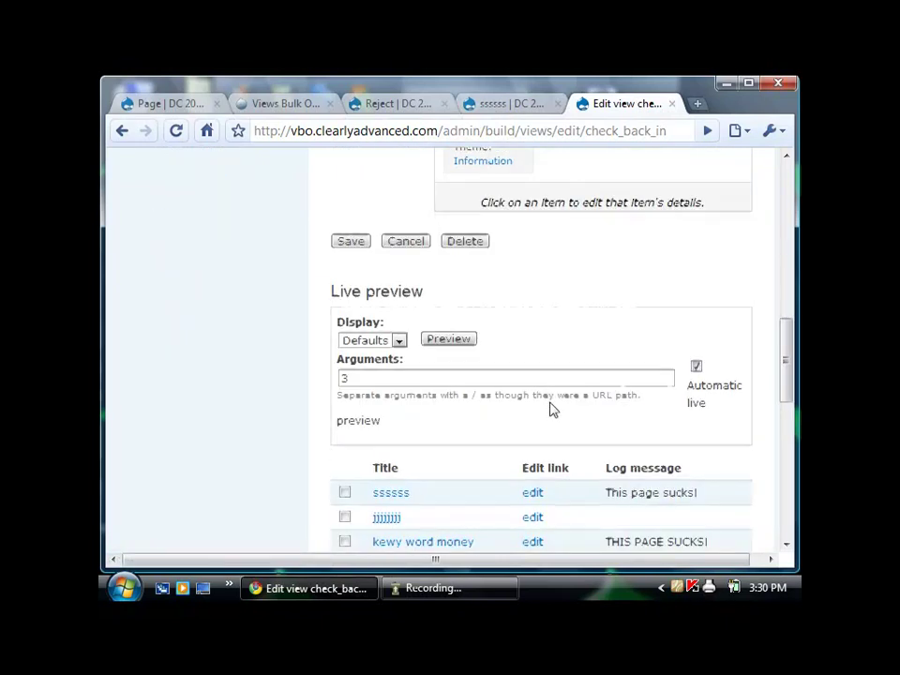
scroll(550, 410, down, 2)
drag(528, 560, 541, 560)
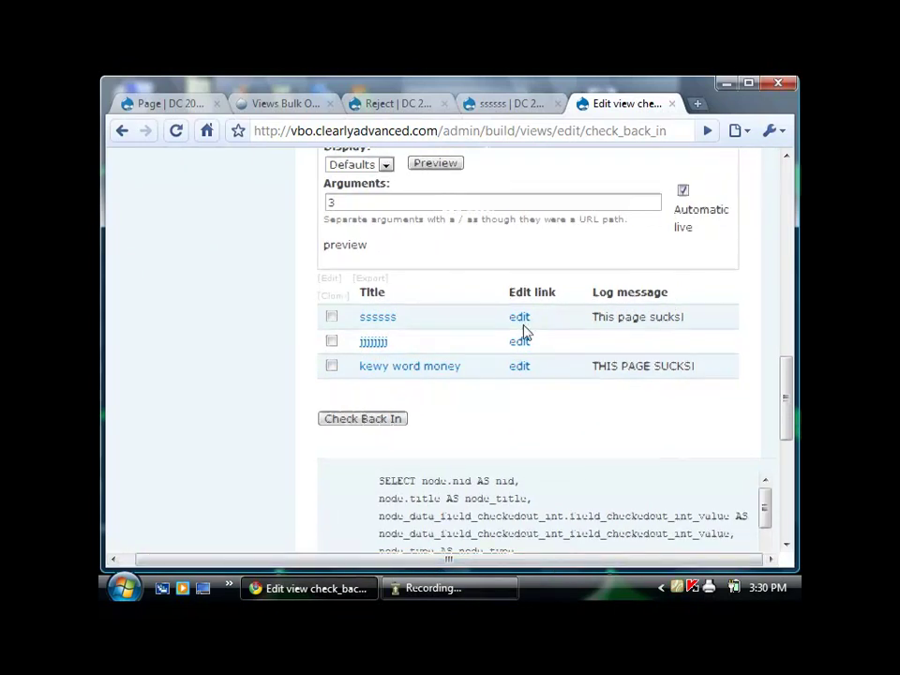
Reopen the Rejected field's configuration, check its display exclusion, custom label and format, and update it without changes.
scroll(526, 332, up, 3)
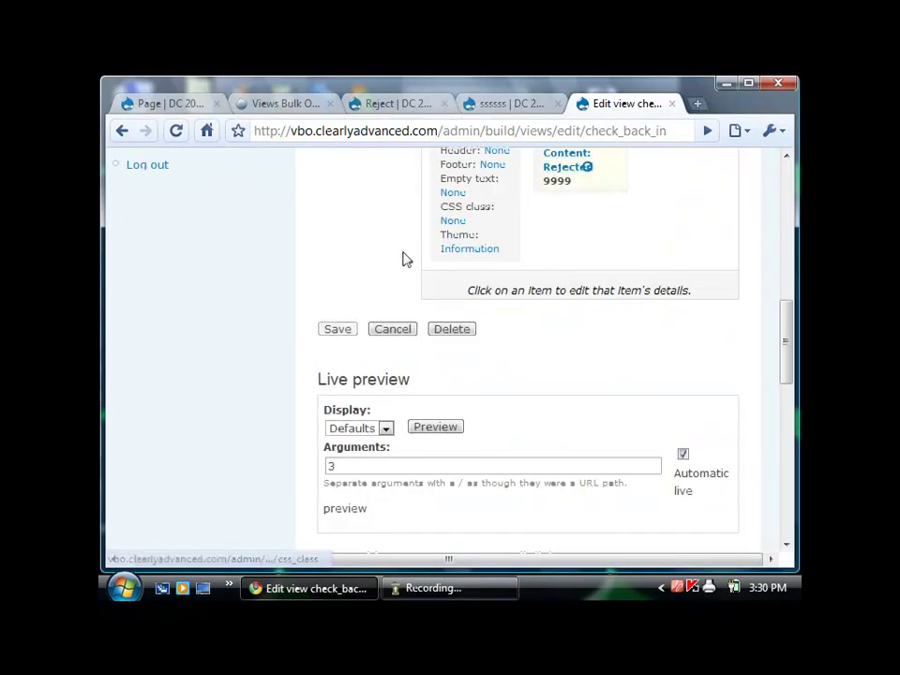
scroll(352, 309, down, 2)
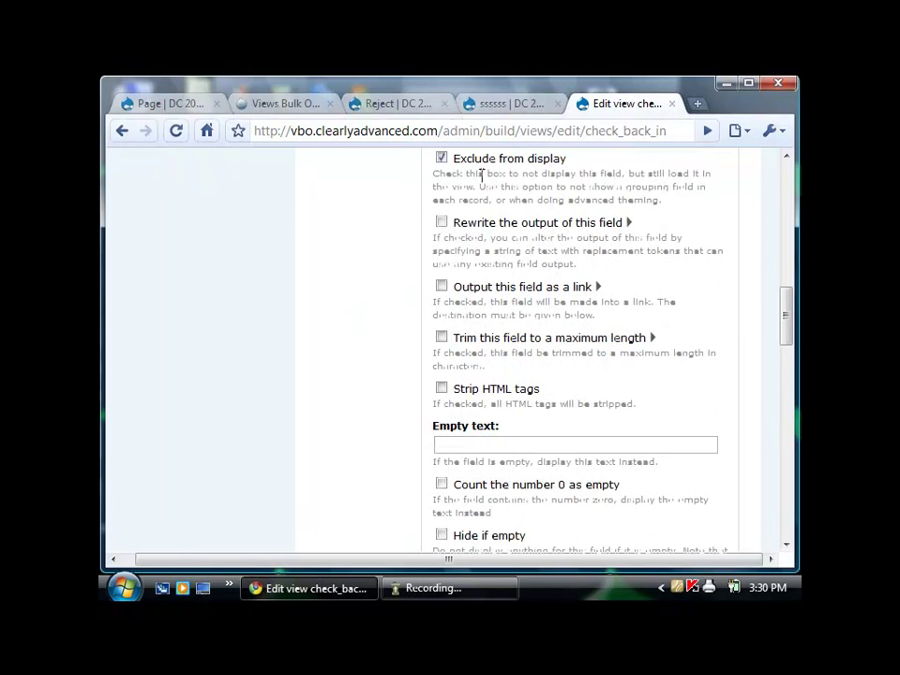
scroll(379, 279, down, 4)
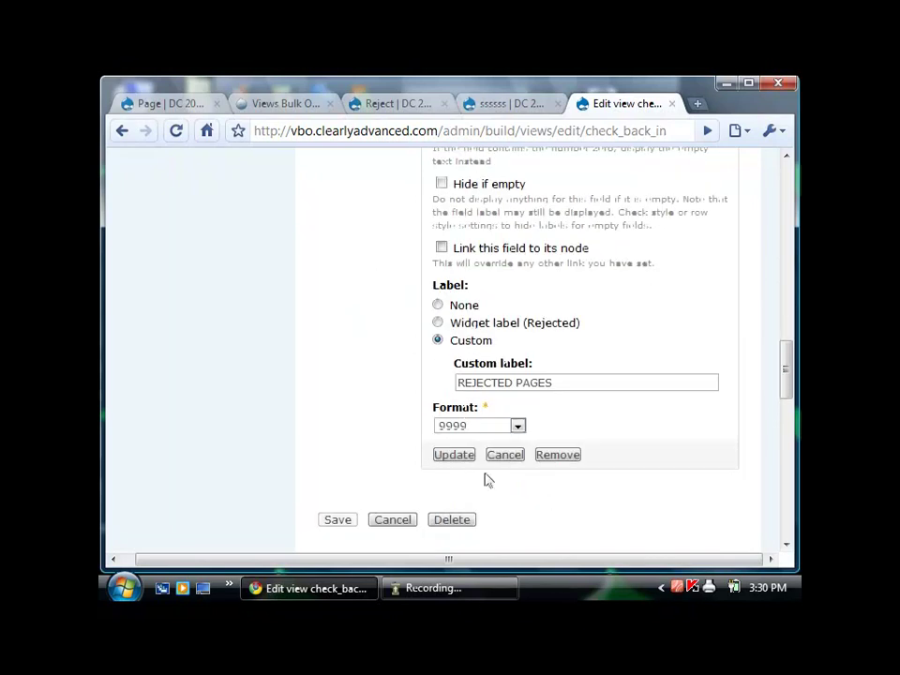
click(453, 455)
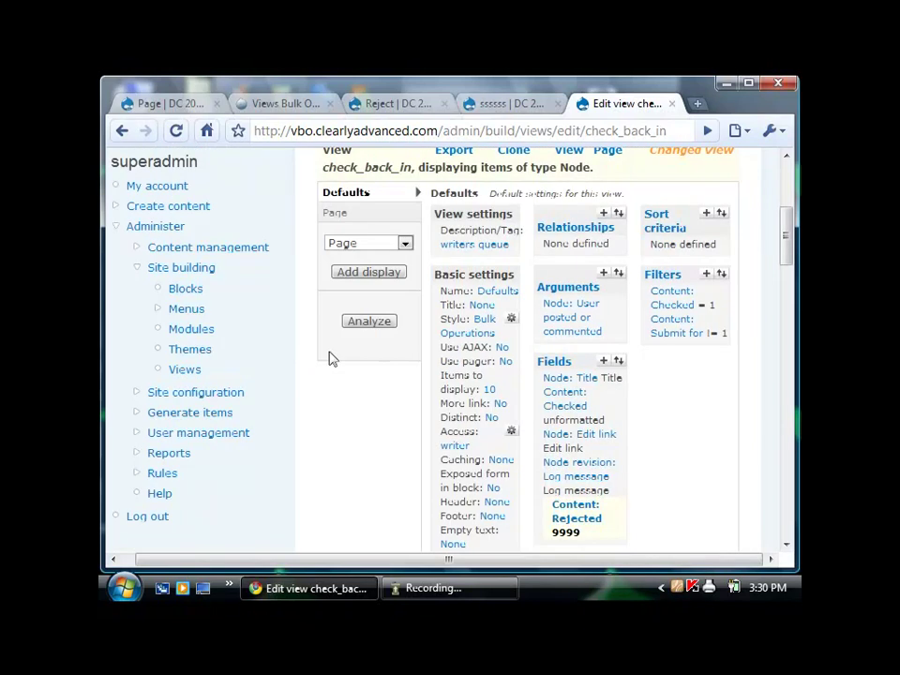
Set the Bulk Operations style's grouping field to REJECTED PAGES and update the style options.
click(510, 317)
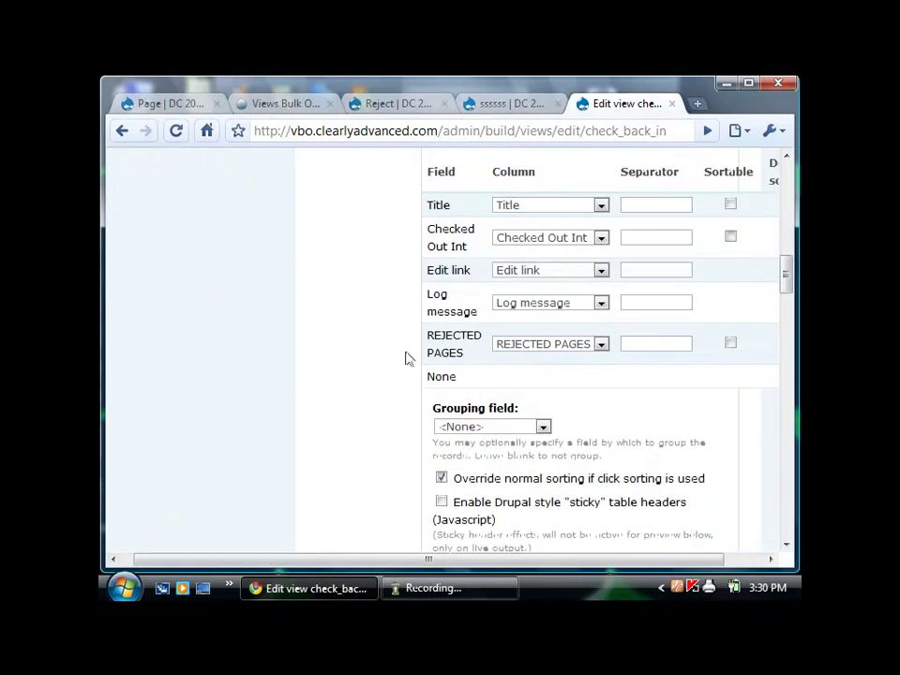
click(517, 427)
click(506, 503)
scroll(385, 425, down, 15)
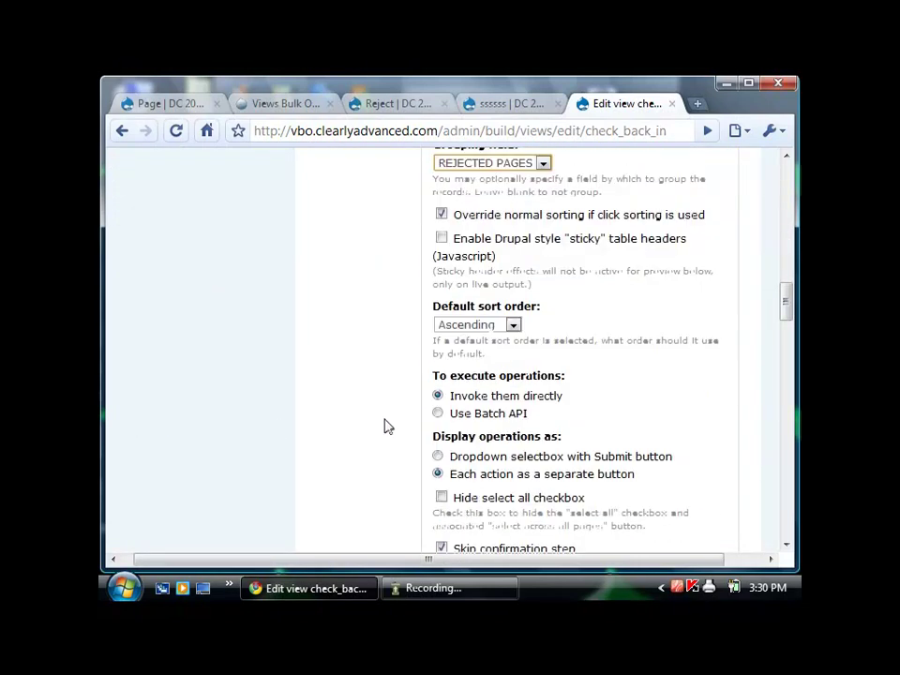
scroll(375, 412, down, 10)
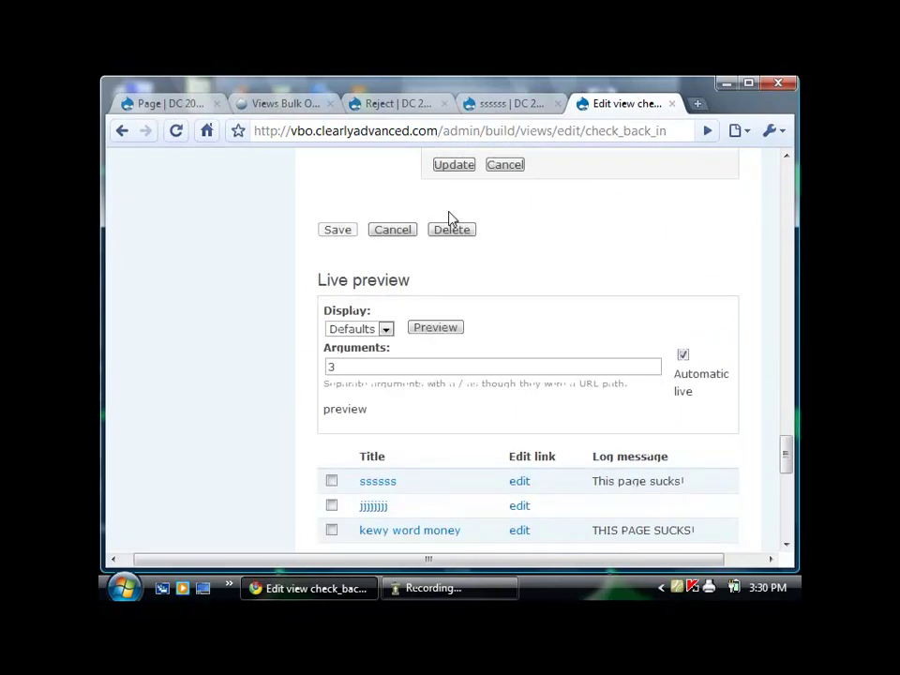
click(456, 167)
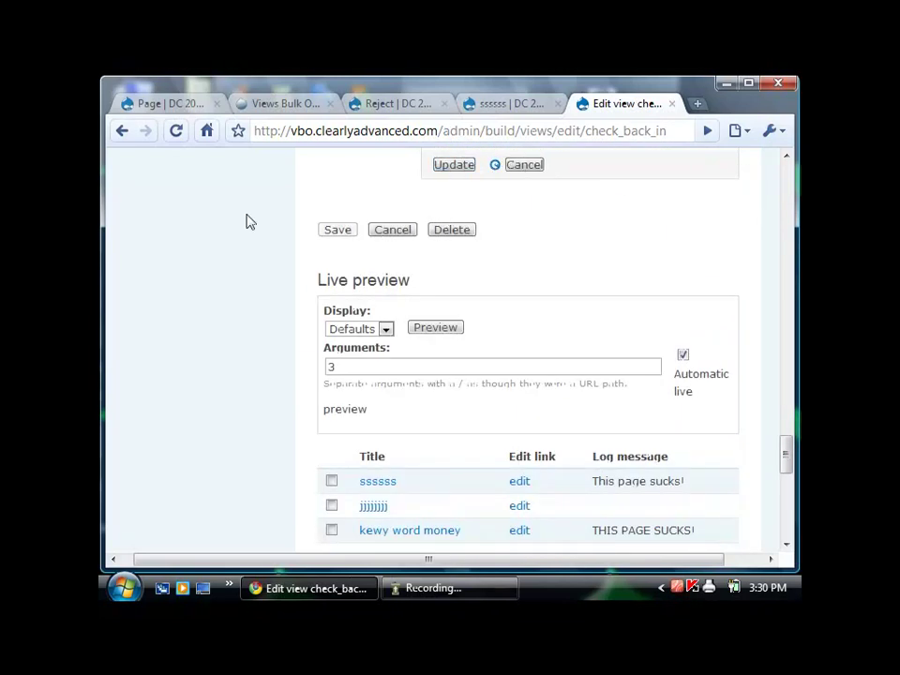
Check the live preview's grouping of pages by rejection status and highlight the not rejected group heading.
scroll(237, 307, down, 8)
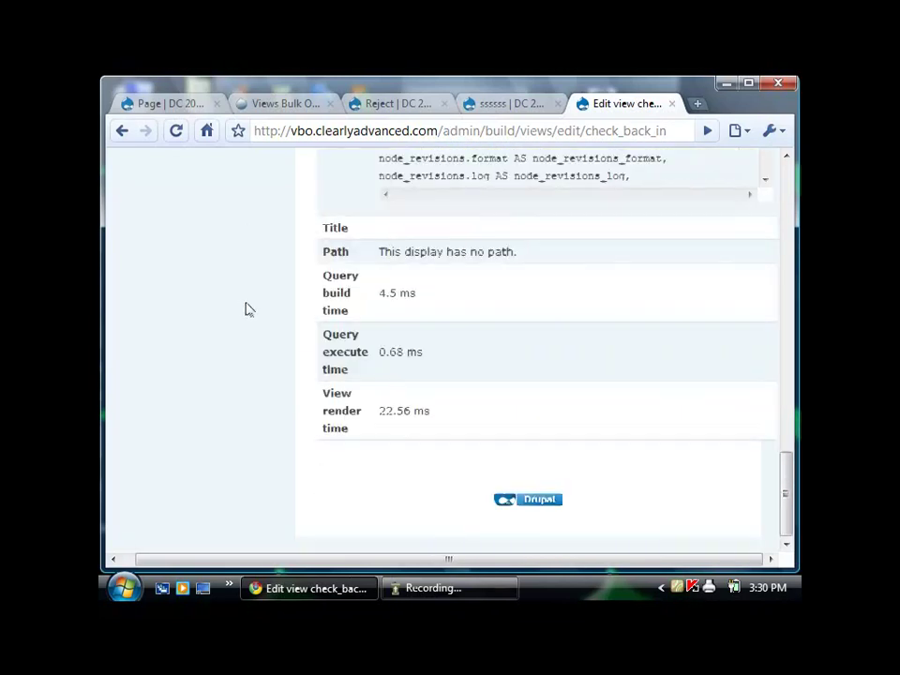
scroll(244, 309, up, 5)
scroll(492, 267, up, 2)
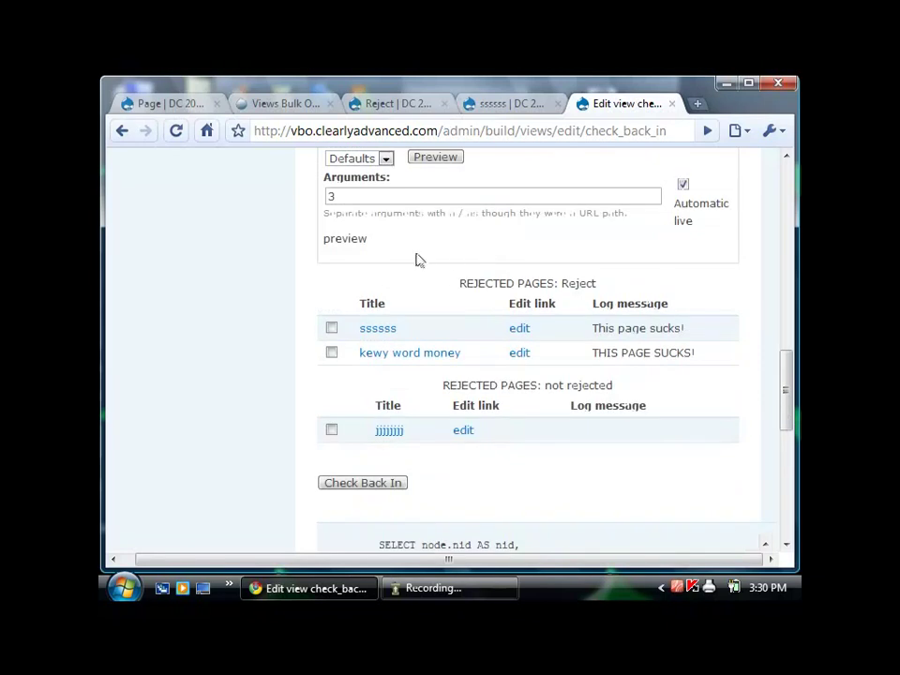
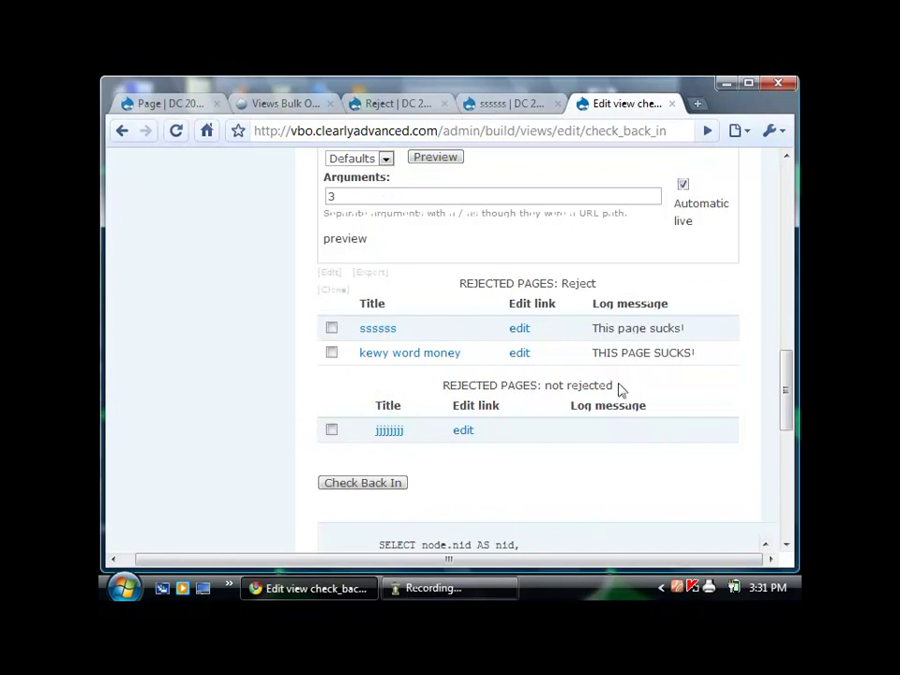
drag(619, 389, 433, 383)
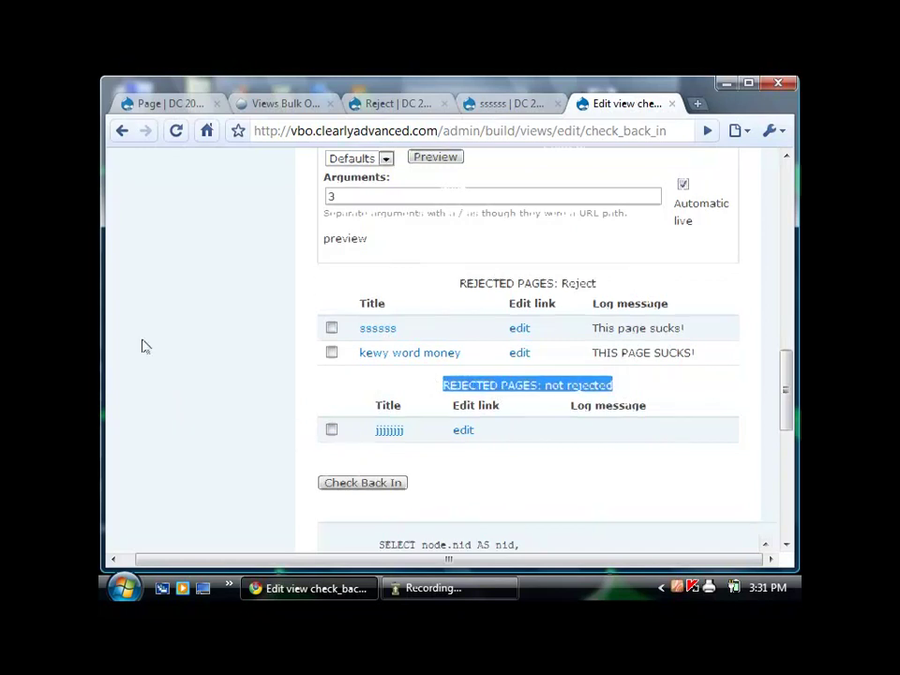
scroll(142, 346, up, 8)
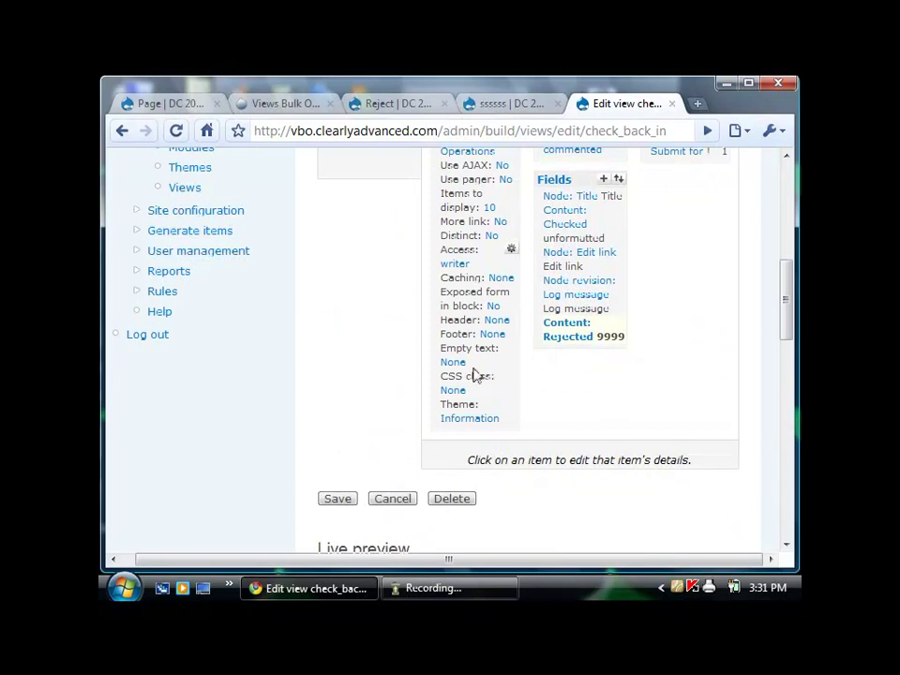
click(494, 322)
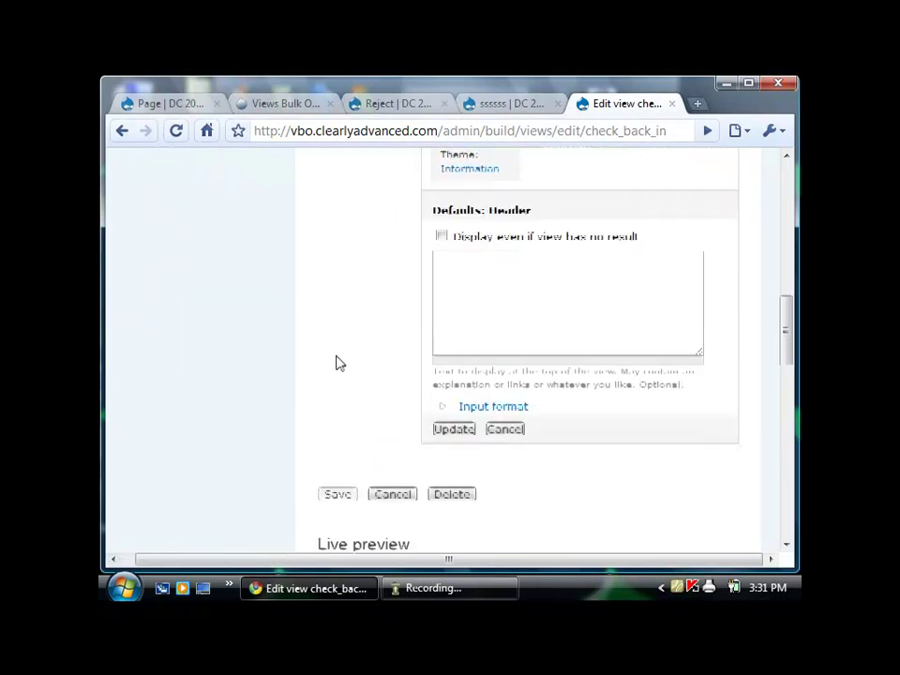
click(530, 307)
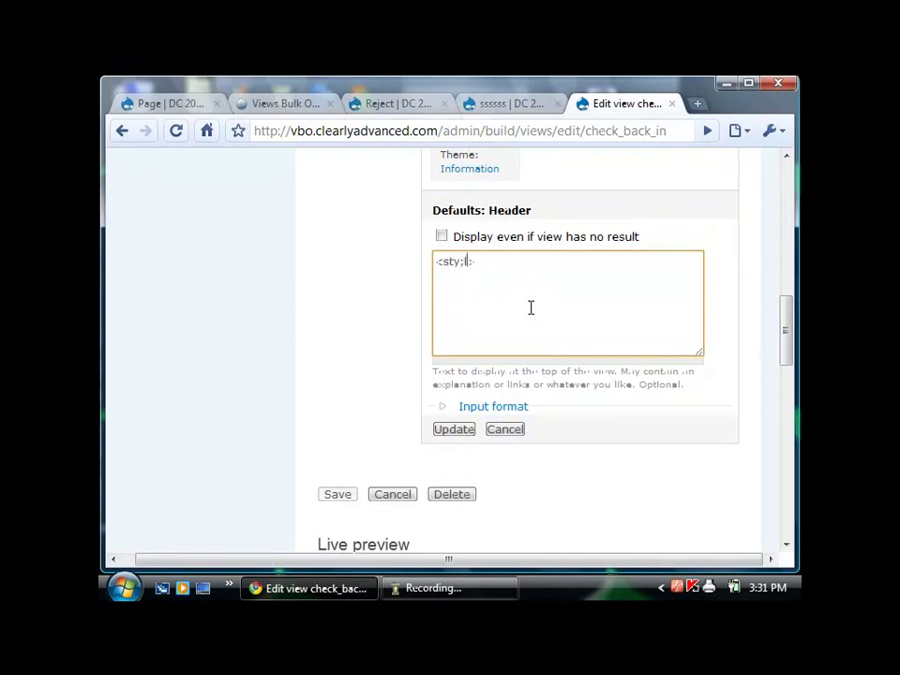
text(<styles>)
click(512, 427)
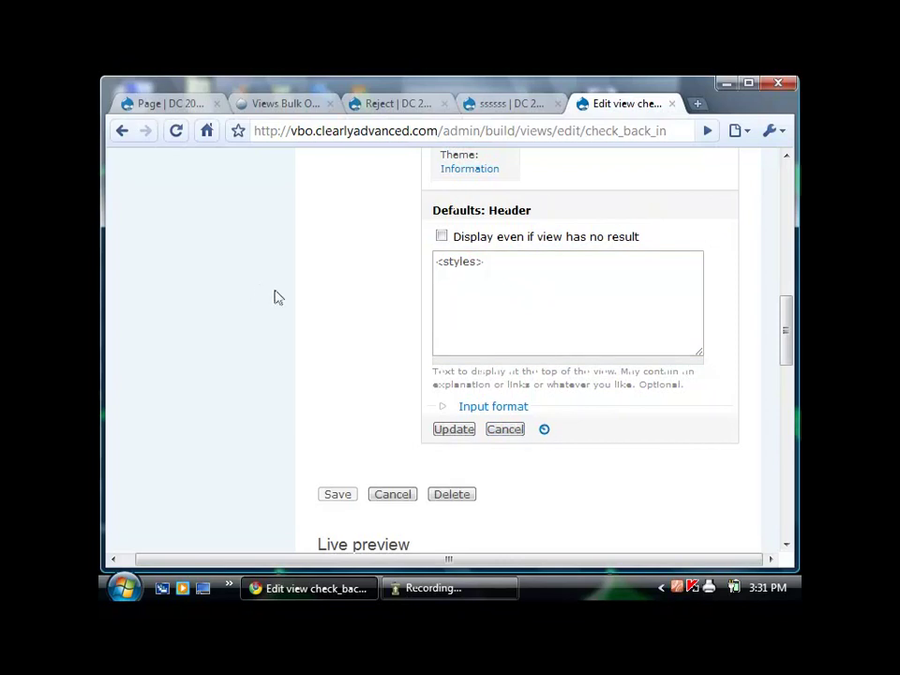
Check the grouped live preview and save the check_back_in view.
scroll(341, 341, down, 6)
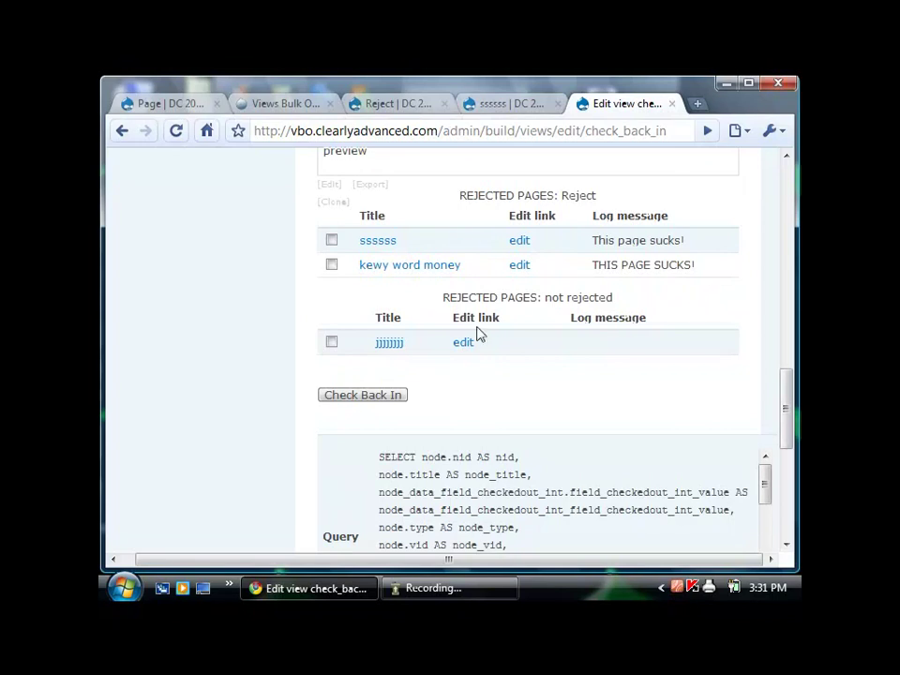
scroll(473, 334, up, 2)
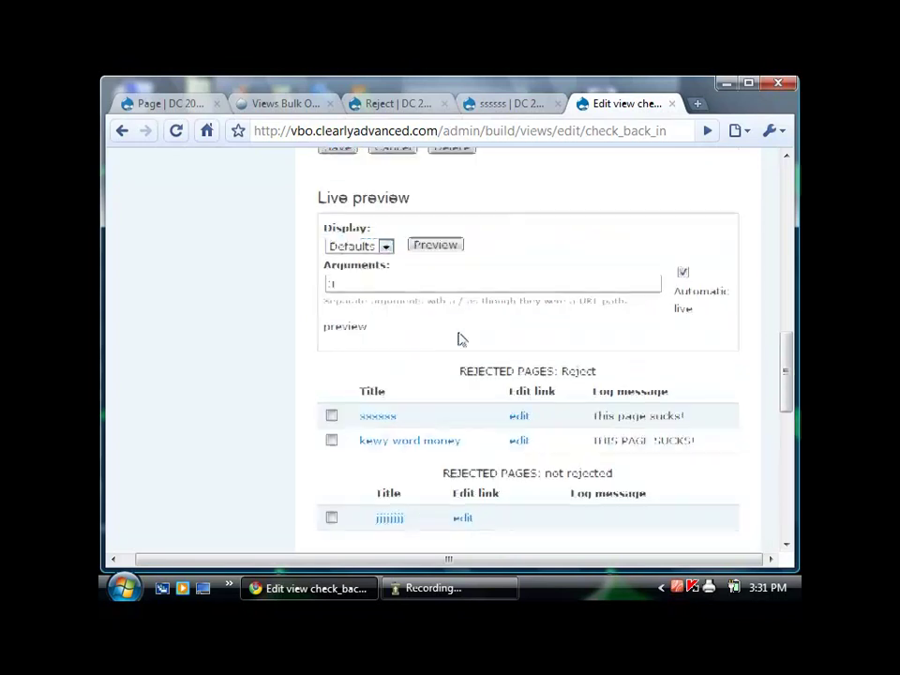
click(343, 157)
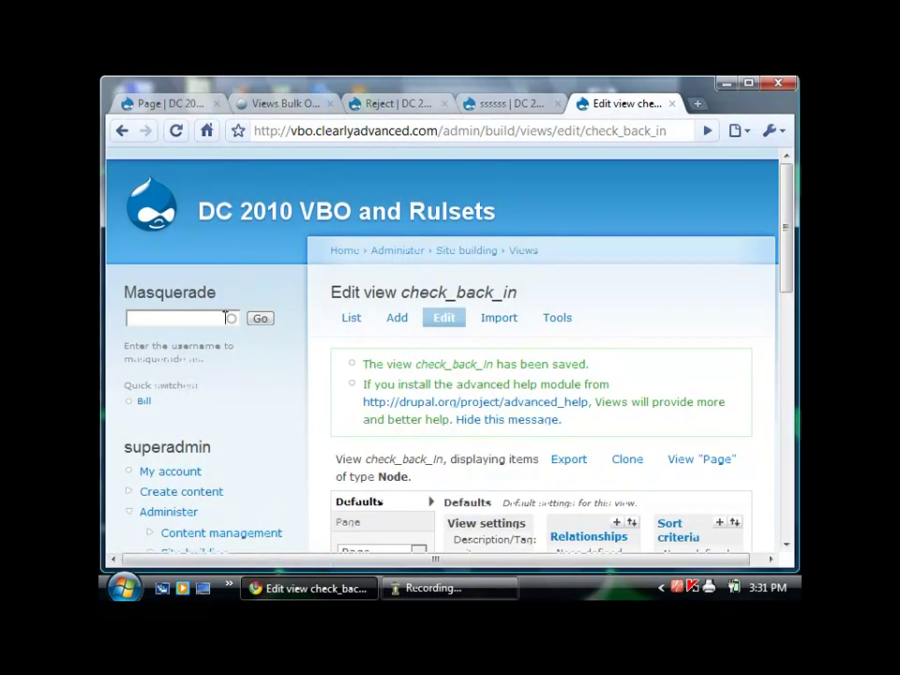
Open the site's writers-checked-out page in place of the view editor.
click(508, 108)
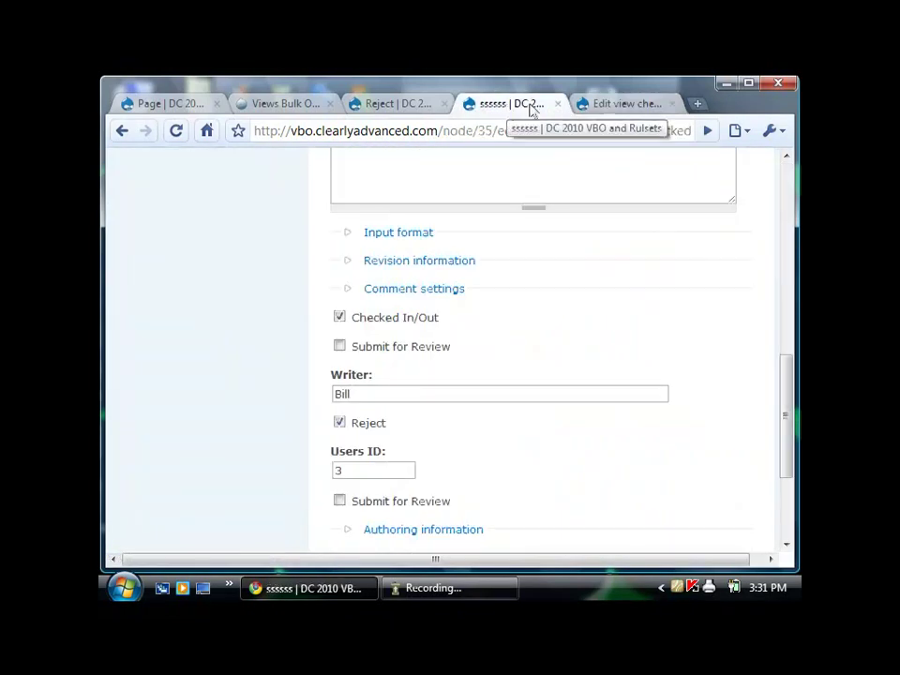
key(ctrl+Tab)
drag(443, 132, 694, 131)
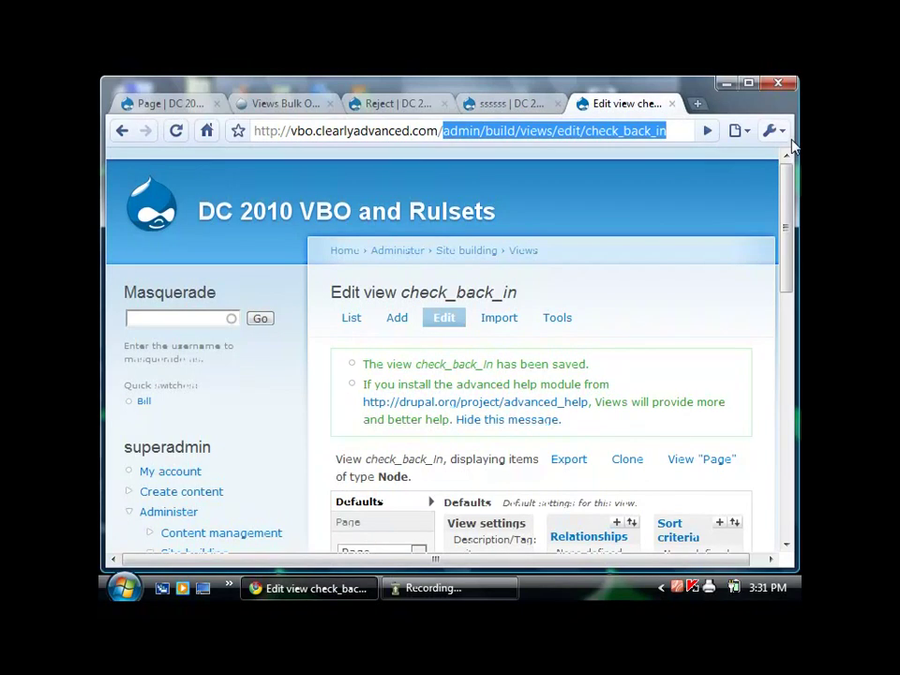
key(BackSpace)
text(wr)
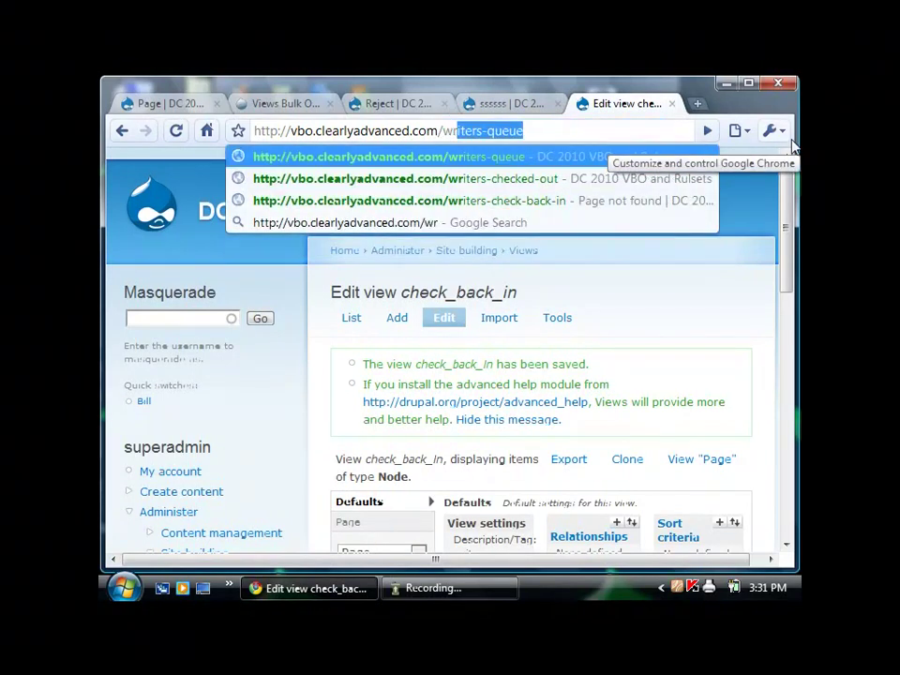
key(Down)
key(Return)
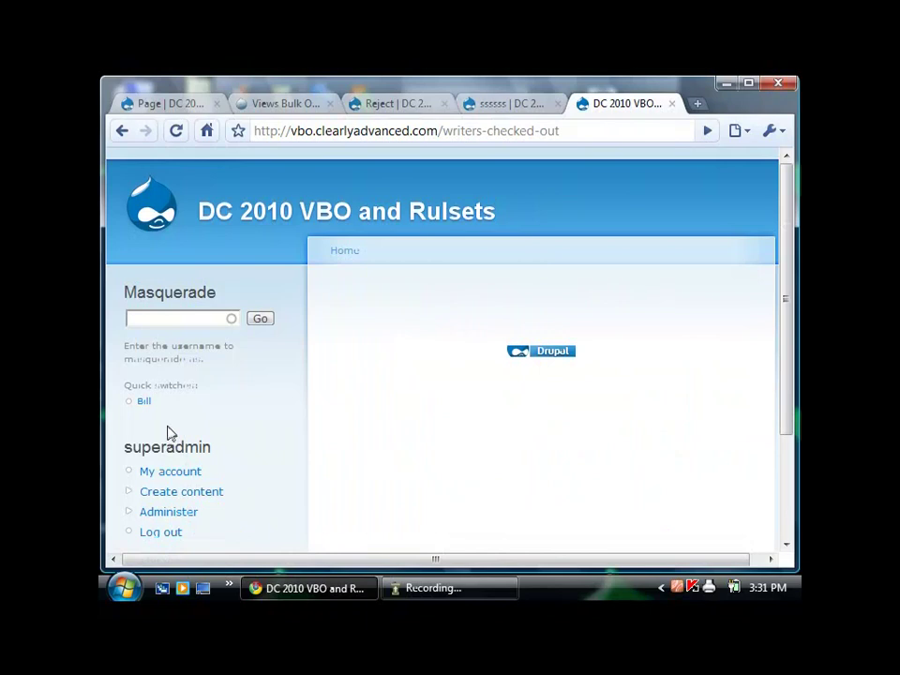
Masquerade as the writer and check whether My Pages groups the checked-out pages by rejection status.
click(145, 401)
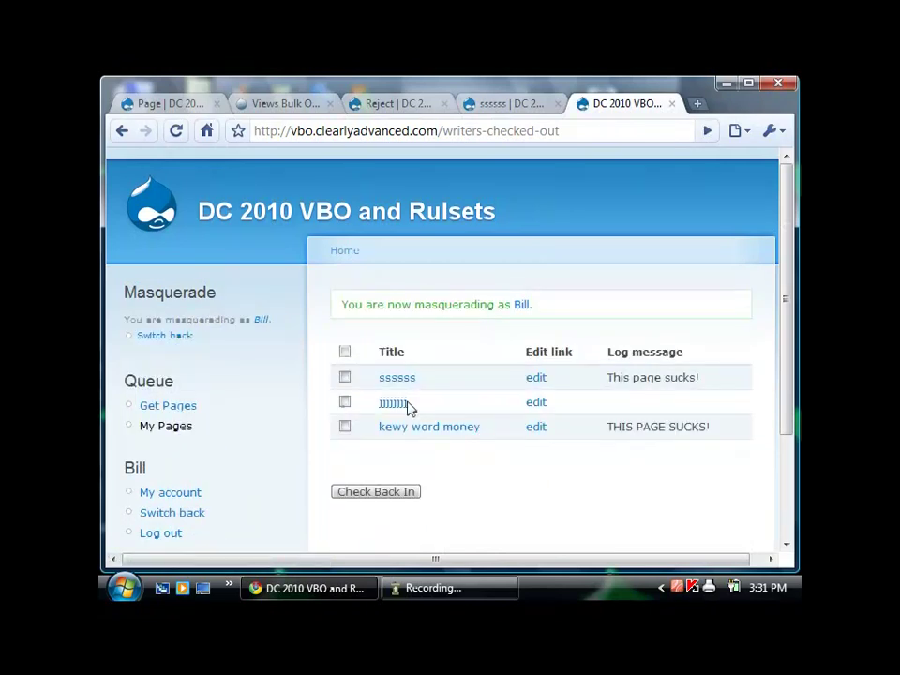
scroll(405, 412, down, 3)
scroll(402, 418, up, 3)
click(179, 428)
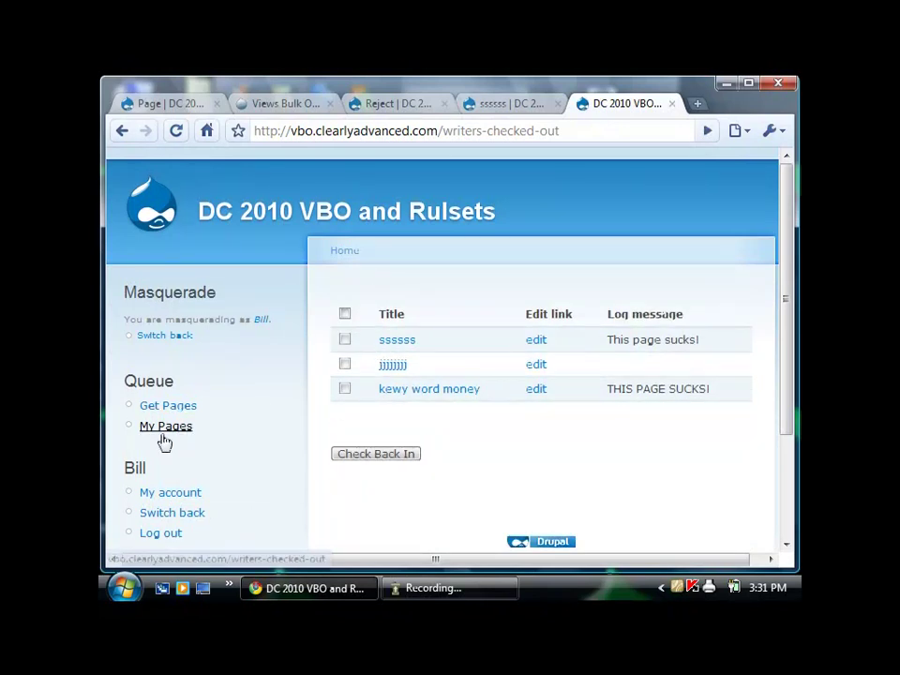
Switch back to the superadmin account and teleport to the admin/user/permissions page.
click(162, 335)
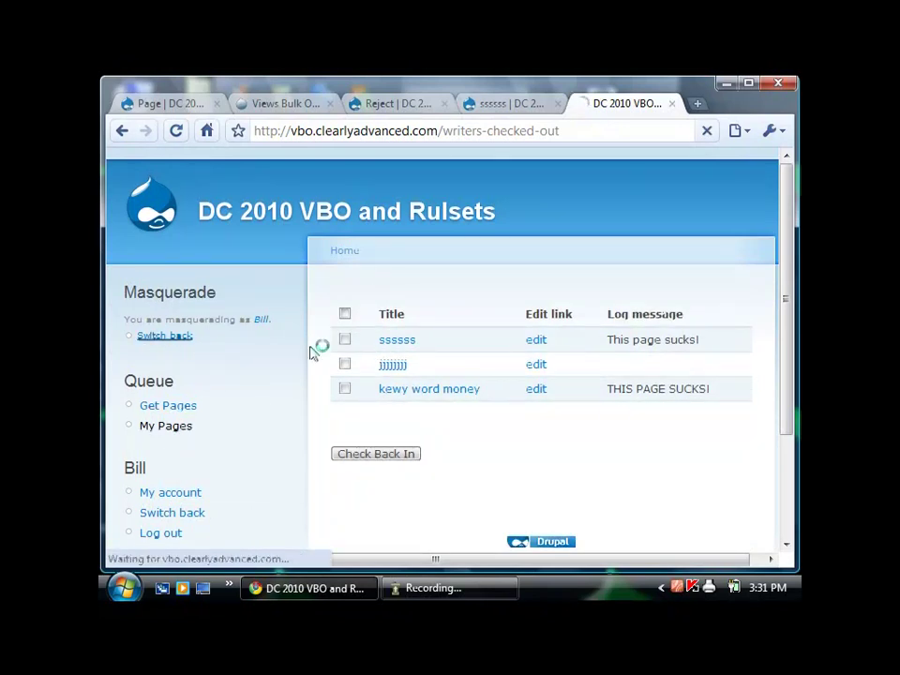
key(ctrl+m)
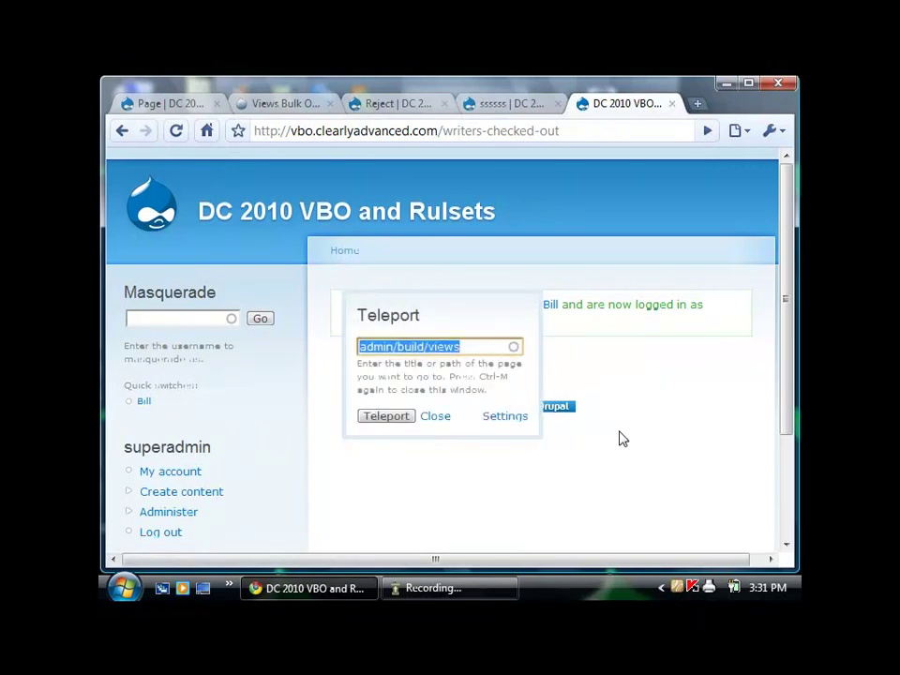
text(permis)
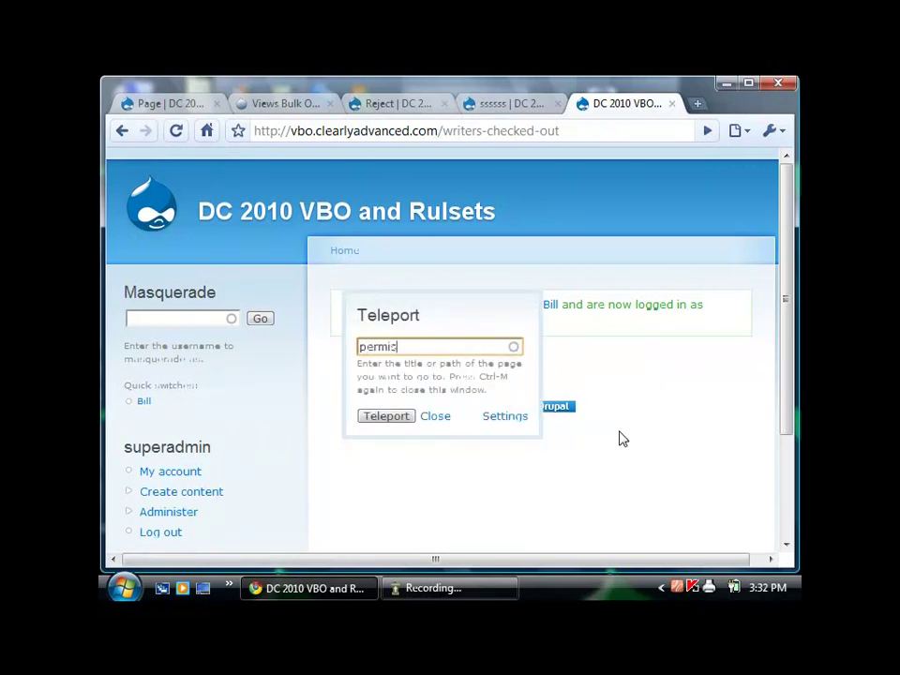
text(sions)
key(Down)
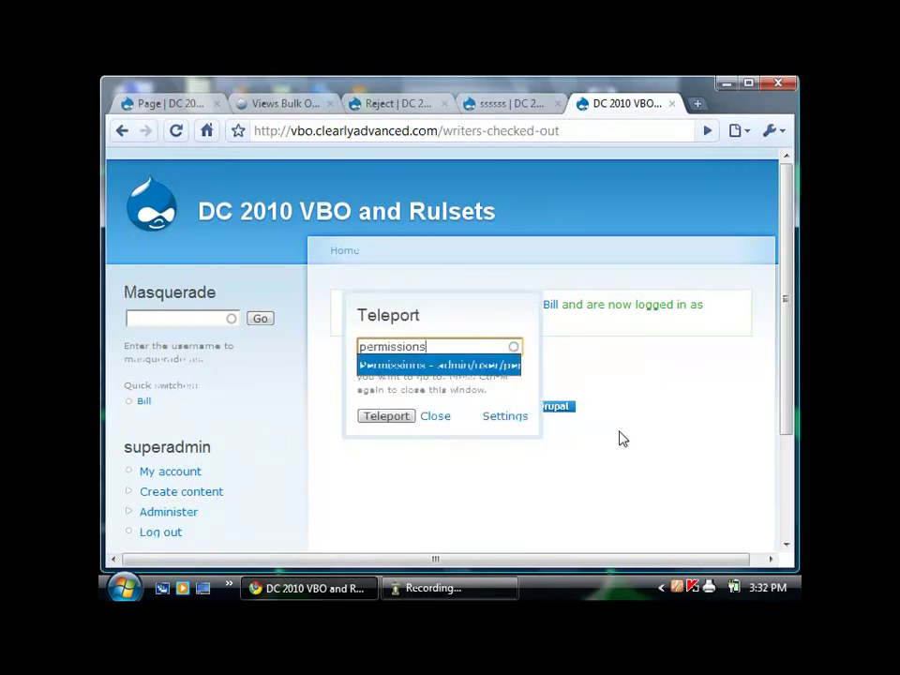
key(Return)
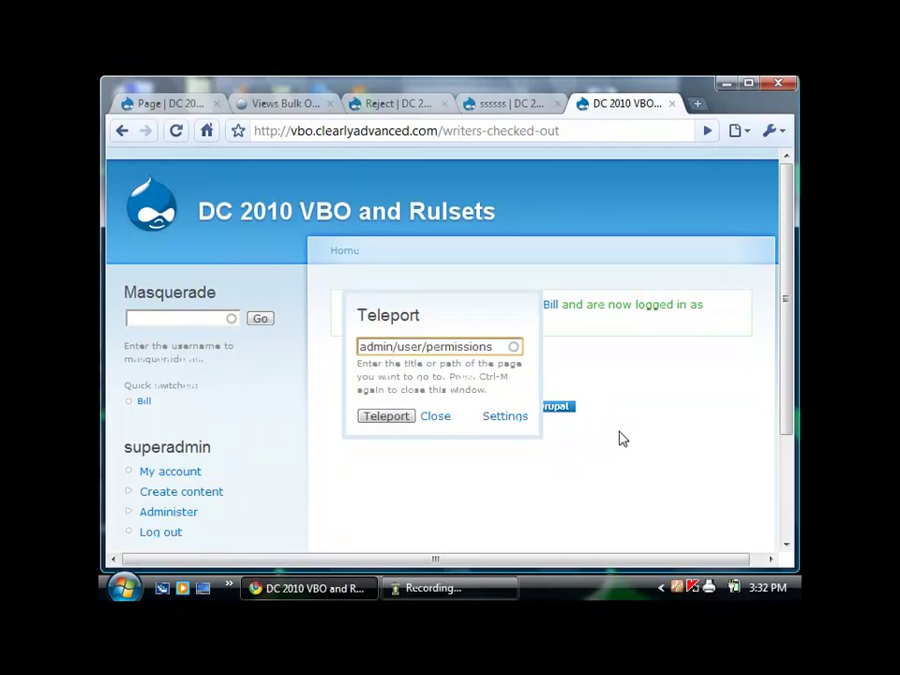
click(382, 418)
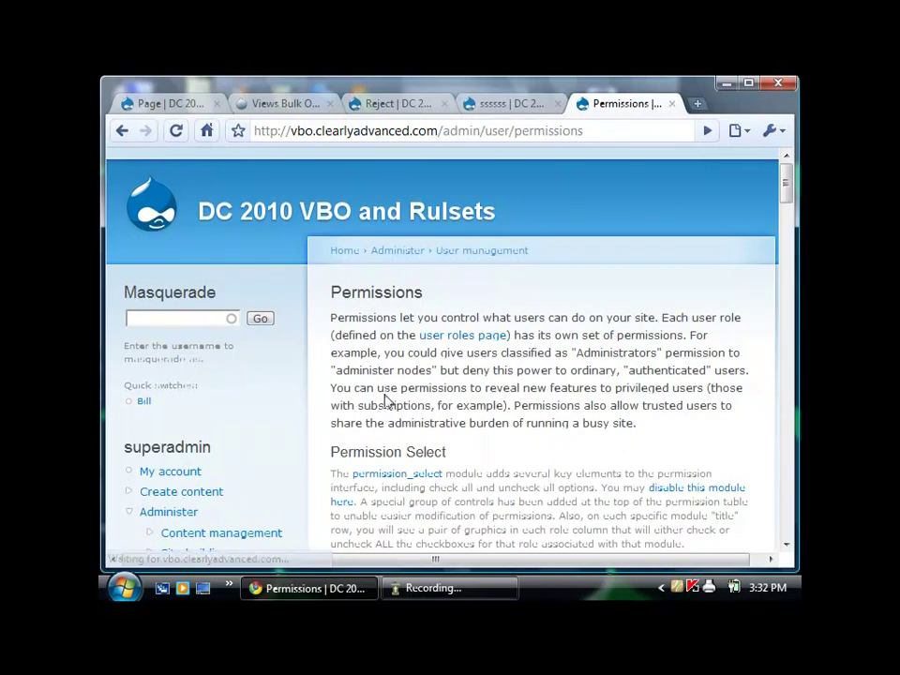
Filter the permissions to the writer role across all modules.
scroll(418, 331, down, 2)
scroll(418, 331, down, 4)
scroll(445, 422, down, 2)
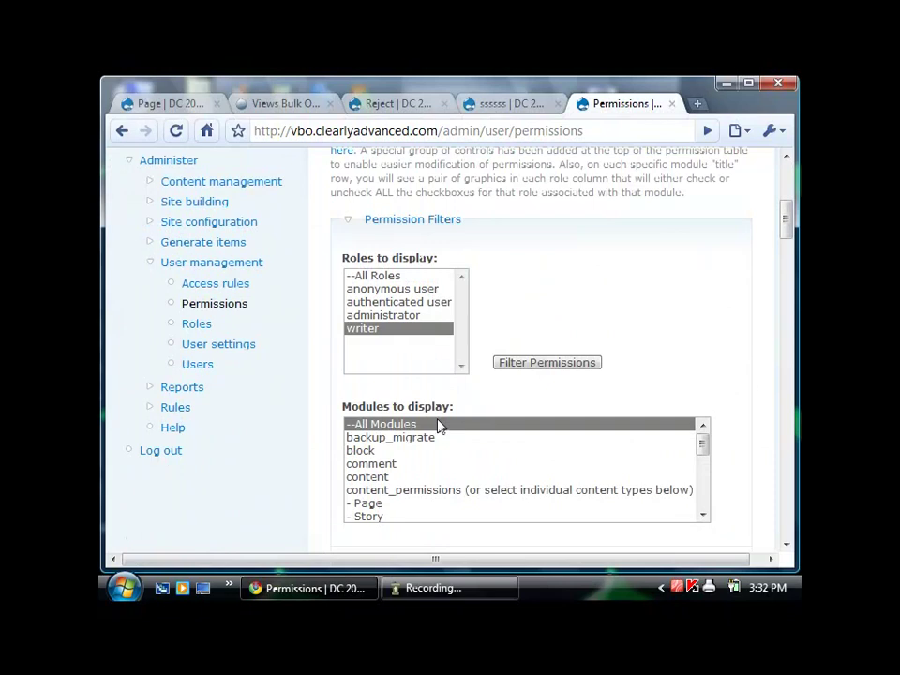
scroll(498, 370, down, 2)
scroll(390, 388, down, 2)
scroll(372, 388, down, 2)
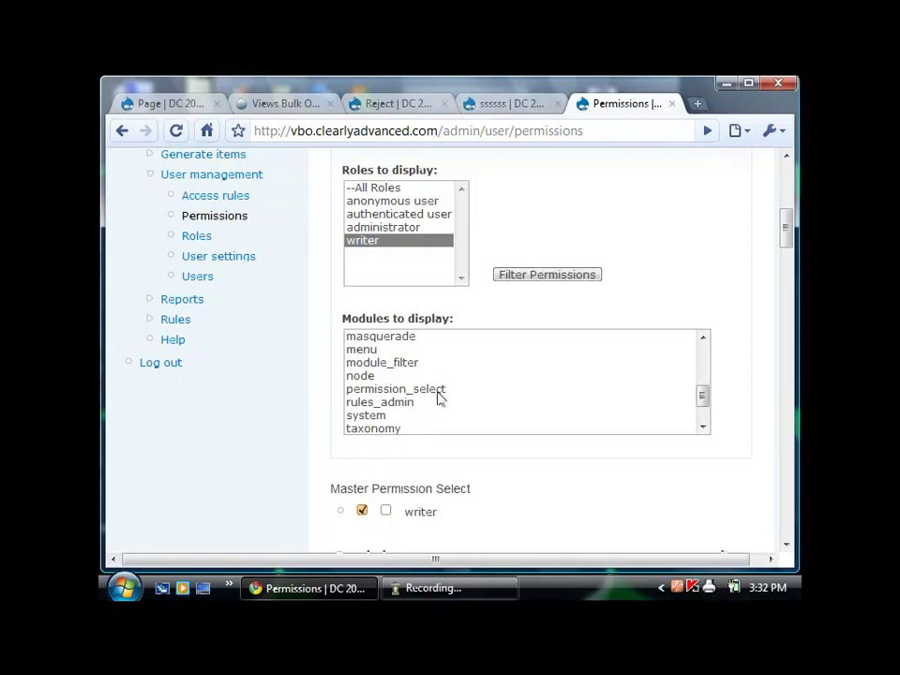
scroll(437, 398, down, 2)
scroll(388, 377, up, 7)
click(549, 275)
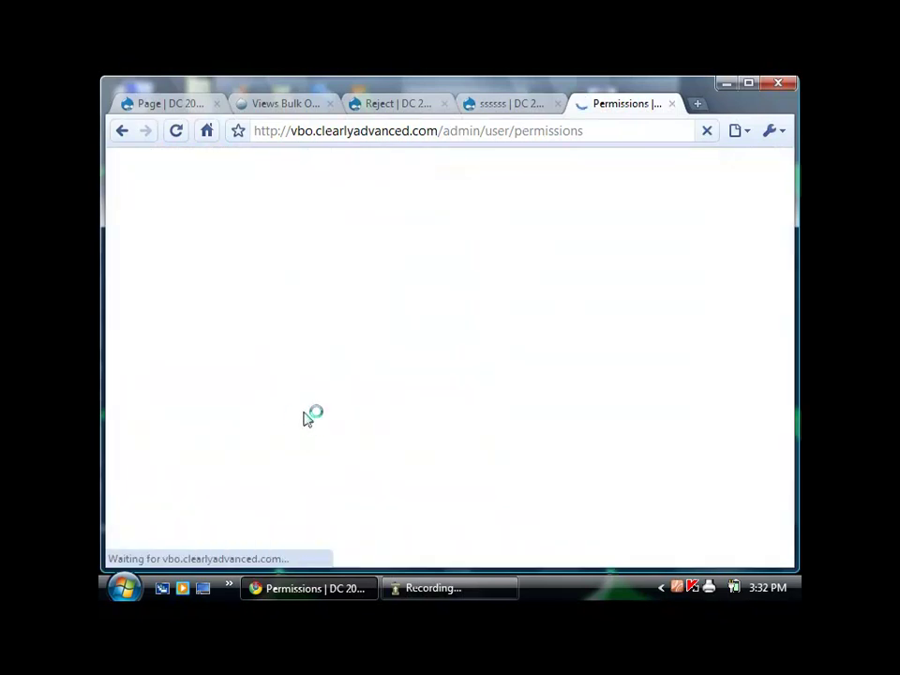
Grant the writer role the "view field_rejected" permission and save the permissions.
scroll(309, 418, down, 10)
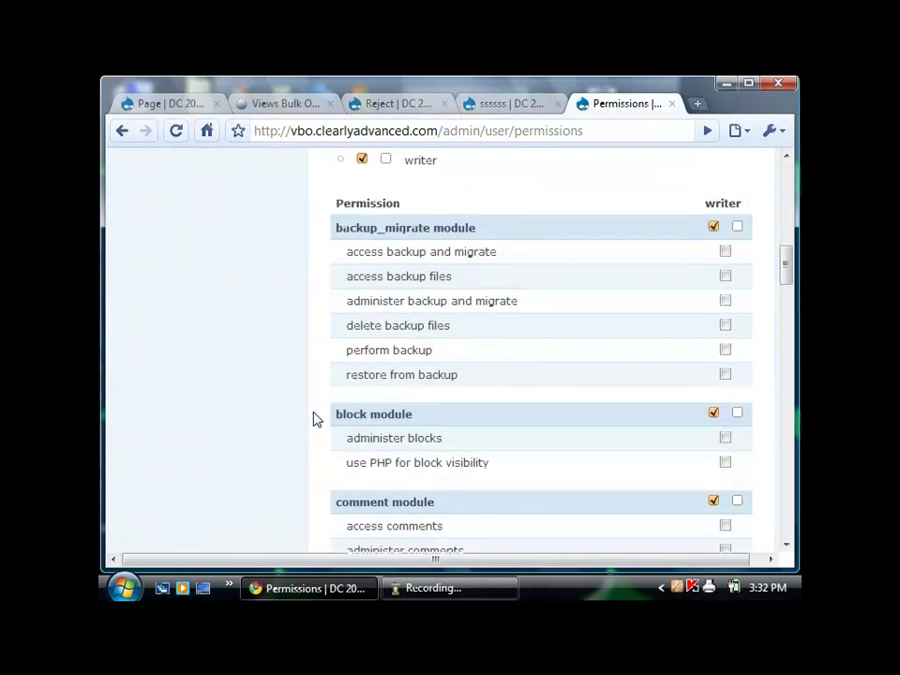
key(ctrl+f)
text(rejet)
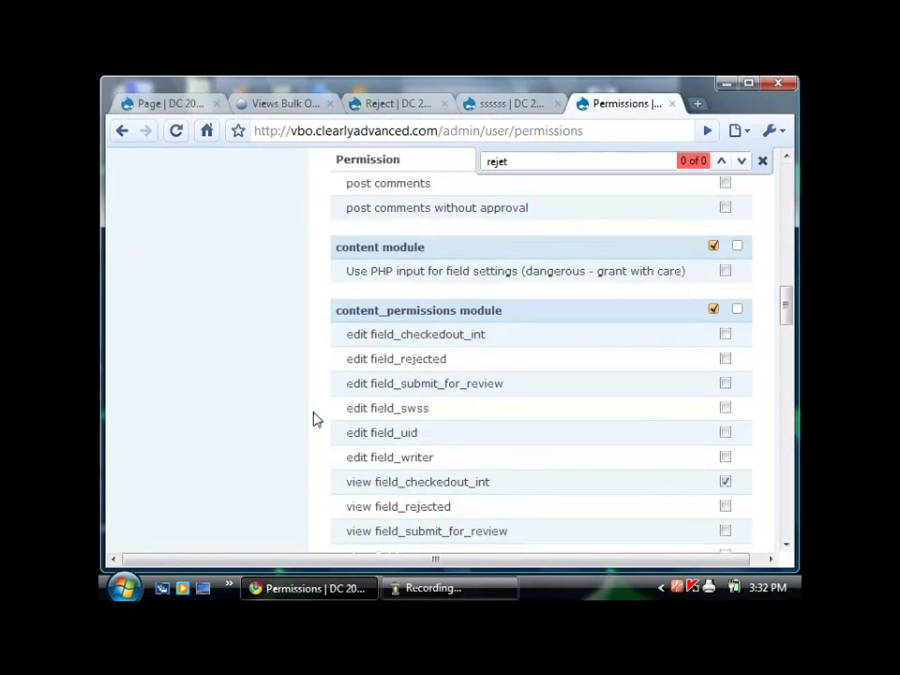
scroll(563, 439, down, 1)
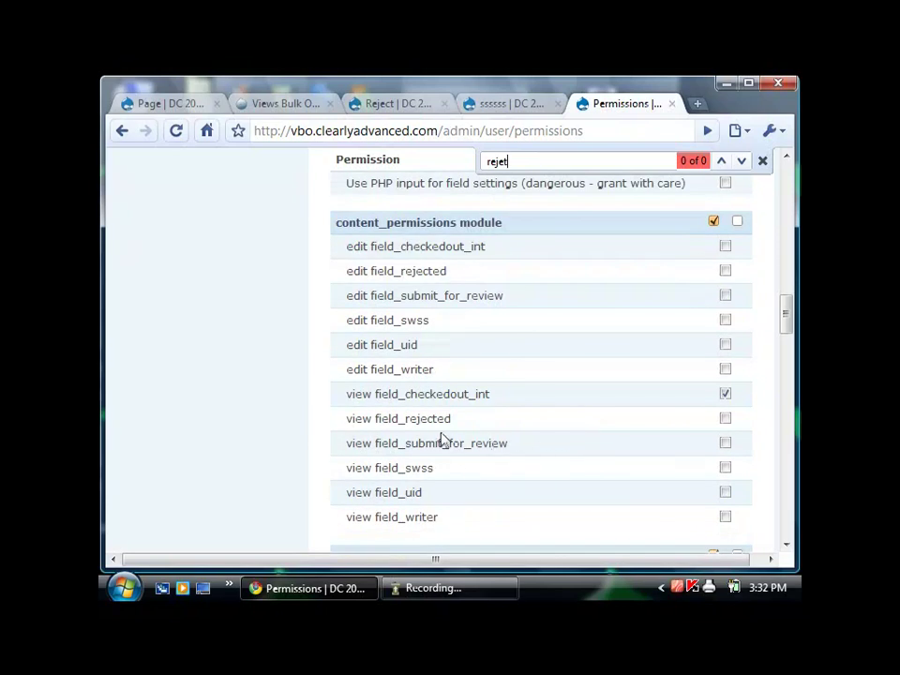
click(727, 419)
scroll(170, 432, down, 15)
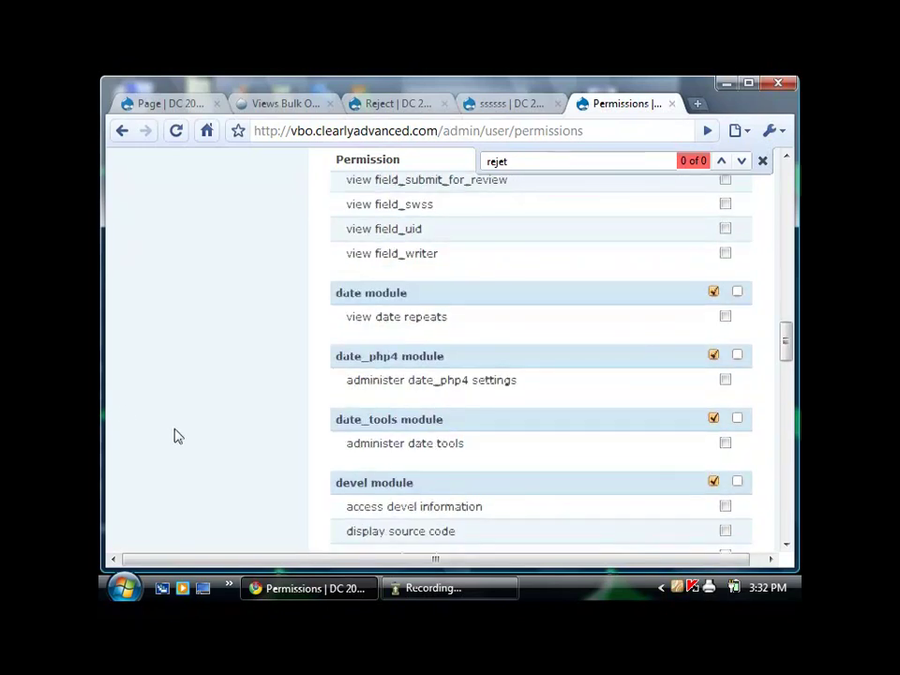
scroll(194, 428, down, 5)
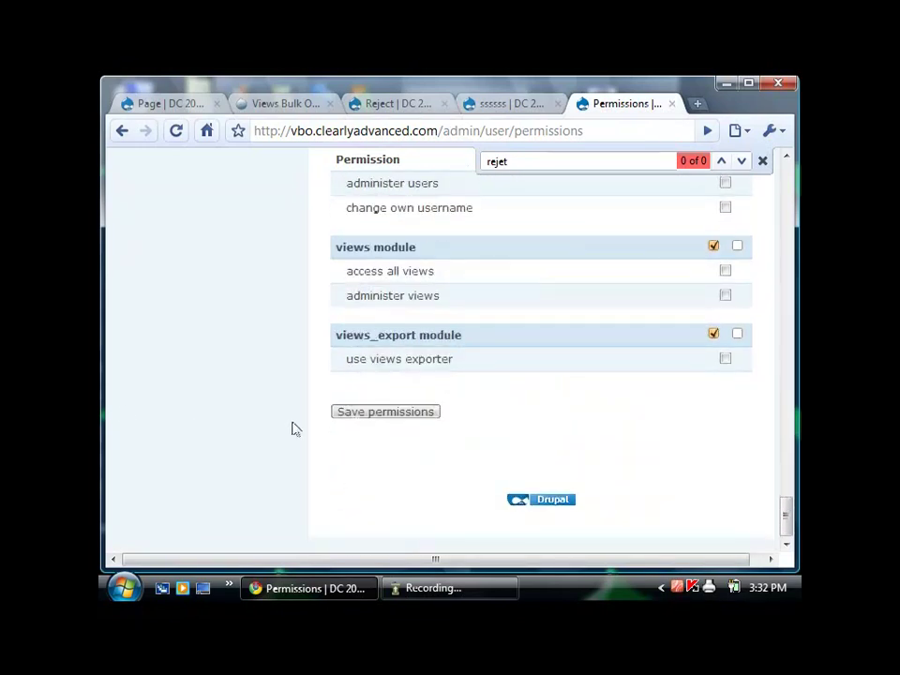
click(368, 418)
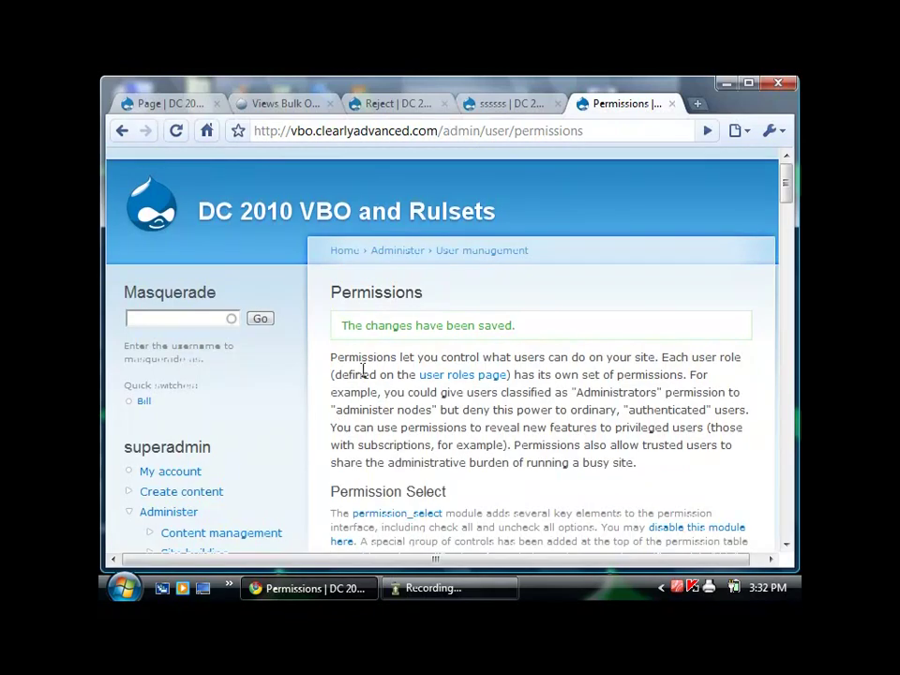
Return to the writers-checked-out page and masquerade as the writer again.
click(121, 135)
click(122, 136)
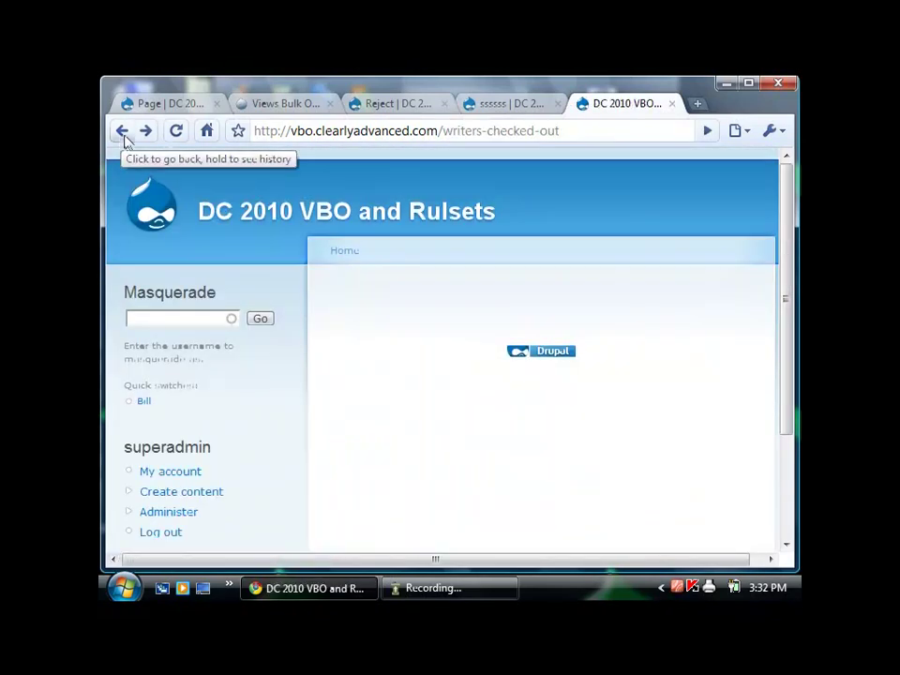
click(144, 401)
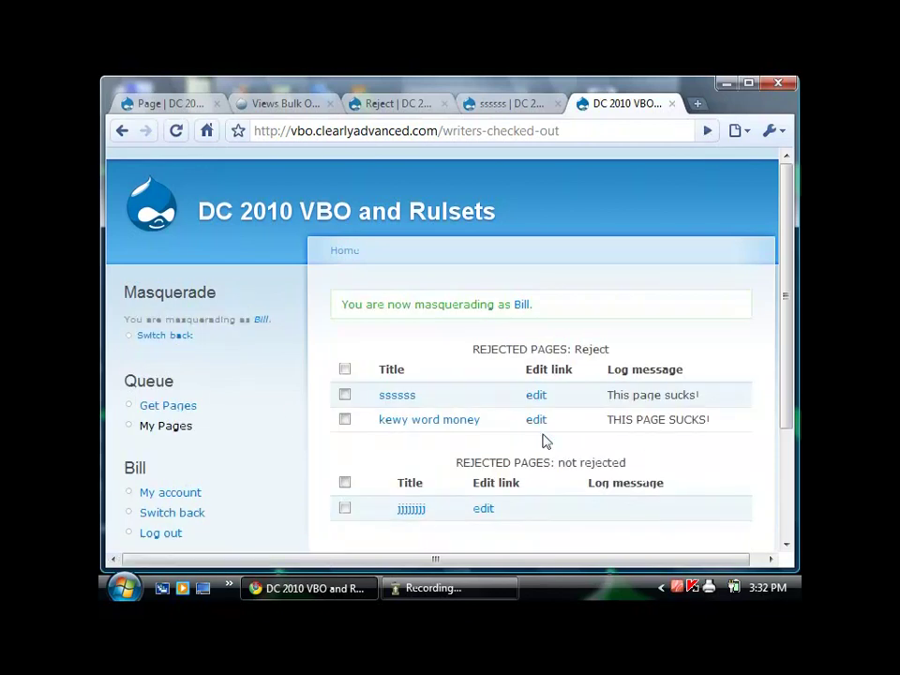
Examine the writer's pages grouped by rejection status and highlight the "REJECTED PAGES: Reject" group heading.
scroll(596, 457, down, 4)
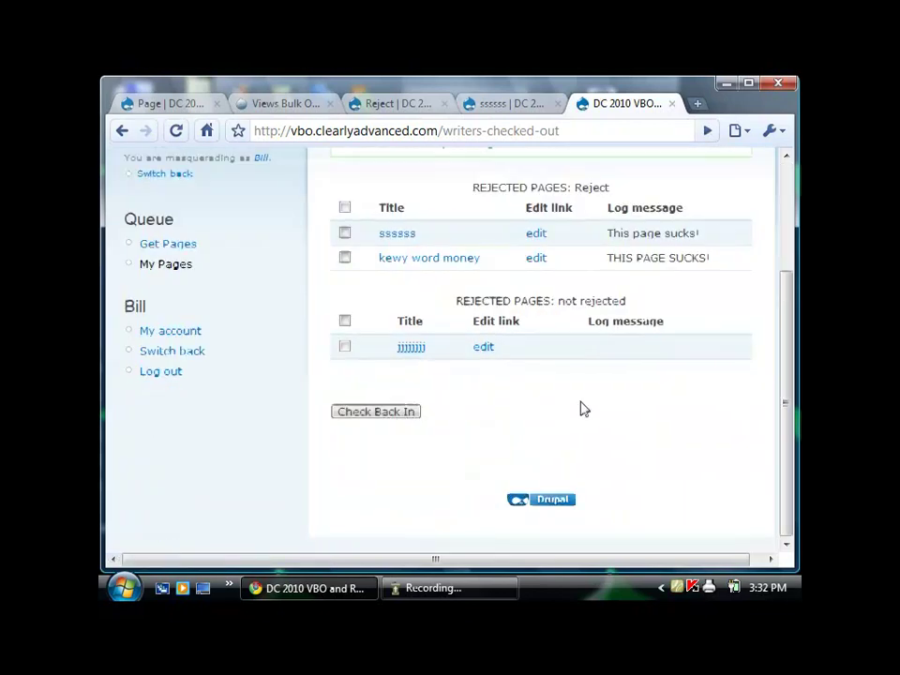
scroll(644, 337, up, 2)
drag(473, 270, 606, 269)
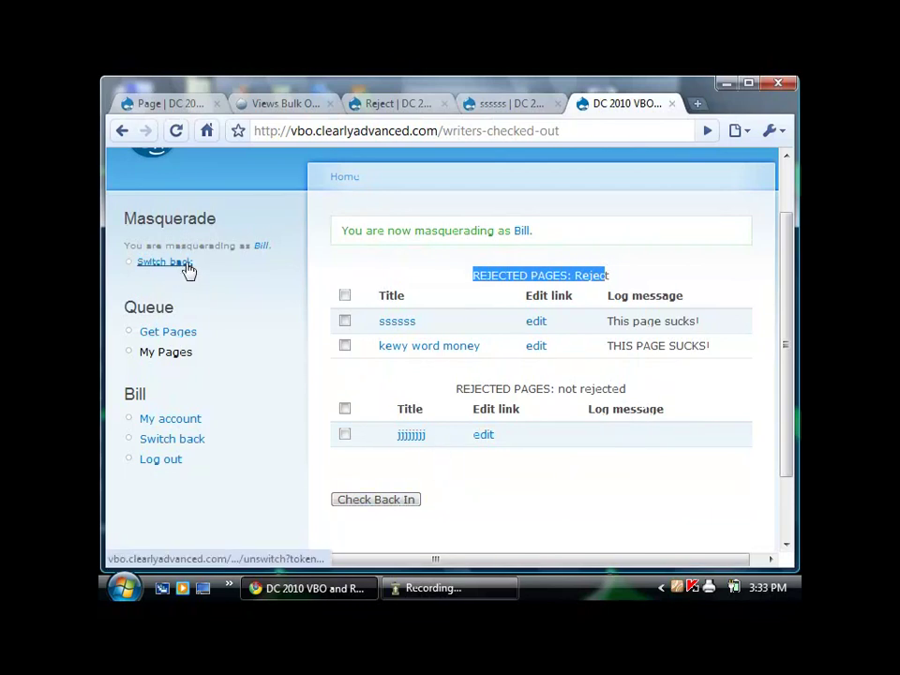
click(550, 271)
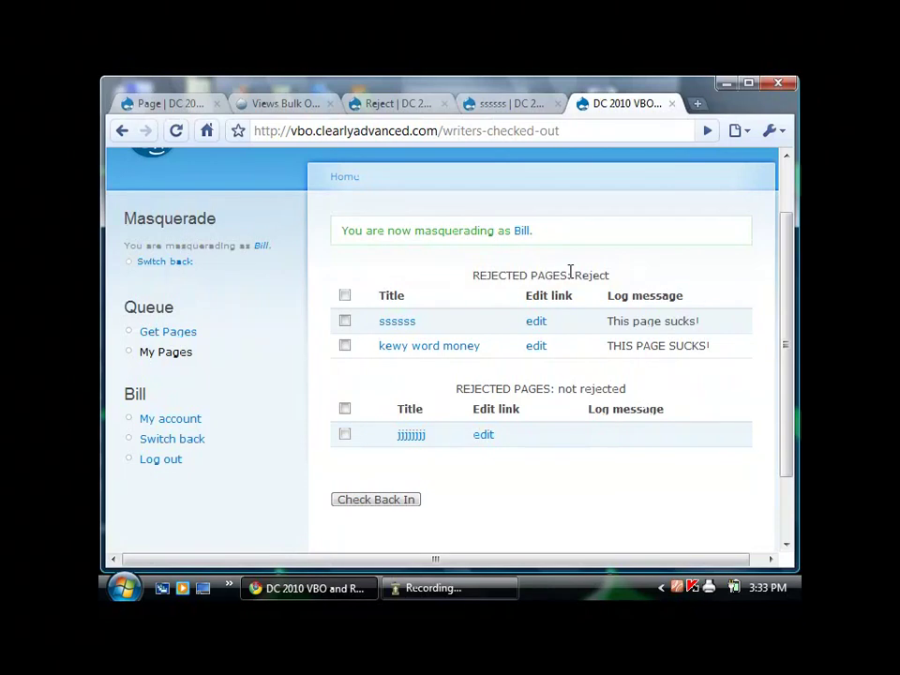
drag(570, 271, 471, 270)
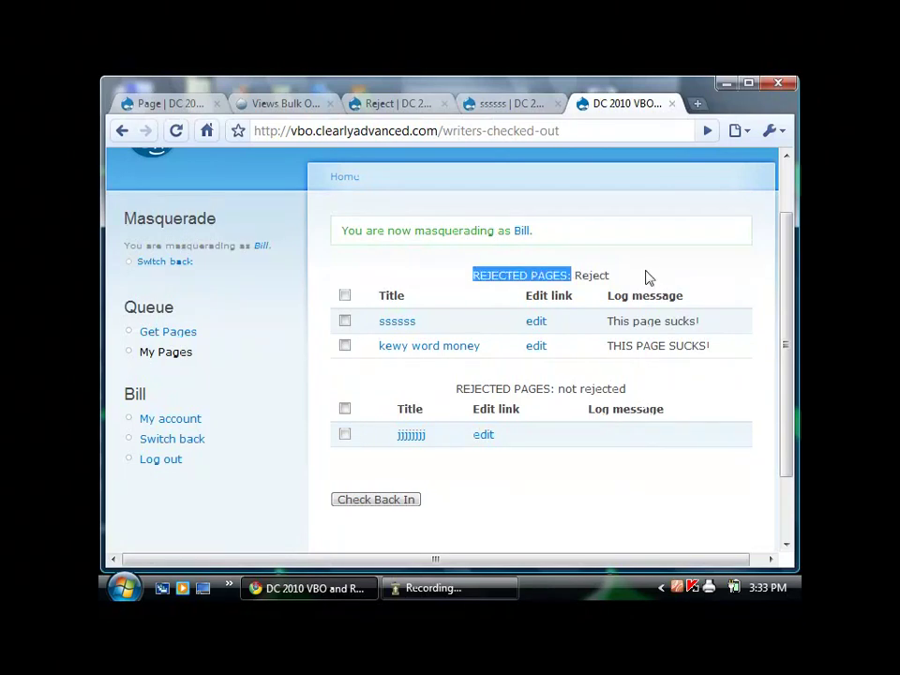
drag(636, 279, 464, 273)
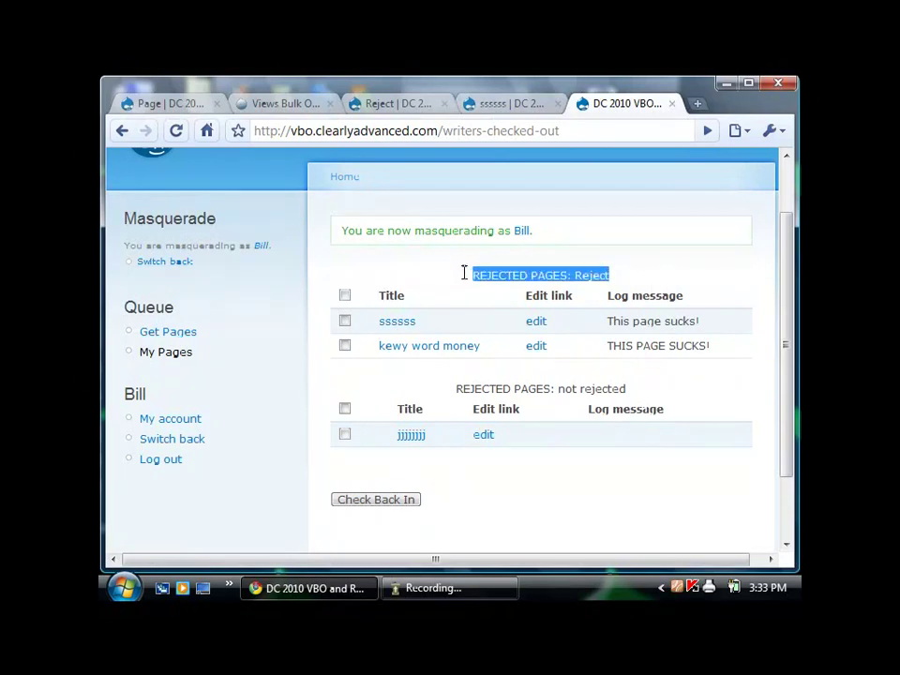
Check out the pages "aaaaaa" and "xxxxxxxx" from the writers queue and highlight the resulting status messages.
click(603, 388)
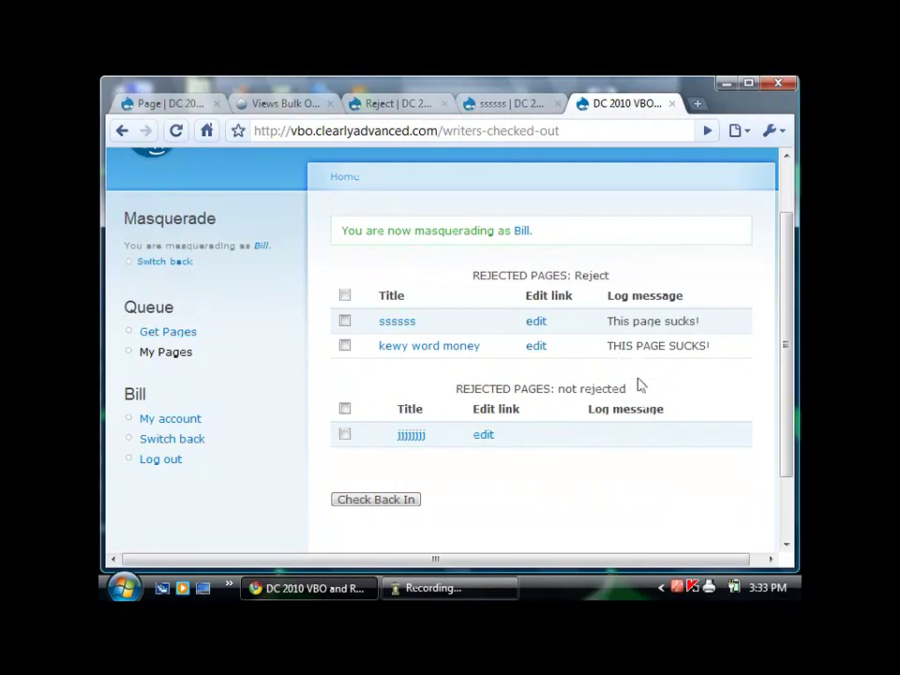
scroll(703, 403, up, 2)
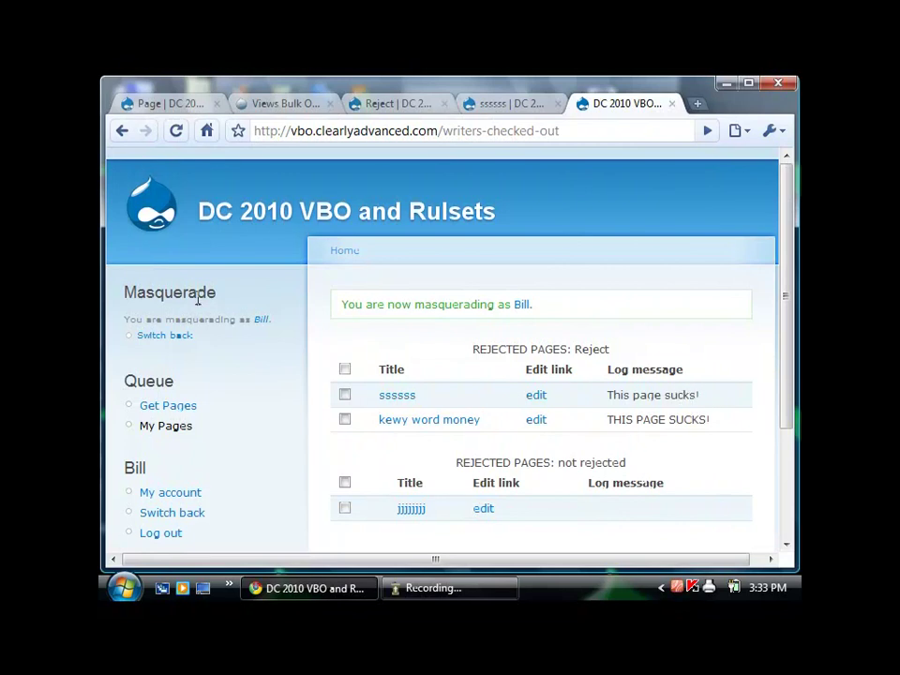
click(178, 406)
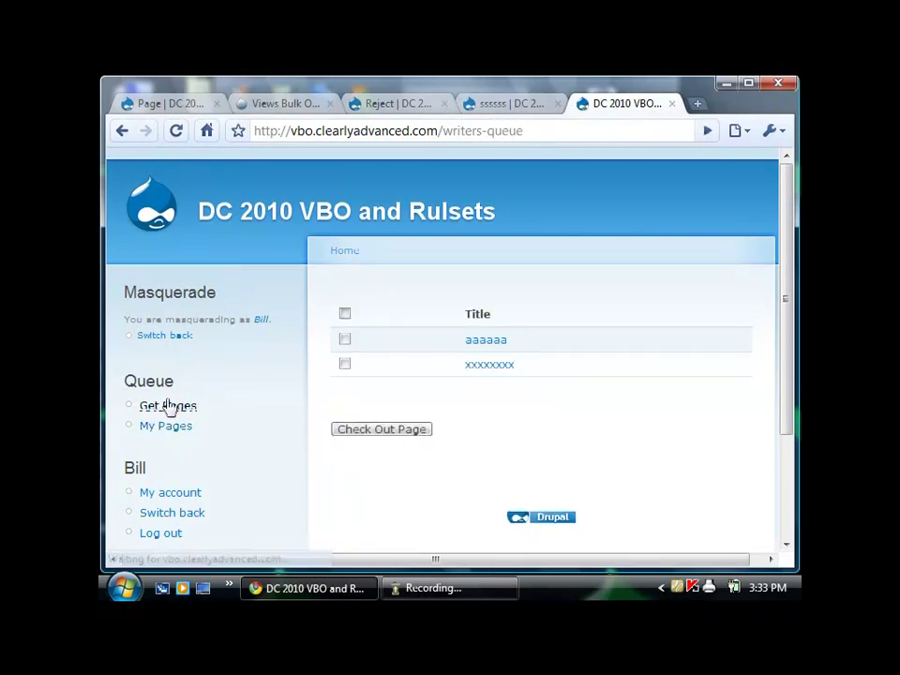
click(426, 343)
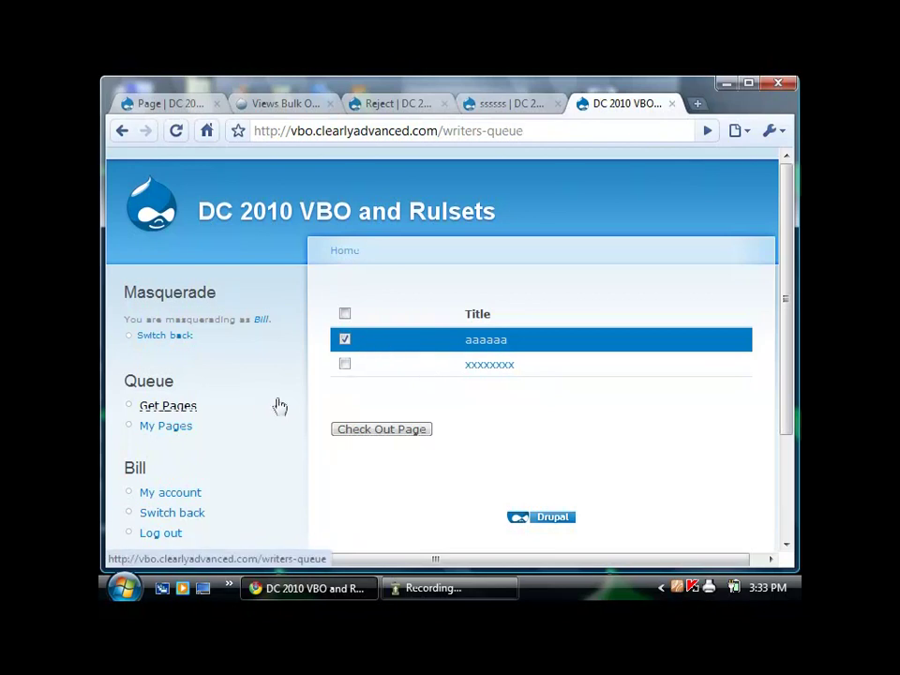
click(335, 371)
click(357, 430)
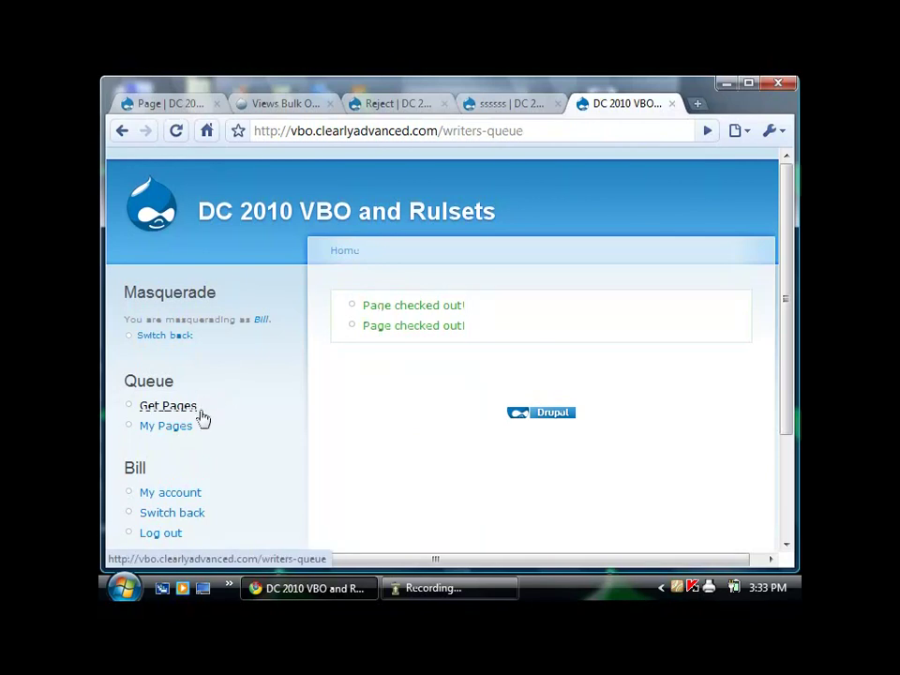
drag(539, 314, 353, 301)
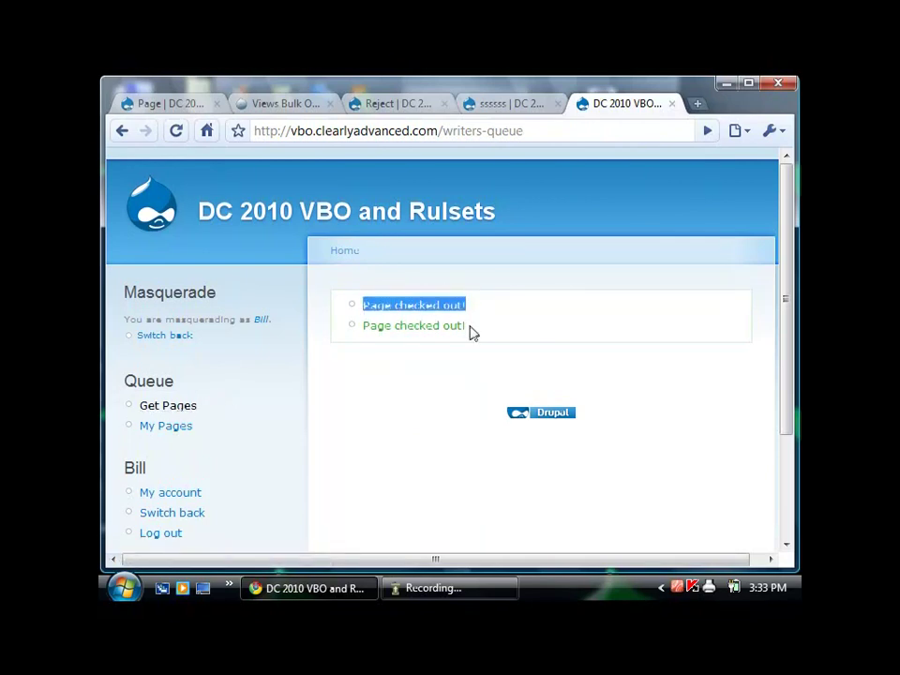
drag(475, 333, 351, 307)
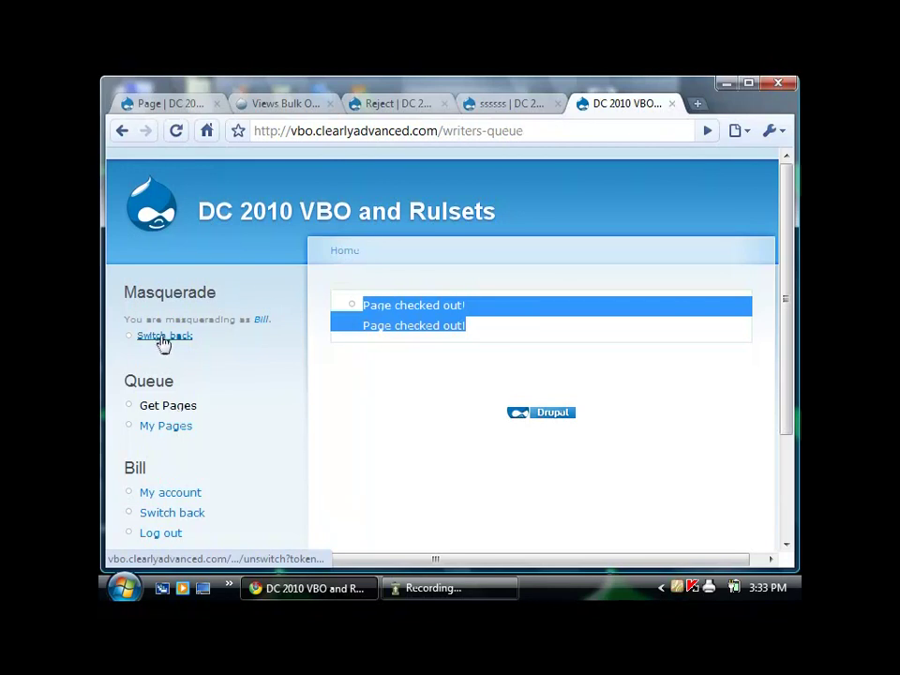
Check the pages "jjjjjjjj" and "aaaaaa" back in from the writer's own list of checked-out pages.
click(178, 426)
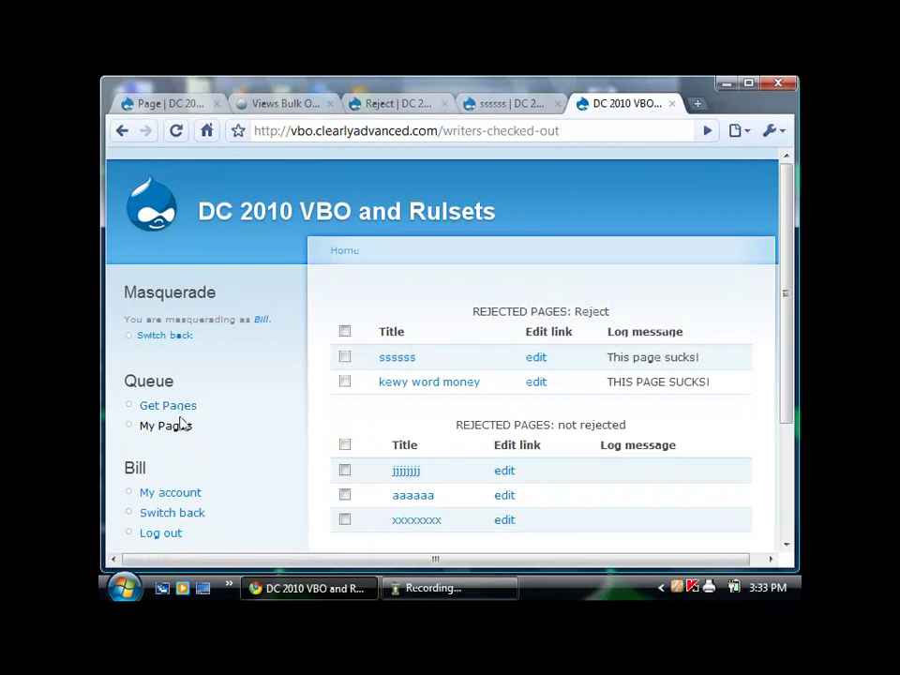
scroll(181, 423, down, 2)
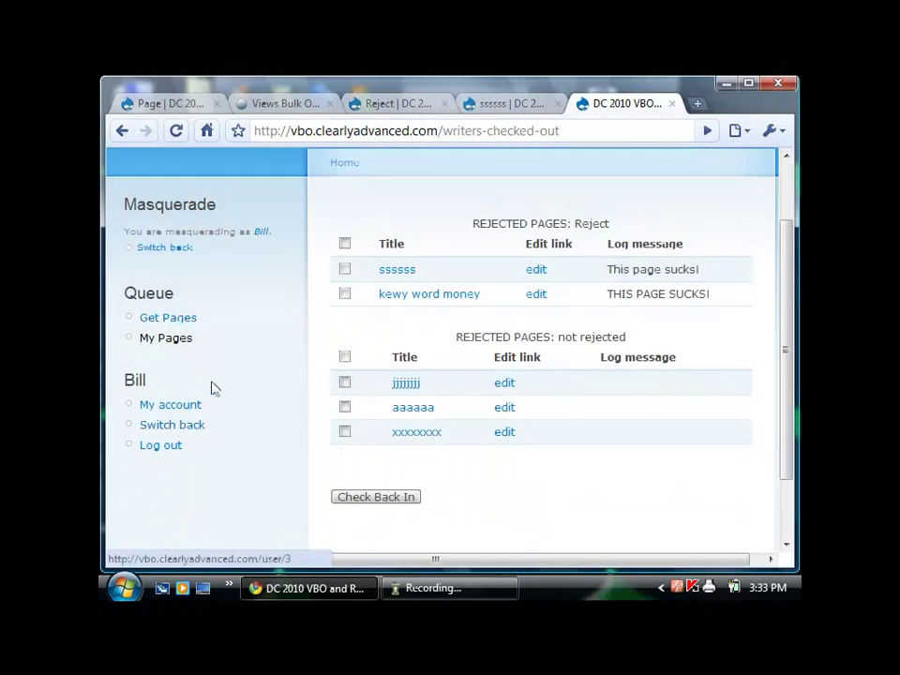
click(534, 383)
click(524, 407)
click(378, 499)
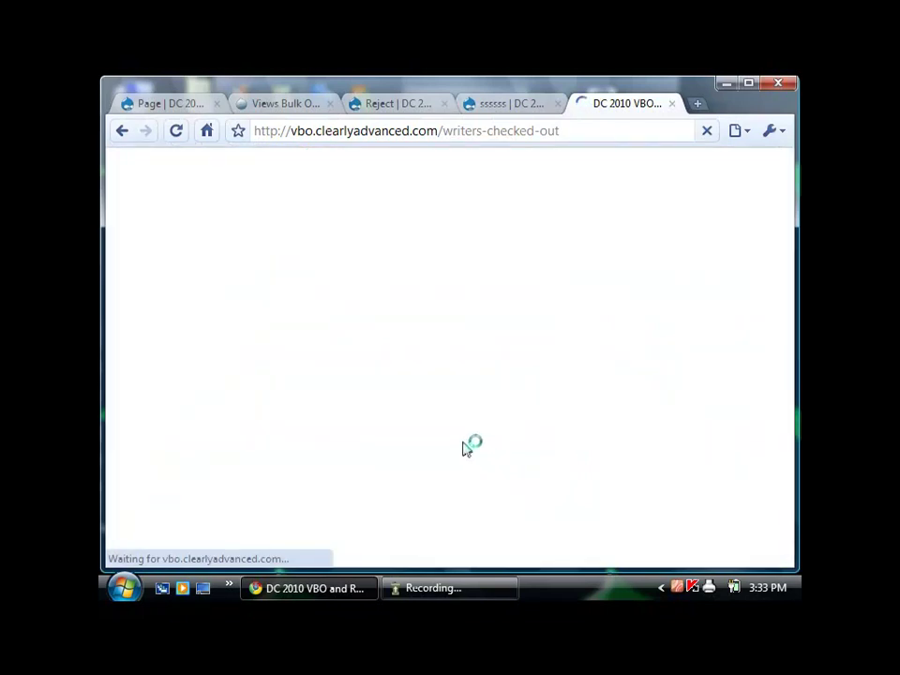
scroll(683, 287, down, 3)
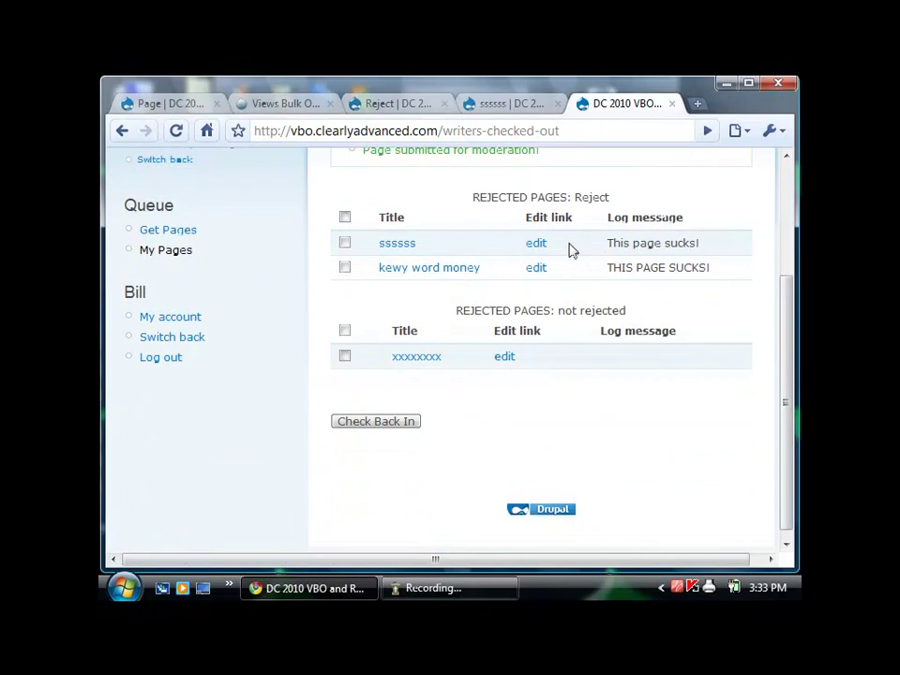
scroll(464, 263, up, 3)
Stop masquerading as the writer and go to the moderators-queue page.
click(150, 336)
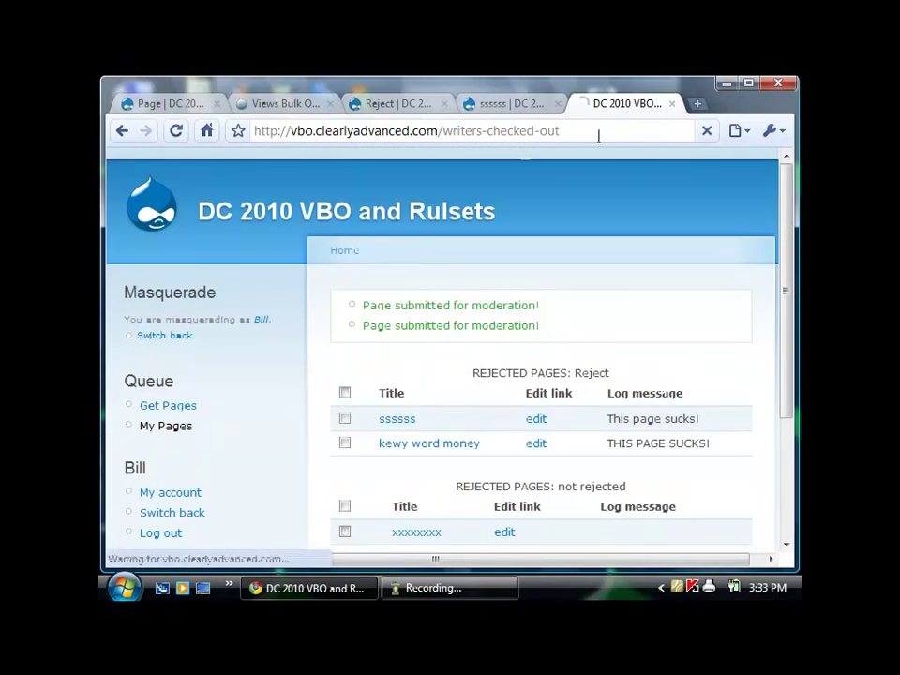
drag(602, 133, 446, 132)
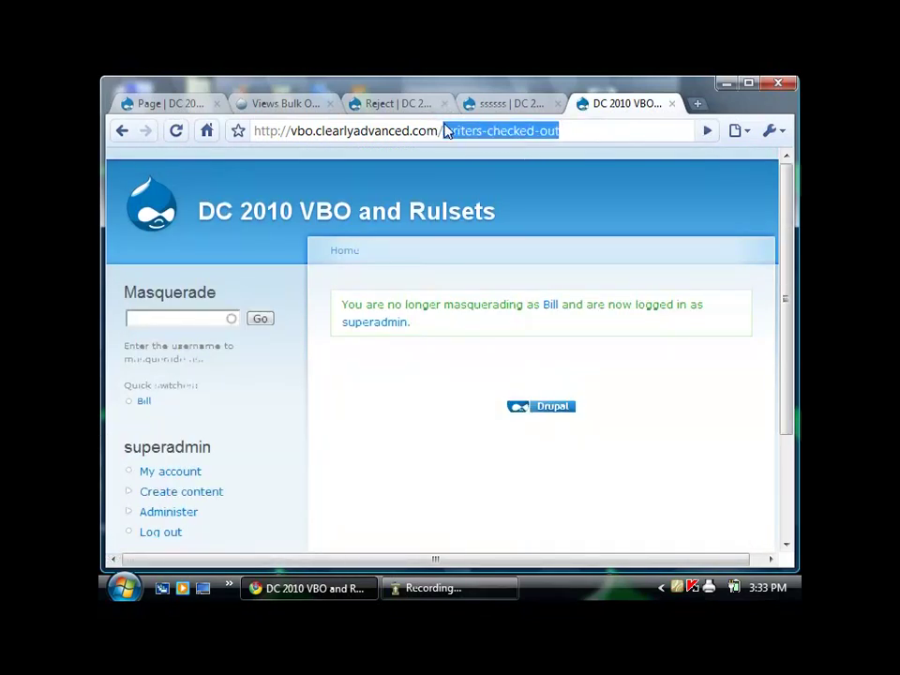
key(BackSpace)
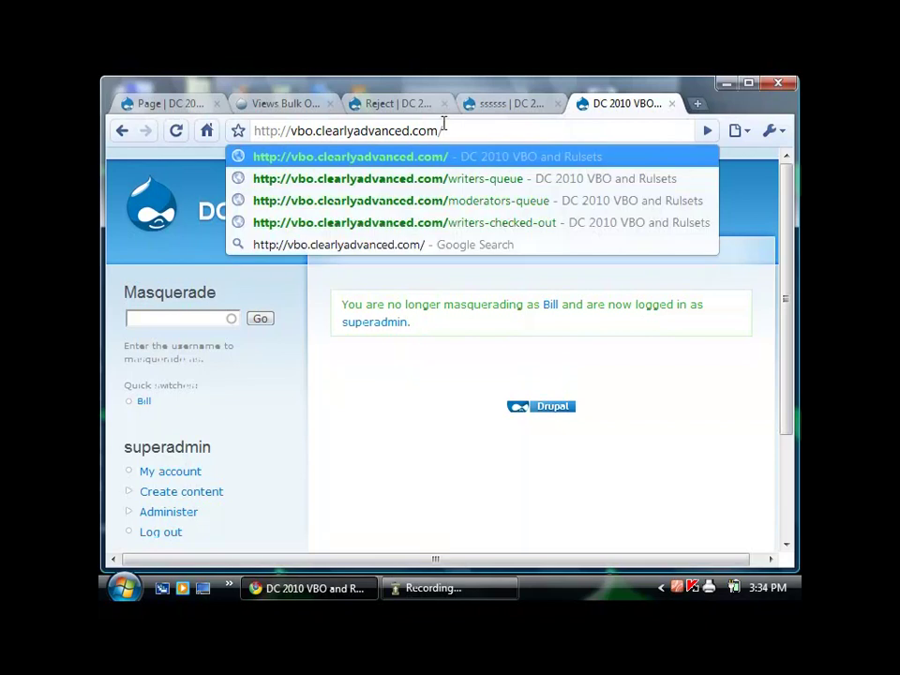
key(Down)
key(Down)
key(Return)
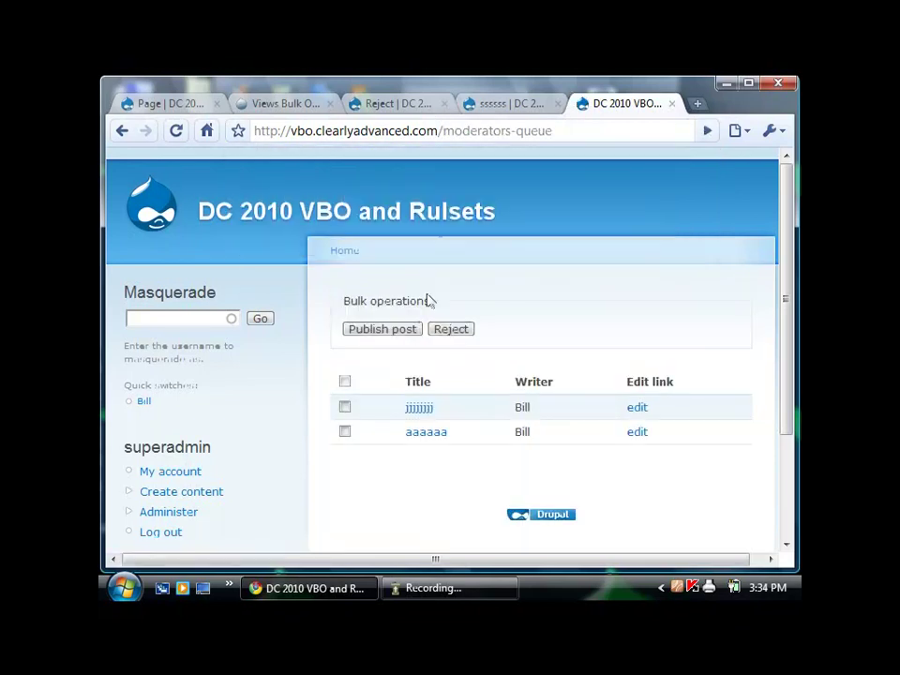
Publish the page "aaaaaa" and reject the page "jjjjjjjj" in the moderators queue.
click(503, 406)
click(501, 433)
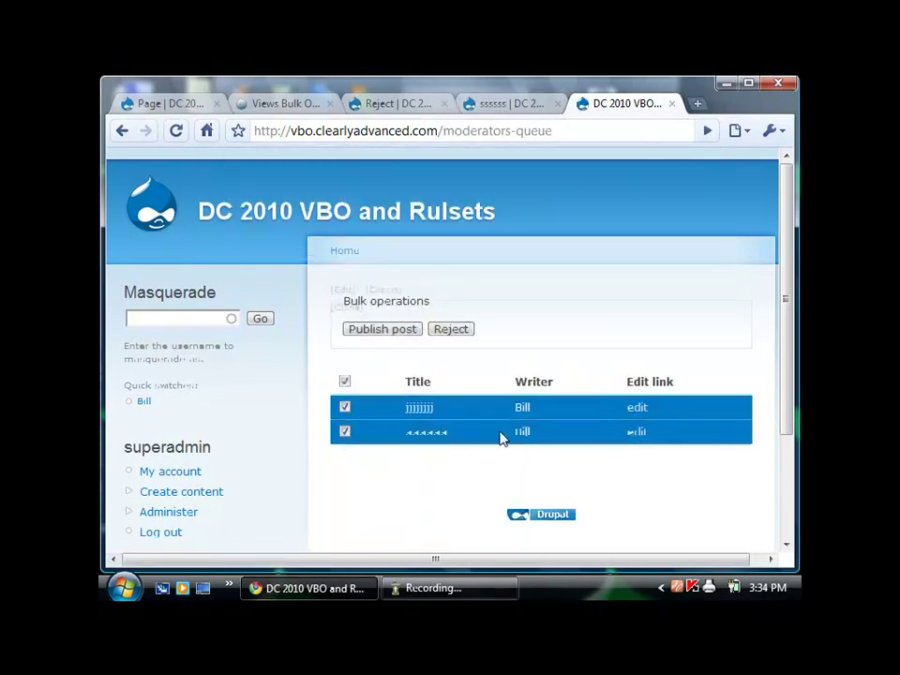
click(489, 413)
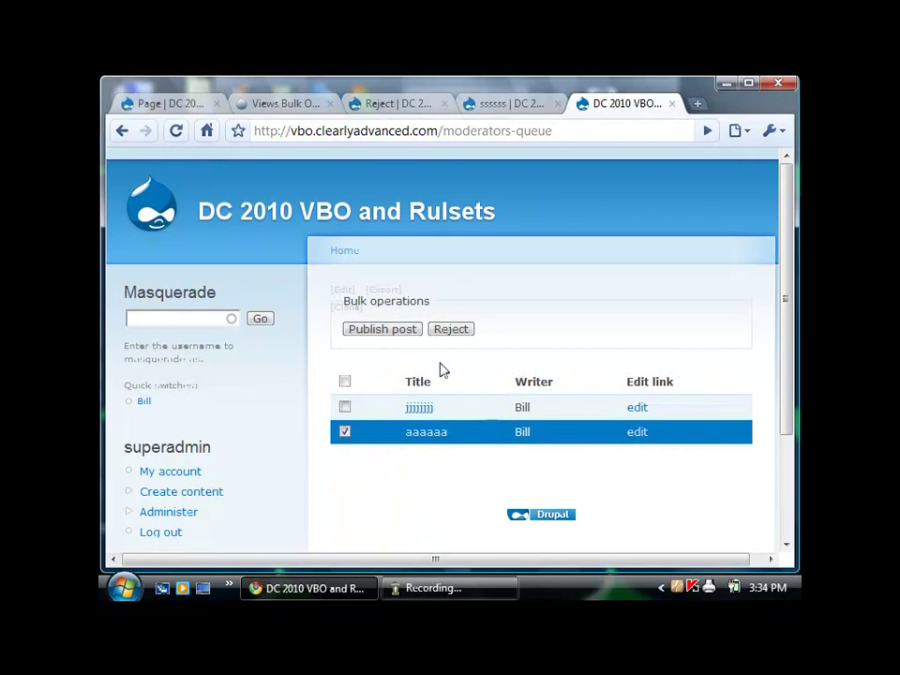
click(384, 330)
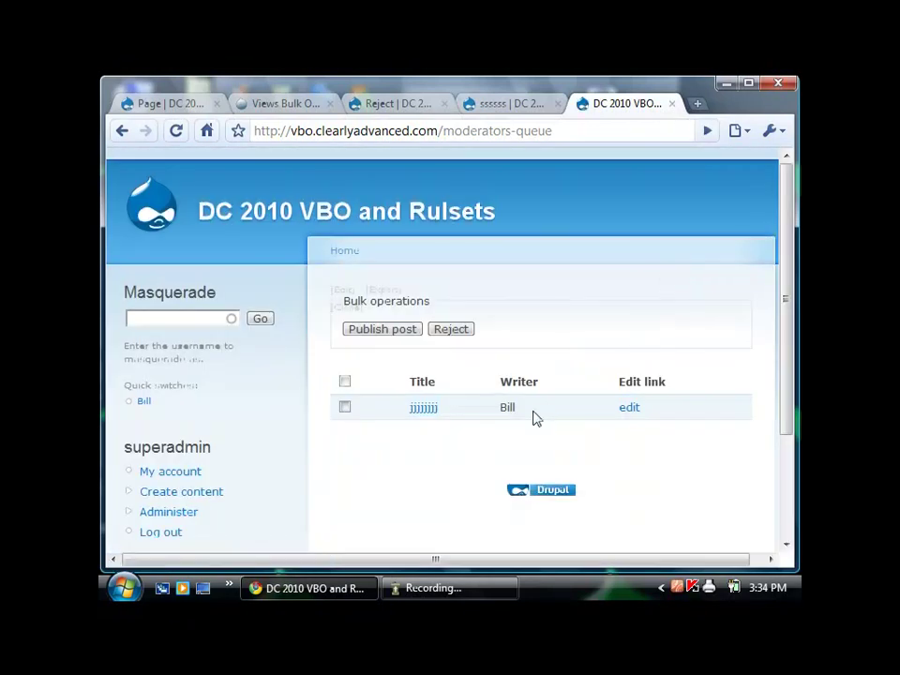
click(444, 412)
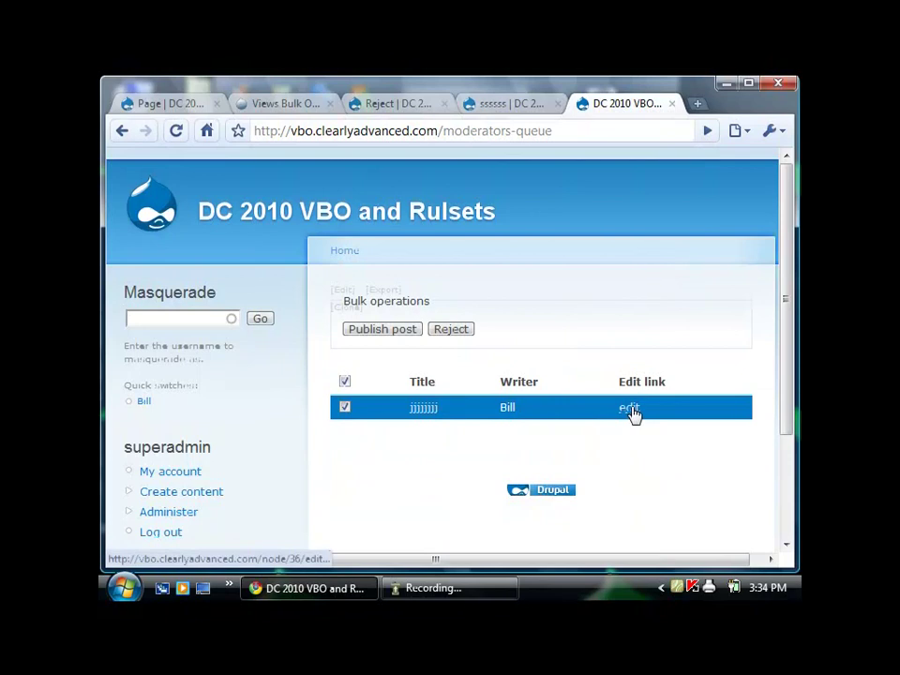
click(460, 329)
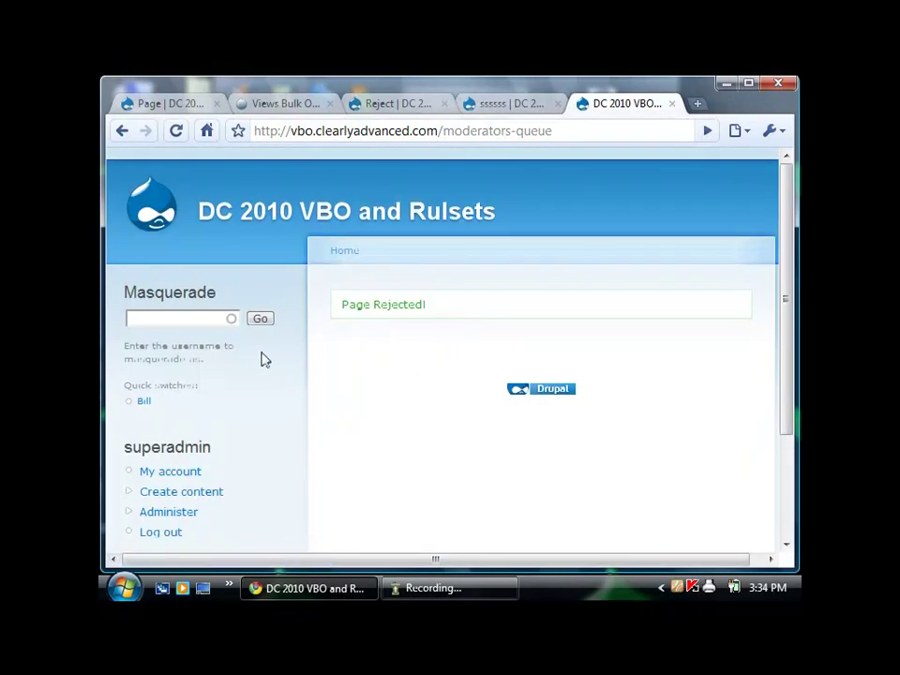
Masquerade as the writer, open the writers-checked-out page and reload it to review the pages grouped by rejection status.
click(143, 400)
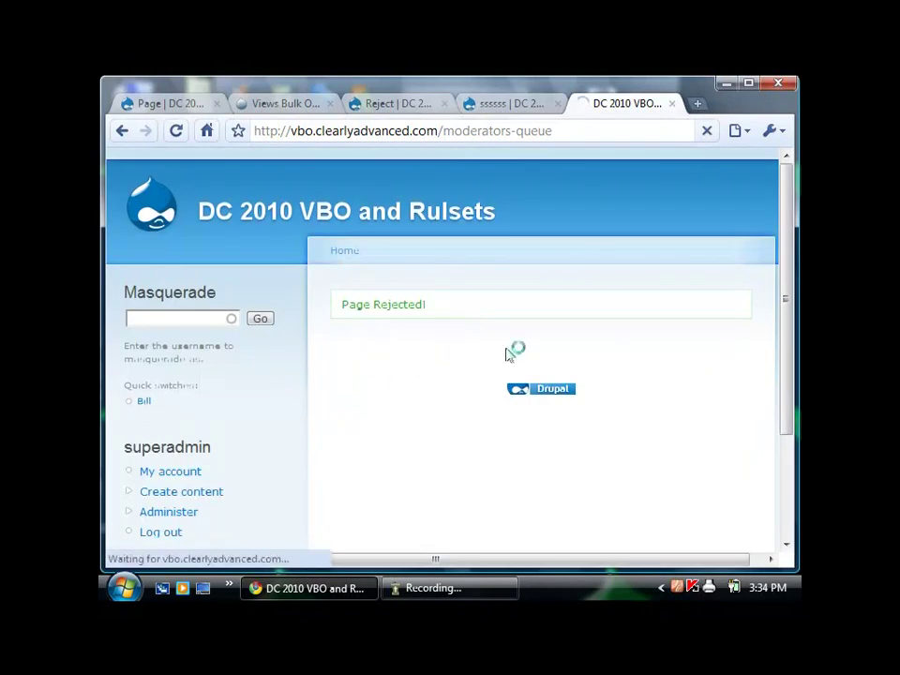
drag(443, 132, 552, 131)
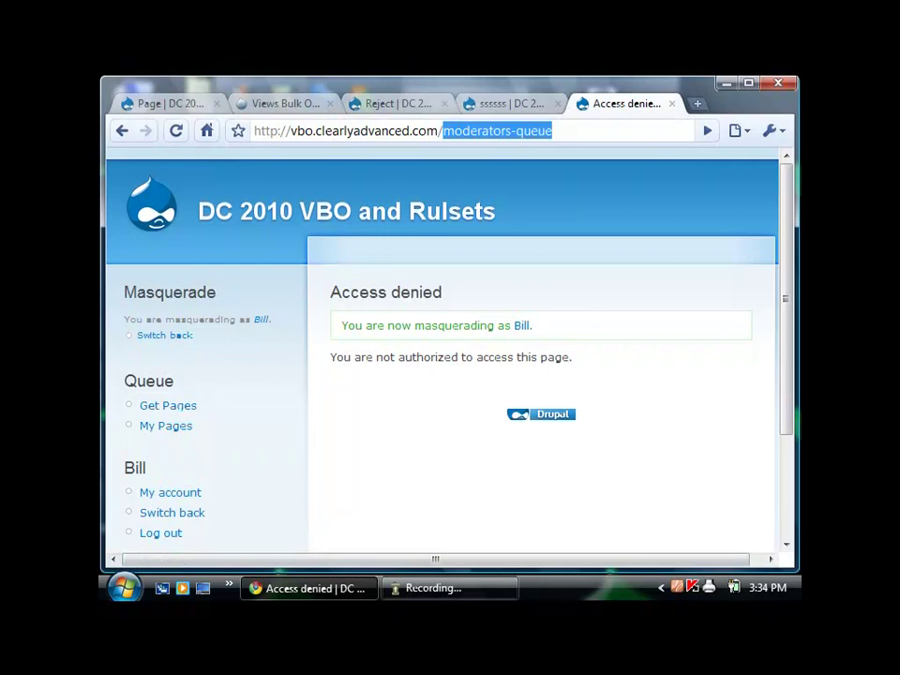
text(writ)
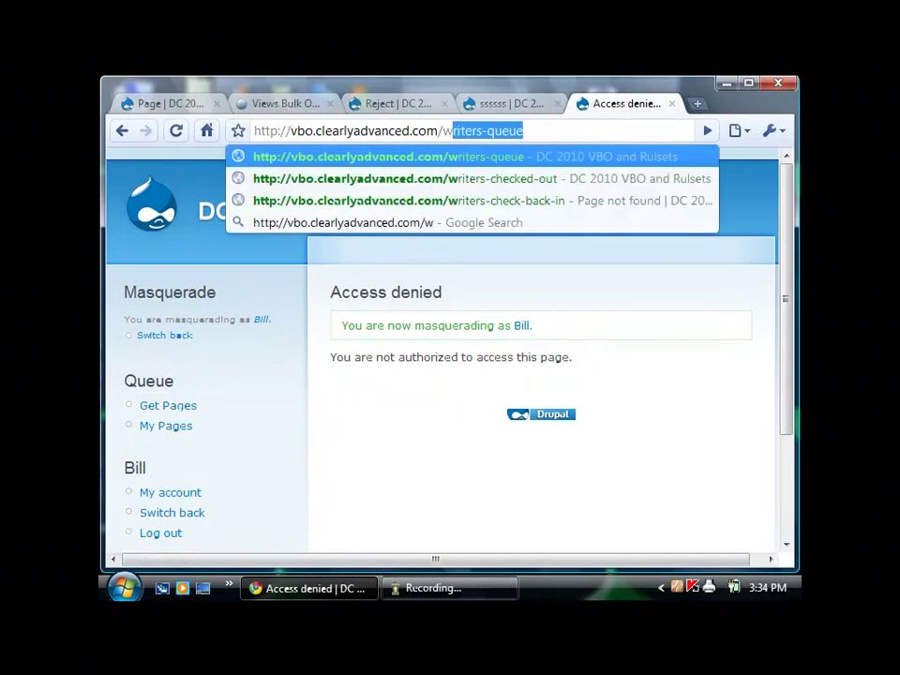
key(Down)
key(Return)
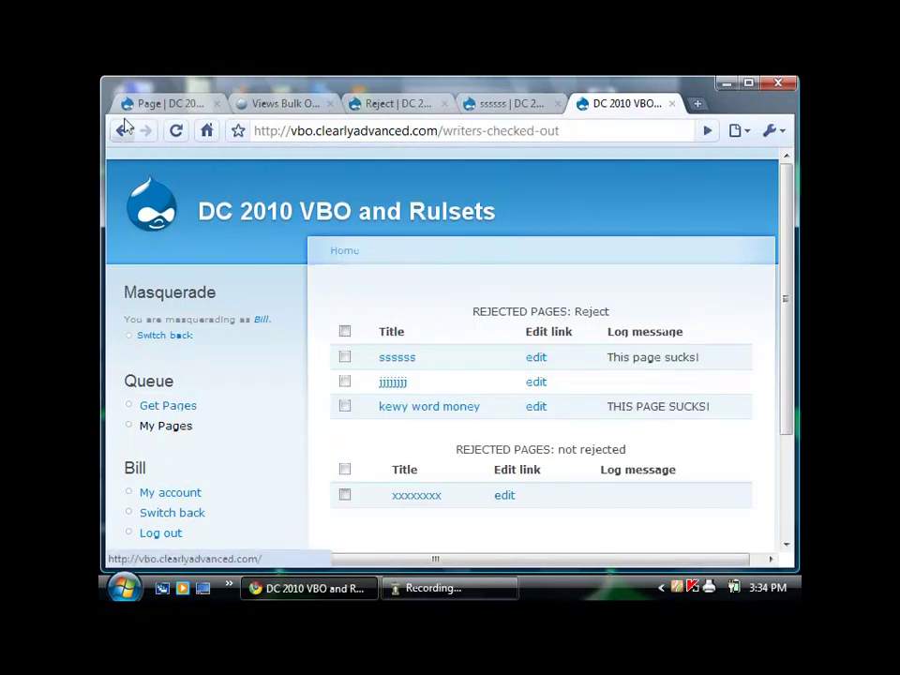
click(175, 131)
scroll(211, 183, down, 3)
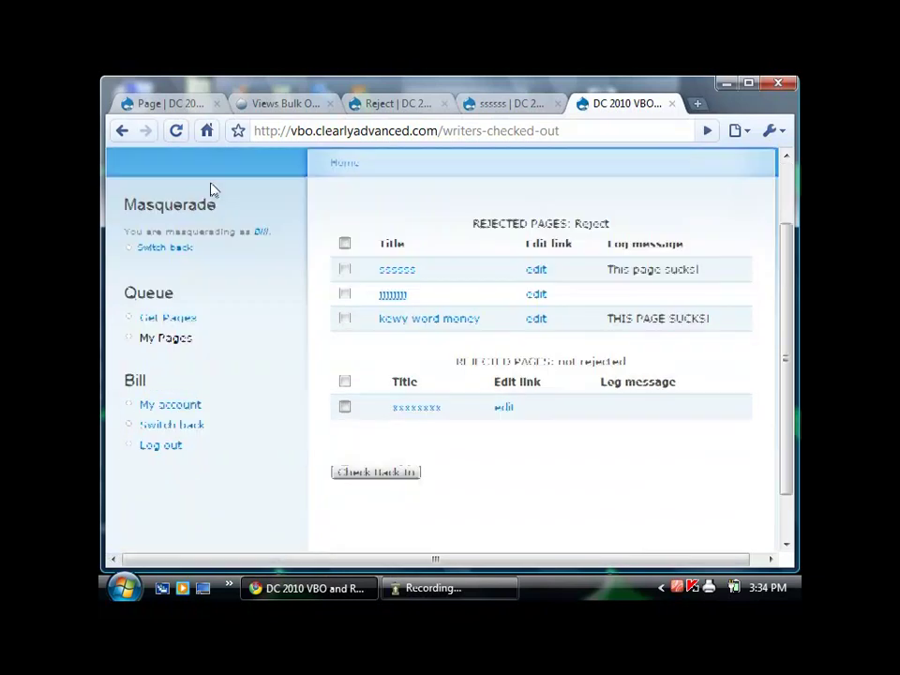
scroll(207, 192, up, 3)
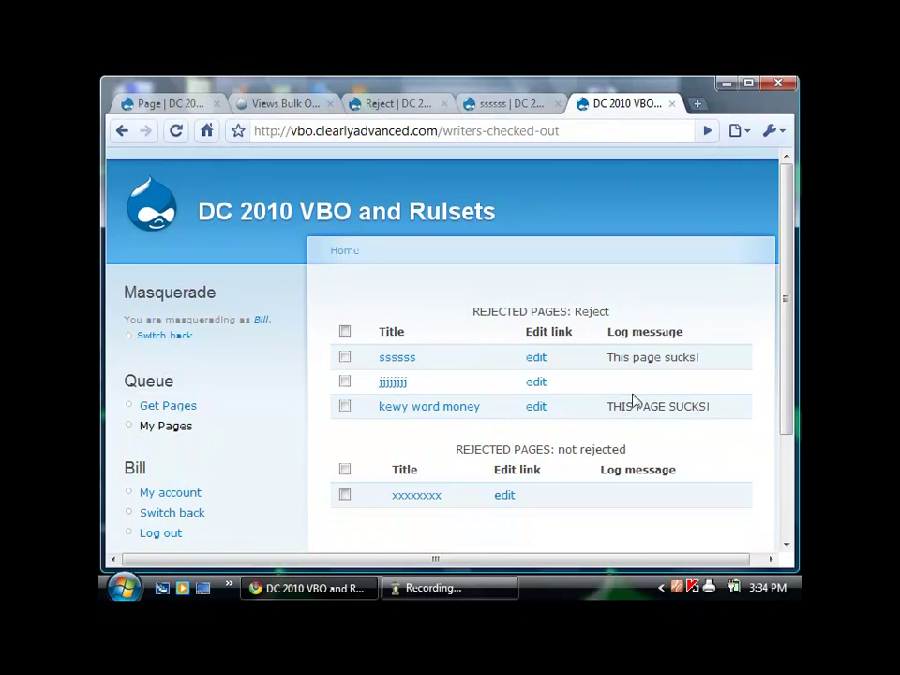
Examine the workflow fields, authoring information and publishing options in the edit form of the page "ssssss".
click(516, 111)
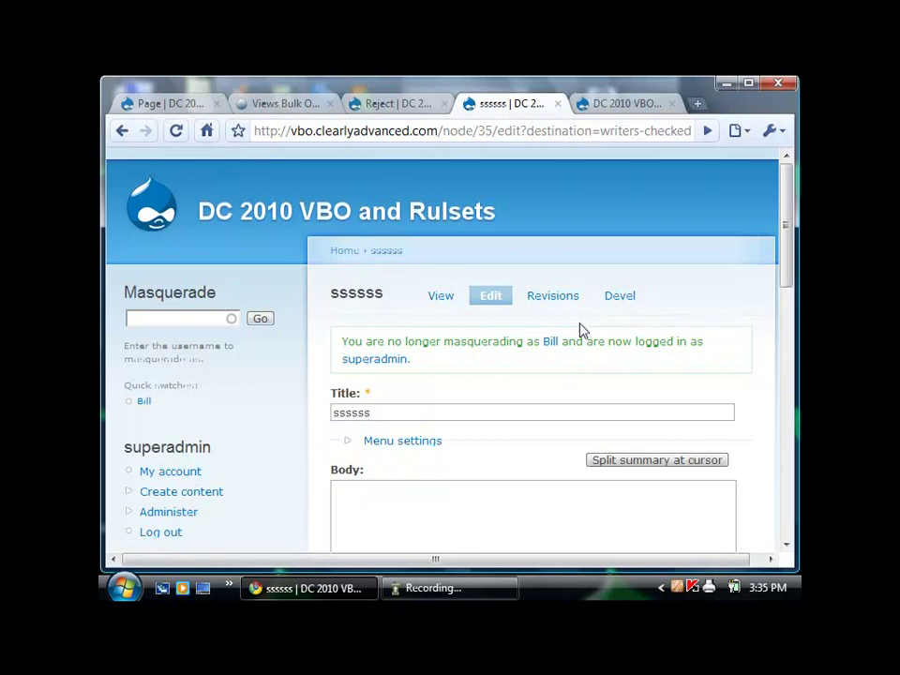
scroll(549, 343, down, 10)
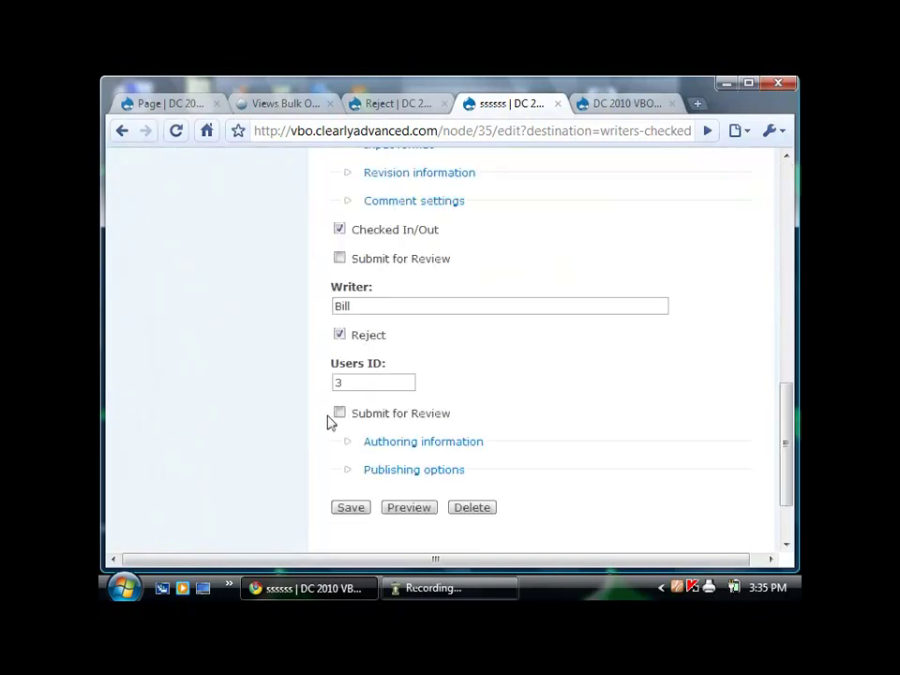
click(450, 442)
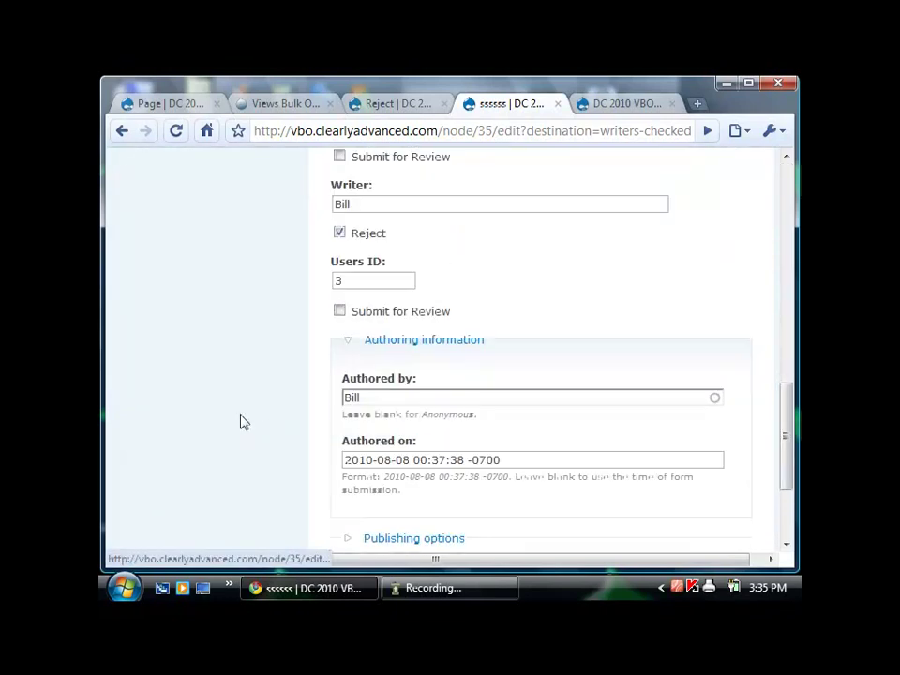
scroll(234, 403, down, 2)
scroll(231, 393, up, 3)
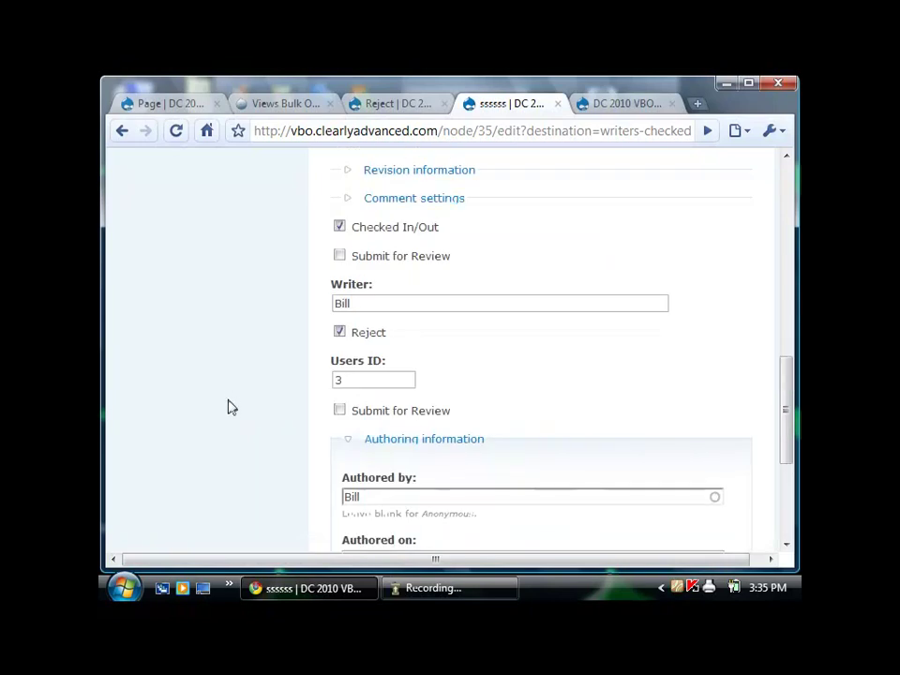
scroll(227, 407, down, 3)
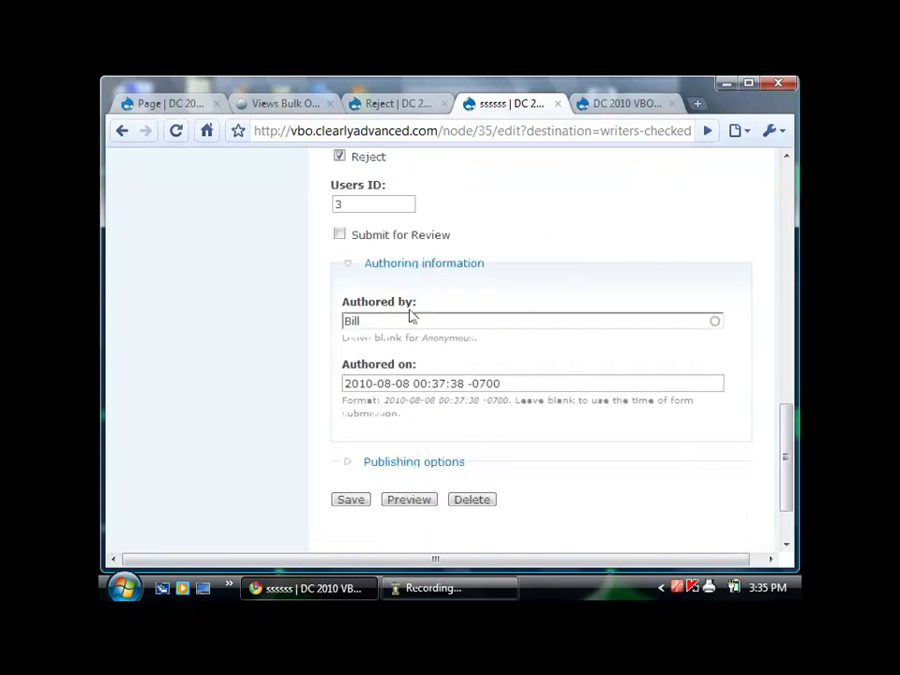
drag(390, 319, 303, 319)
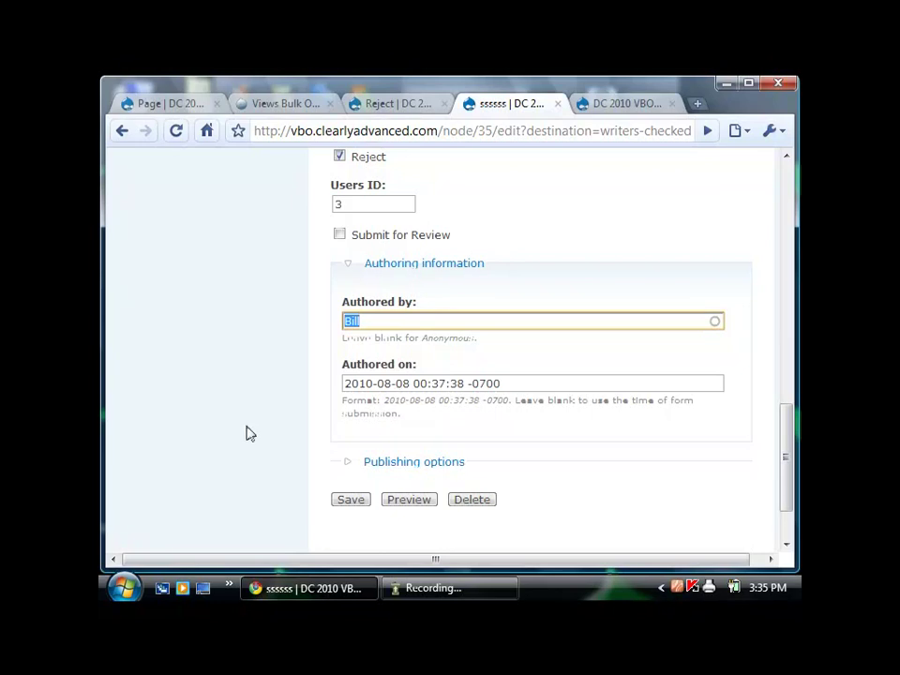
click(415, 461)
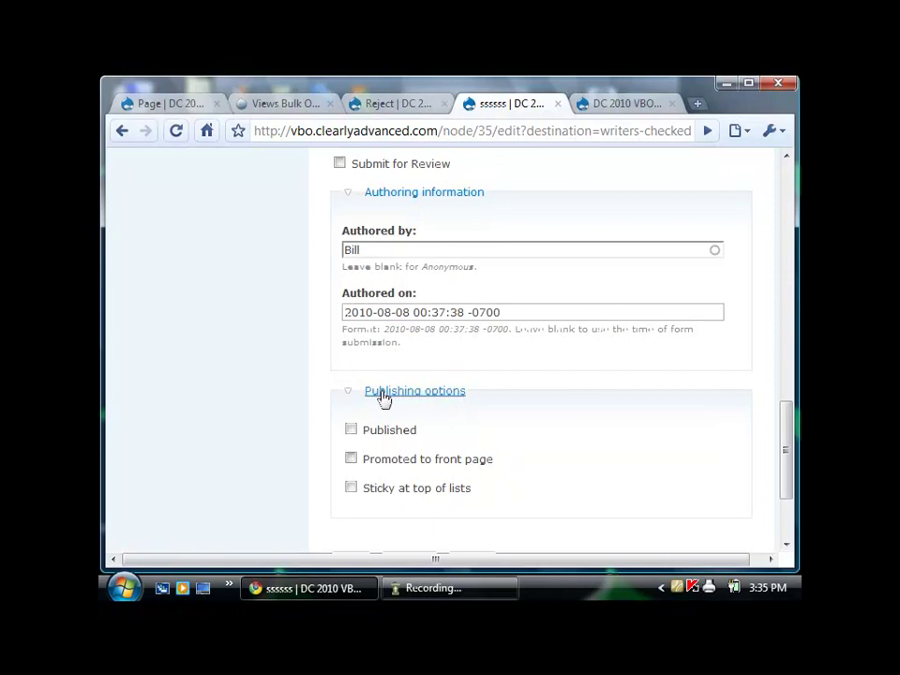
scroll(153, 410, up, 4)
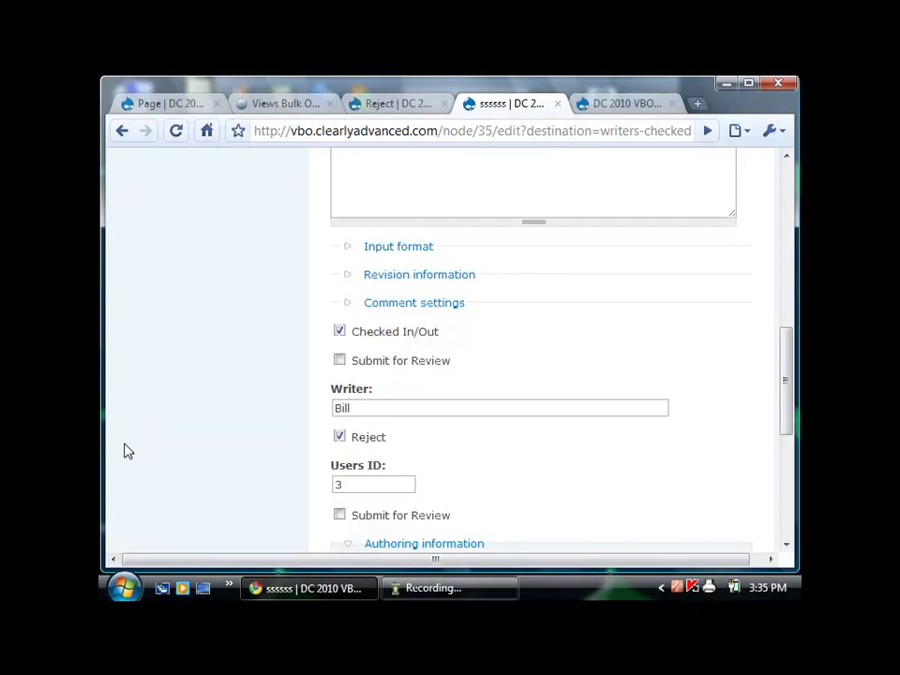
click(610, 105)
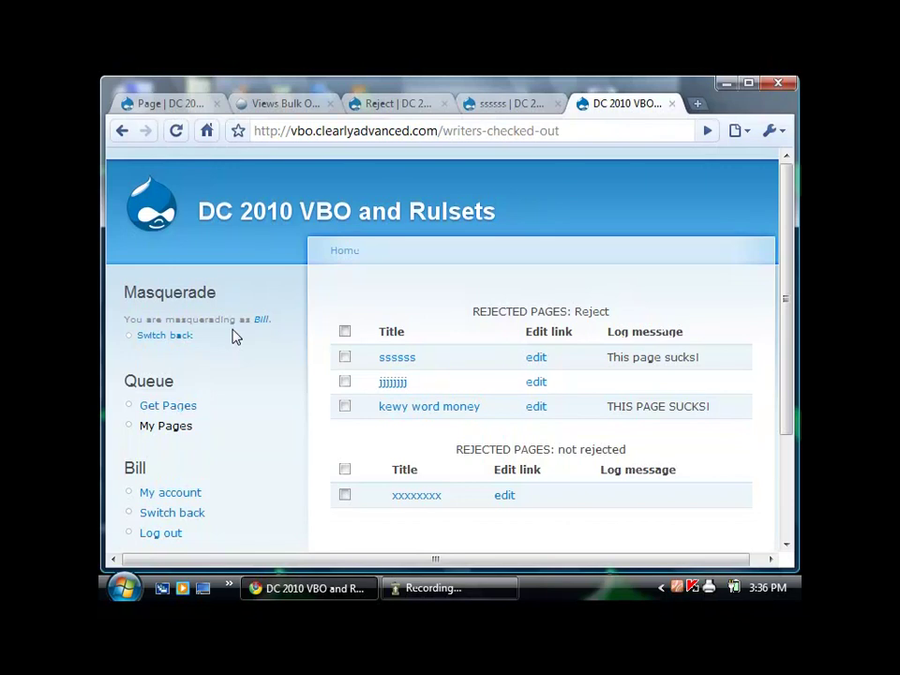
click(526, 107)
click(380, 104)
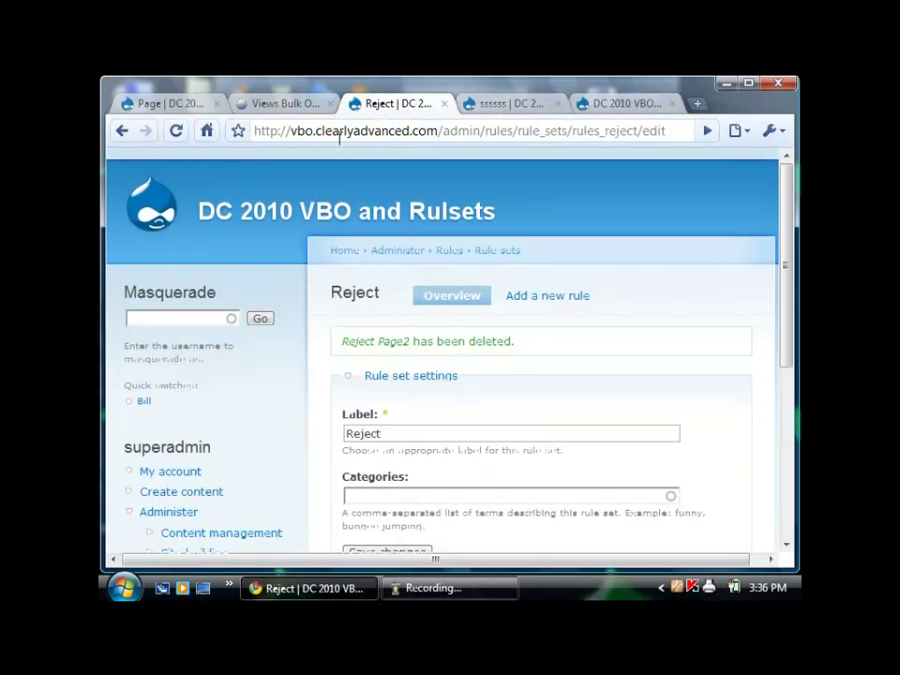
click(616, 107)
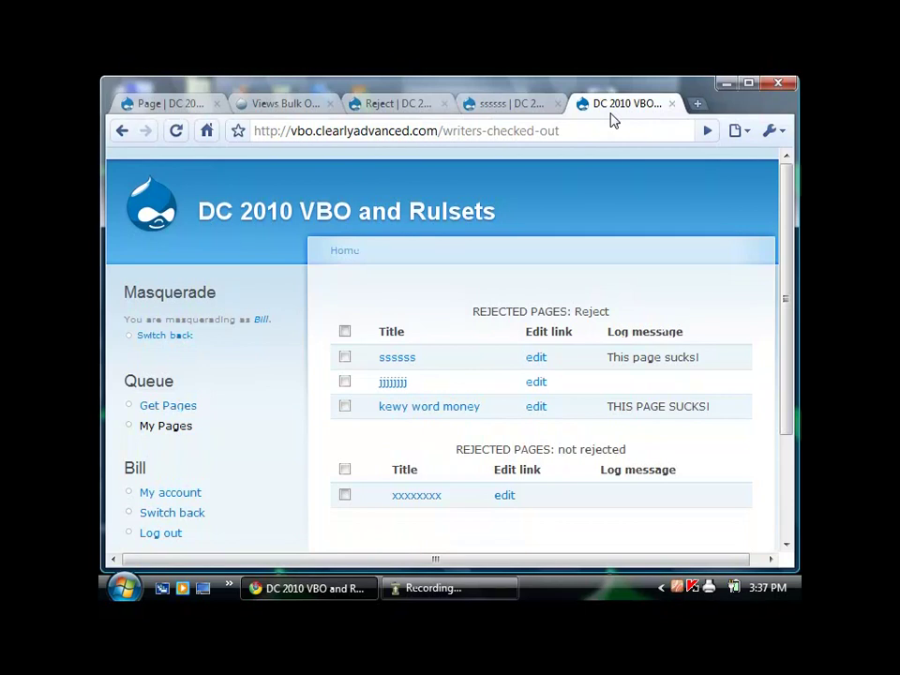
click(457, 590)
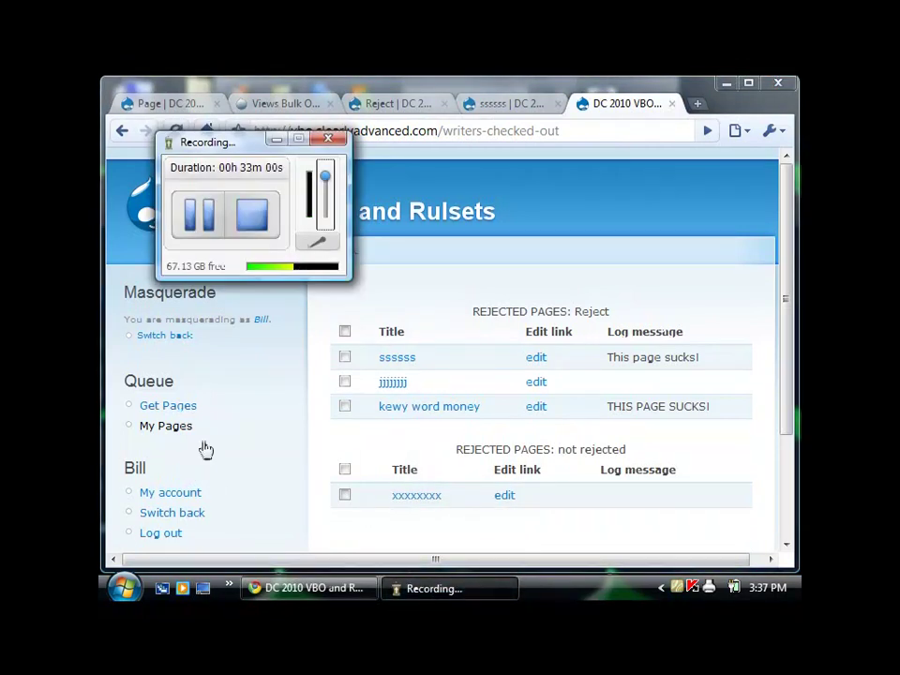